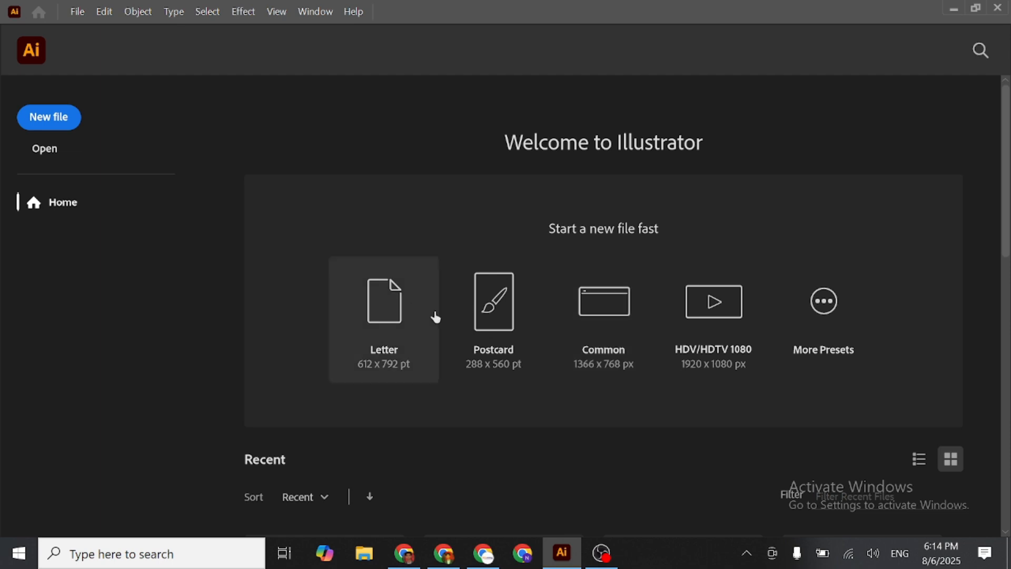
scroll(834, 321, "down", 5)
scroll(828, 315, "up", 5)
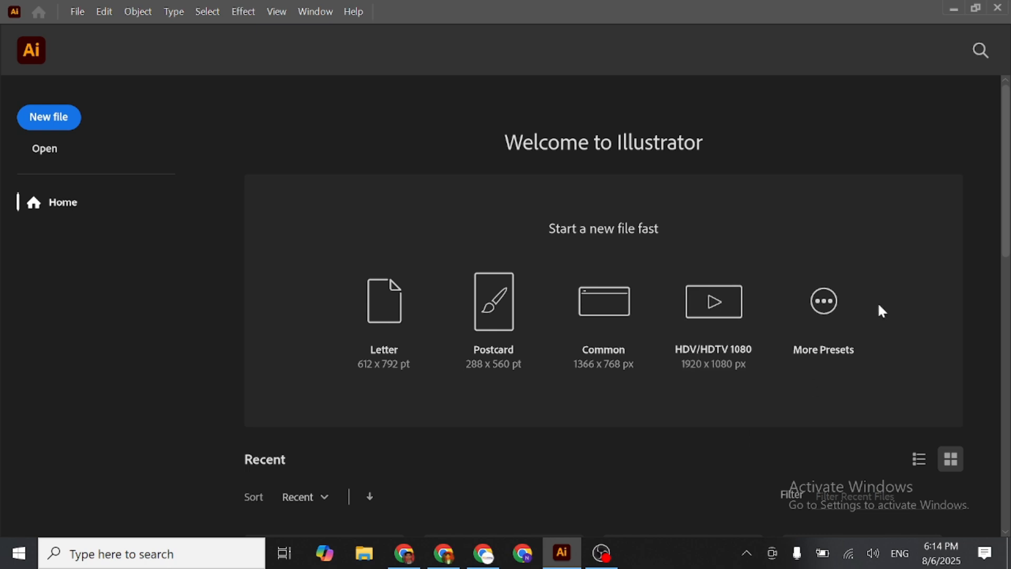
left_click(824, 300)
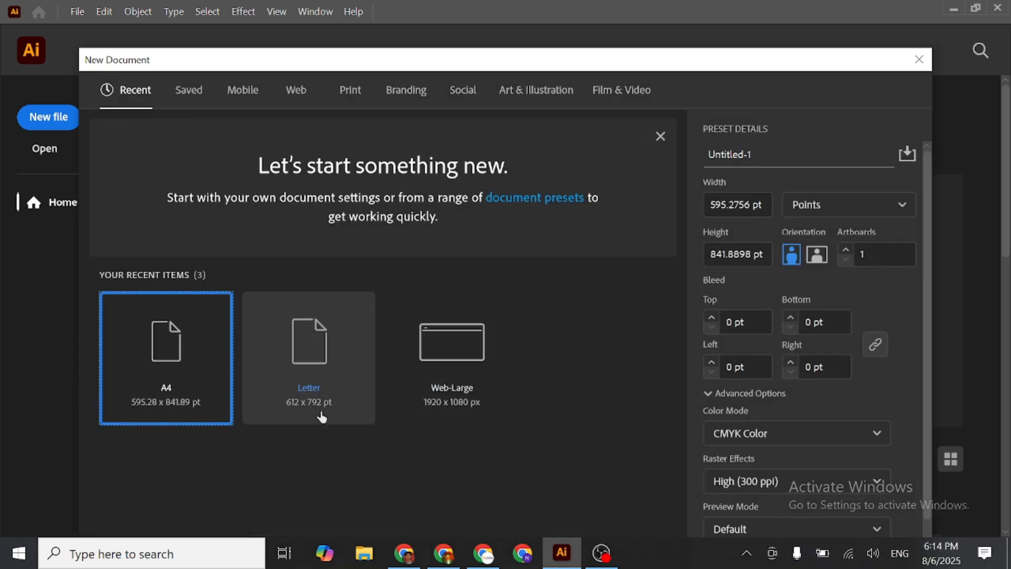
left_click(919, 59)
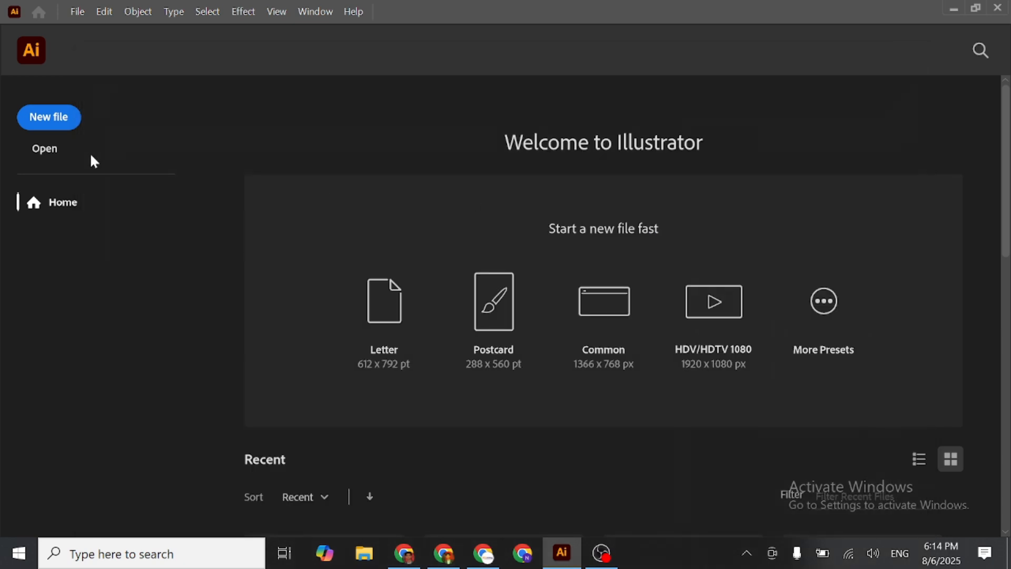
- Open the New Document dialog from the home screen and shift it upward
left_click(45, 128)
left_click_drag(711, 67, 706, 32)
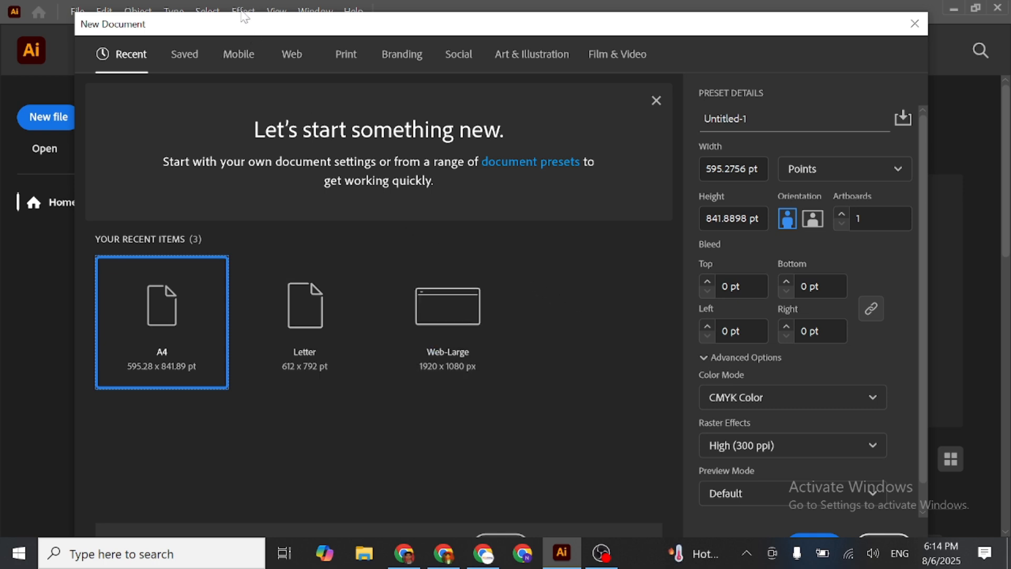
- Look through the Saved category and the blank Mobile document presets, including the phone, tablet, watch and app icon sizes
left_click(199, 64)
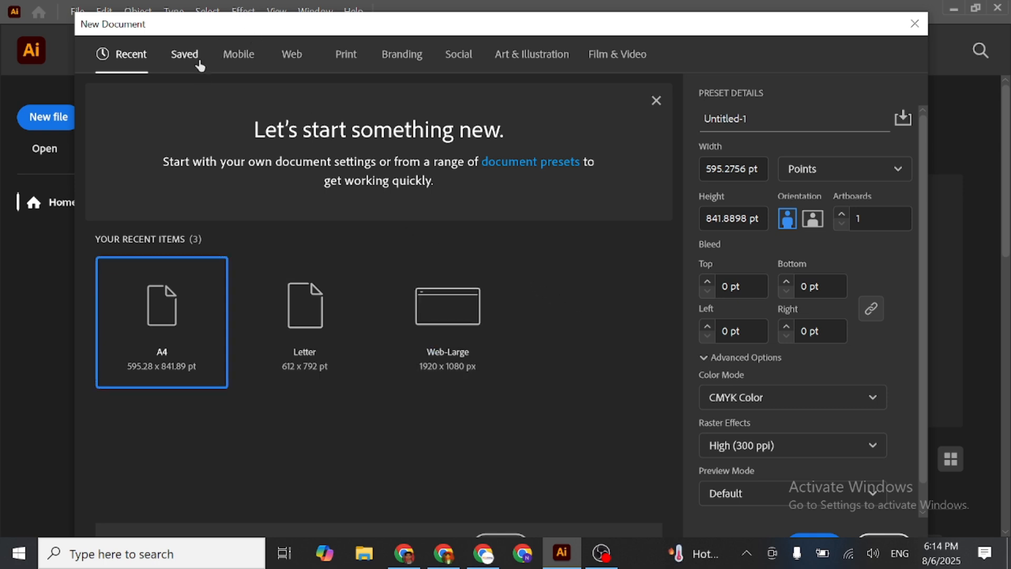
left_click(246, 64)
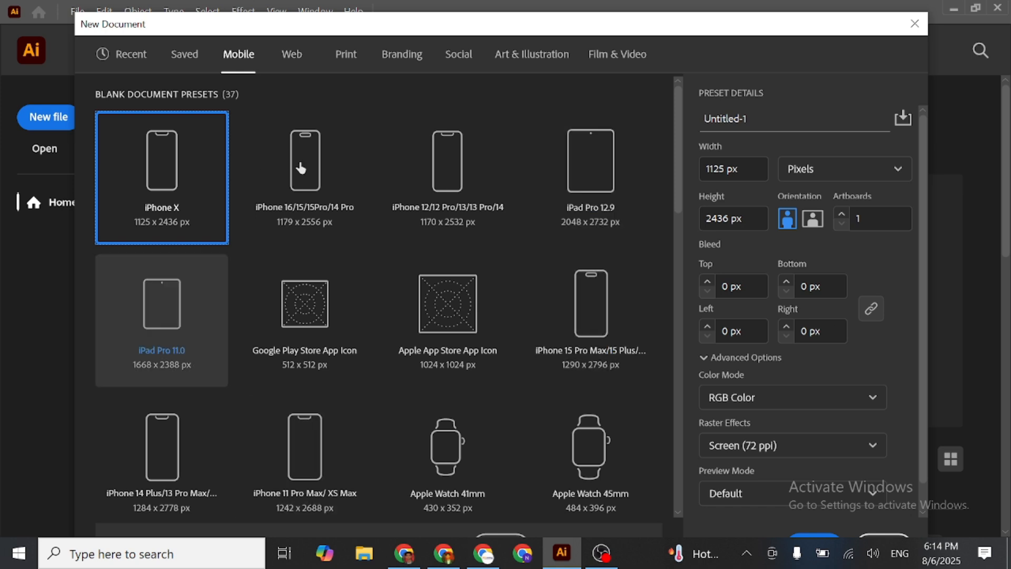
scroll(402, 288, "down", 10)
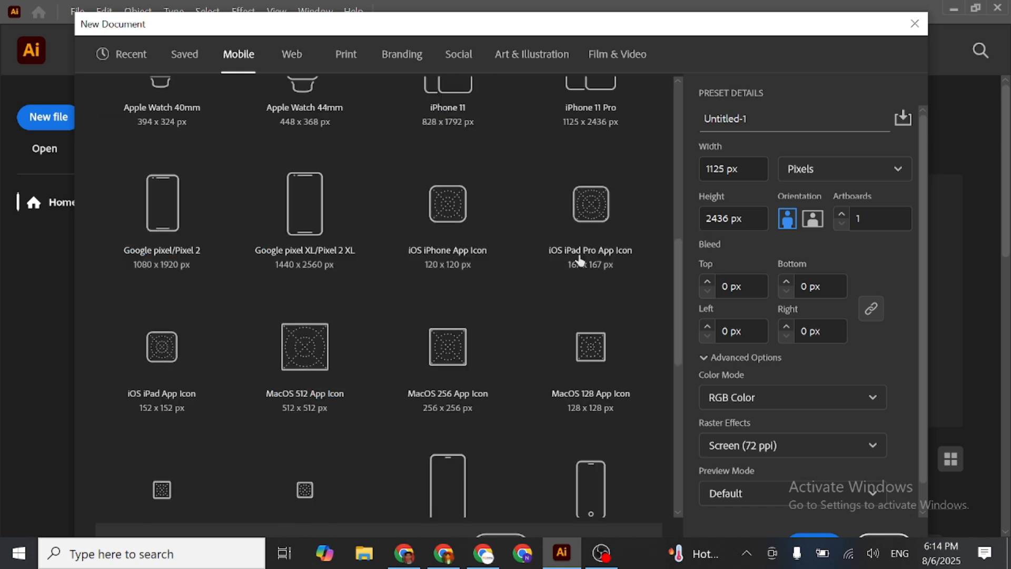
scroll(473, 241, "down", 3)
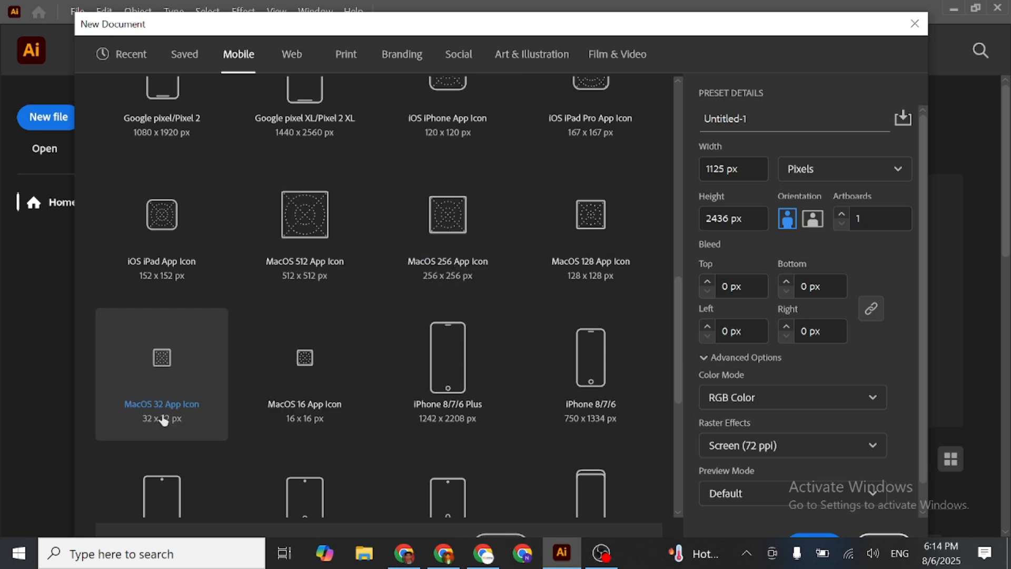
scroll(421, 389, "down", 3)
scroll(383, 354, "down", 5)
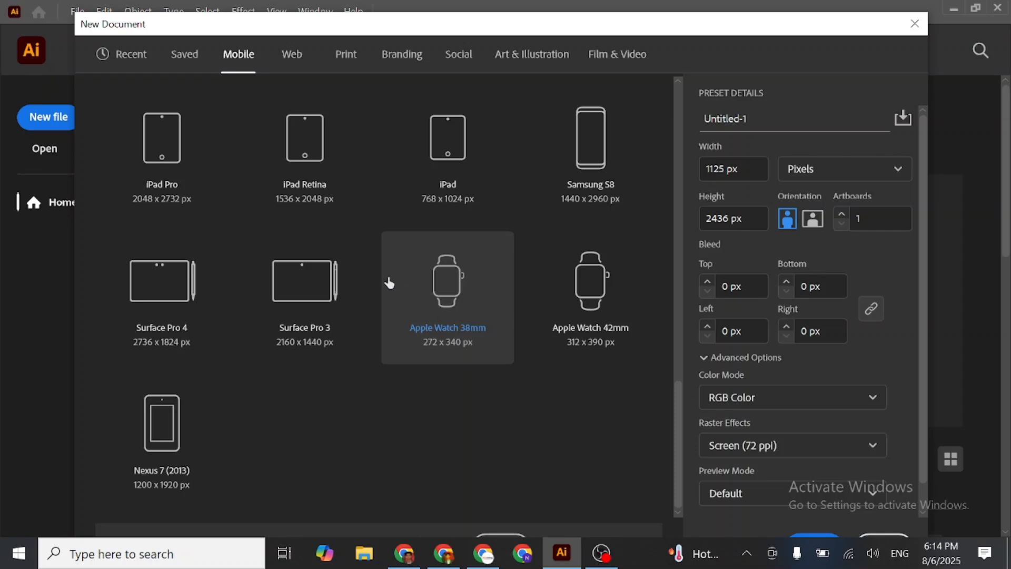
scroll(390, 281, "up", 3)
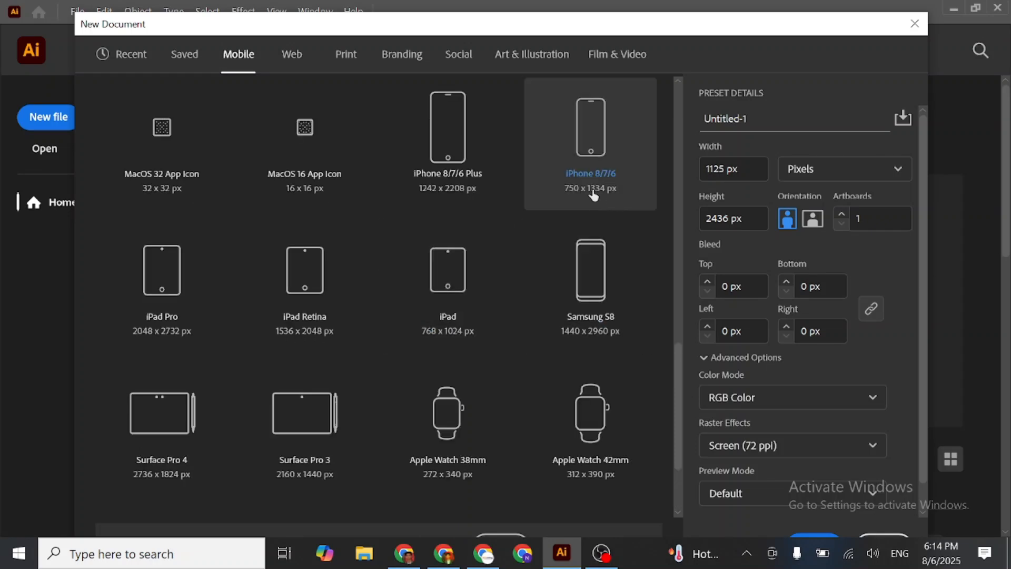
scroll(433, 204, "down", 5)
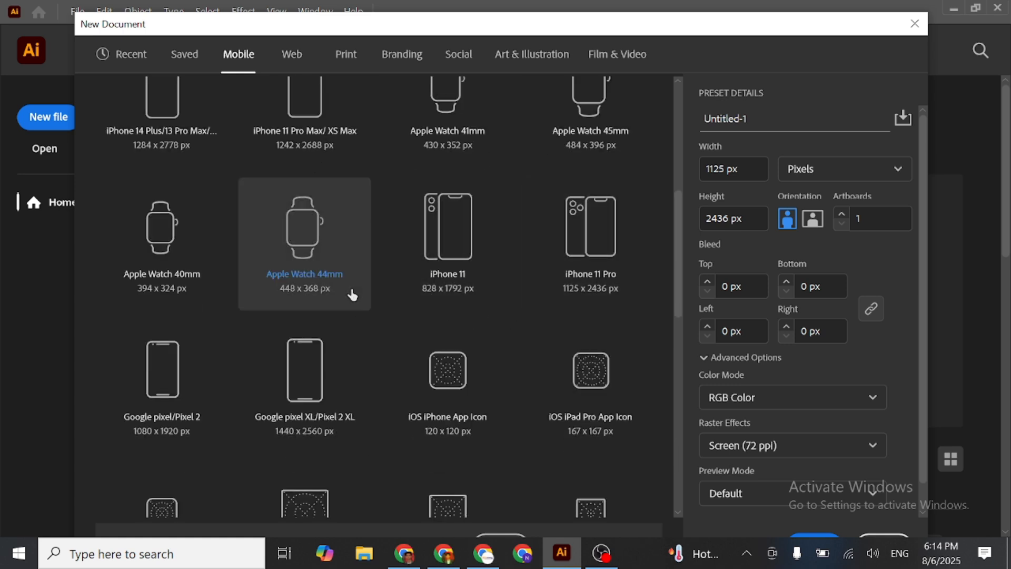
- Browse the blank document presets for Web and Print
left_click(301, 61)
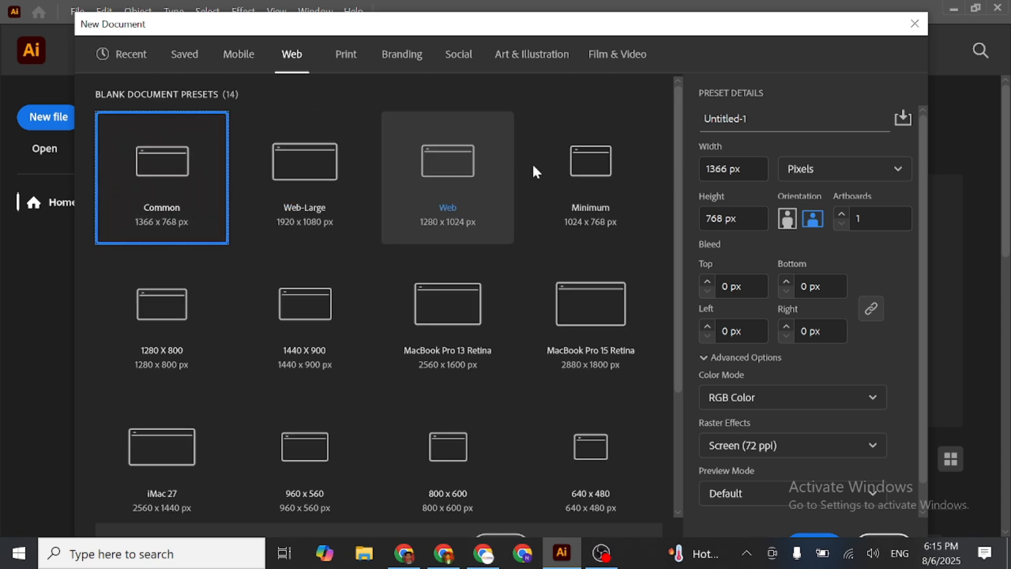
scroll(550, 211, "down", 3)
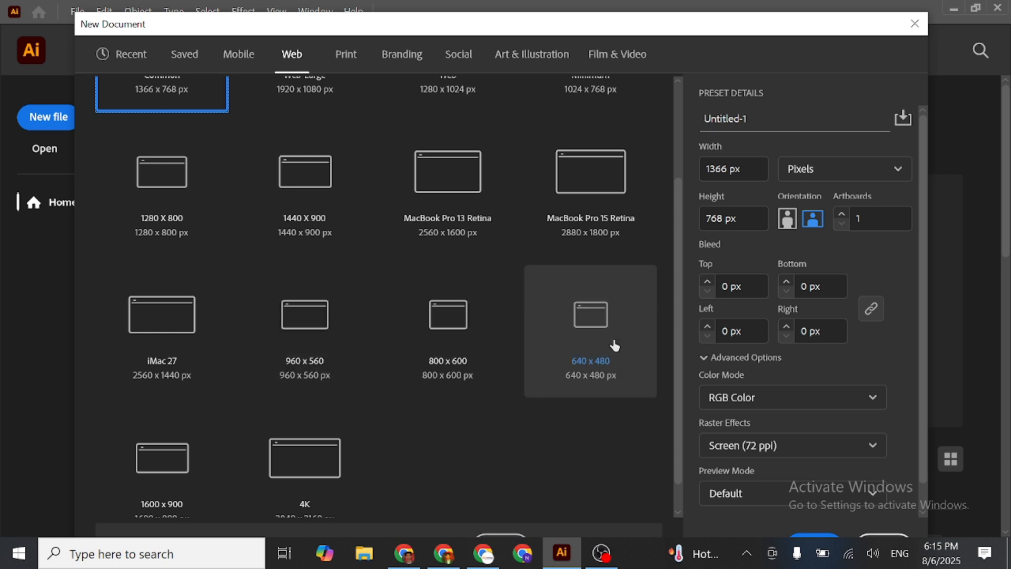
scroll(279, 411, "up", 3)
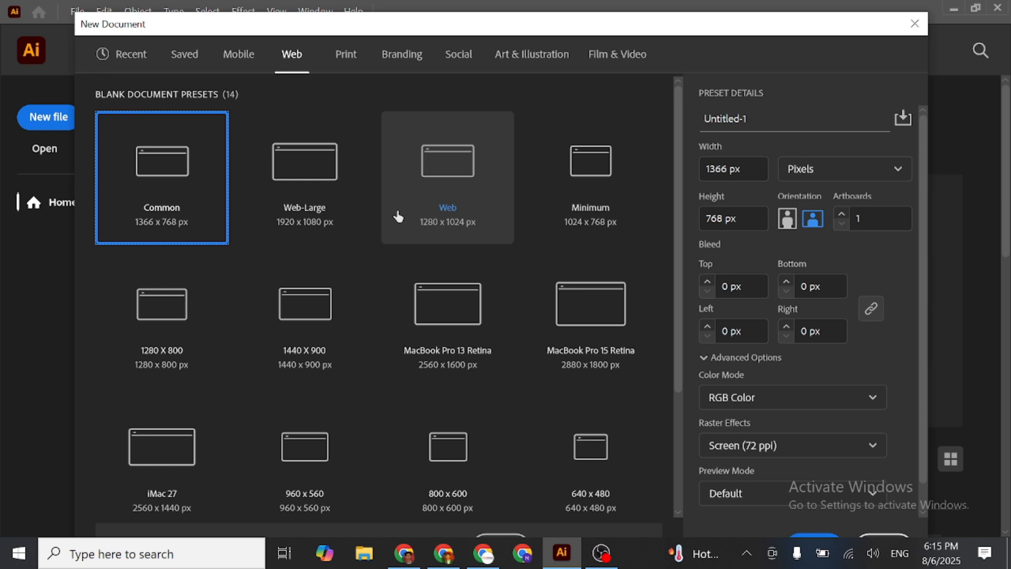
left_click(346, 55)
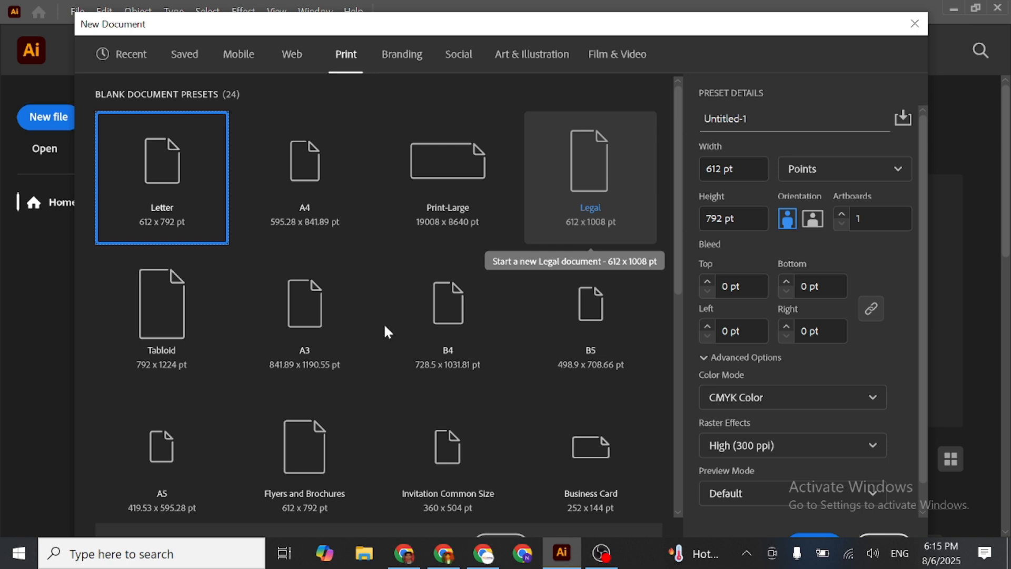
scroll(302, 315, "down", 2)
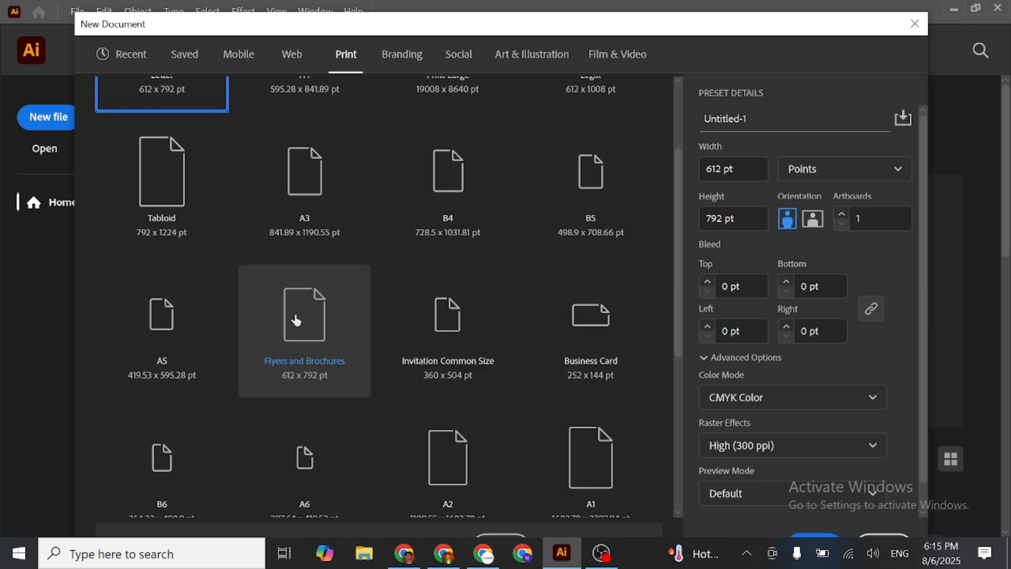
scroll(668, 294, "down", 4)
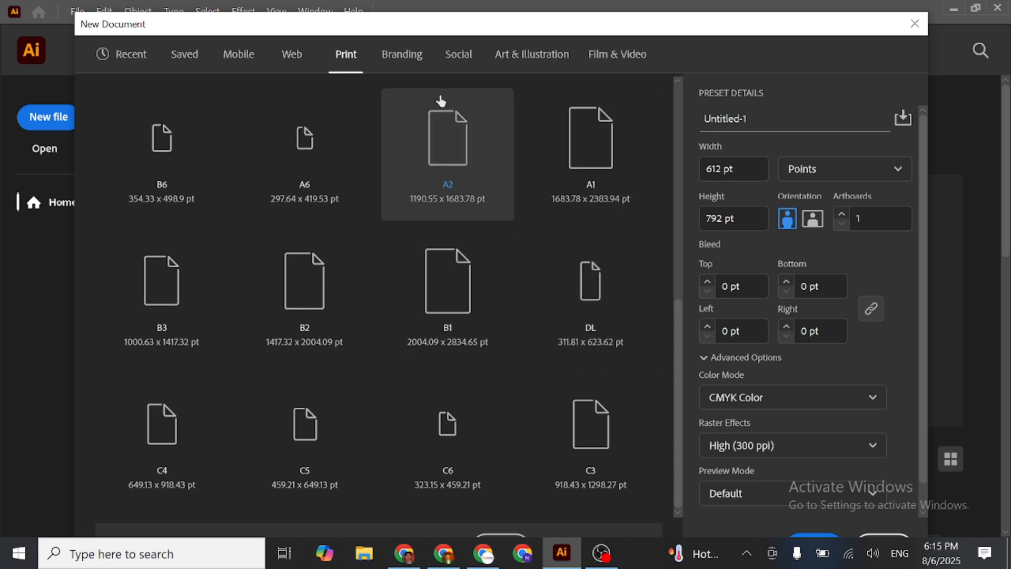
- Browse the blank document presets for Branding and Social
left_click(402, 57)
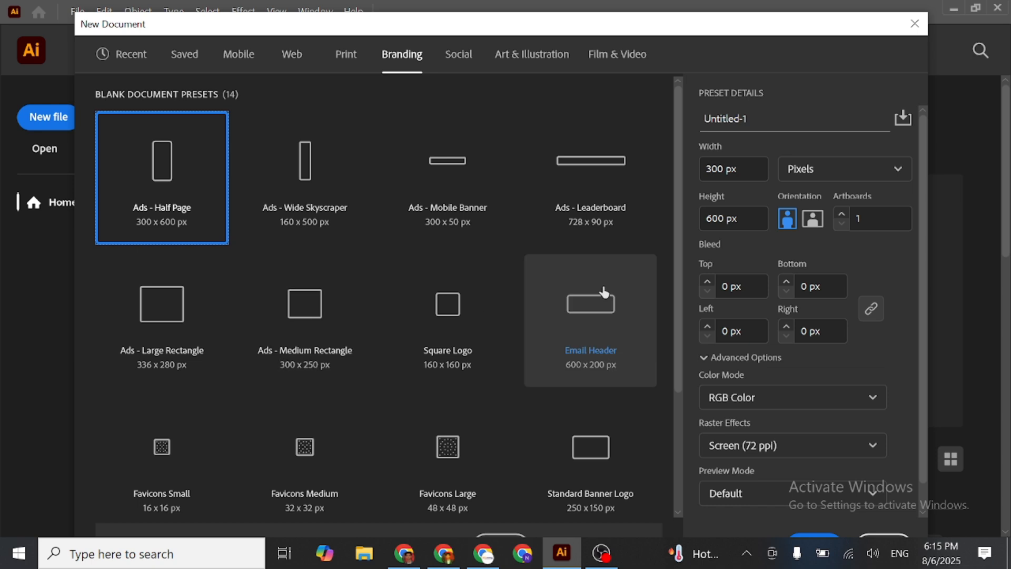
scroll(601, 286, "down", 3)
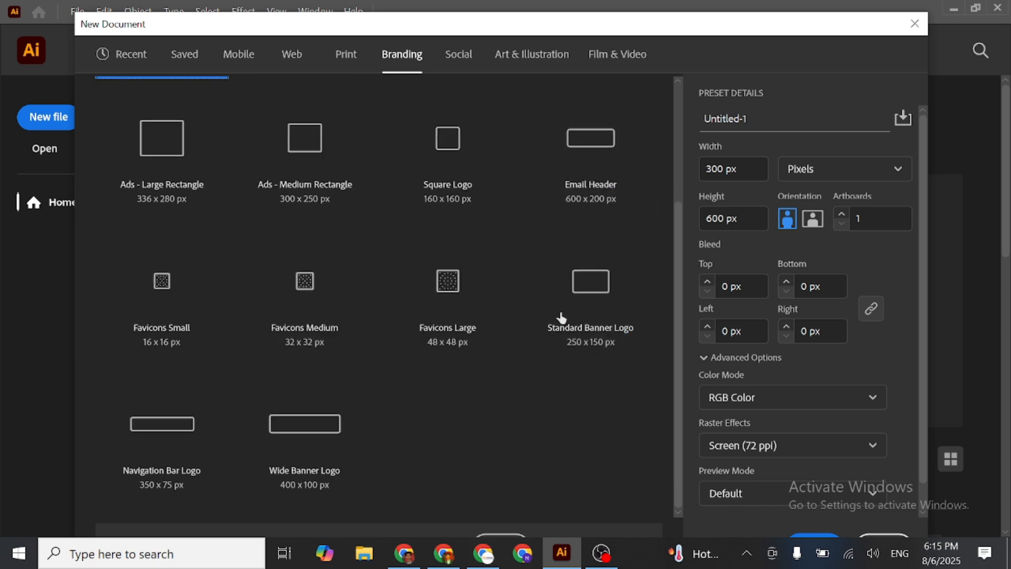
scroll(558, 313, "up", 3)
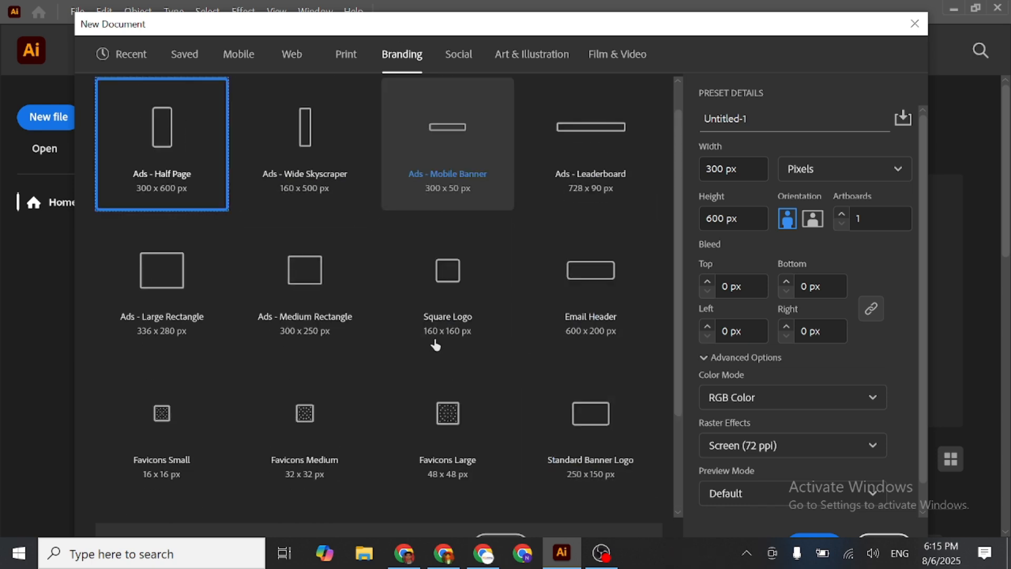
left_click(464, 62)
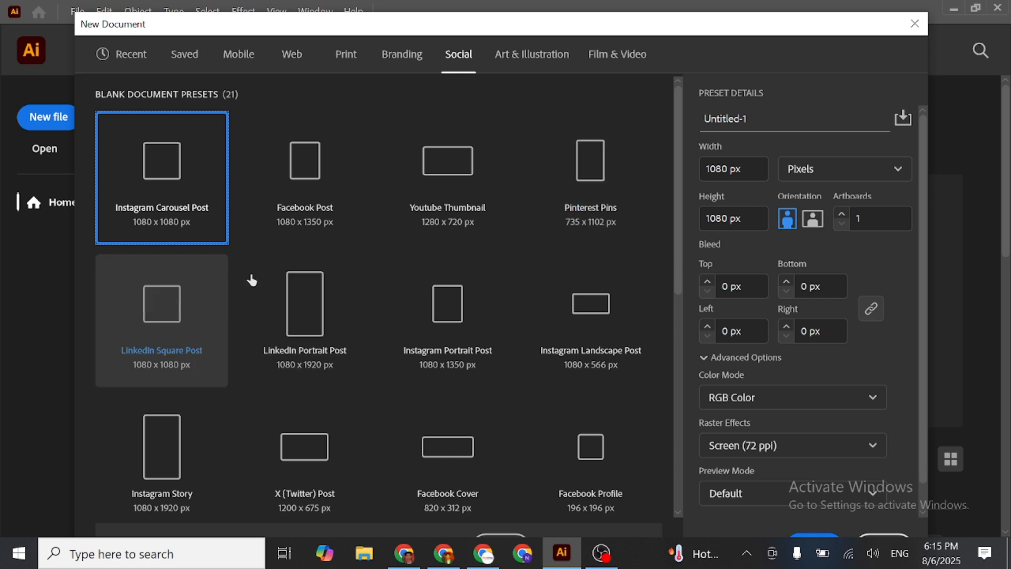
scroll(587, 334, "down", 2)
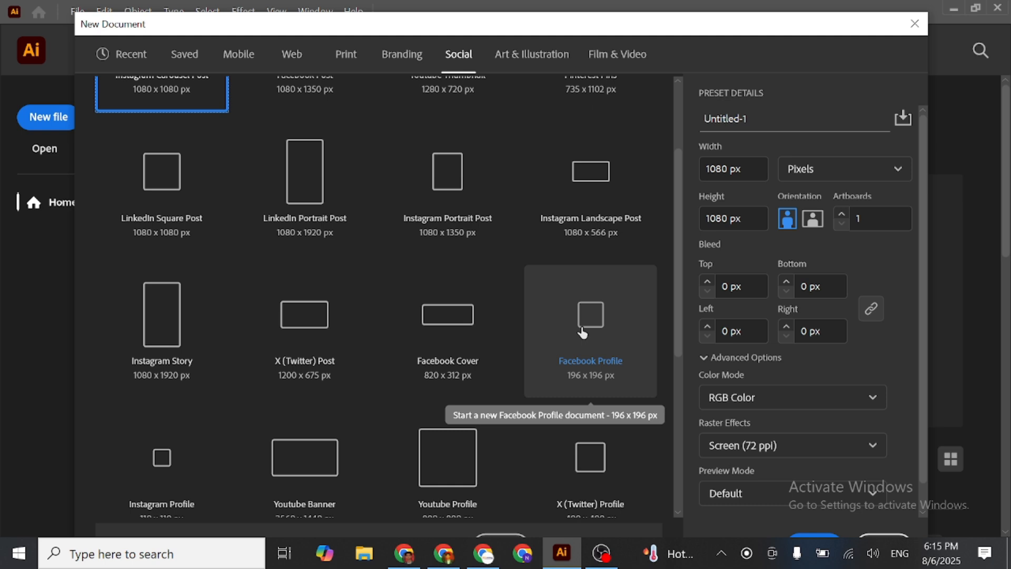
scroll(576, 324, "down", 5)
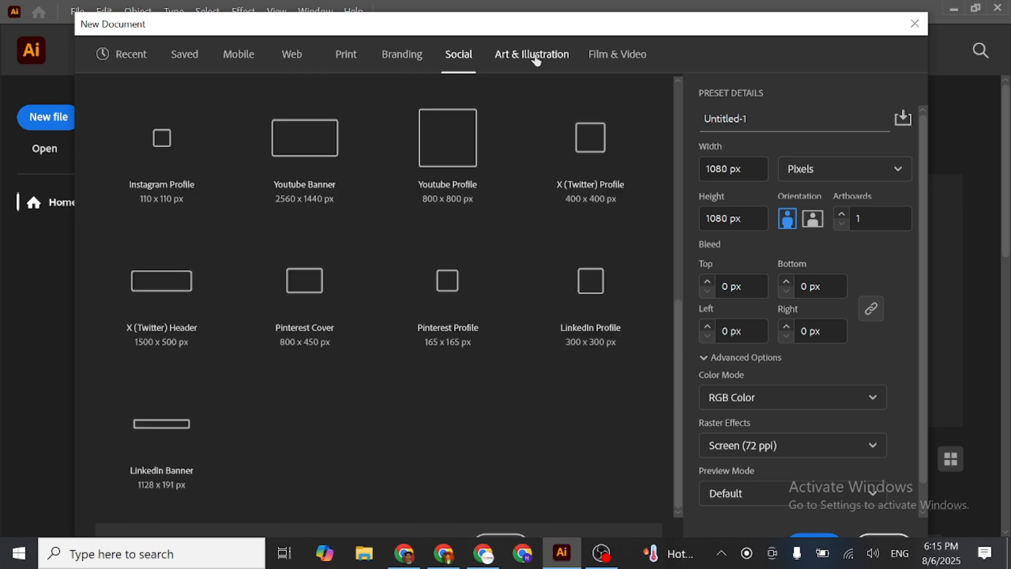
- Browse the blank document presets for Art & Illustration and Film & Video
left_click(536, 58)
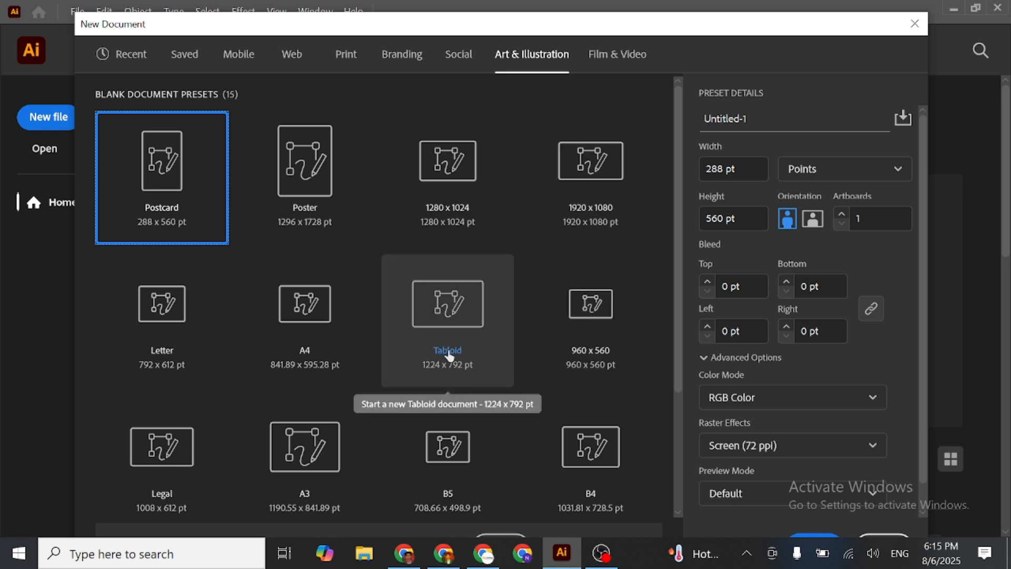
scroll(378, 248, "down", 3)
scroll(384, 257, "up", 3)
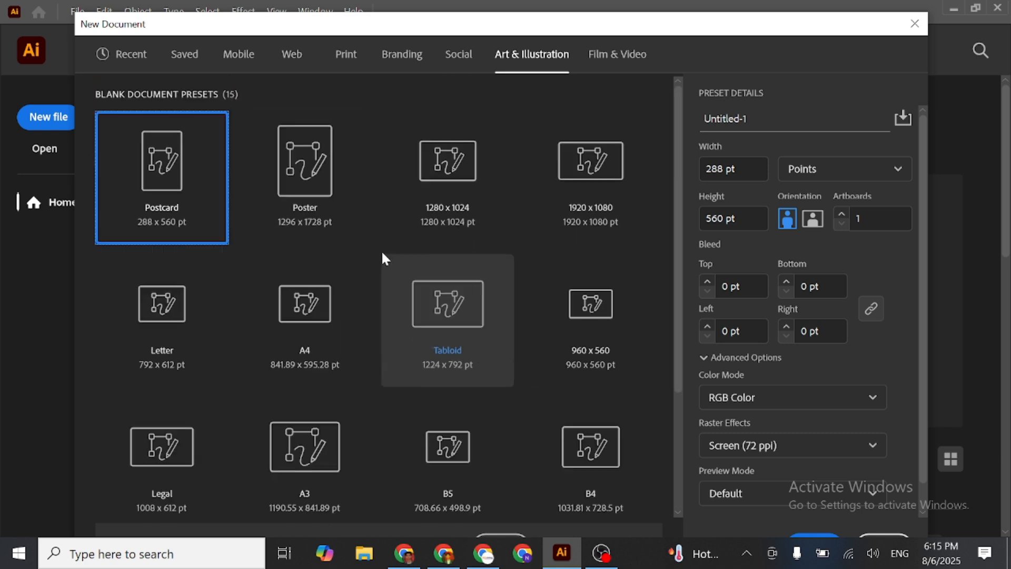
left_click(596, 59)
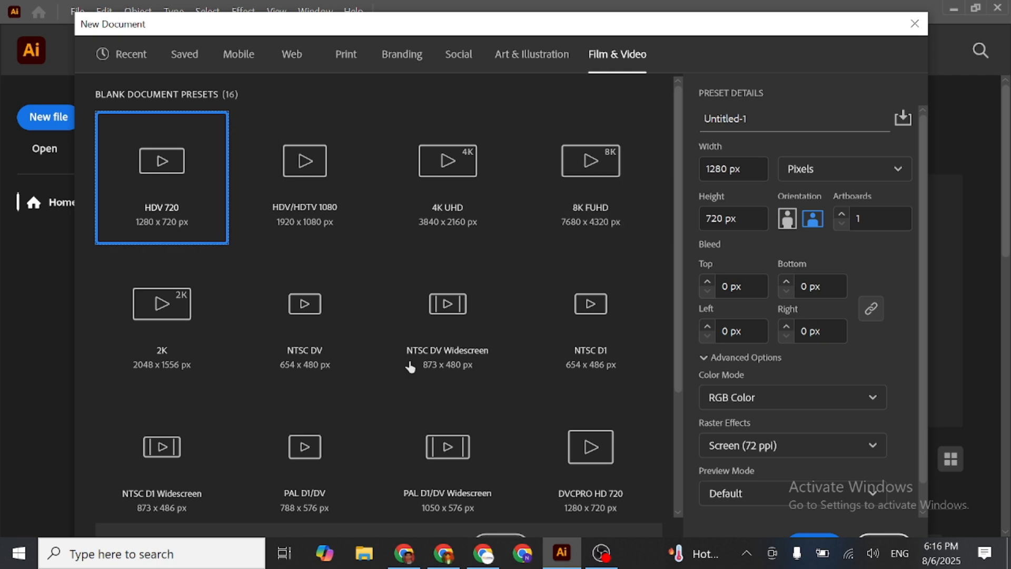
scroll(435, 285, "down", 3)
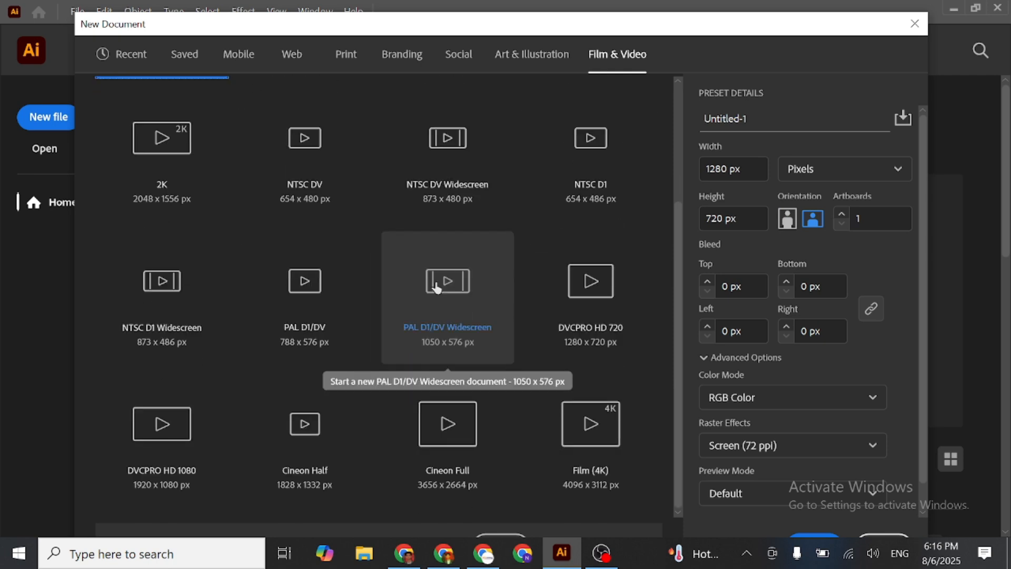
scroll(648, 200, "up", 3)
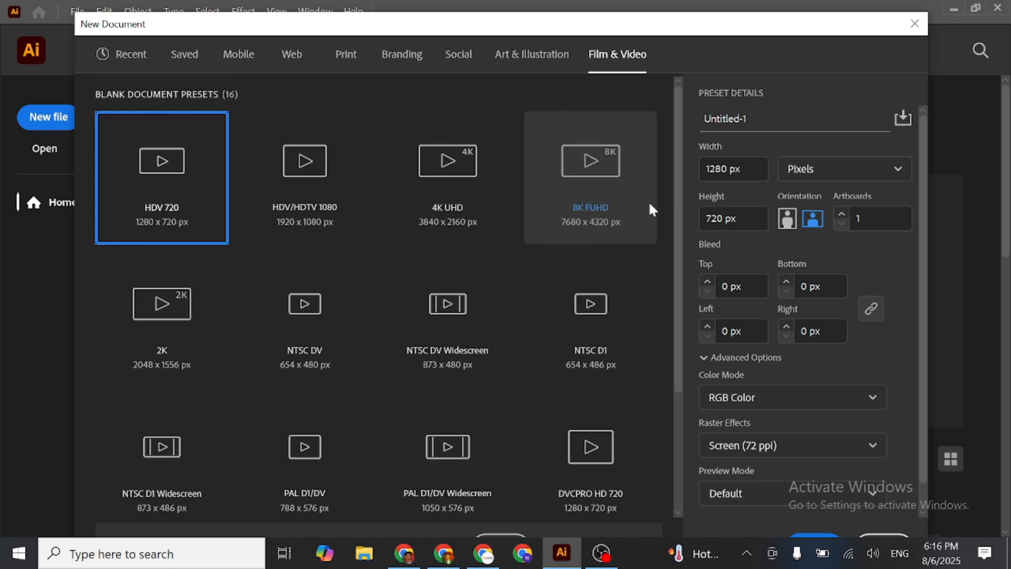
- Return to the recent presets with A4 selected and name the new document "1st Day"
left_click(139, 59)
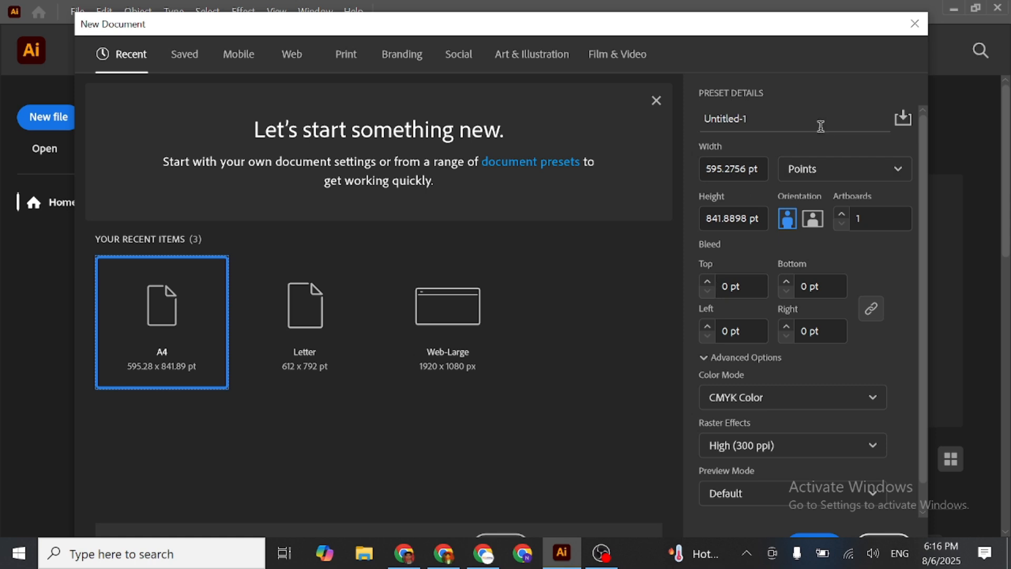
left_click(799, 125)
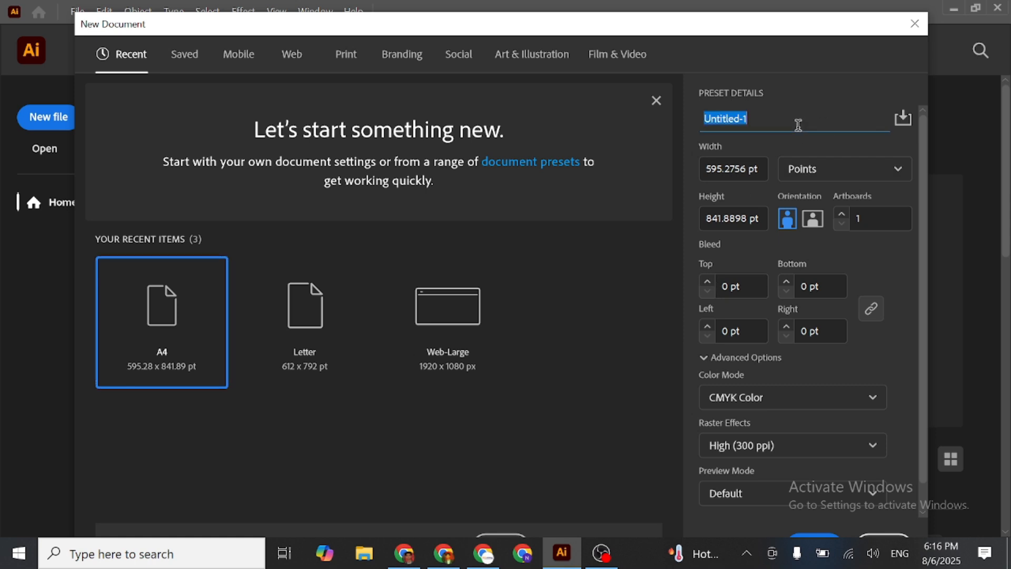
type("!st")
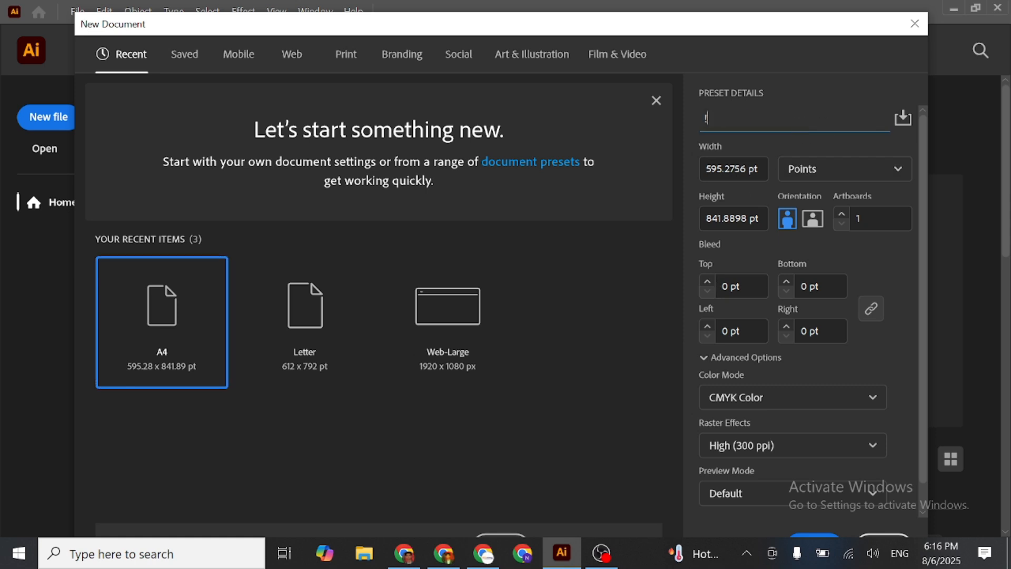
key("BackSpace")
key("BackSpace")
key("BackSpace")
type("1st Day")
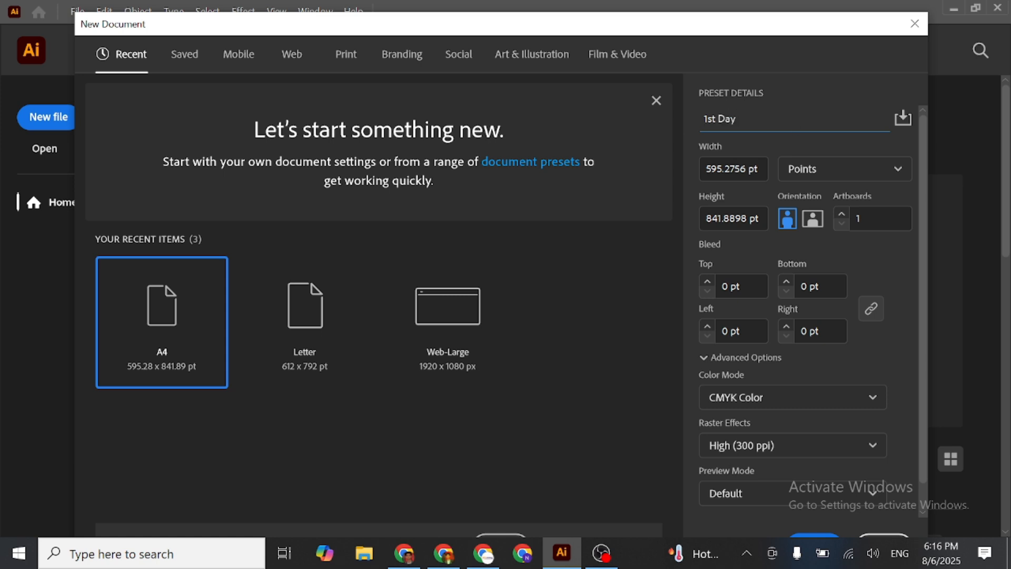
- Try inches as the new document's measurement unit and settle on pixels
left_click(854, 171)
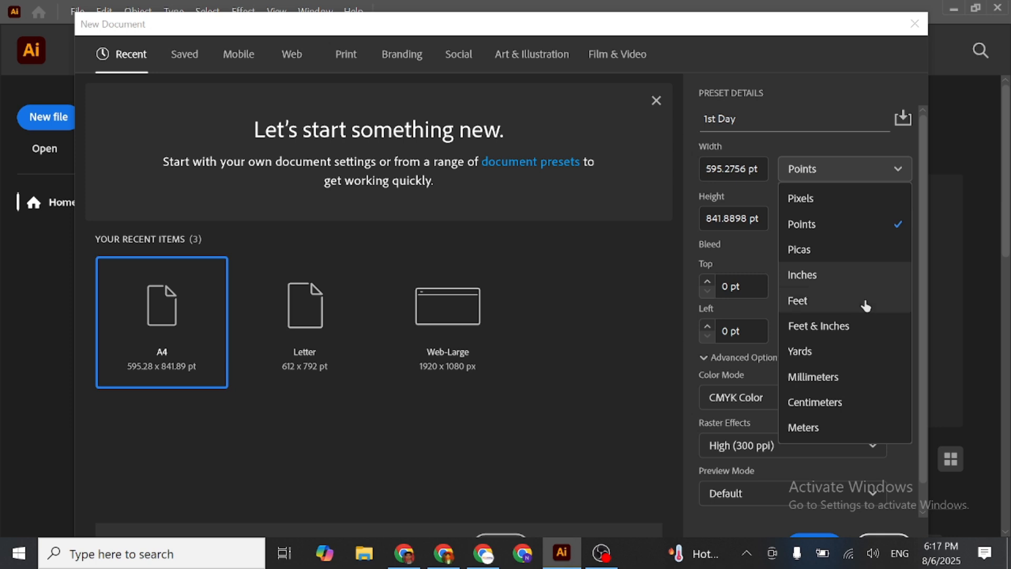
left_click(848, 279)
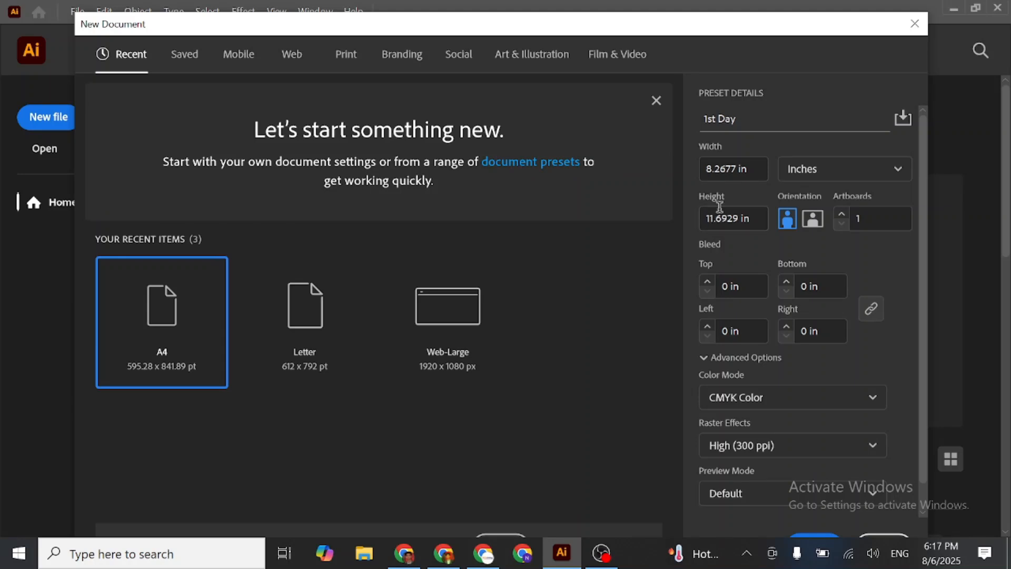
left_click(887, 173)
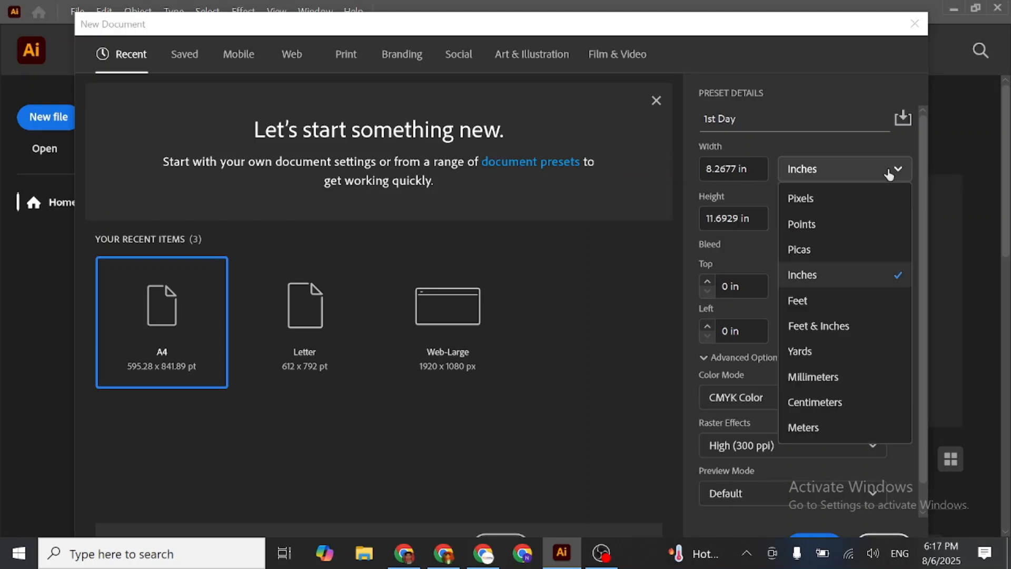
left_click(833, 199)
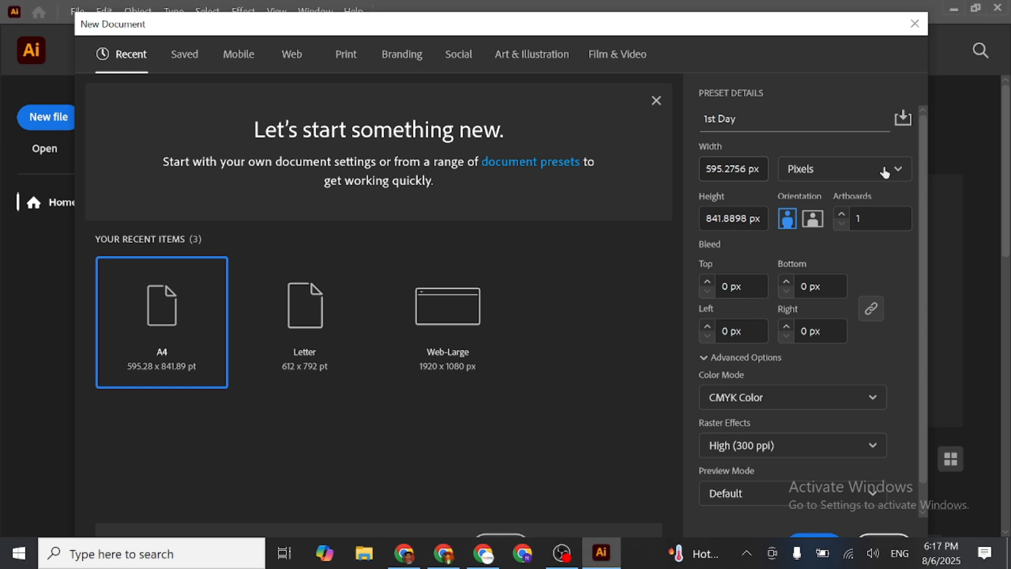
left_click(885, 178)
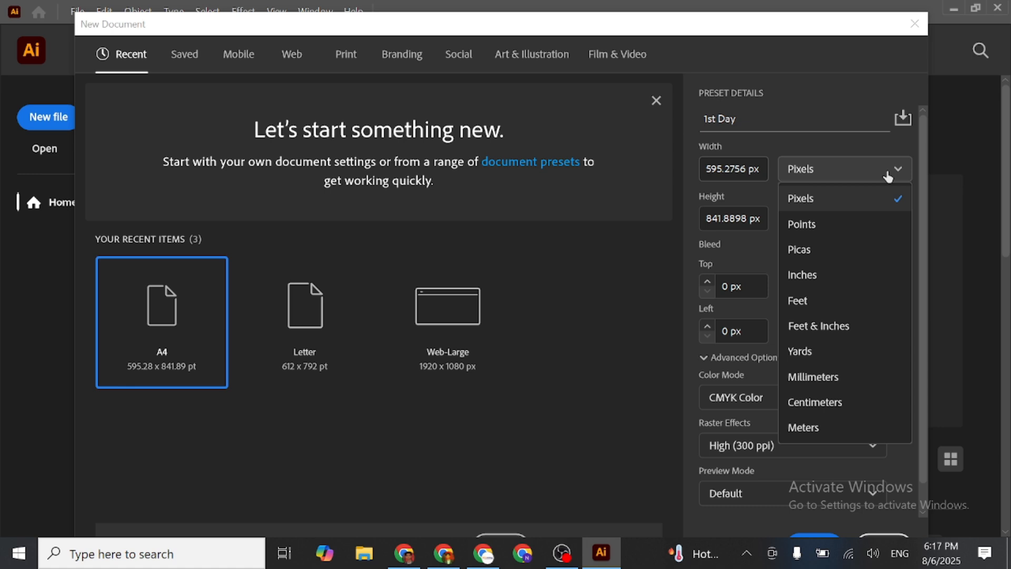
left_click(845, 204)
left_click(856, 179)
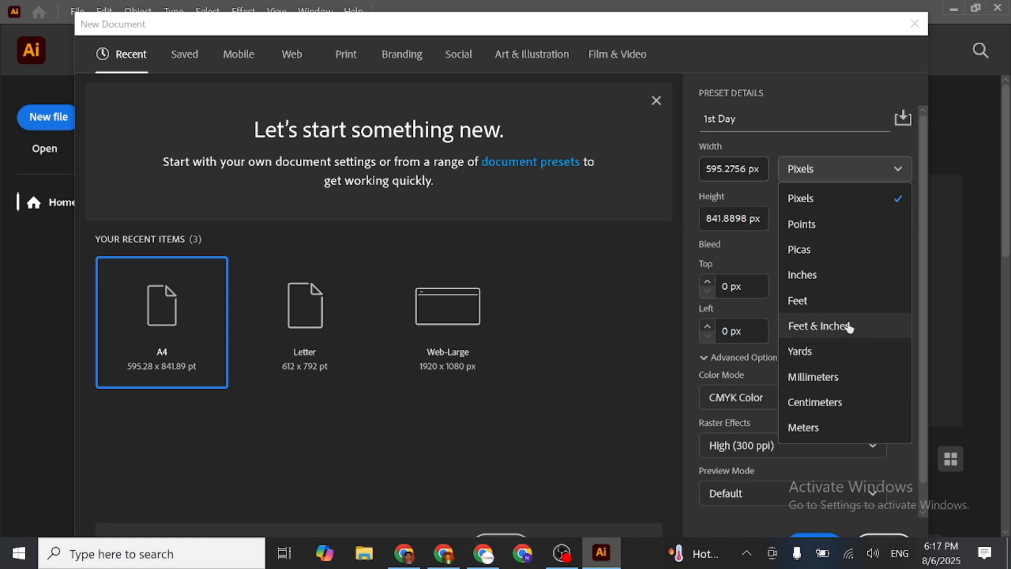
left_click(816, 166)
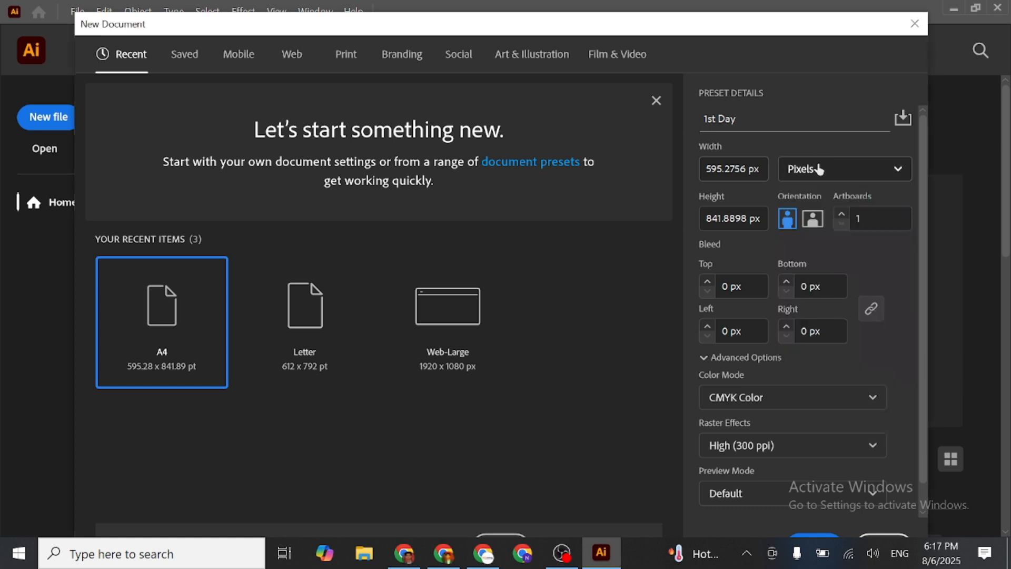
- Set the new document's width and height to 1080 px each, keeping the top bleed at 0 px
double_click(716, 169)
type("1080")
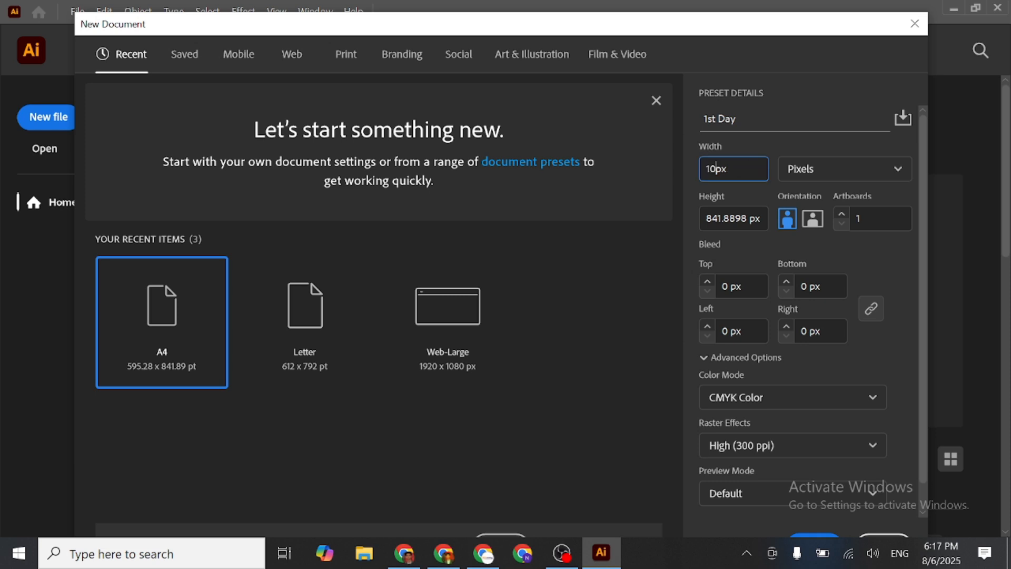
left_click(725, 218)
double_click(725, 218)
type("1080")
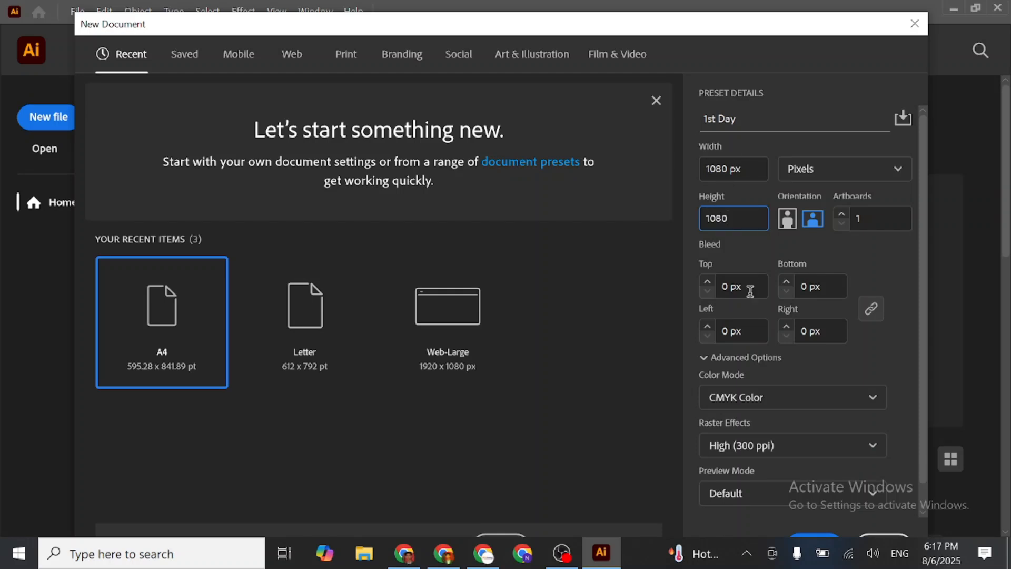
left_click(869, 266)
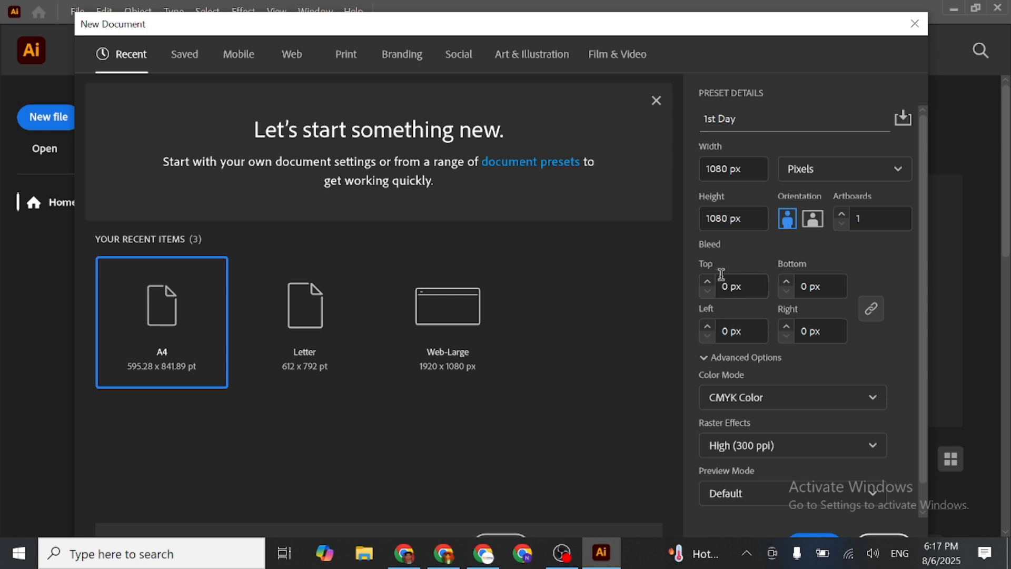
left_click(707, 283)
left_click(708, 291)
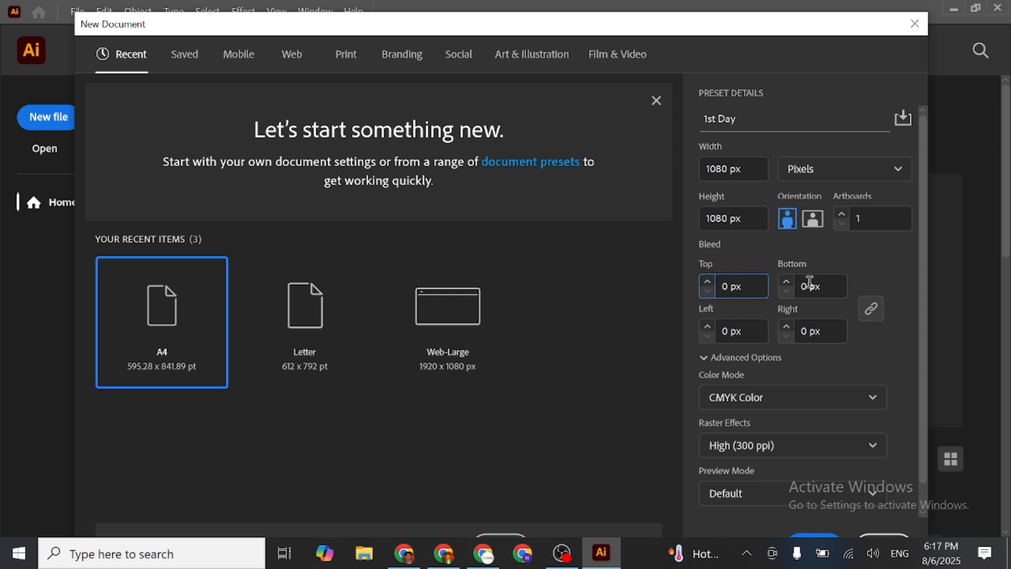
- Set the new document's color mode to RGB Color
scroll(825, 332, "down", 1)
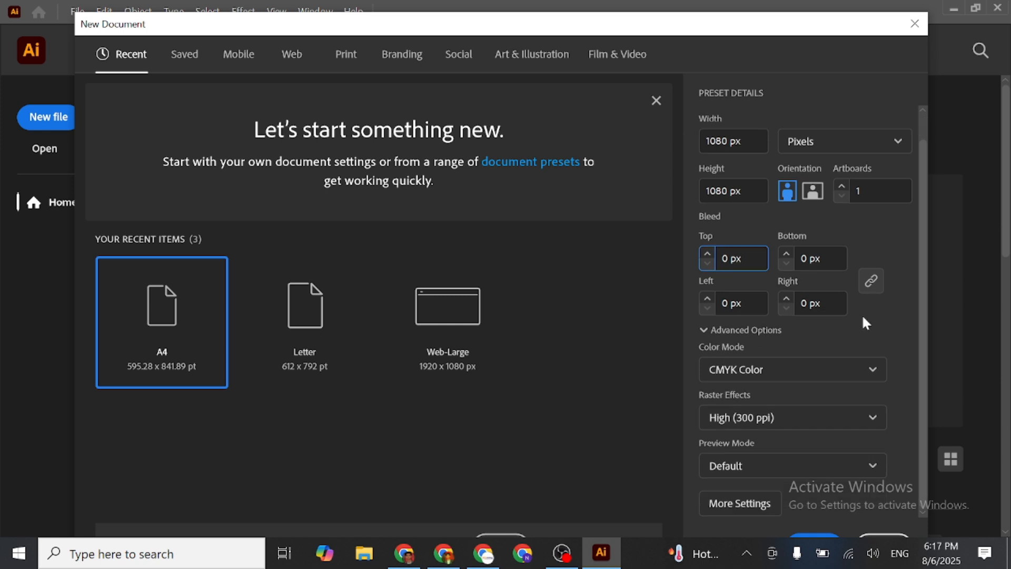
left_click(867, 373)
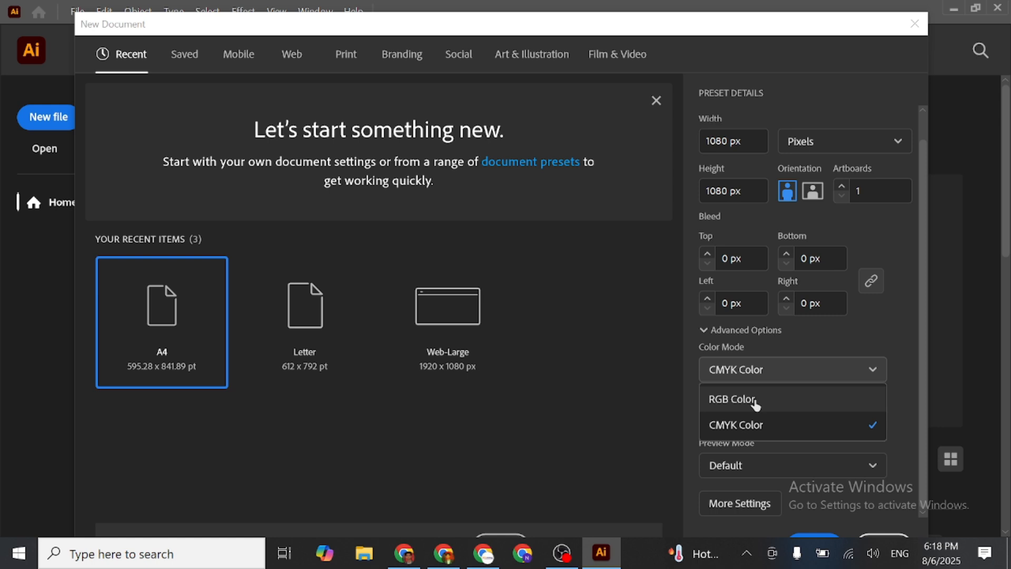
left_click(739, 431)
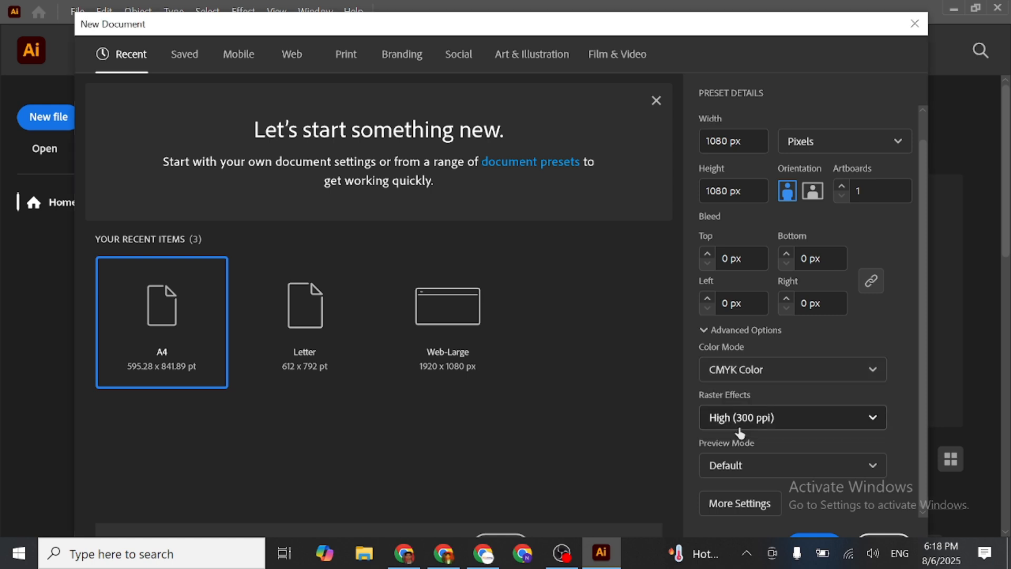
left_click(759, 375)
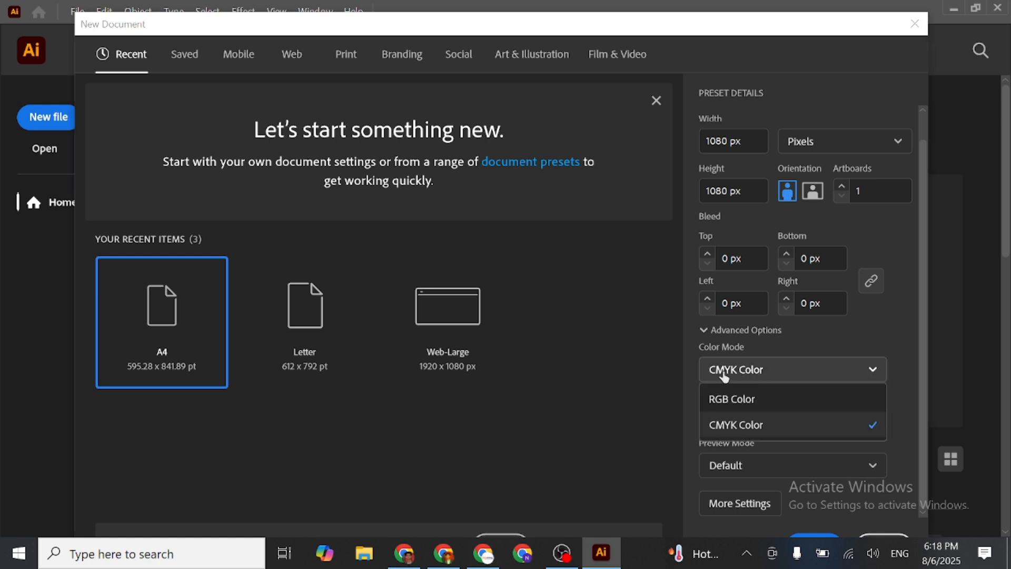
left_click(747, 427)
left_click(785, 368)
left_click(761, 401)
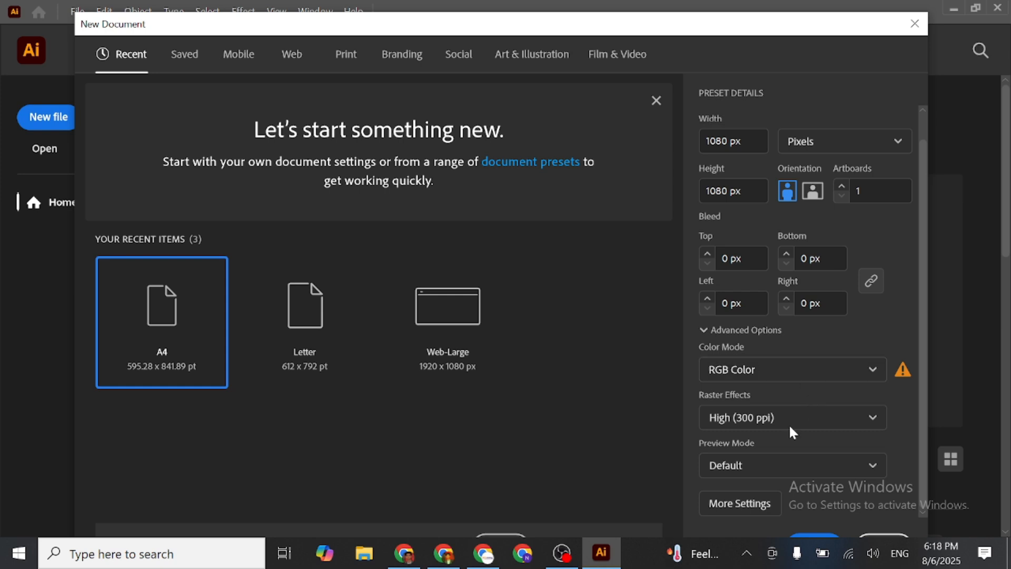
- Choose High (300 ppi) for the raster effects and Default for the preview mode
left_click(831, 425)
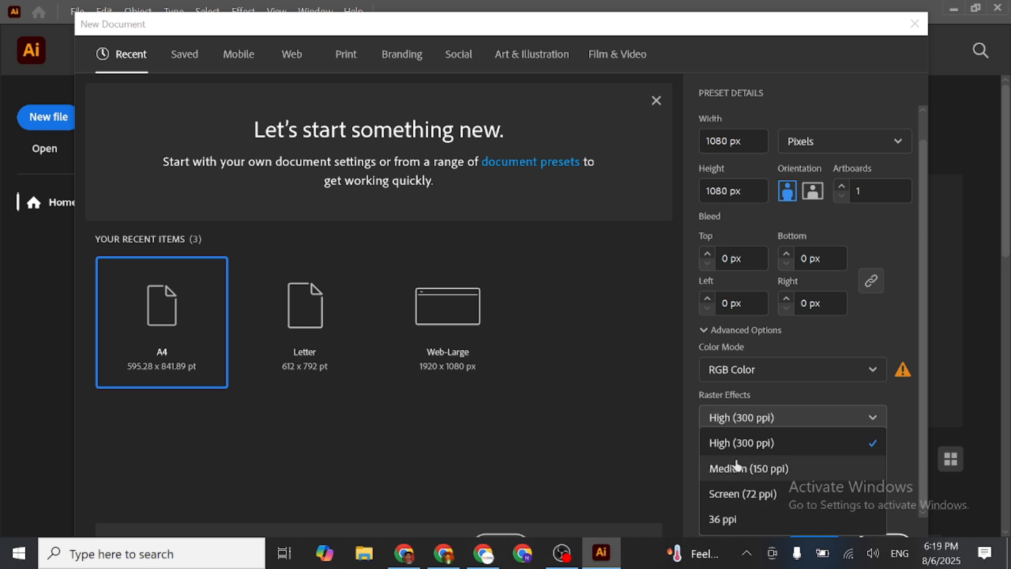
left_click(792, 445)
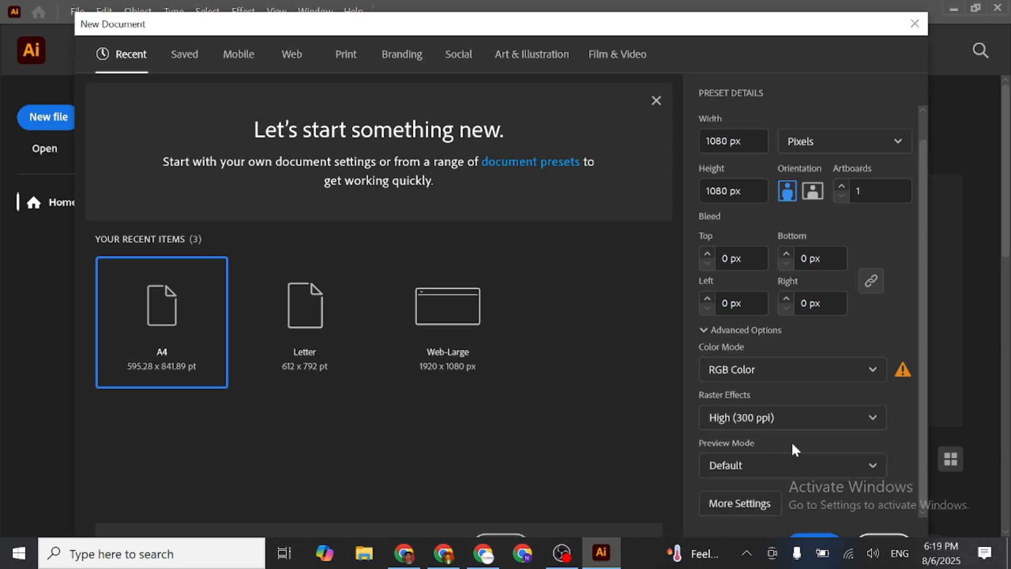
left_click(818, 467)
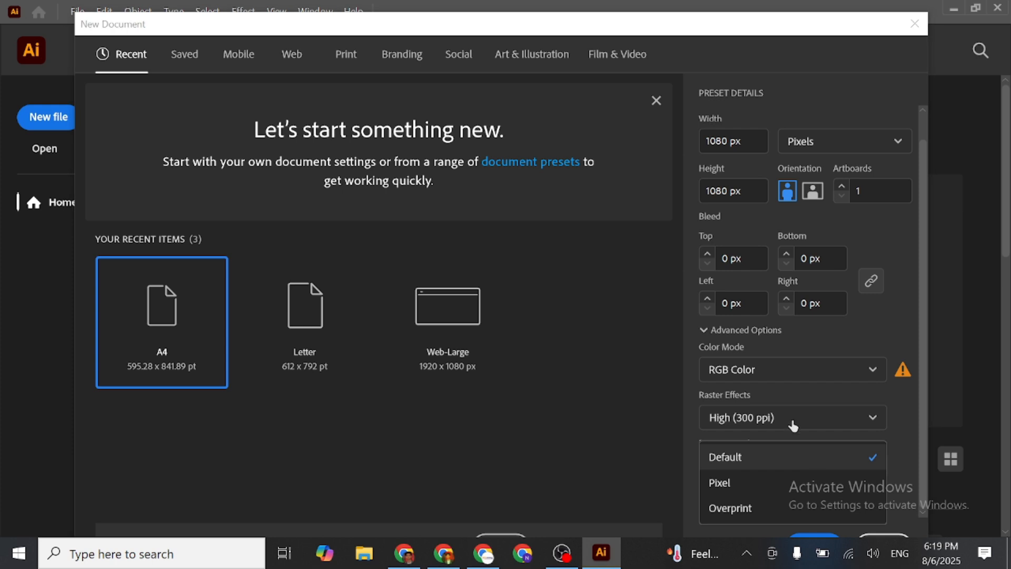
left_click(819, 452)
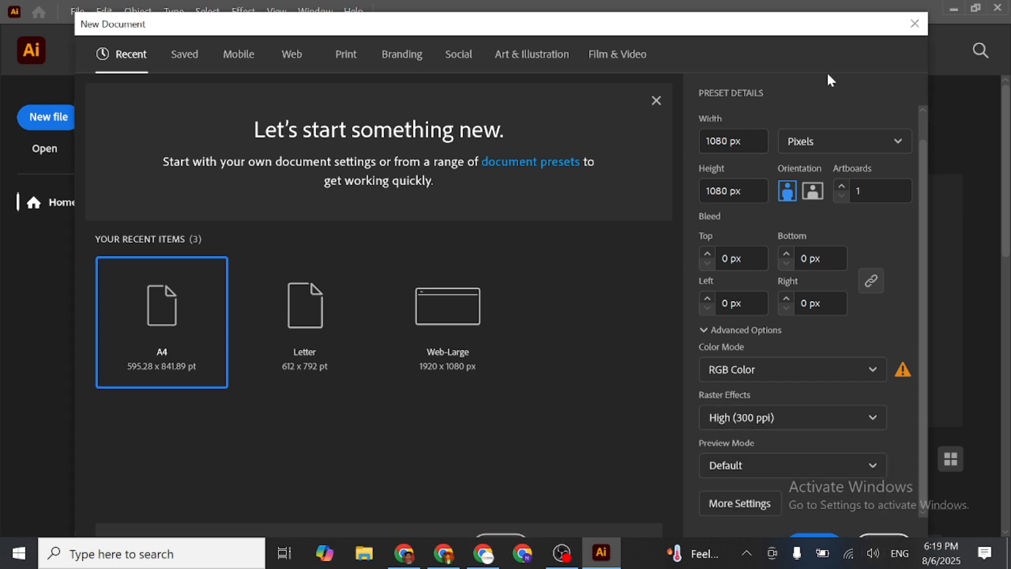
- Create the document and move the contextual task bar to the artboard's upper-right edge
left_click_drag(811, 31, 797, 1)
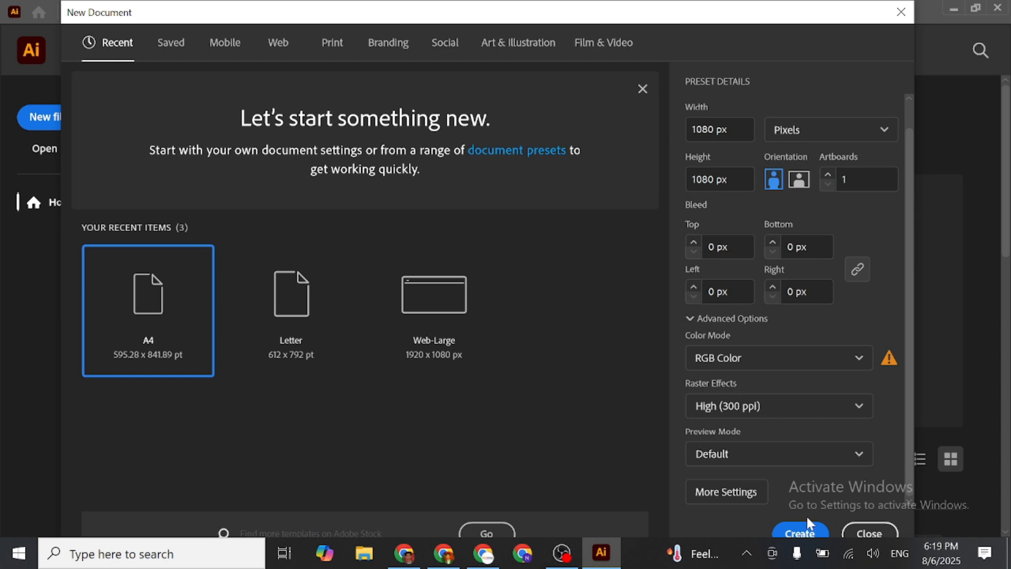
left_click(800, 535)
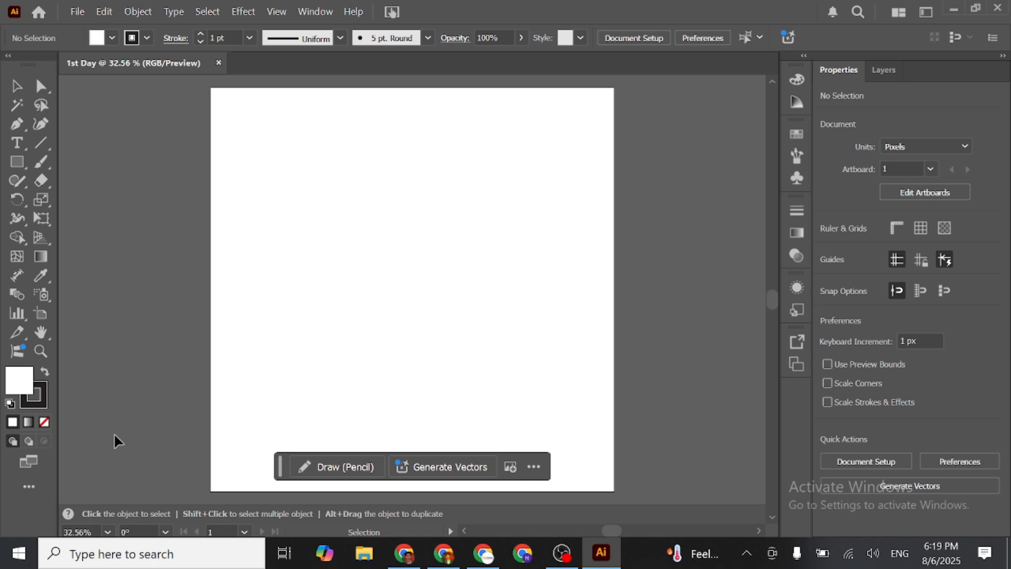
mouse_move(515, 463)
left_mouse_down()
mouse_move(514, 435)
mouse_move(737, 7)
mouse_move(734, 50)
left_mouse_up()
scroll(611, 227, "up", 2)
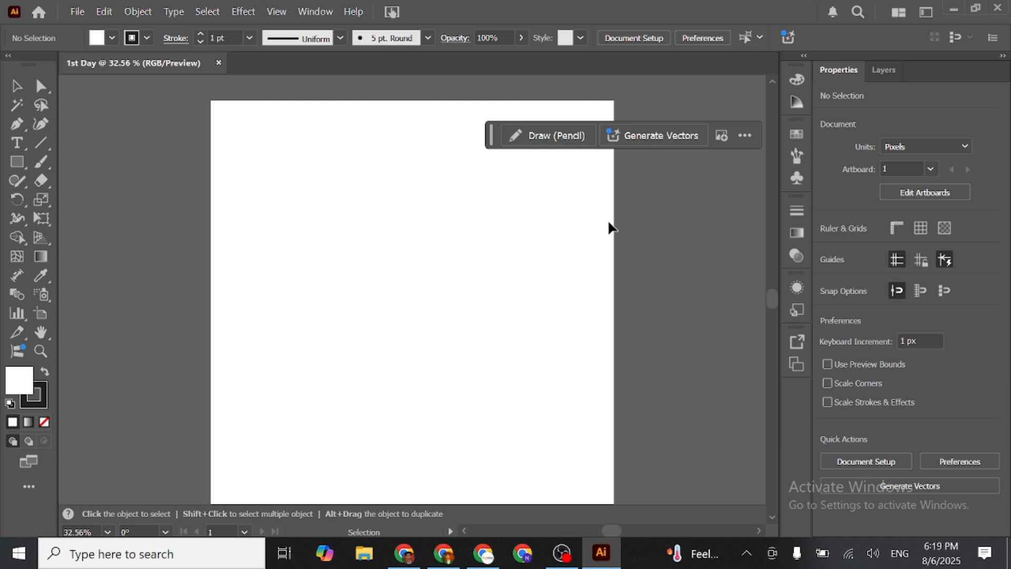
scroll(549, 245, "down", 2)
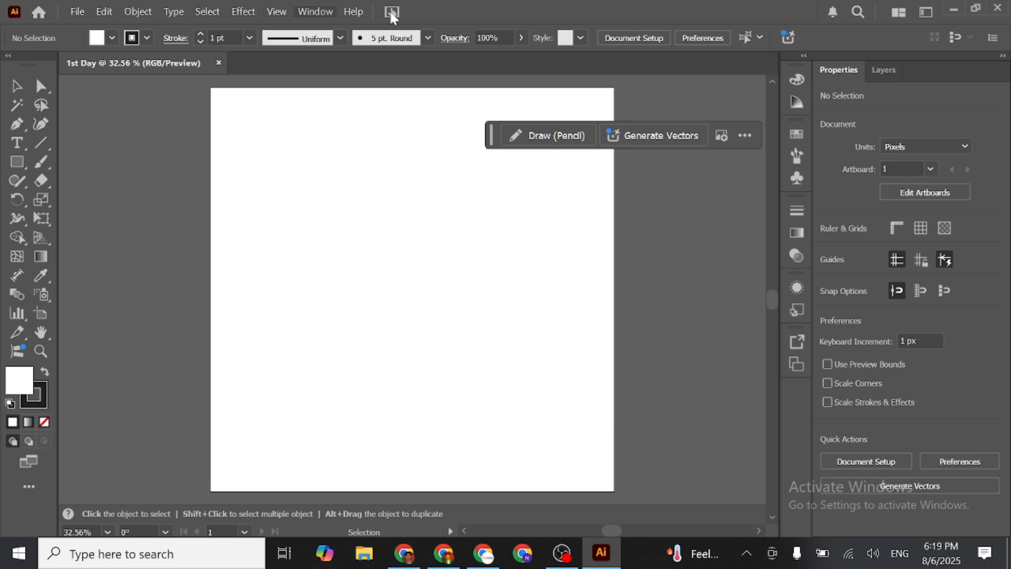
- Try the Automation workspace and return to the Essentials Classic workspace
left_click(315, 11)
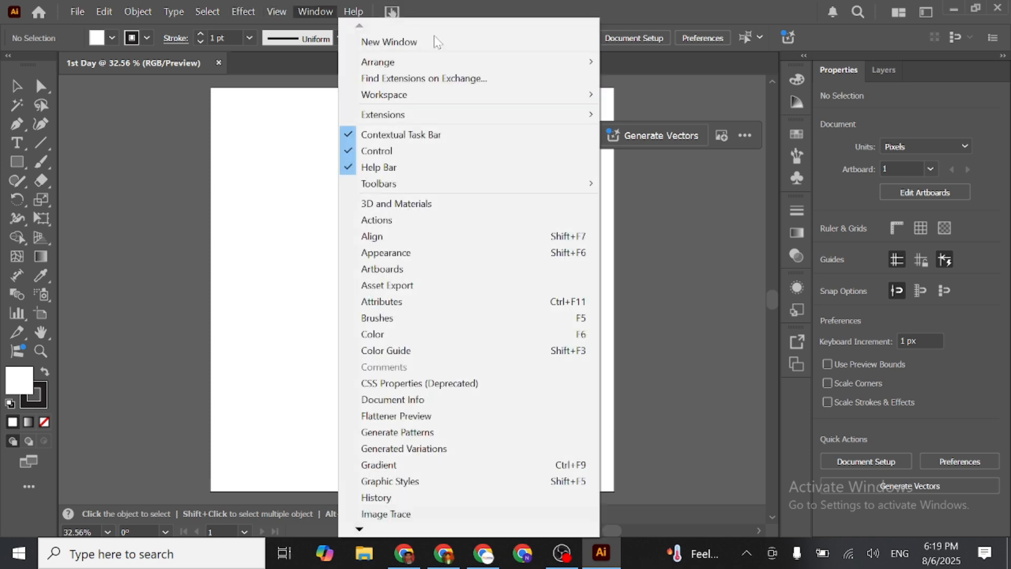
mouse_move(518, 99)
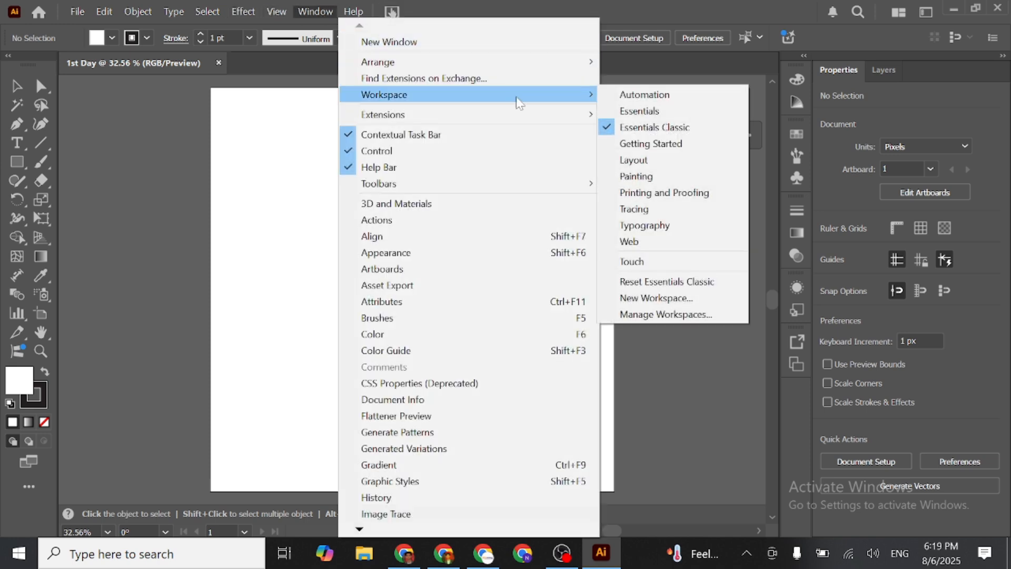
left_click(642, 97)
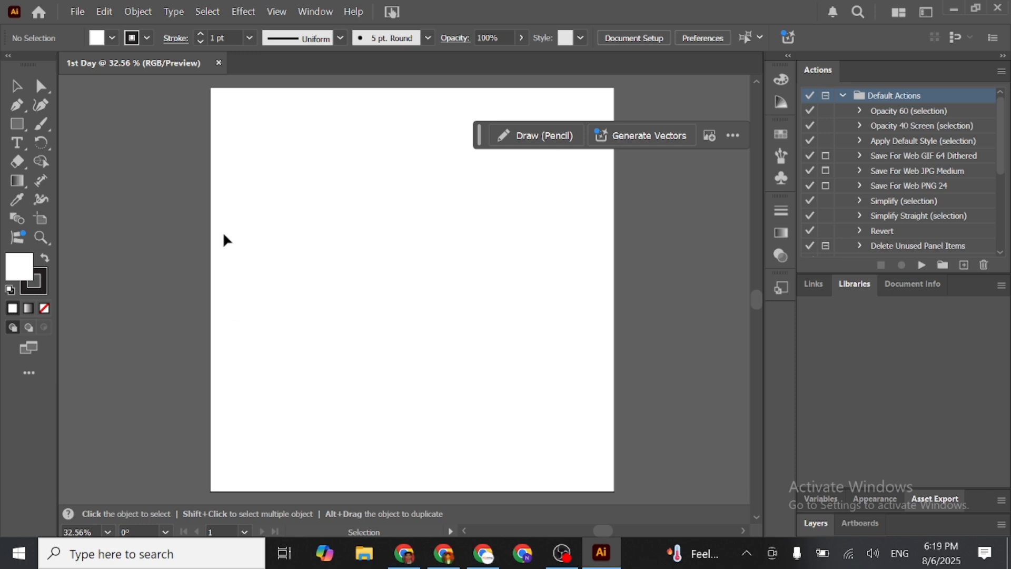
left_click(316, 12)
mouse_move(578, 100)
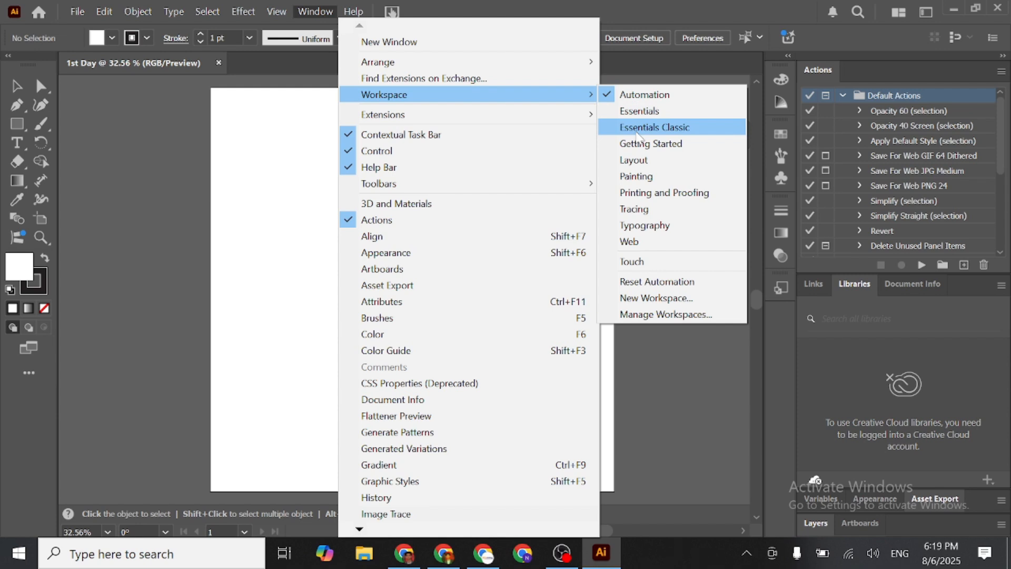
left_click(637, 131)
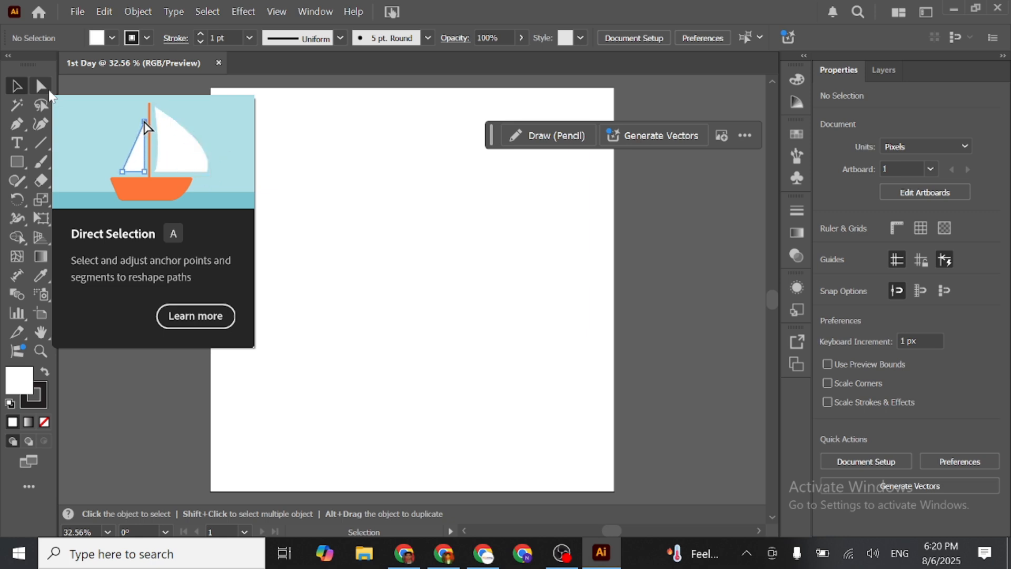
- Show the tools grouped with Direct Selection and activate the Direct Selection tool
left_click(49, 91)
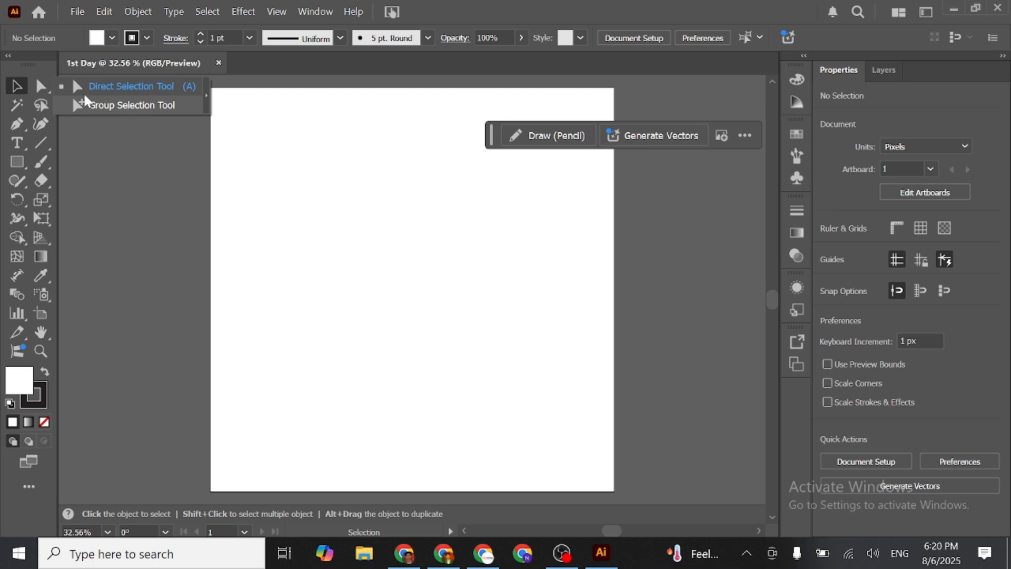
left_click(41, 90)
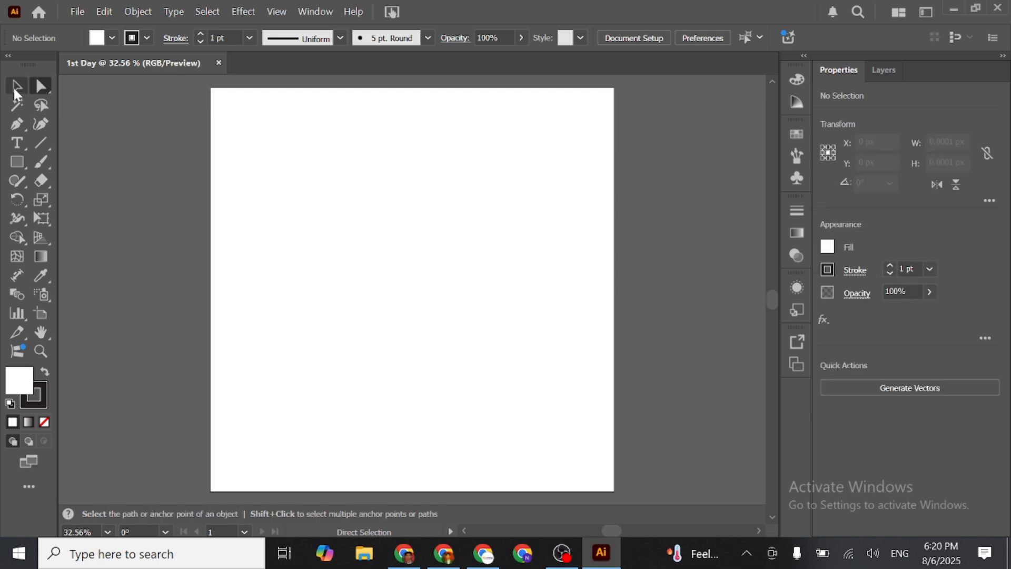
left_click(49, 89)
- Draw a rectangle about 304 by 251 px in the artboard's upper-left area
right_click(19, 162)
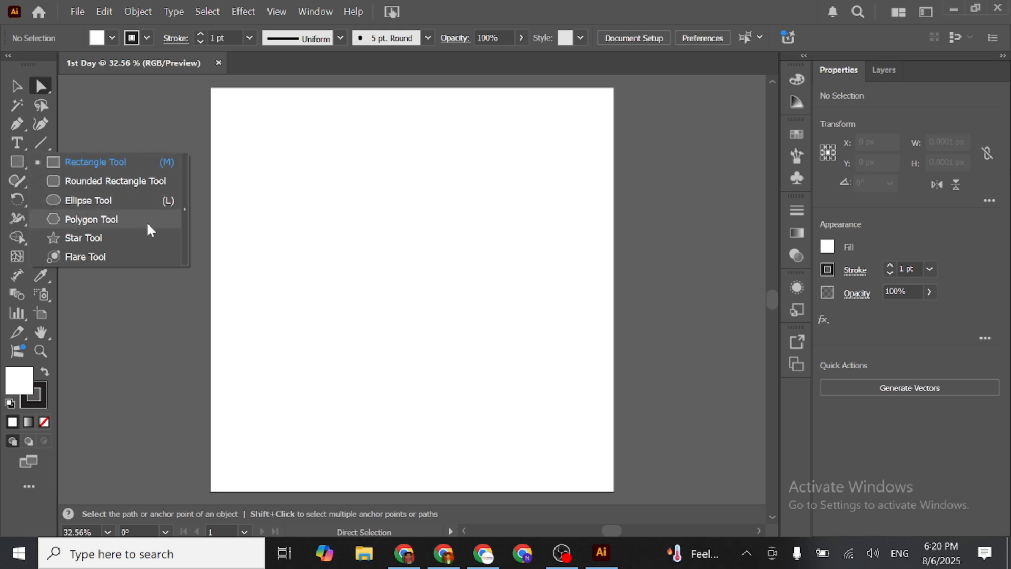
left_click(95, 164)
left_click_drag(259, 157, 371, 251)
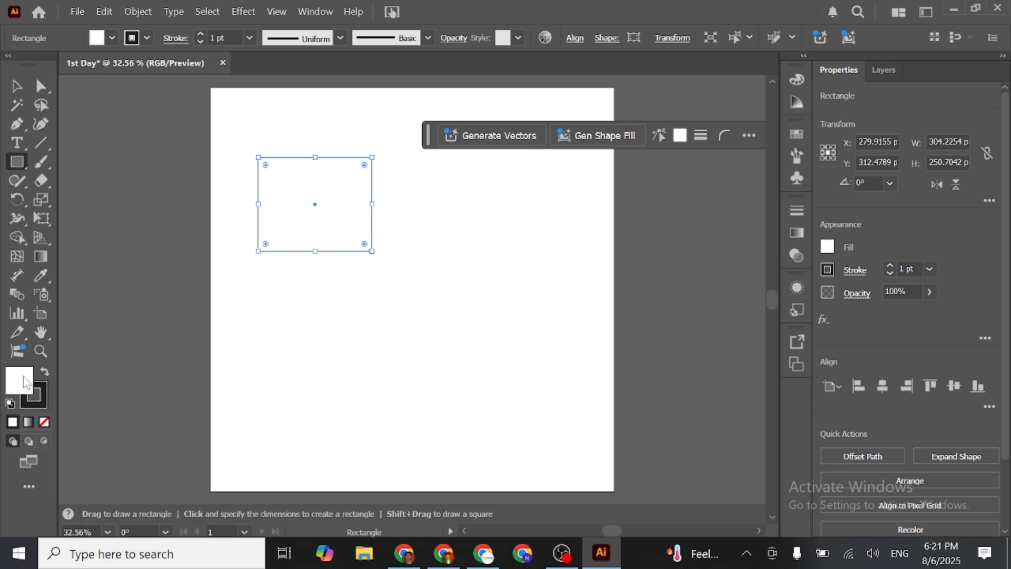
- Fill the rectangle with a muted pink from the Color Picker, and deselect it with the Selection tool
double_click(25, 383)
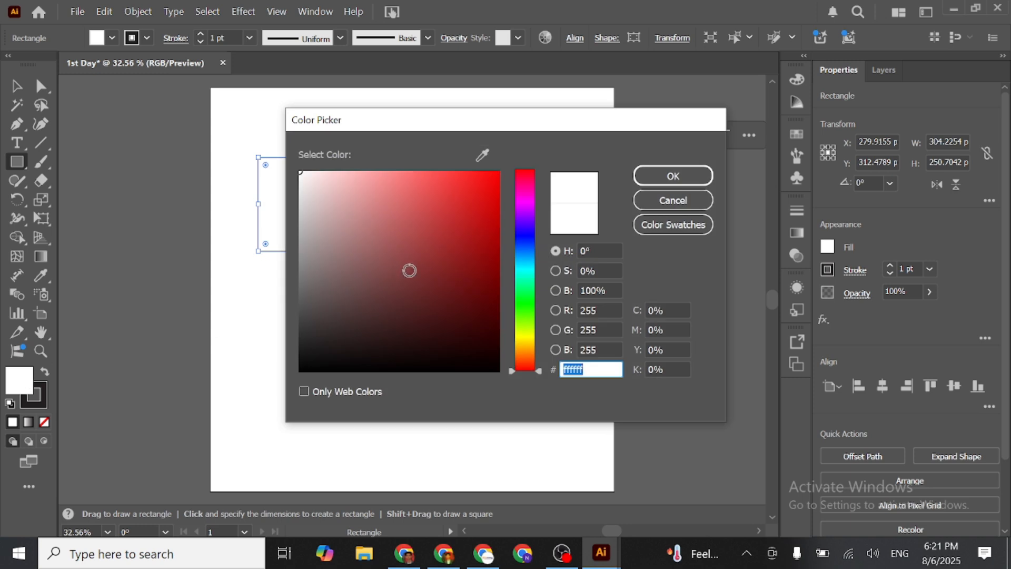
left_click(359, 223)
left_click(679, 176)
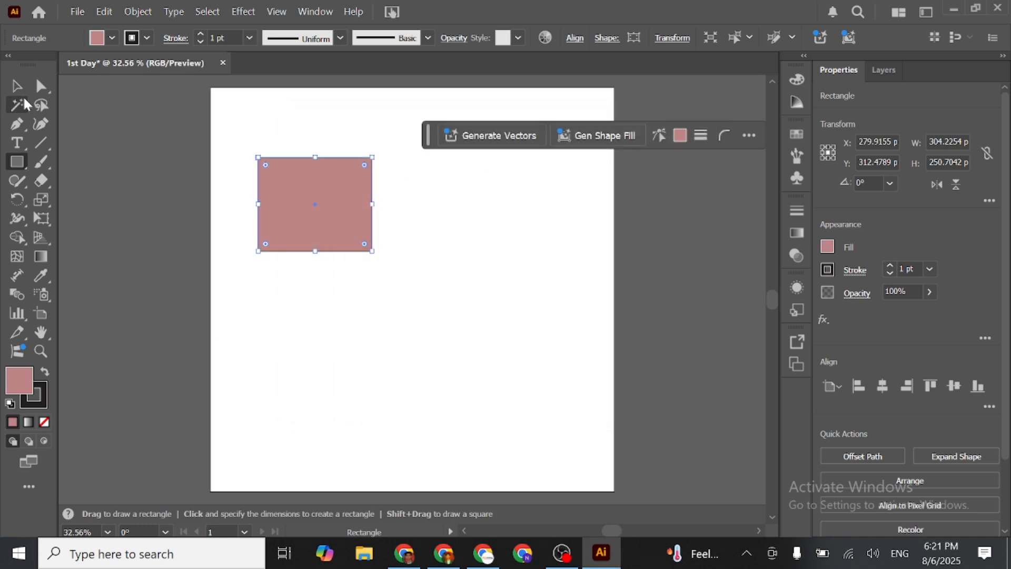
left_click(17, 86)
left_click(156, 252)
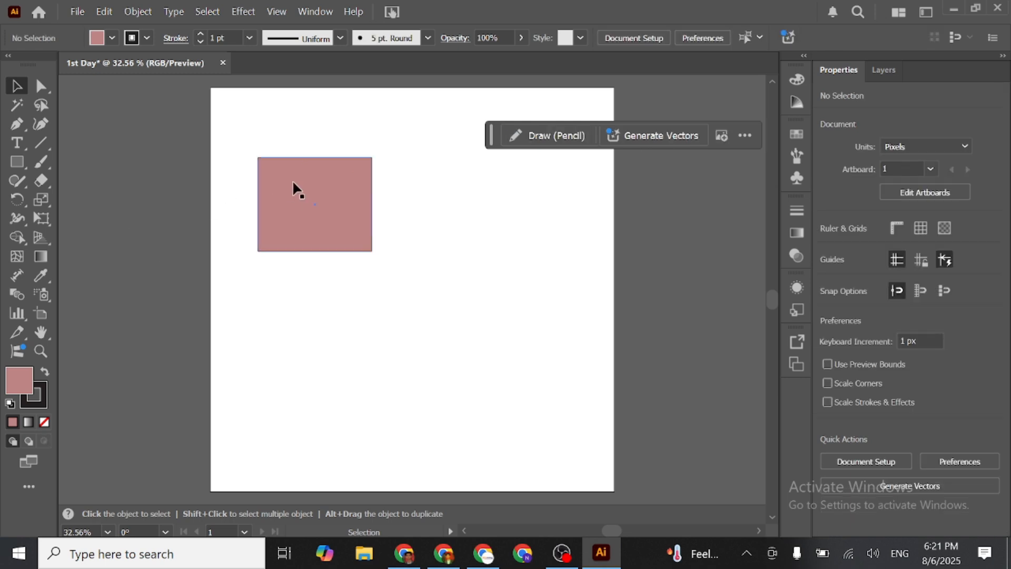
- Shift the rectangle slightly, try red, yellow-green and green fill swatches on it, and settle on dark blue
left_click_drag(294, 179, 298, 182)
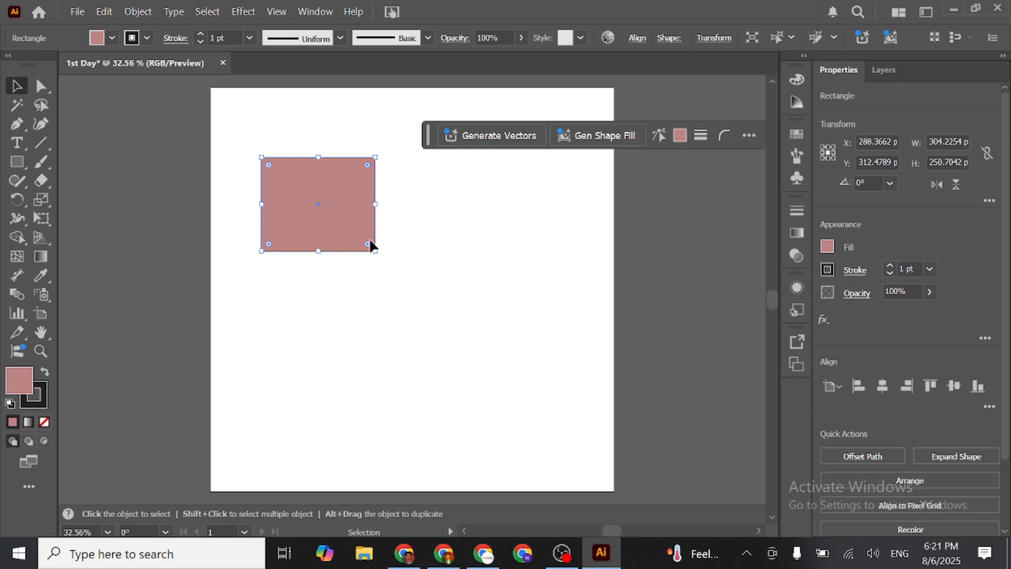
left_click(828, 246)
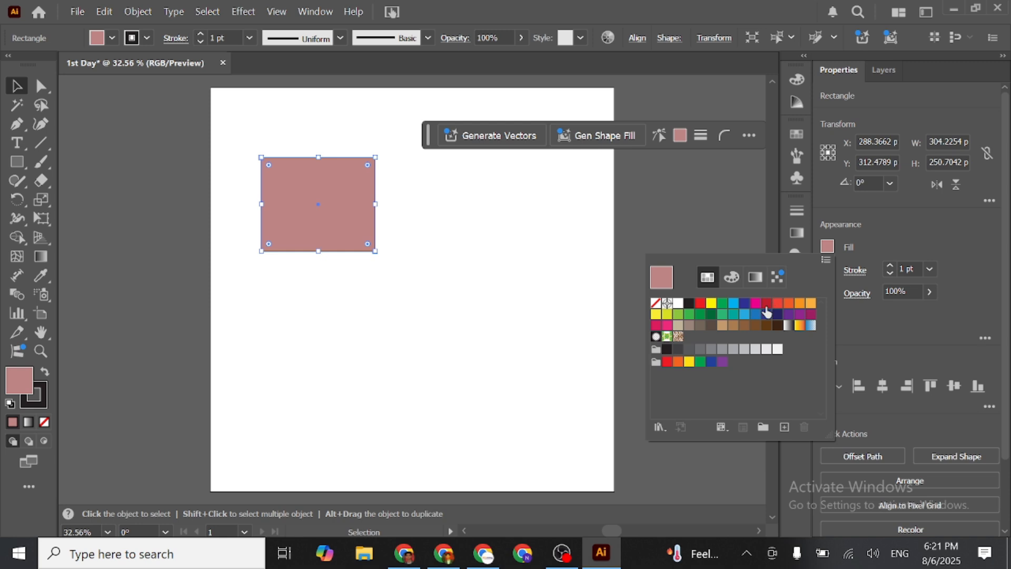
left_click(766, 303)
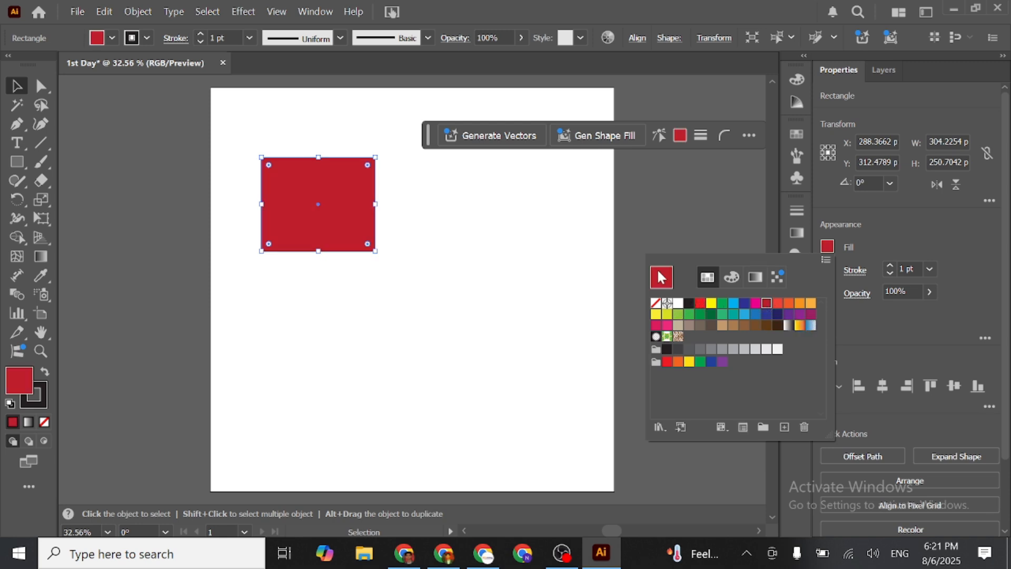
left_click(667, 314)
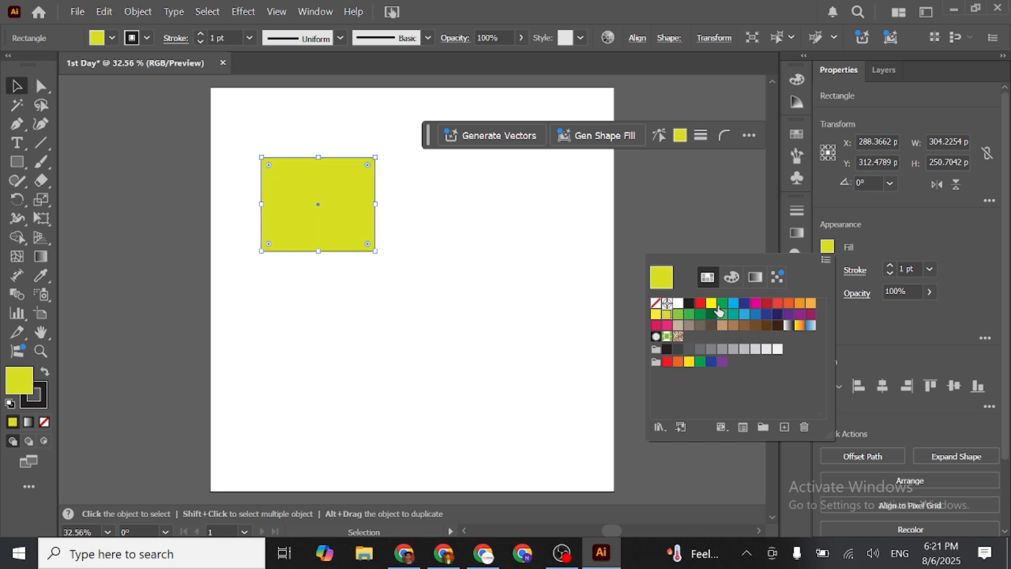
left_click(722, 303)
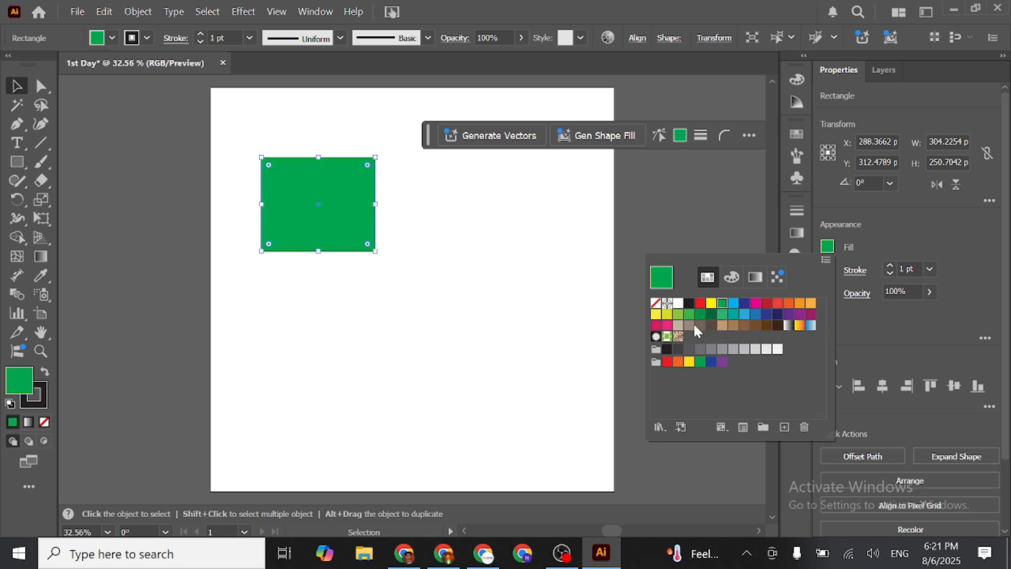
left_click(745, 305)
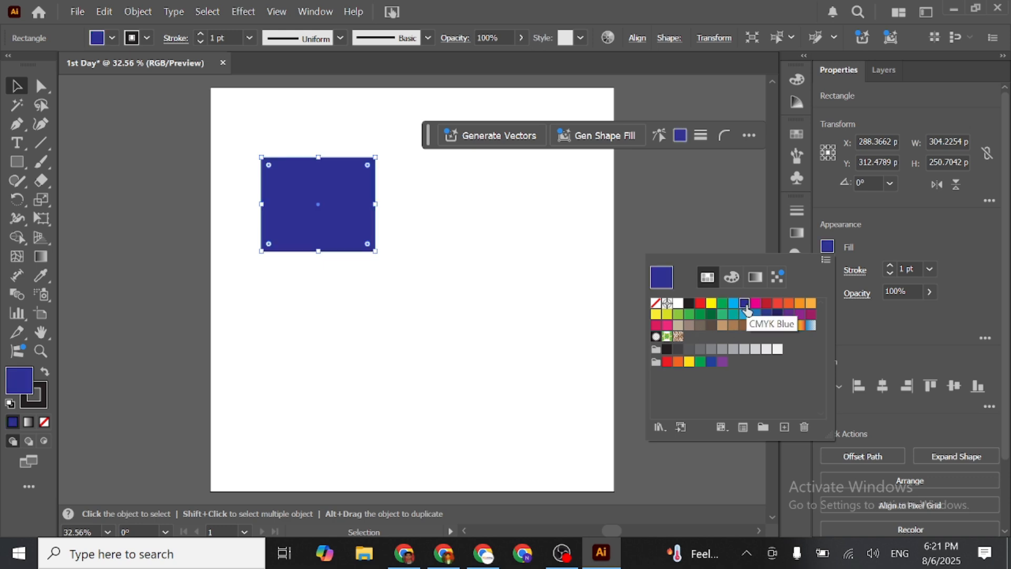
left_click(845, 236)
- Increase the rectangle's stroke weight to 21 pt and deselect it
left_click(824, 271)
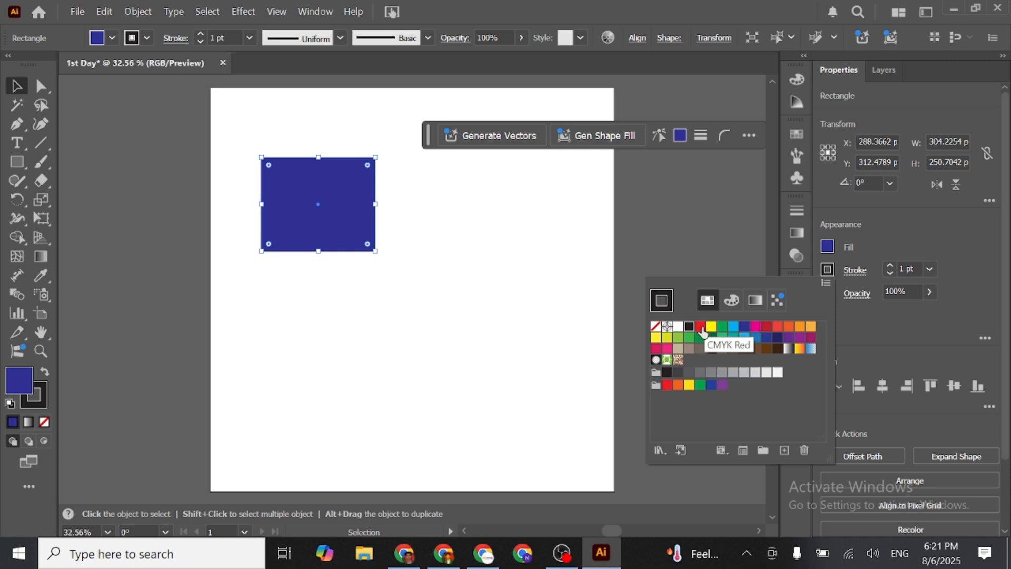
left_click(893, 232)
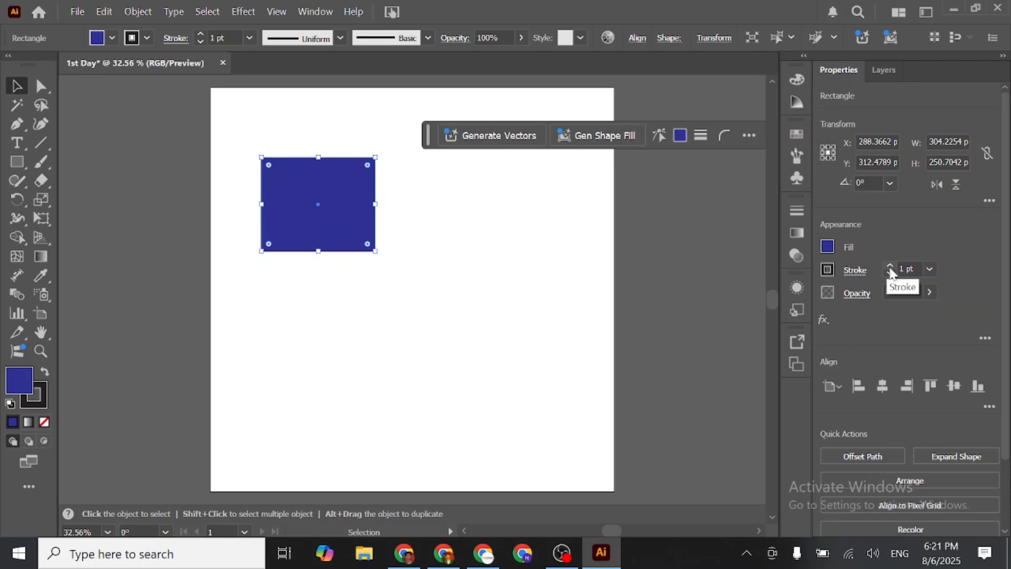
left_click(890, 265)
left_click(890, 266)
left_click(890, 266)
left_click(890, 265)
left_click(889, 266)
left_click(890, 266)
left_click(890, 266)
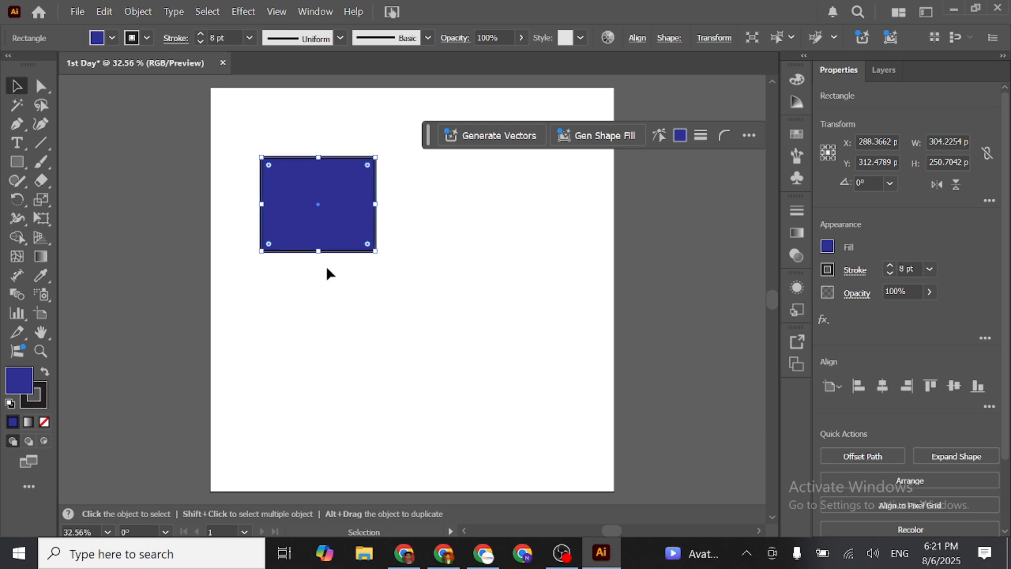
left_click(887, 263)
left_click(887, 264)
left_click(888, 263)
left_click(887, 263)
left_click(887, 264)
left_click(887, 263)
left_click(888, 264)
left_click(889, 265)
left_click(889, 265)
left_click(888, 265)
left_click(888, 265)
left_click(889, 264)
left_click(888, 265)
left_click(511, 289)
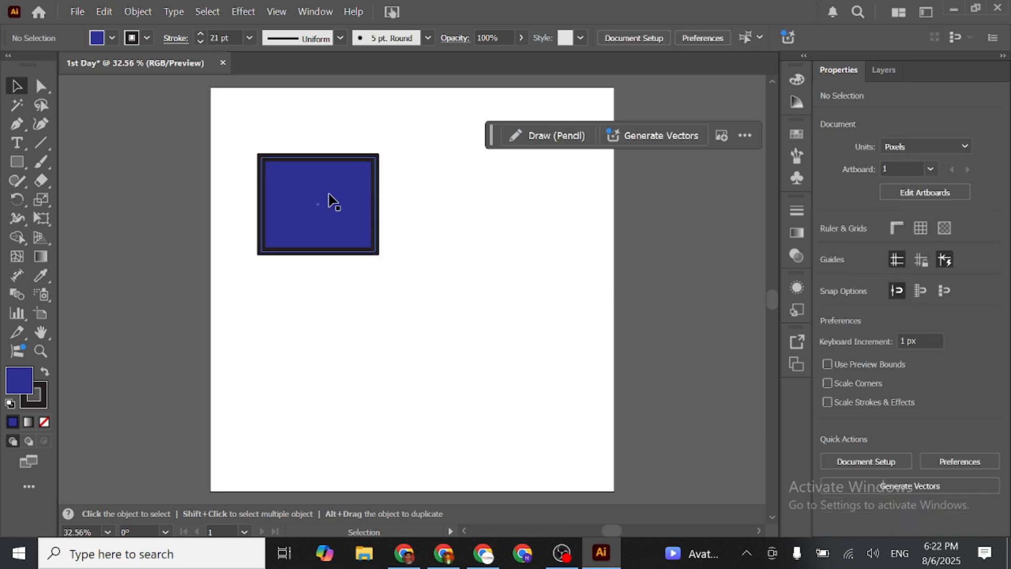
- Select the blue rectangle and change its stroke color to an orange swatch
left_click(328, 229)
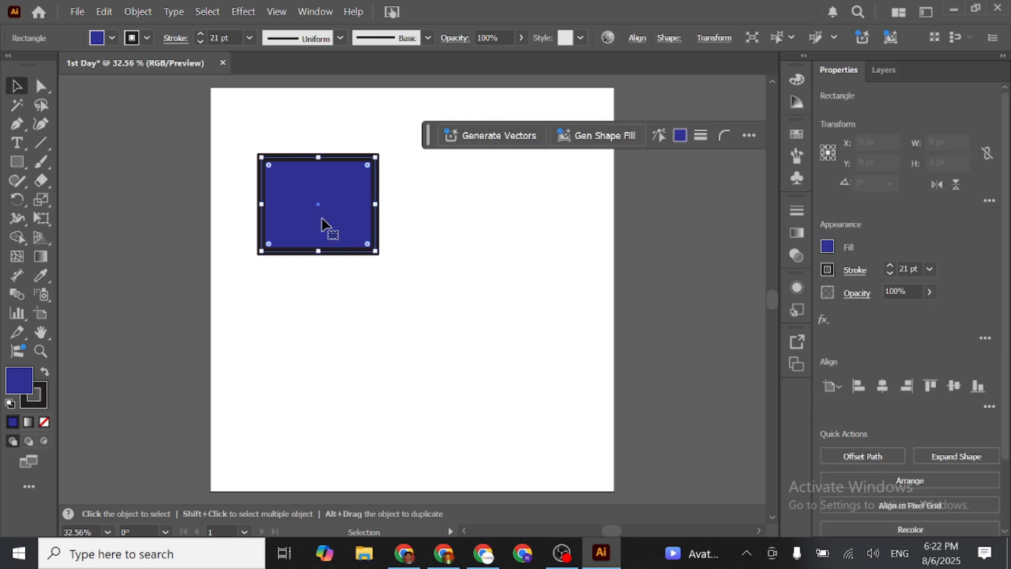
left_click(829, 268)
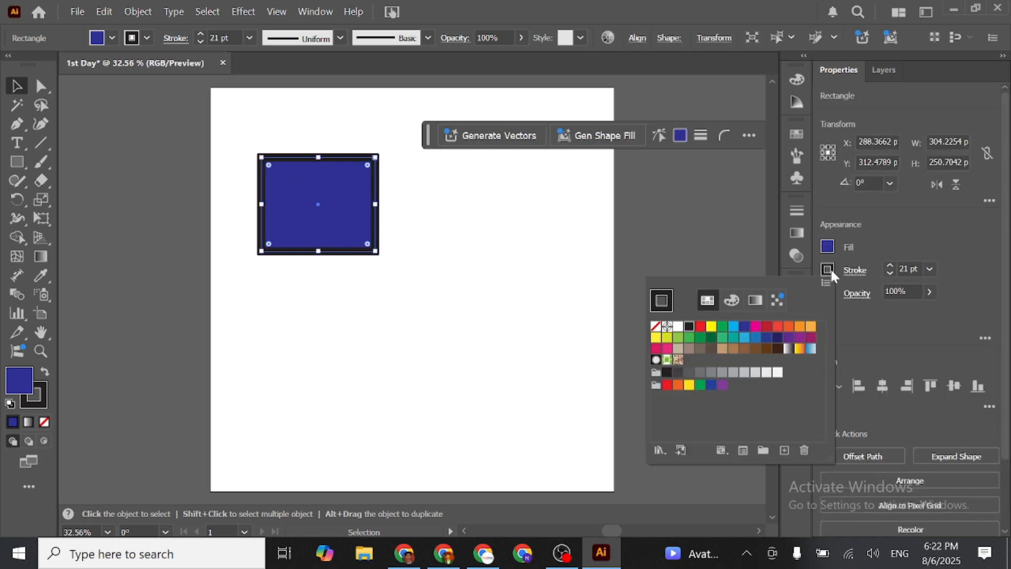
left_click(787, 326)
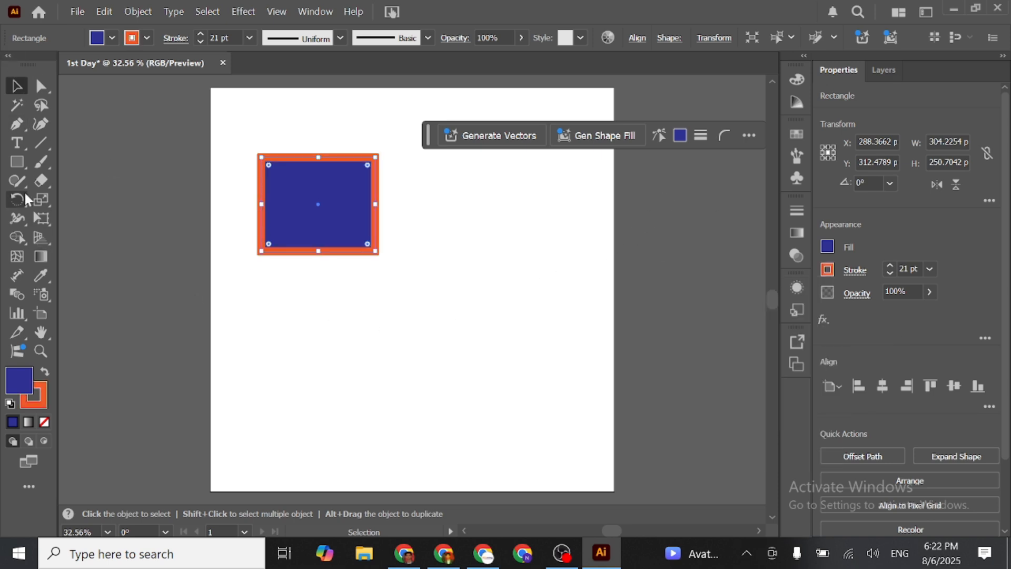
- Draw a rounded square about 279 px wide just beside the rectangle, toward the artboard's center-right
left_click(19, 159)
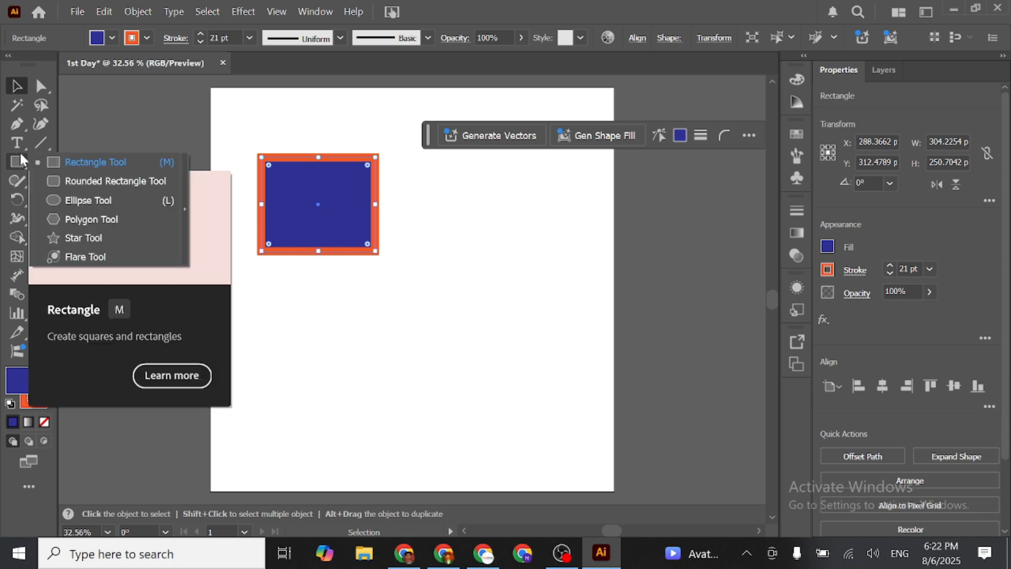
left_click(81, 179)
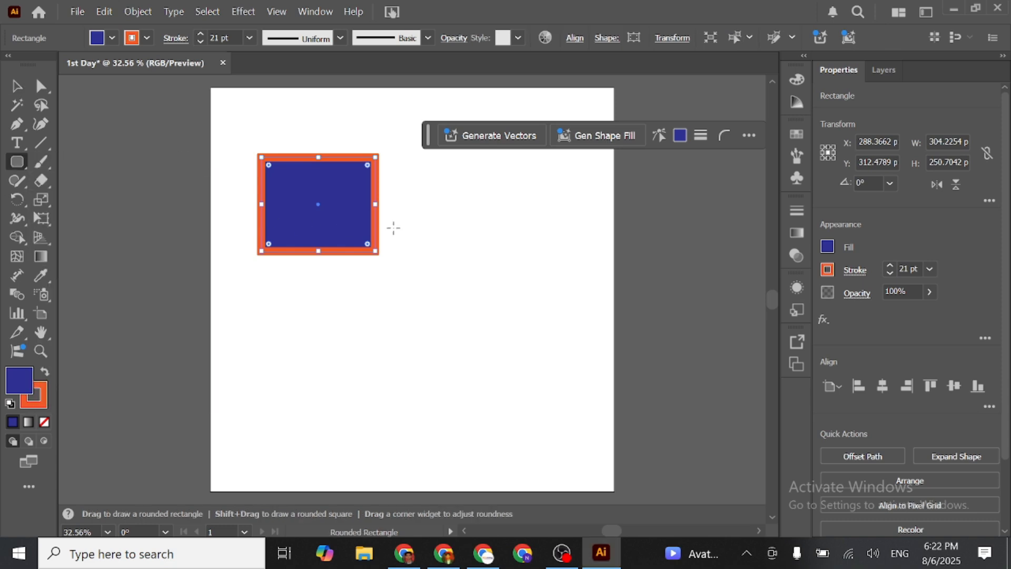
left_click_drag(399, 190, 510, 298)
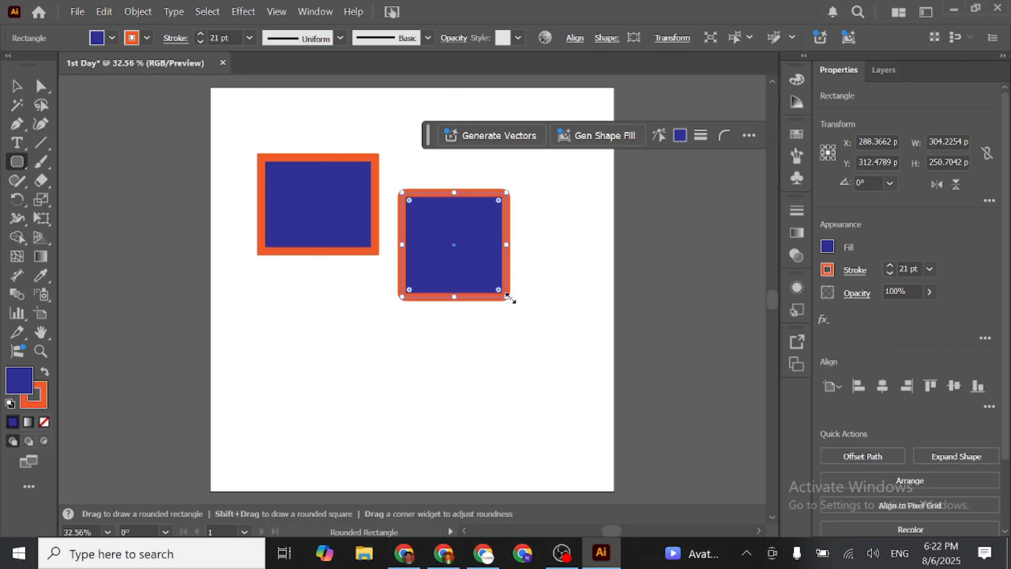
- Draw an ellipse about 186 by 284 px below the rectangle and a circle about 296 px across in the artboard's lower-right area
left_click(18, 149)
left_click(19, 160)
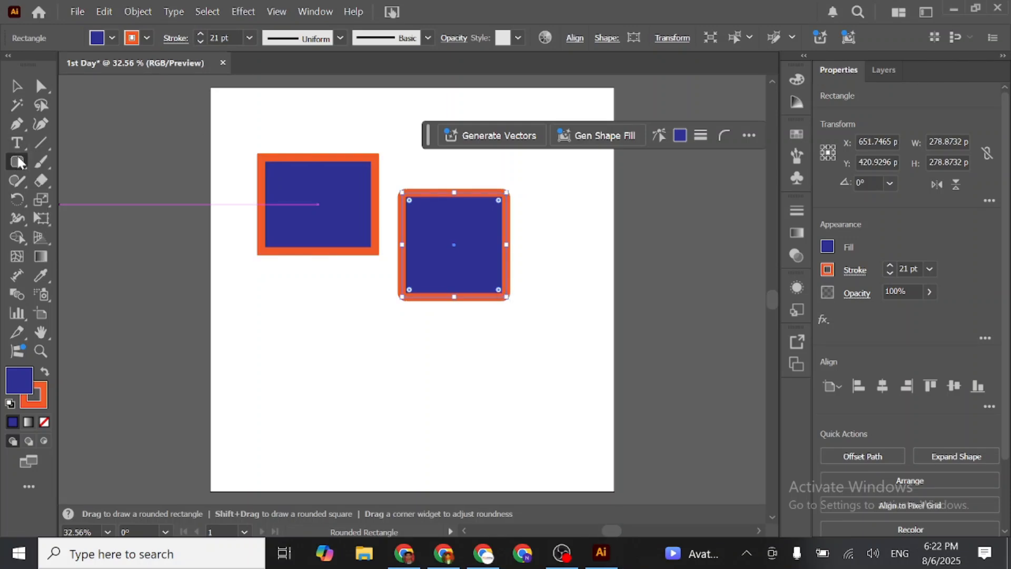
left_click(79, 200)
left_click_drag(291, 290, 359, 390)
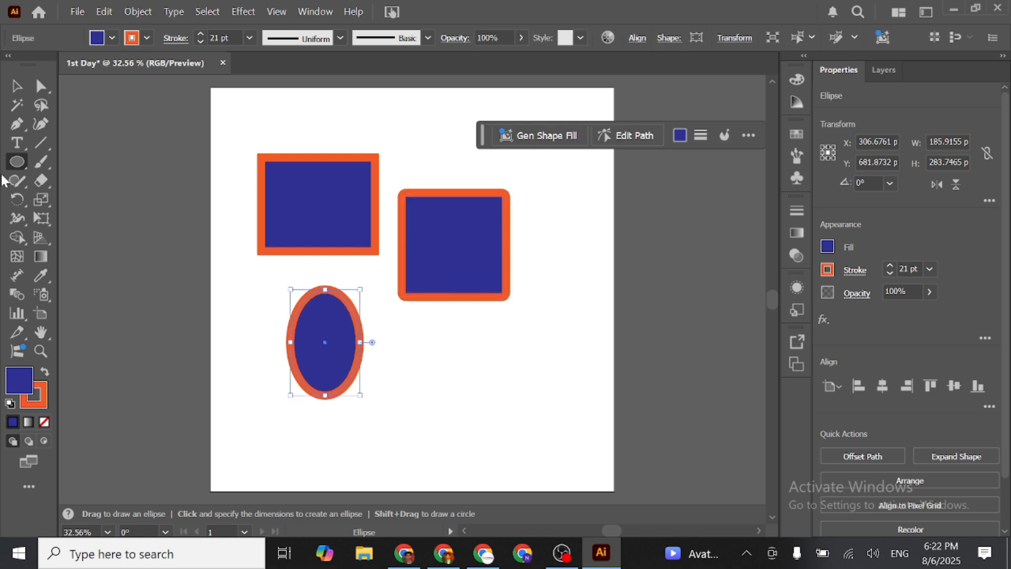
left_click_drag(451, 332, 554, 444)
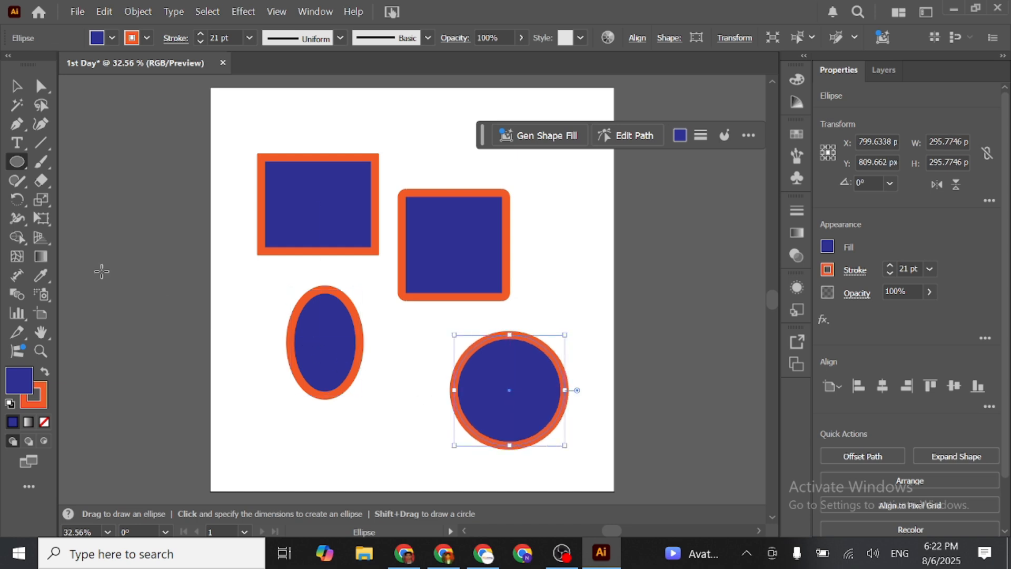
- Draw a tilted hexagon about 251 by 264 px across the artboard's lower-left edge
left_click(17, 162)
left_click(78, 219)
left_click_drag(224, 388, 233, 436)
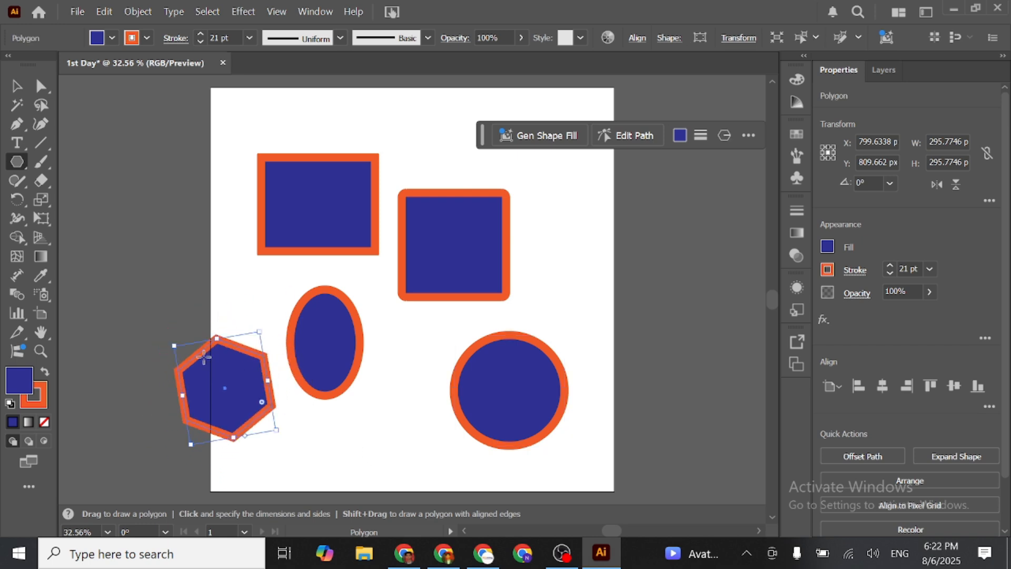
- Draw a five-pointed star about 138 by 143 px between the ellipse and the circle, near the artboard's lower edge
left_click(23, 170)
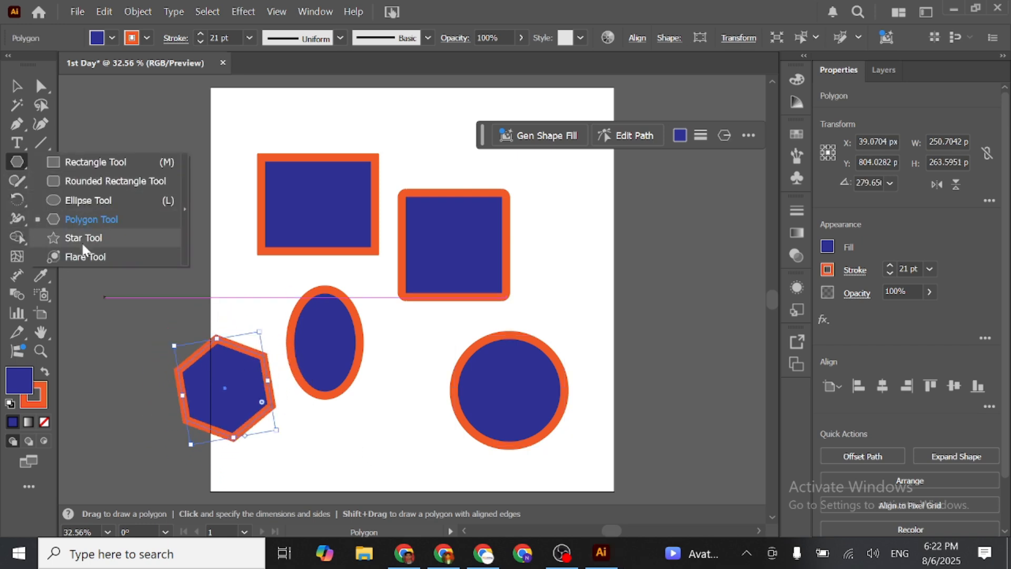
left_click(55, 237)
left_click_drag(374, 421, 393, 460)
- Rearrange the shapes: rectangle to the upper-left corner, hexagon lower down, star to the upper edge, and ellipse between hexagon and circle
left_click(20, 88)
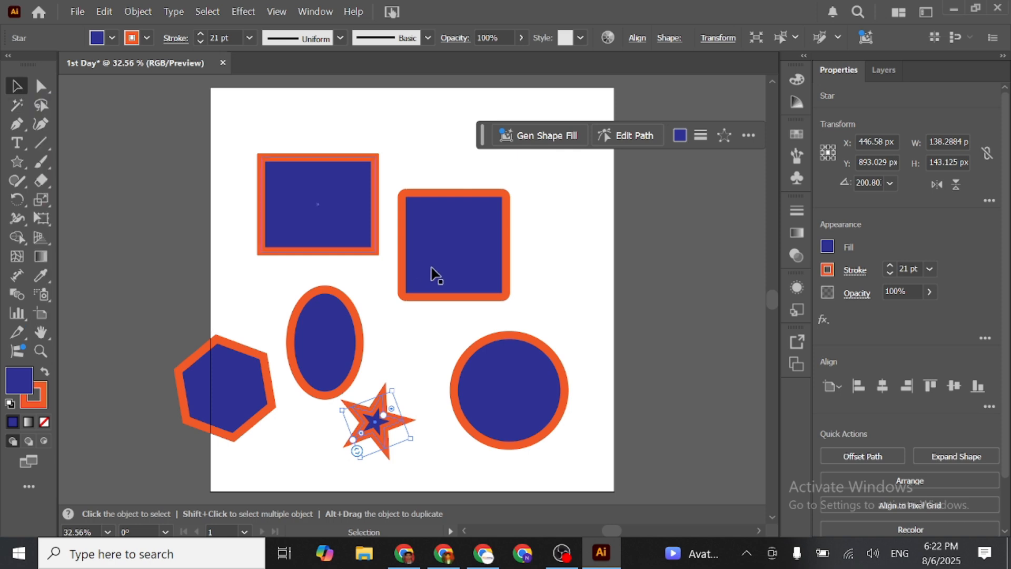
left_click_drag(327, 210, 272, 183)
left_click_drag(269, 167, 294, 186)
left_click_drag(230, 408, 251, 448)
left_click_drag(333, 365, 268, 263)
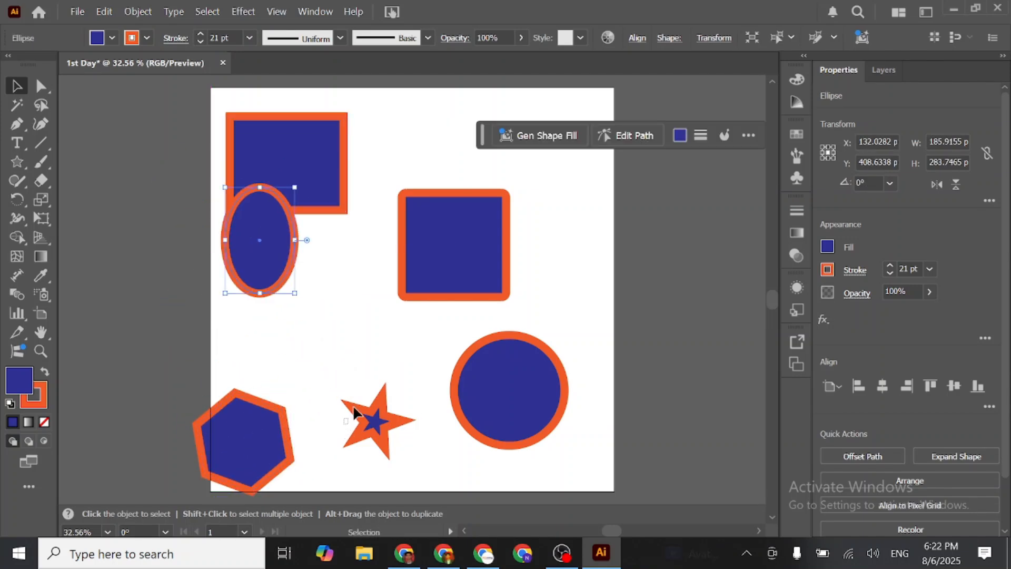
left_click(374, 424)
left_click_drag(375, 428, 427, 118)
left_click_drag(244, 280, 343, 386)
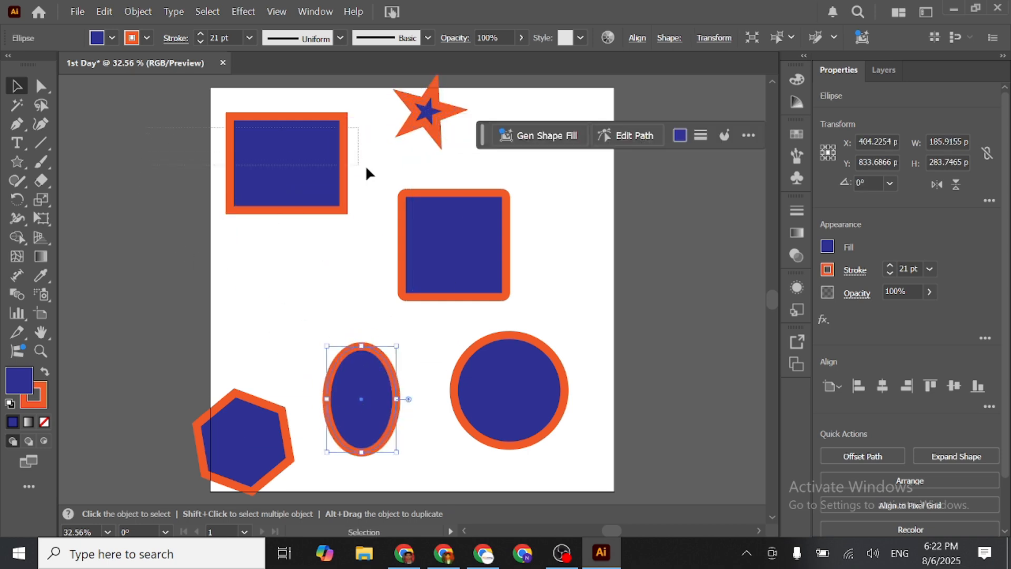
- Select all shapes, scale them down to about 265 by 406 px overall, and set their stroke weight to 3 pt
key("ctrl+a")
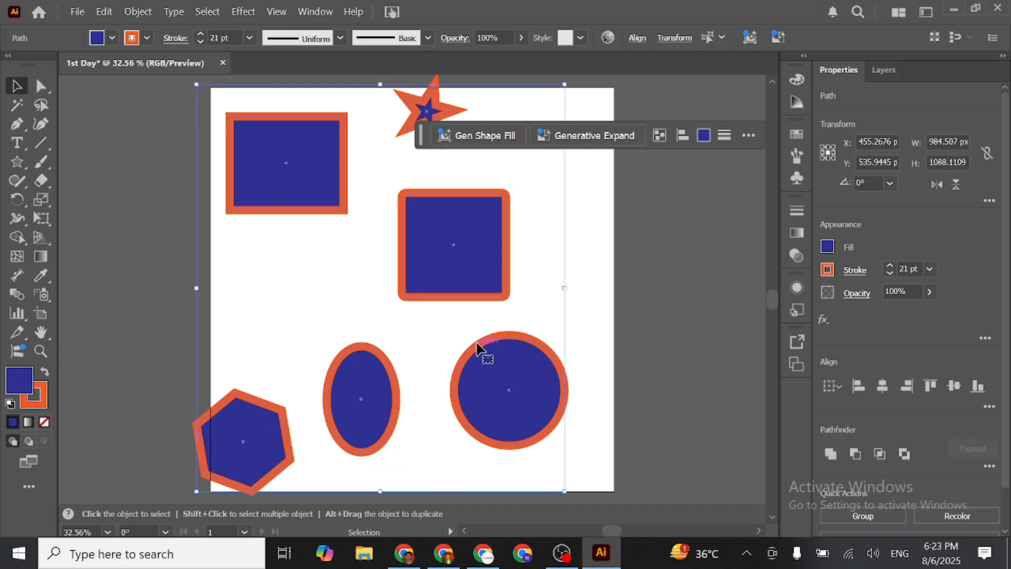
left_click_drag(198, 86, 261, 158)
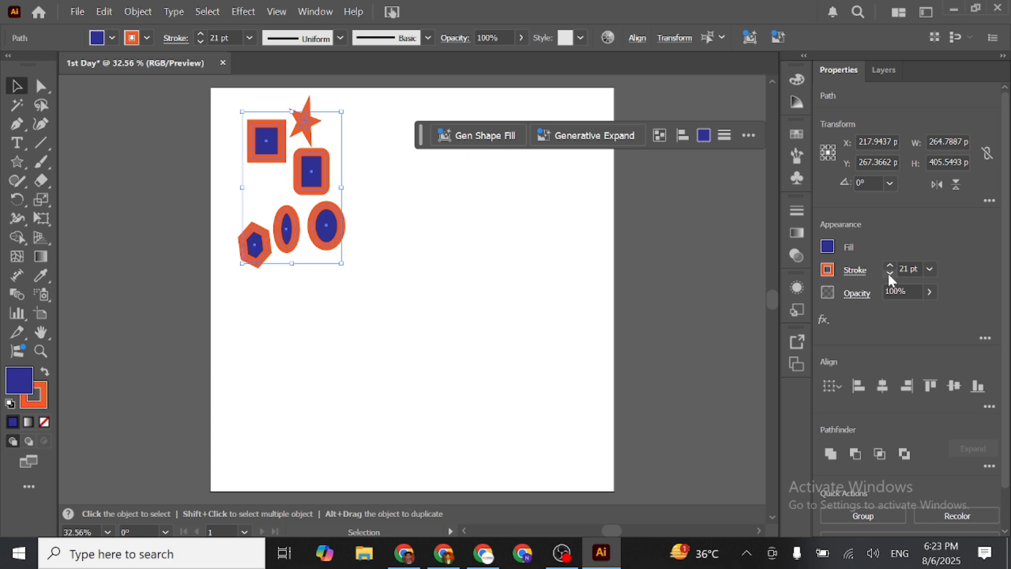
left_click(930, 269)
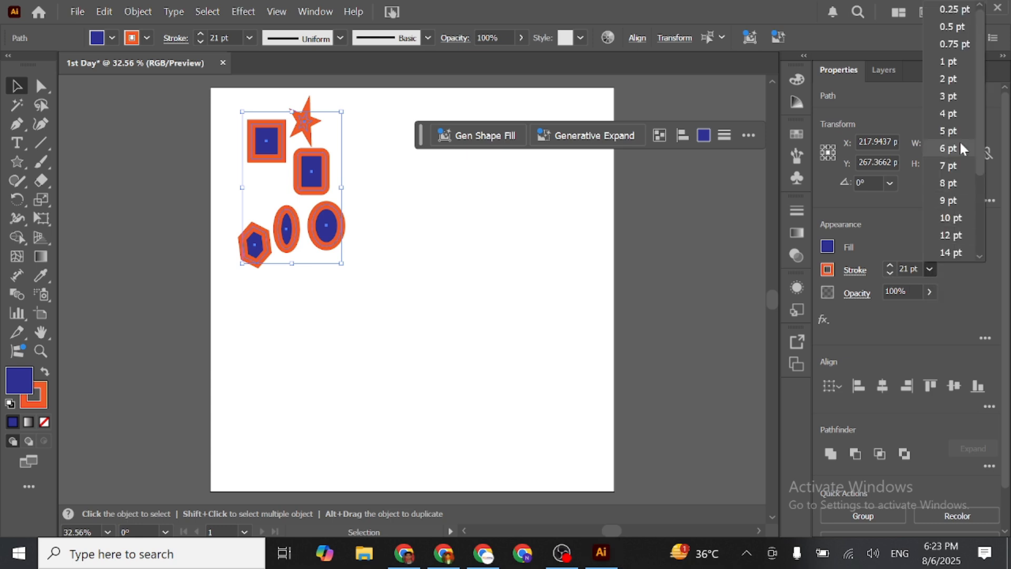
left_click(954, 96)
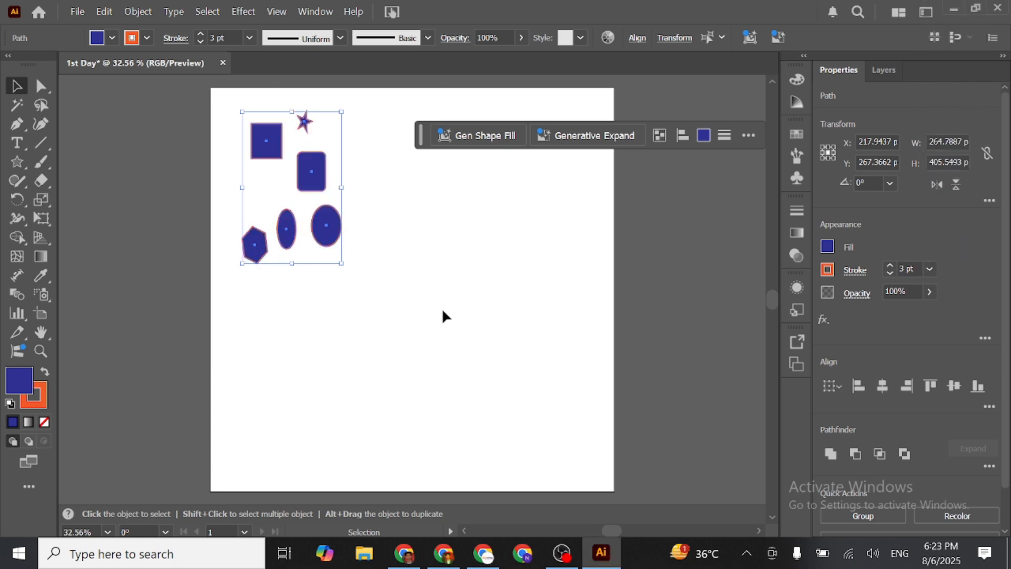
- Enlarge the selected shapes to about 601 by 673 px overall and deselect them
left_click_drag(342, 189, 408, 210)
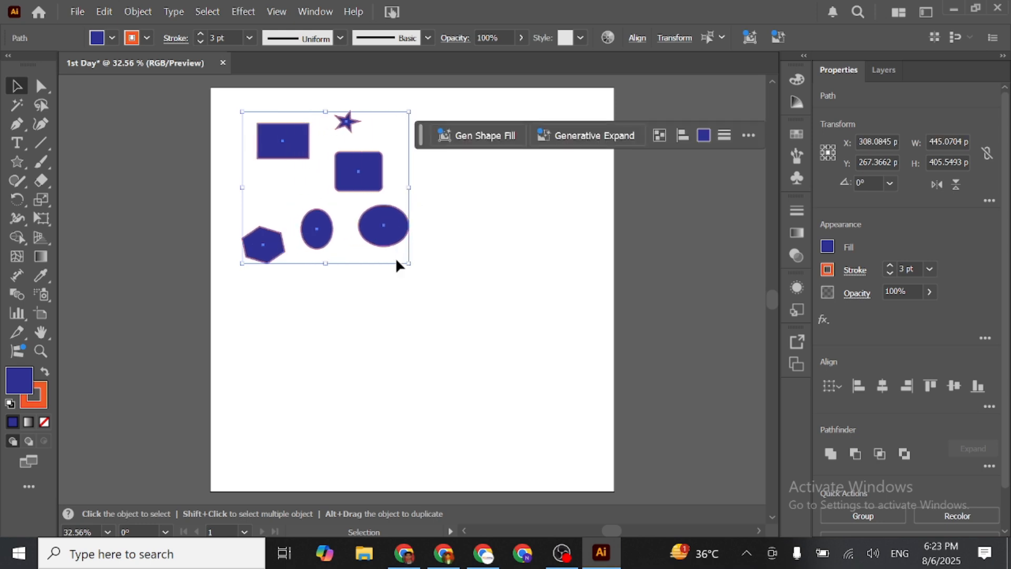
left_click_drag(408, 263, 426, 338)
left_click_drag(425, 334, 469, 365)
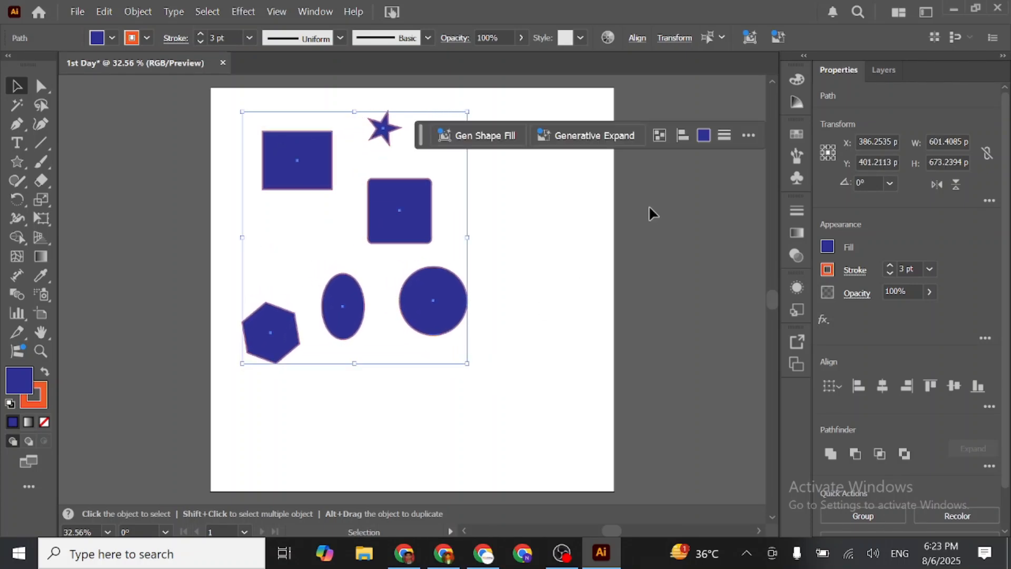
left_click(680, 268)
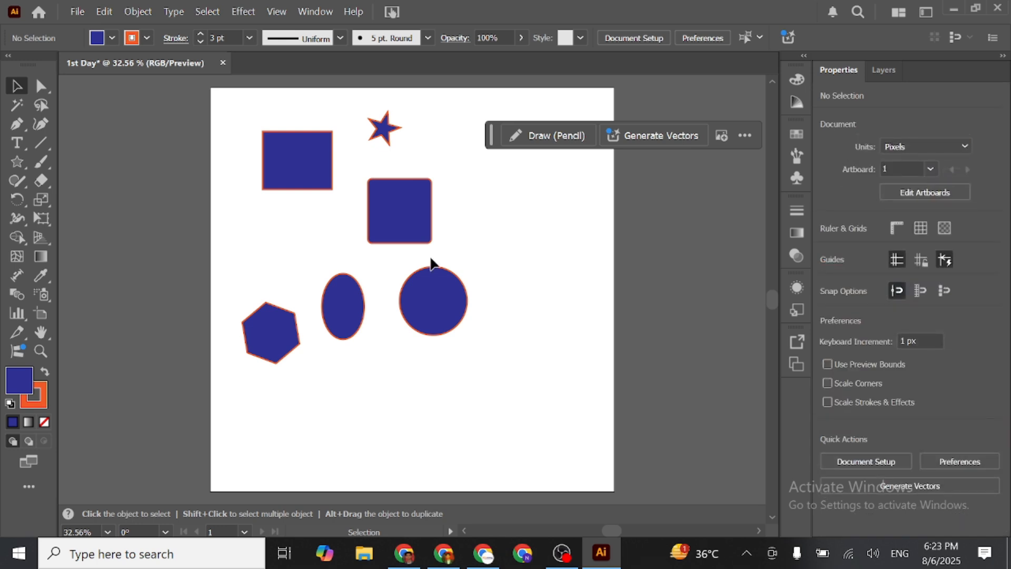
- Delete the hexagon, ellipse, circle, star and rounded square, leaving only the rectangle on the artboard
left_click_drag(463, 342, 563, 355)
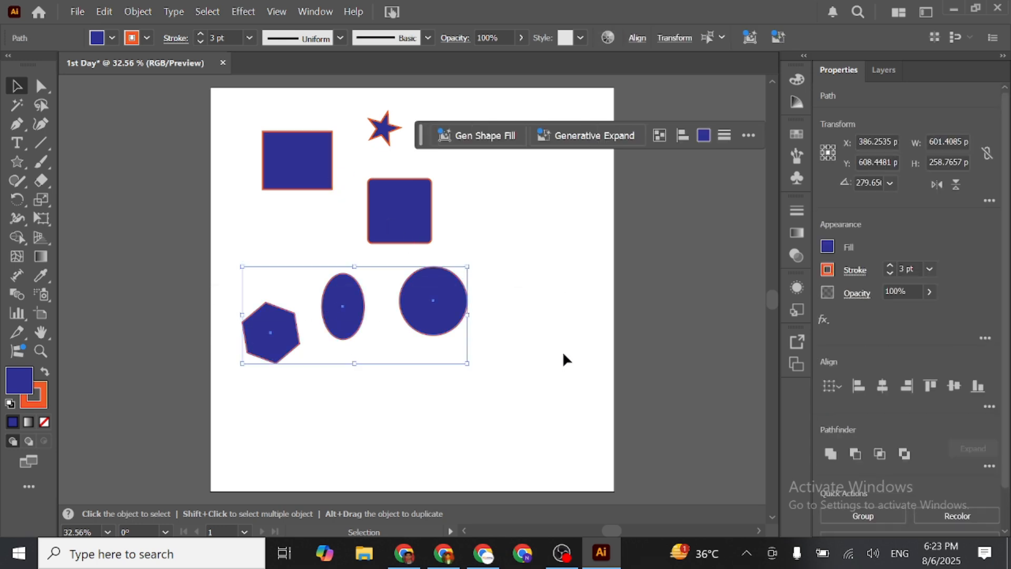
key("Delete")
left_click_drag(368, 97, 524, 362)
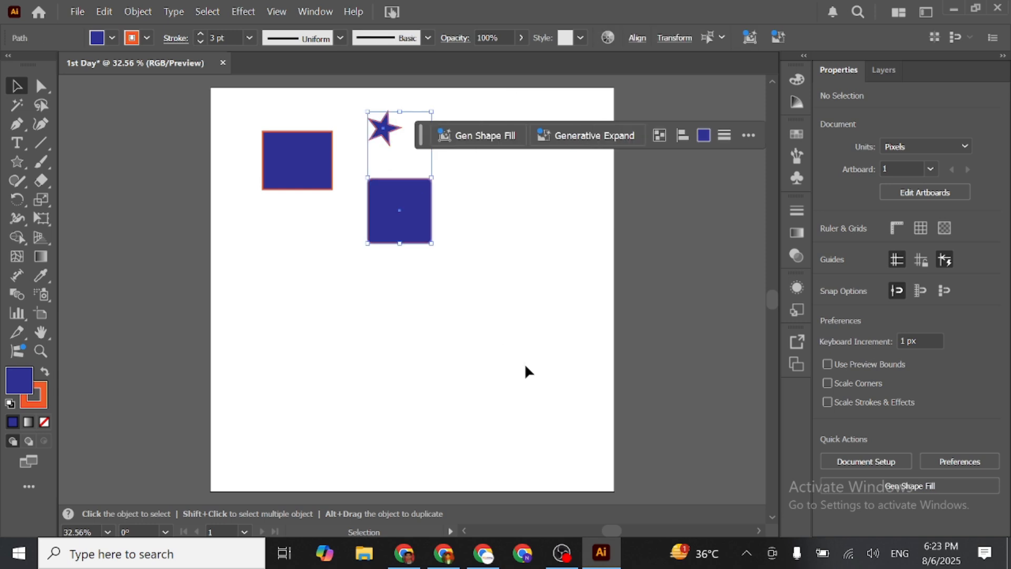
key("Delete")
- Move the rectangle toward the artboard's centre and stretch it to about 1128 by 263 px
left_click_drag(281, 160, 353, 271)
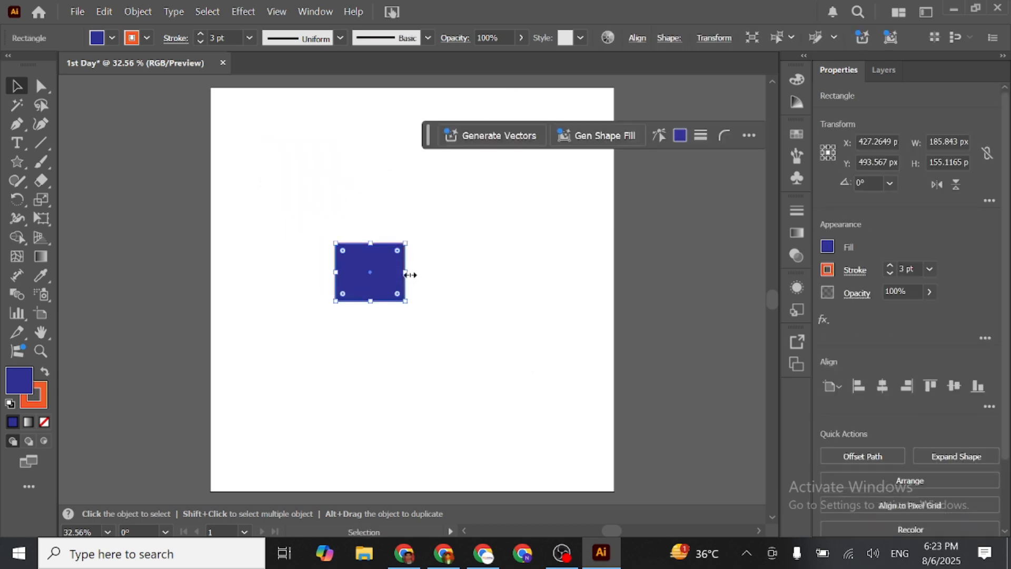
left_click_drag(410, 275, 579, 284)
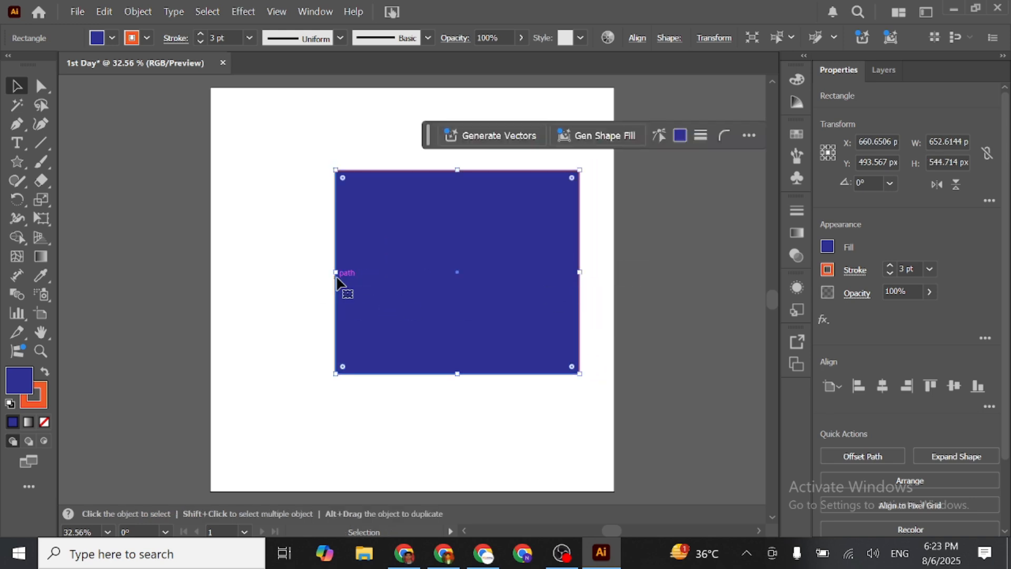
left_click_drag(336, 273, 157, 274)
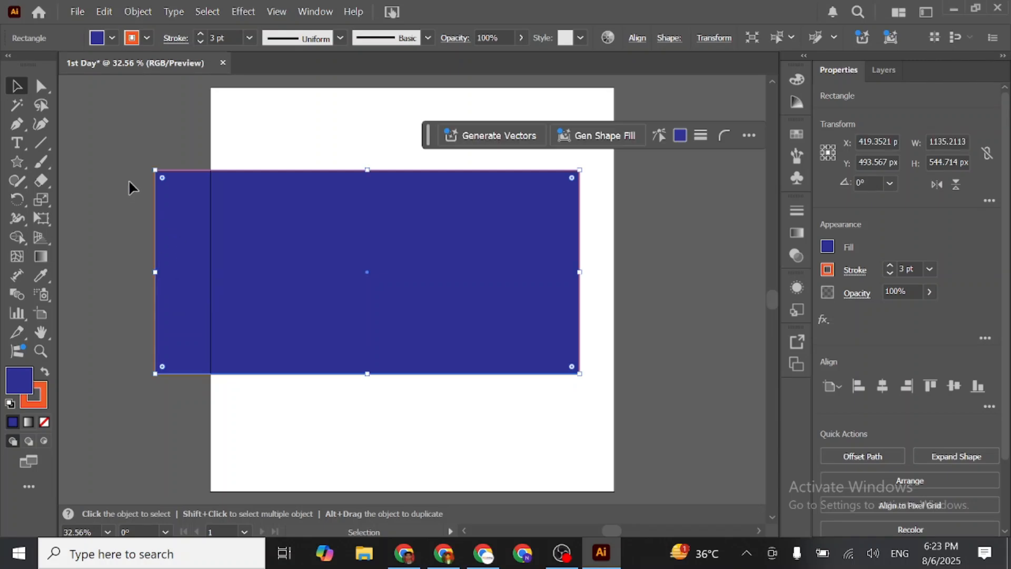
left_click_drag(366, 171, 366, 275)
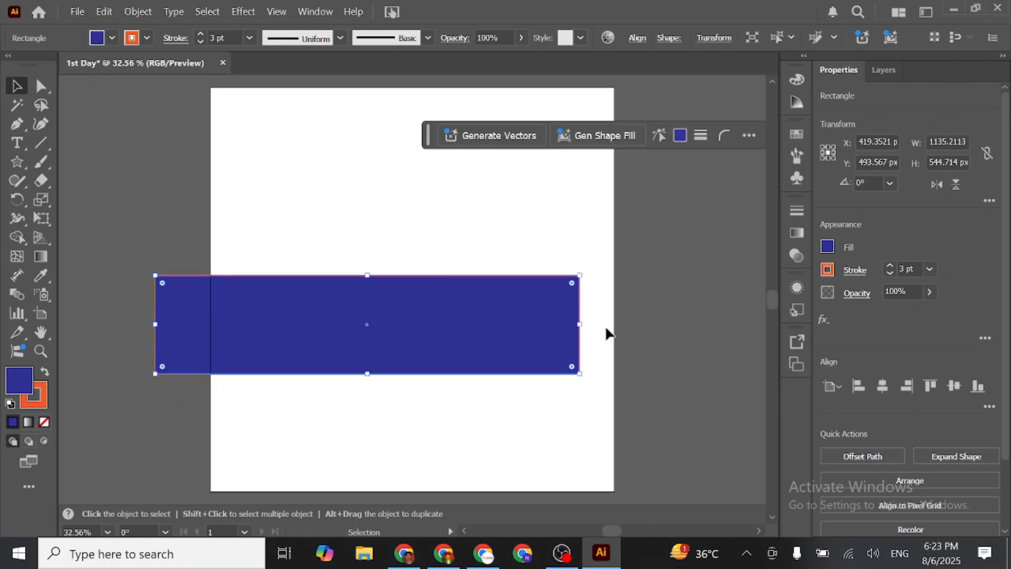
mouse_move(581, 325)
left_mouse_down()
mouse_move(211, 319)
mouse_move(578, 321)
left_mouse_up()
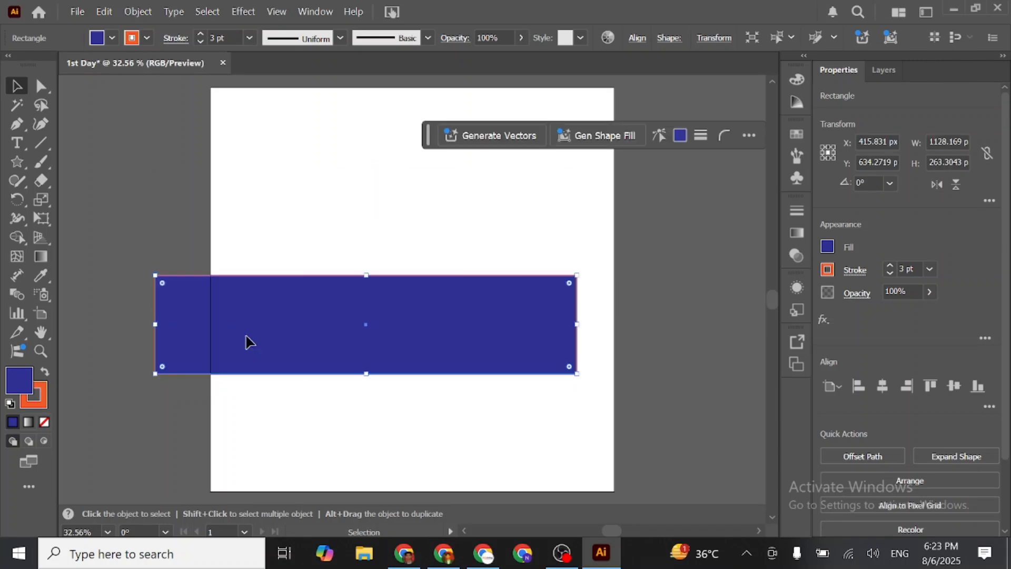
- Resize the rectangle to about 1032 by 535 px and place it over the artboard's upper half
left_click_drag(268, 336, 295, 315)
left_click_drag(181, 304, 216, 289)
left_click_drag(337, 308, 340, 184)
- Draw a circle about 365 px wide below the rectangle, and move the rectangle down and centre it horizontally on the artboard
left_click_drag(16, 163, 79, 199)
left_click_drag(261, 328, 398, 436)
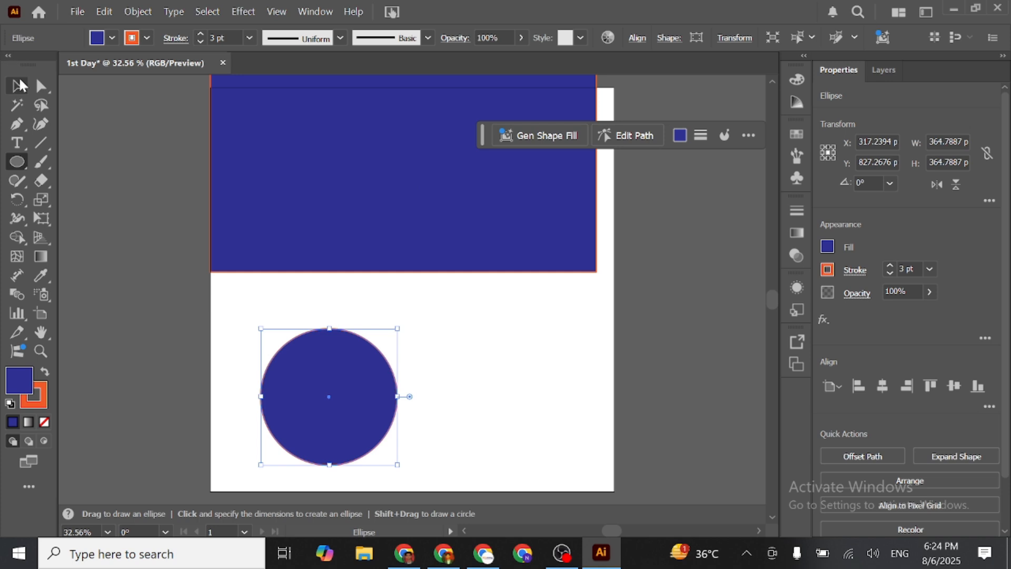
left_click(17, 85)
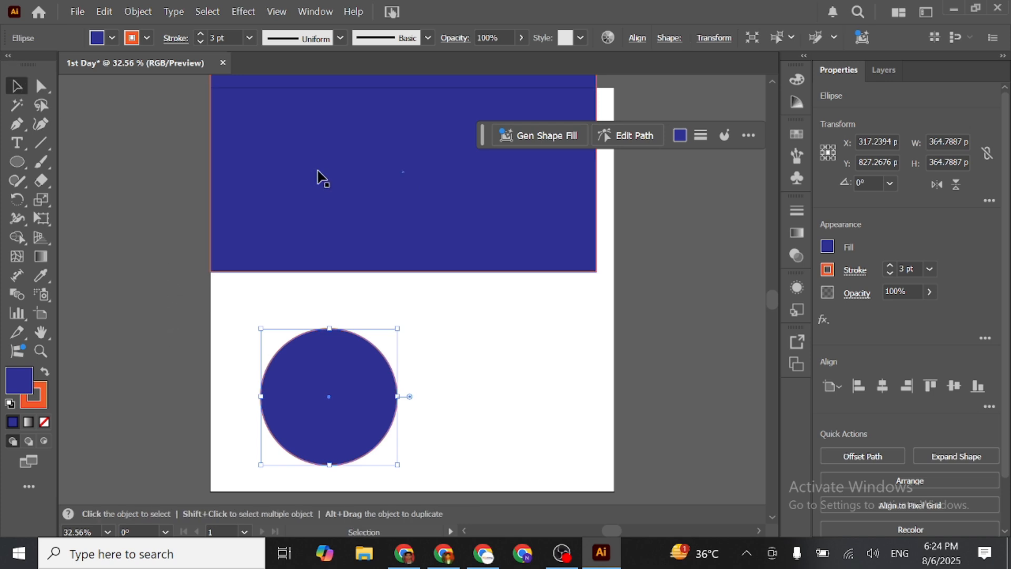
left_click_drag(337, 187, 345, 220)
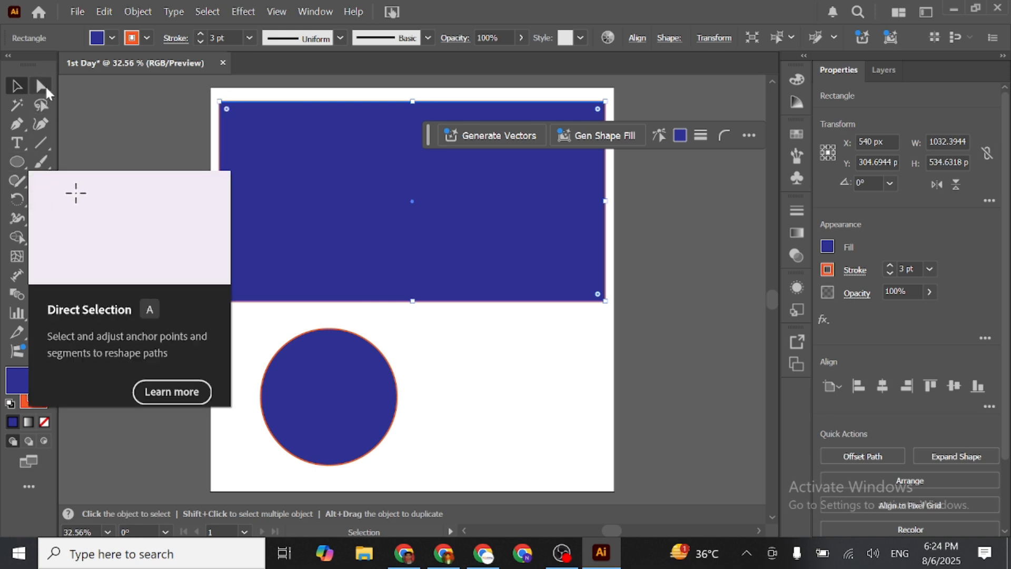
- Move only the rectangle's upper-right anchor point inward to about X 239, Y 465 px with Direct Selection
left_click(47, 93)
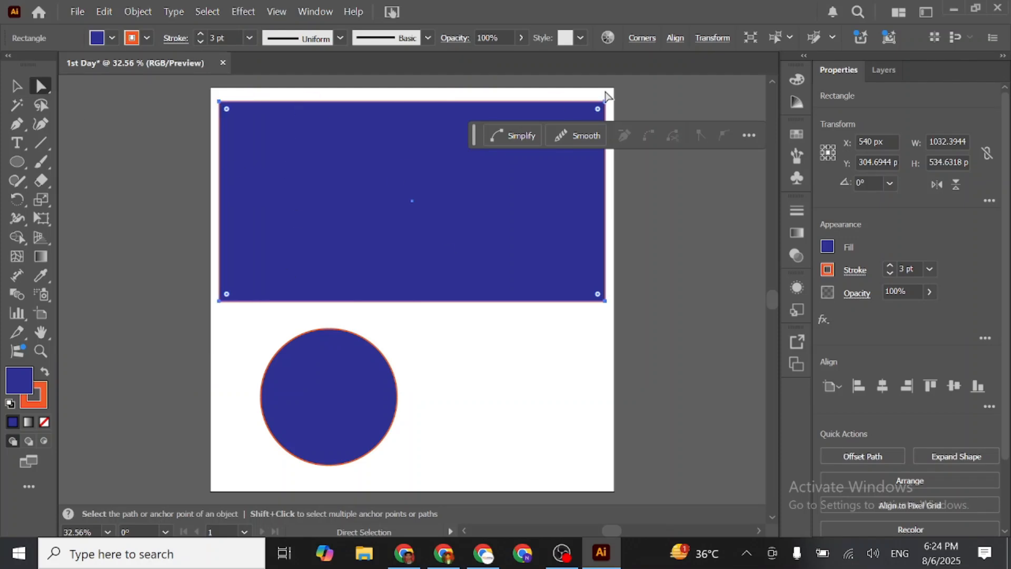
left_click_drag(696, 126, 727, 387)
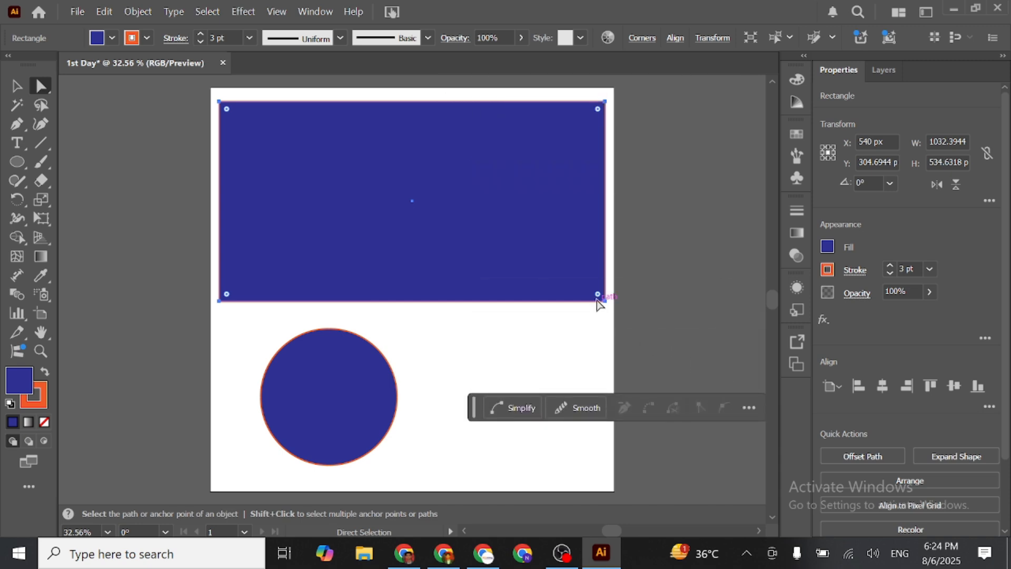
left_click(605, 101)
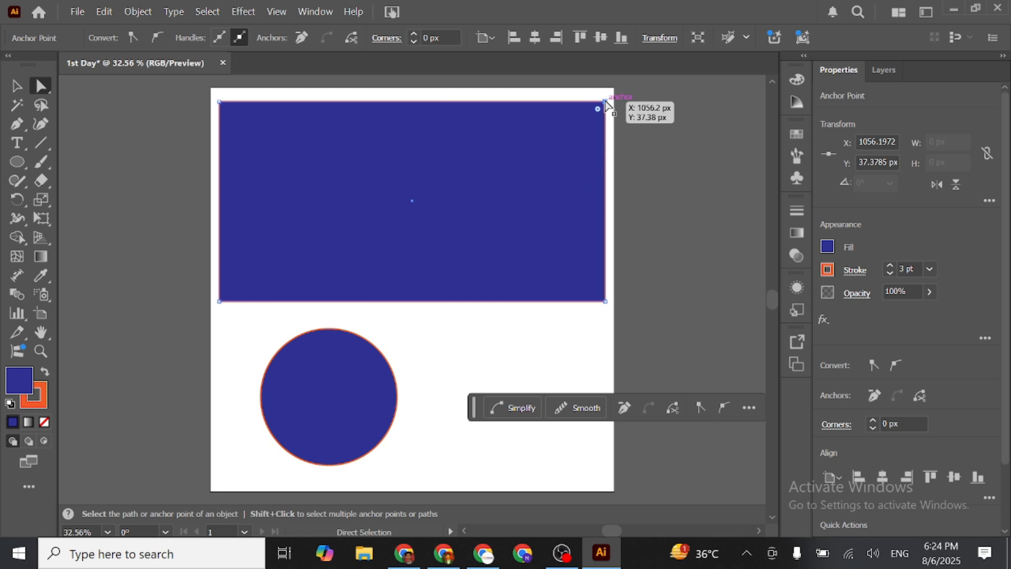
left_click_drag(605, 102, 295, 266)
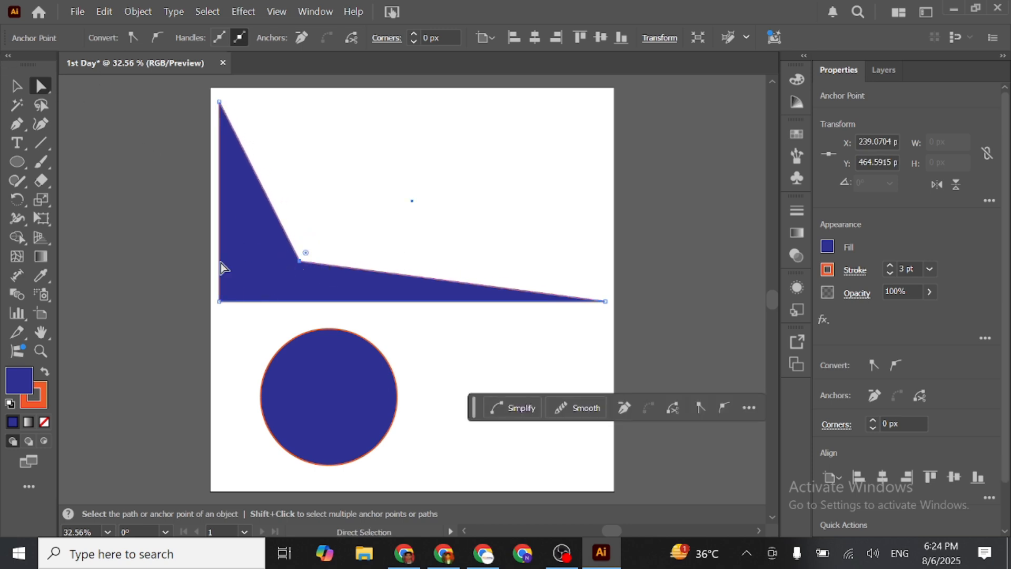
- Move the shape's upper-left anchor point to about X 820, Y 134 px
left_click(220, 104)
scroll(293, 284, "up", 4)
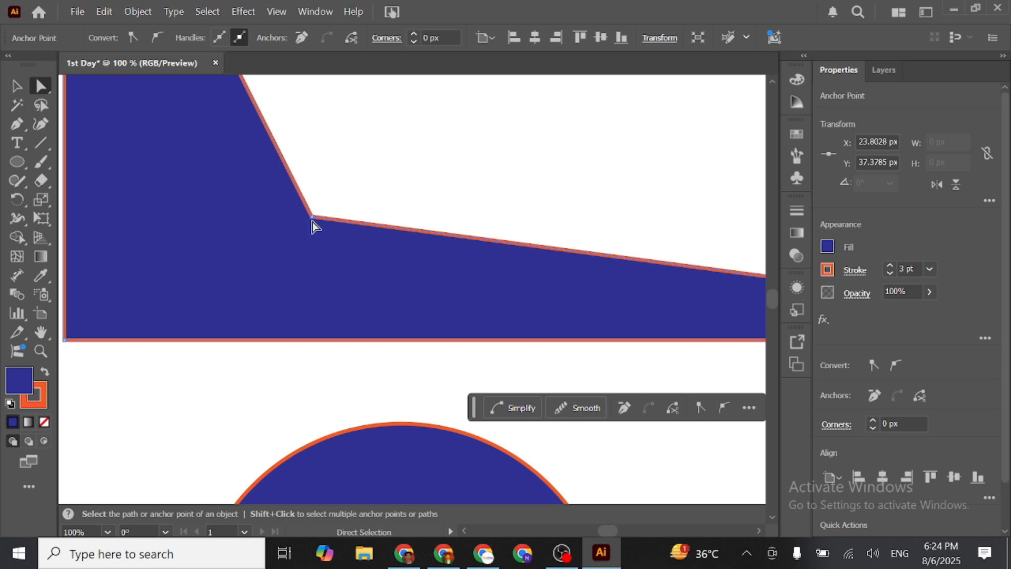
scroll(311, 222, "down", 4)
scroll(248, 103, "up", 4)
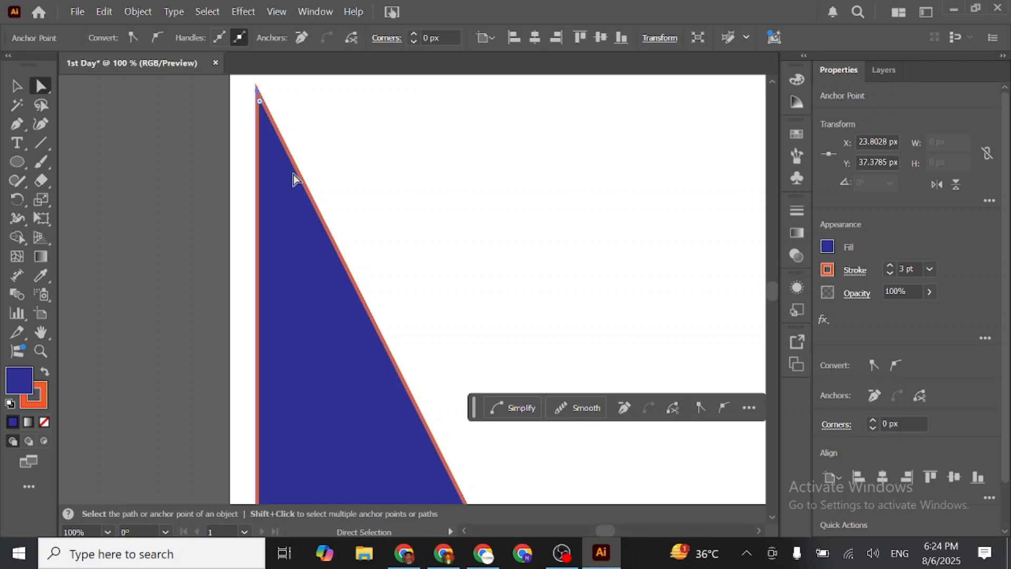
scroll(293, 180, "down", 5)
left_click_drag(290, 171, 440, 178)
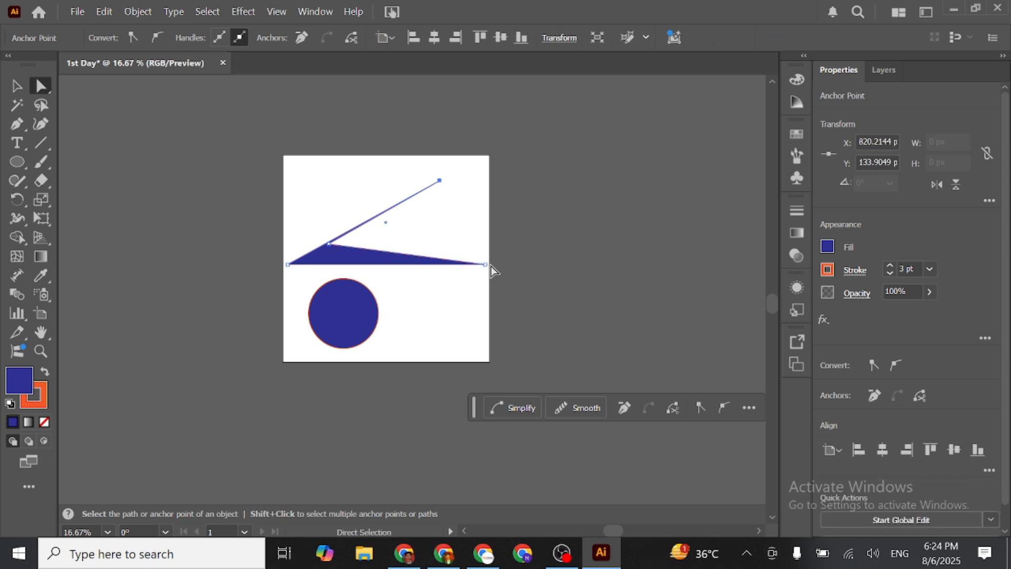
- Reposition the shape's anchor points to form a slanted quadrilateral about 801 by 391 px above the circle, and deselect it
left_click_drag(258, 235, 526, 205)
left_click(375, 208)
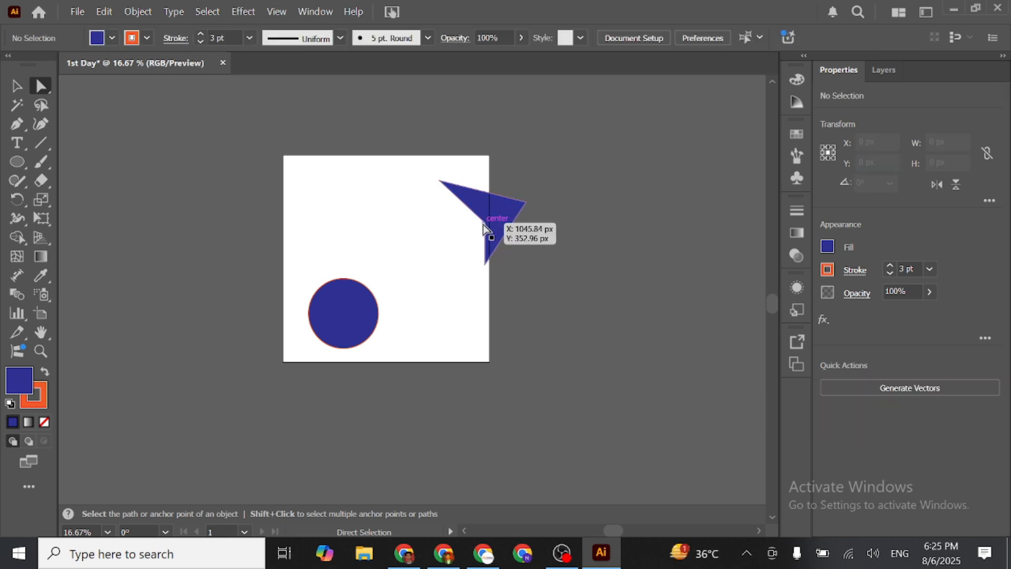
left_click(485, 225)
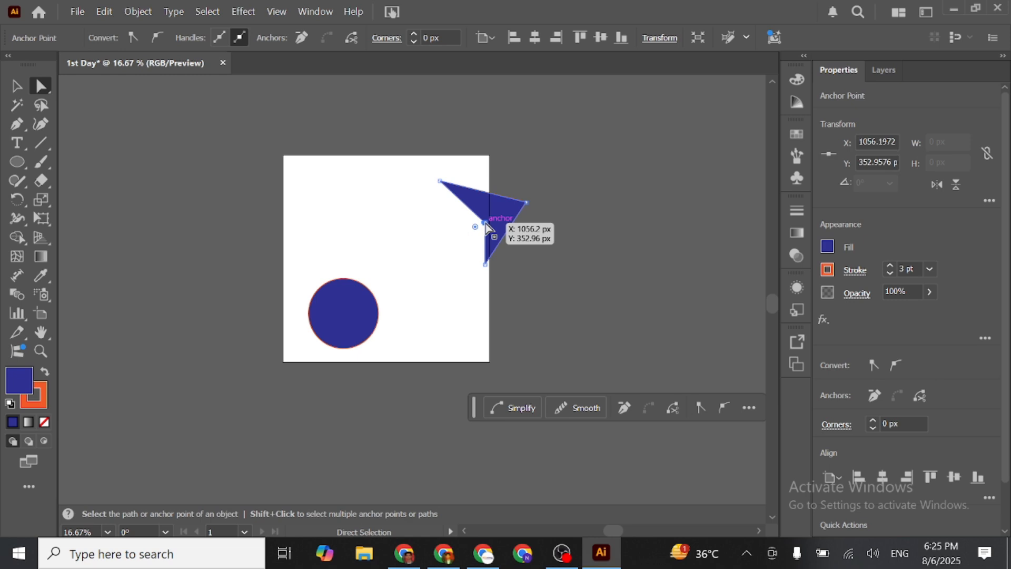
left_click_drag(486, 226, 289, 238)
left_click_drag(485, 265, 378, 253)
left_click_drag(439, 182, 349, 180)
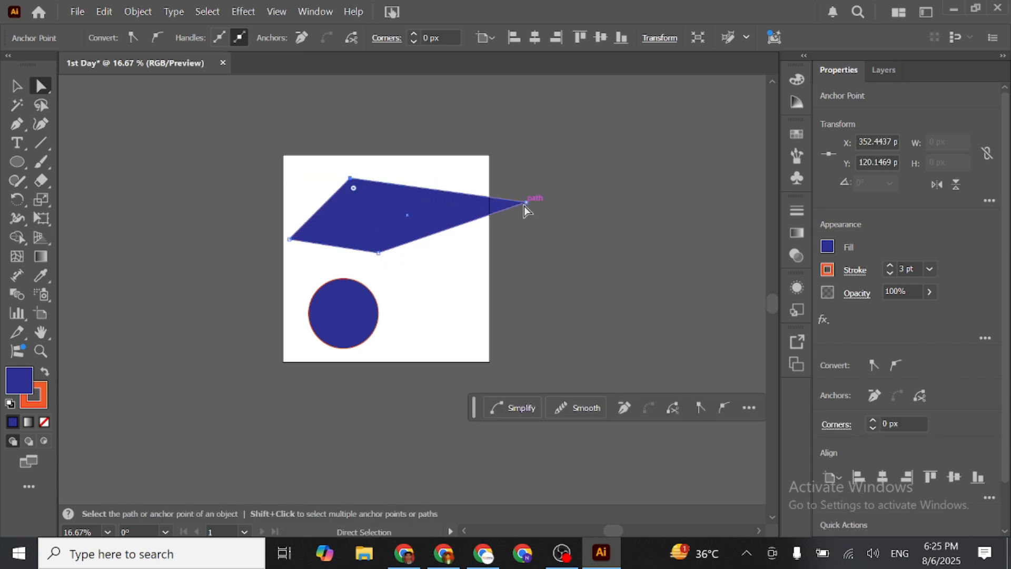
left_click_drag(528, 203, 442, 184)
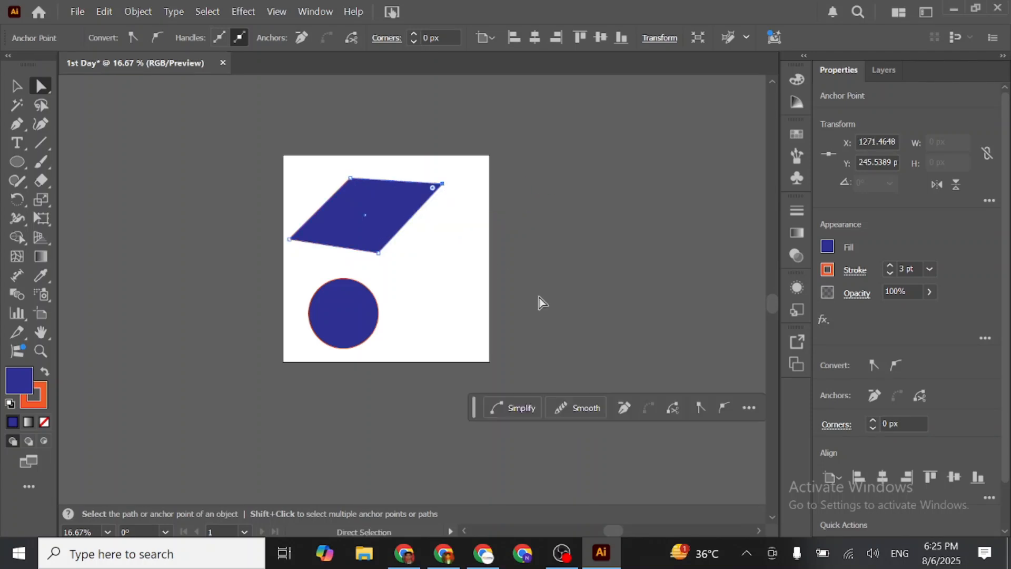
left_click(560, 216)
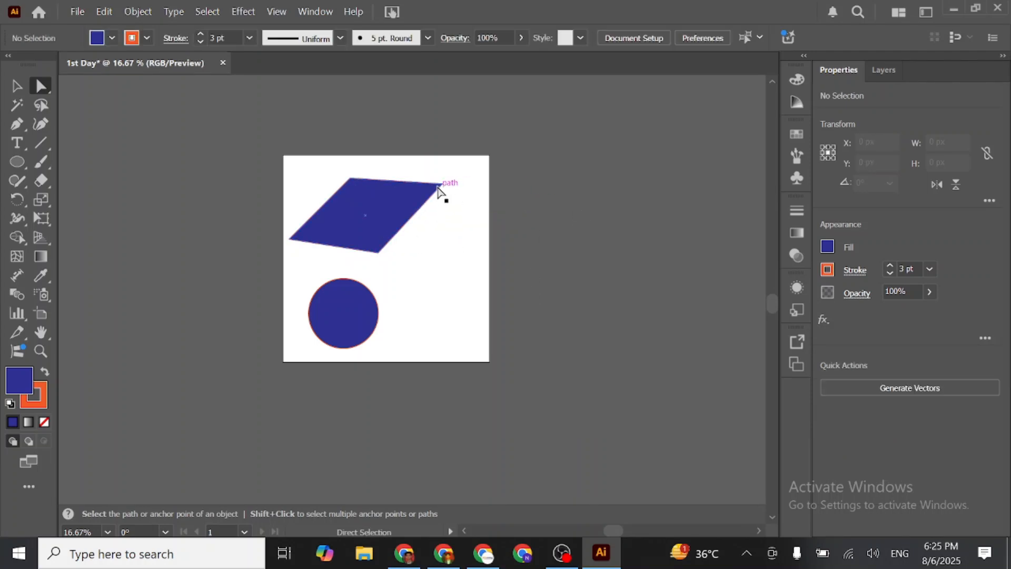
- Try rounding all corners of the quadrilateral together into a near-circle about 378 by 373 px, and undo the rounding
scroll(445, 187, "up", 3, "alt")
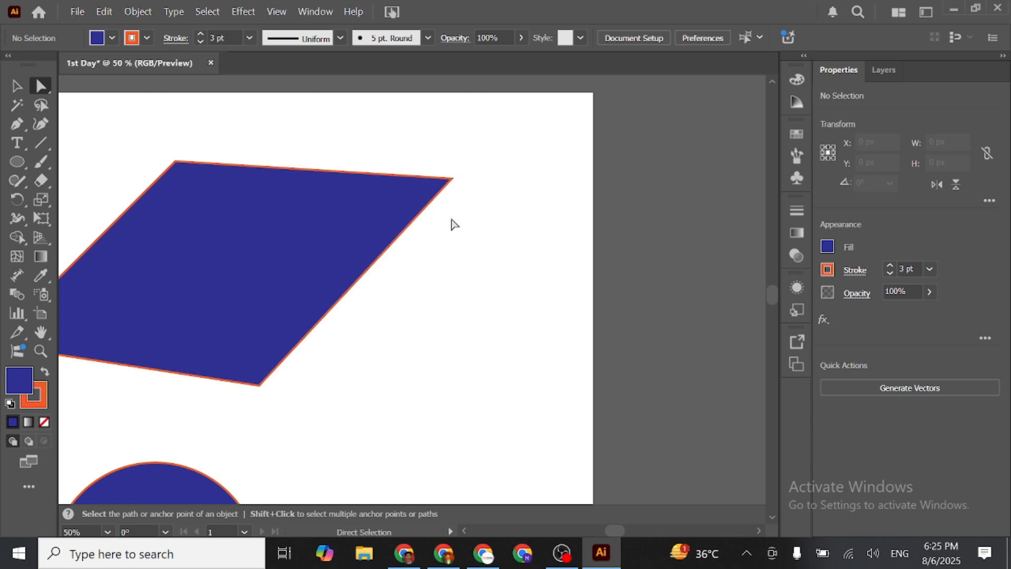
left_click(406, 204)
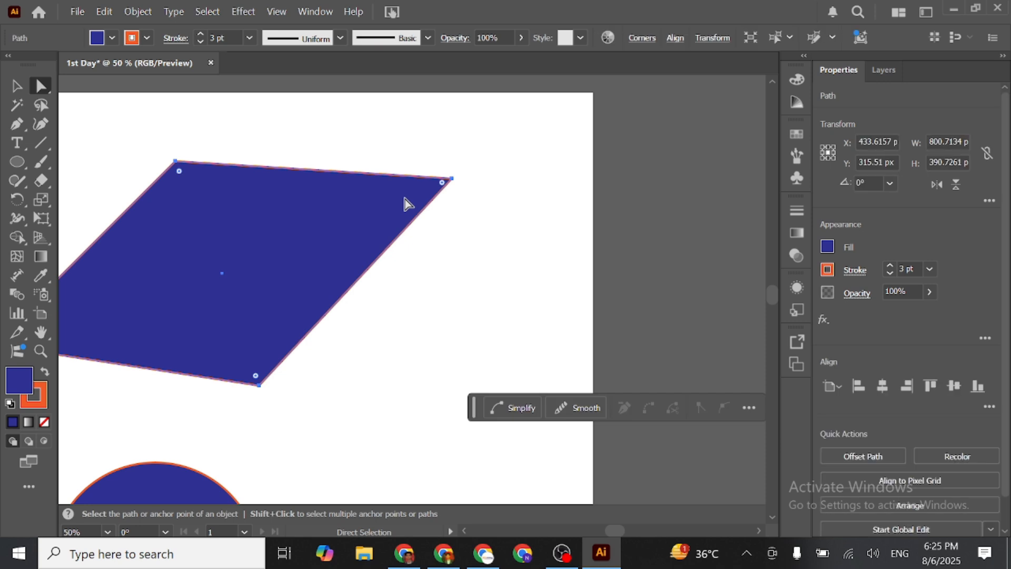
key("space")
left_click_drag(222, 253, 375, 244)
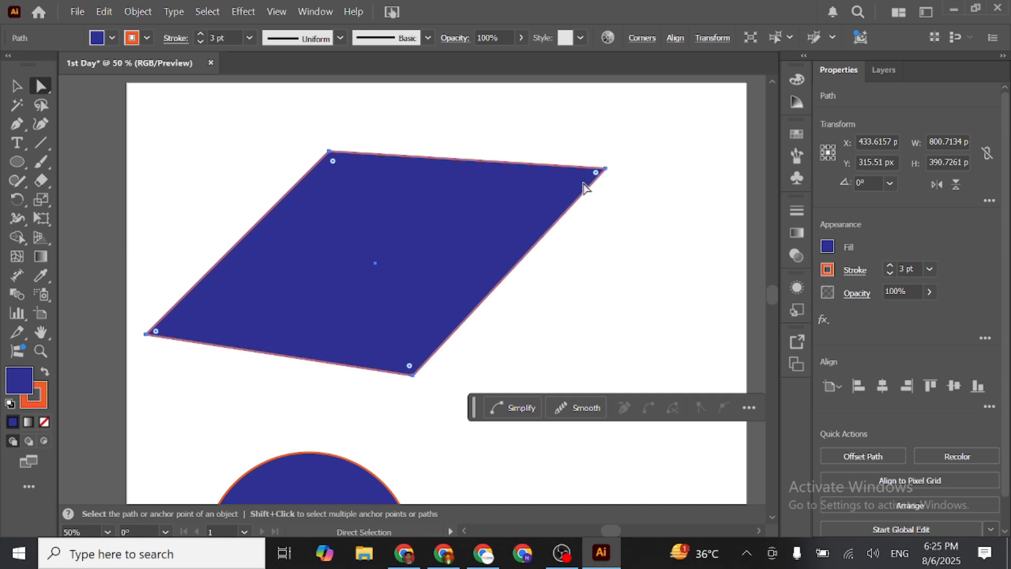
left_click_drag(331, 165, 416, 364)
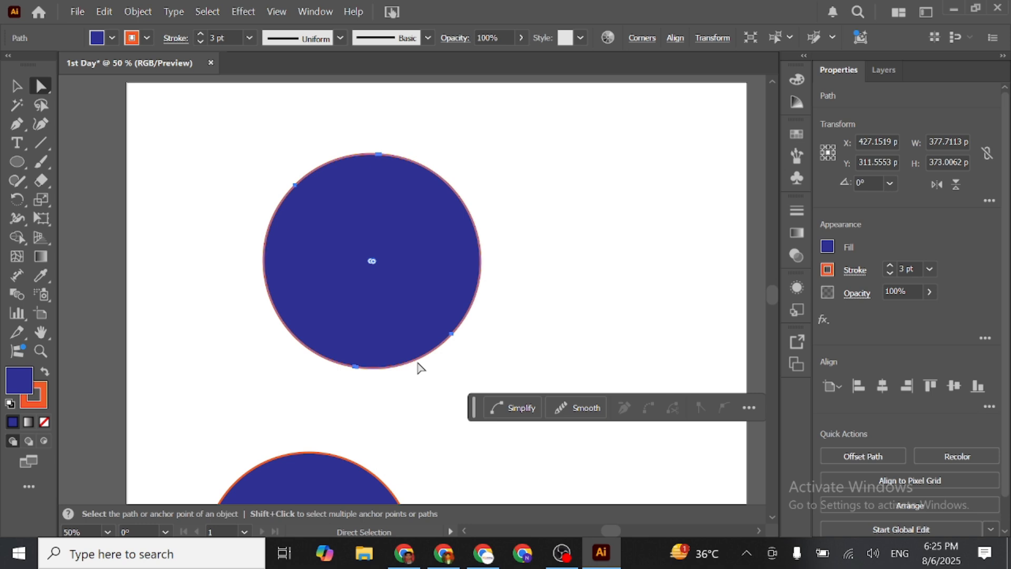
left_click_drag(373, 262, 357, 200)
key("ctrl+z")
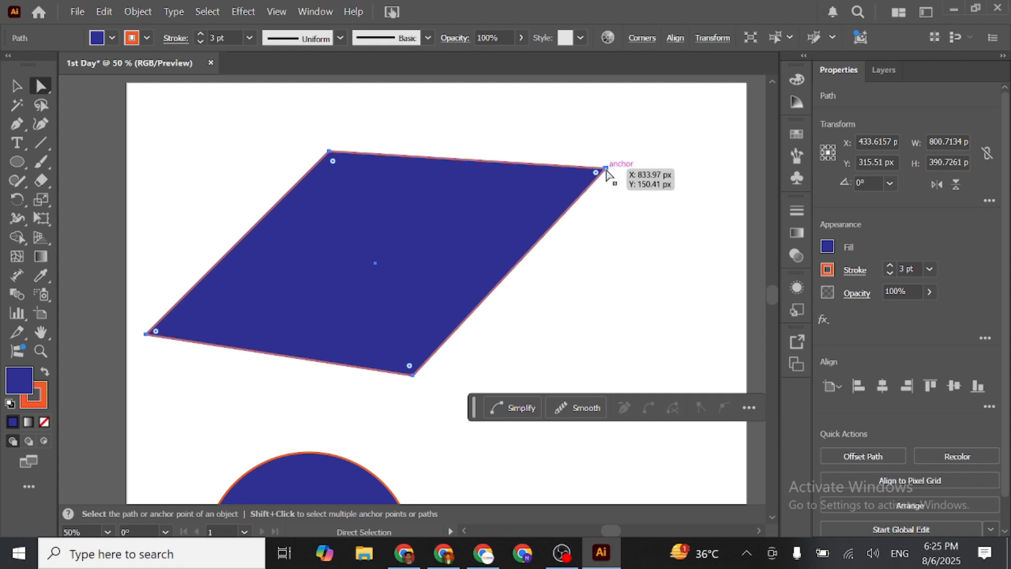
- Round only the quadrilateral's upper-right corner to a radius of about 228 px and deselect the shape
left_click(606, 169)
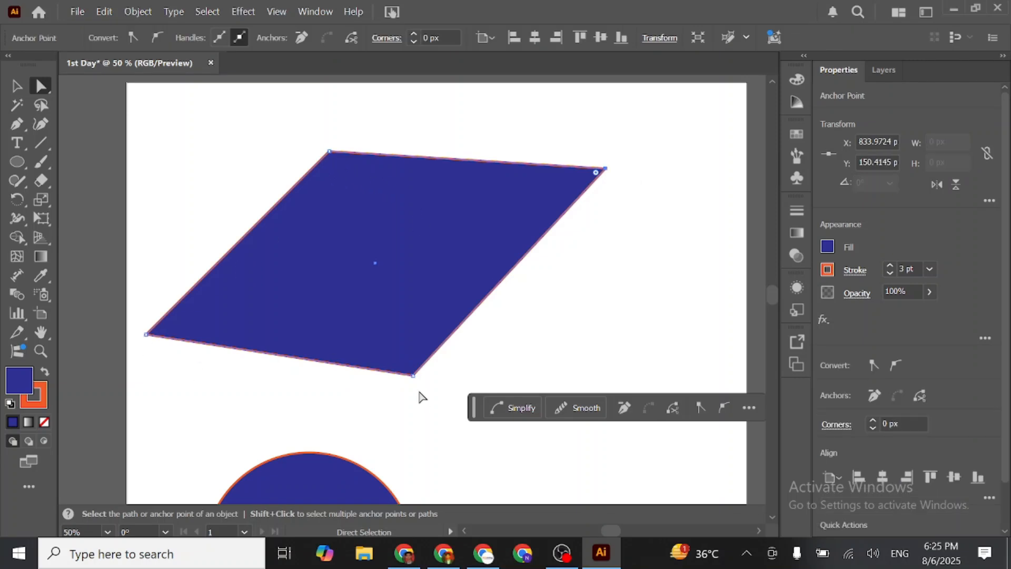
left_click_drag(598, 177, 247, 304)
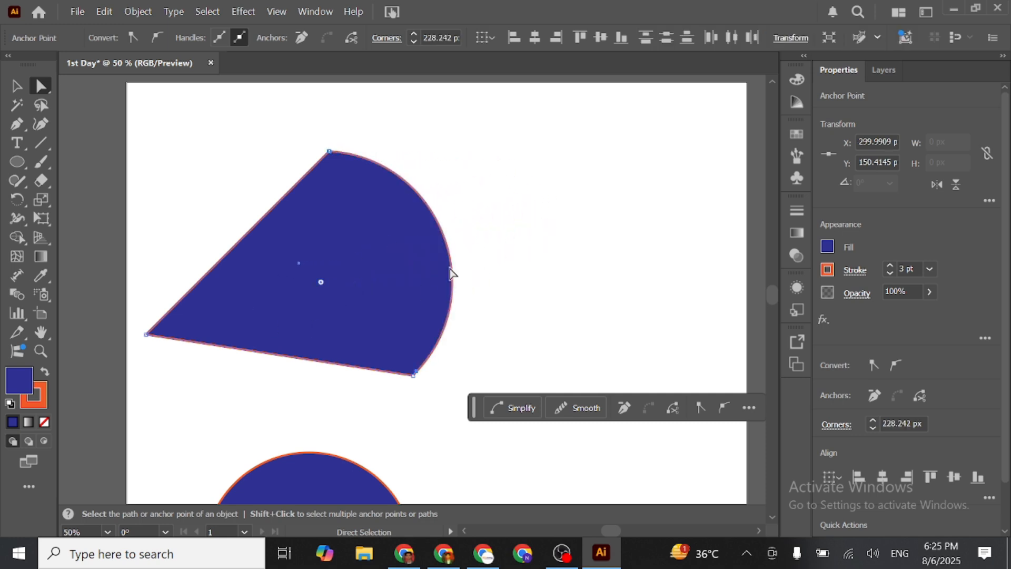
left_click(529, 256)
left_click(17, 86)
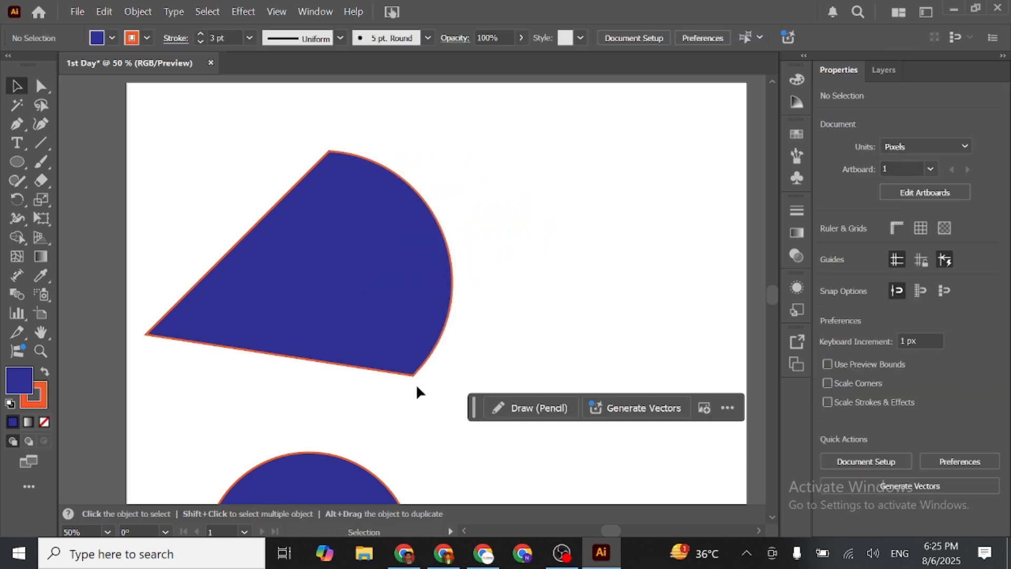
- Rotate the rounded shape to about 77° so its point faces down, place it near the artboard's upper edge, and deselect it
left_click(429, 346)
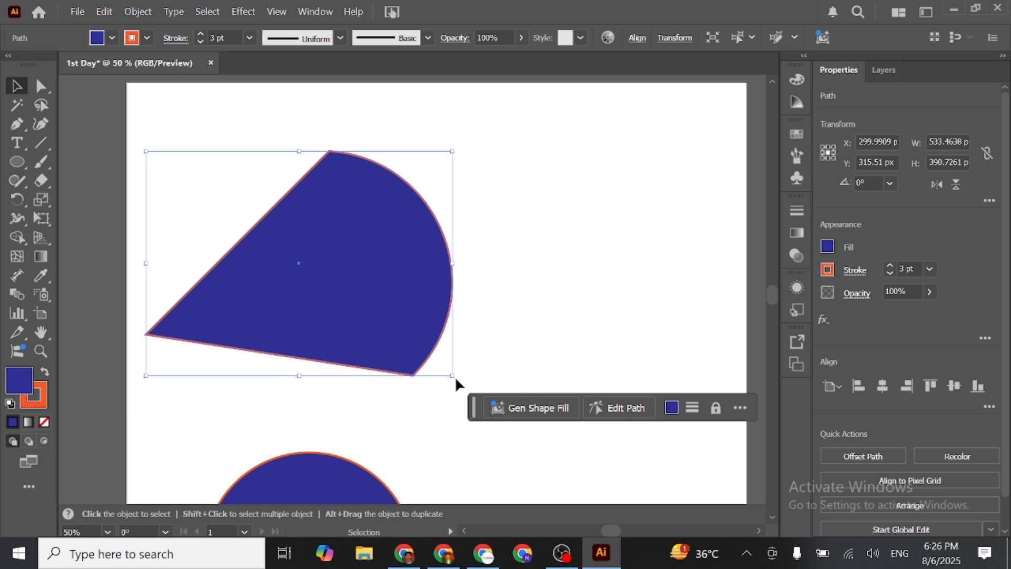
left_click_drag(452, 377, 375, 186)
left_click(522, 298)
scroll(494, 300, "down", 2)
scroll(494, 300, "up", 2)
left_click_drag(355, 235, 393, 223)
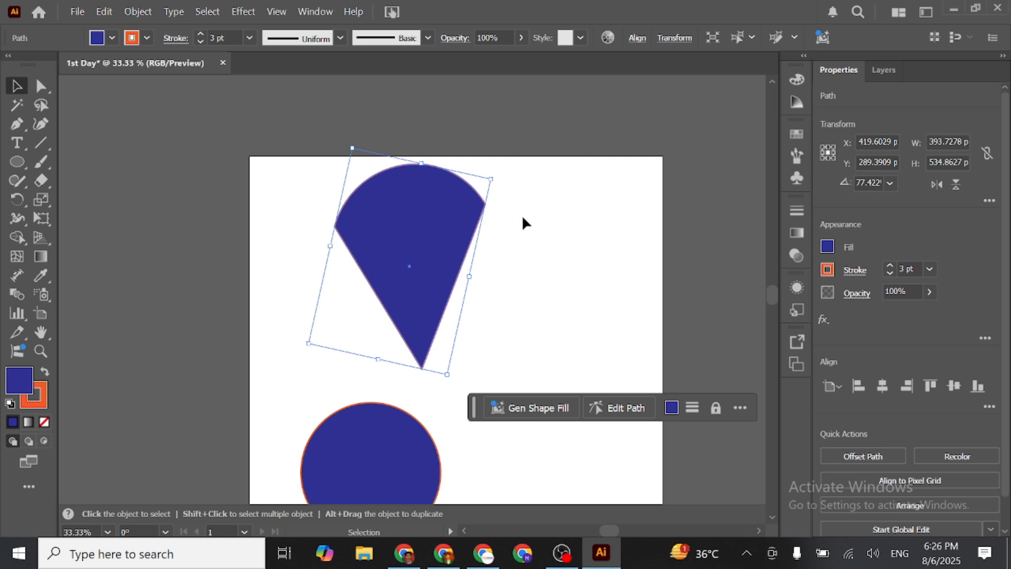
scroll(544, 271, "down", 1)
left_click(133, 206)
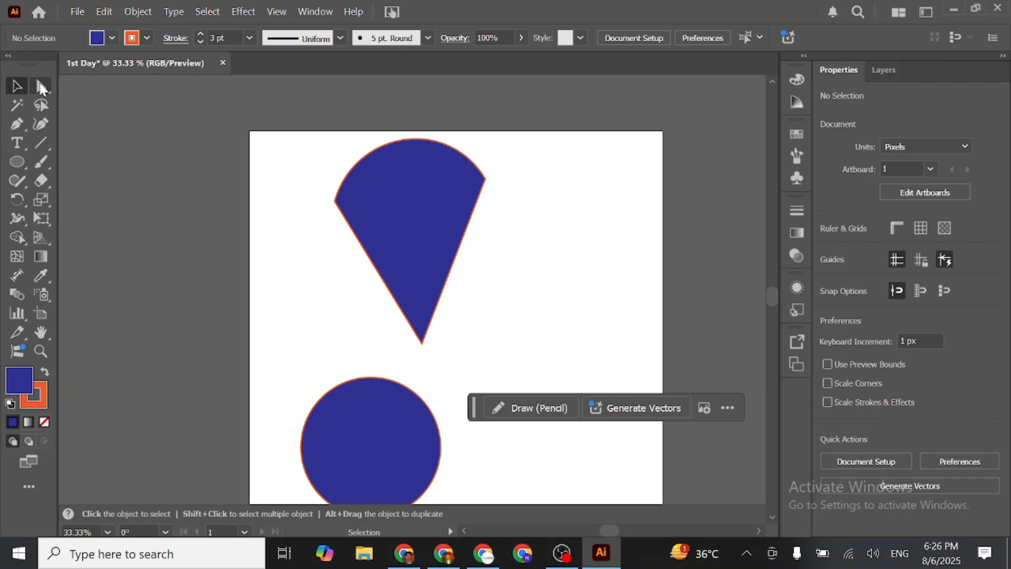
- Select the rounded shape and the circle, scale them down proportionally to less than half their size, and deselect them
left_click(19, 106)
left_click(19, 93)
left_click_drag(446, 329, 373, 274)
scroll(373, 274, "down", 1)
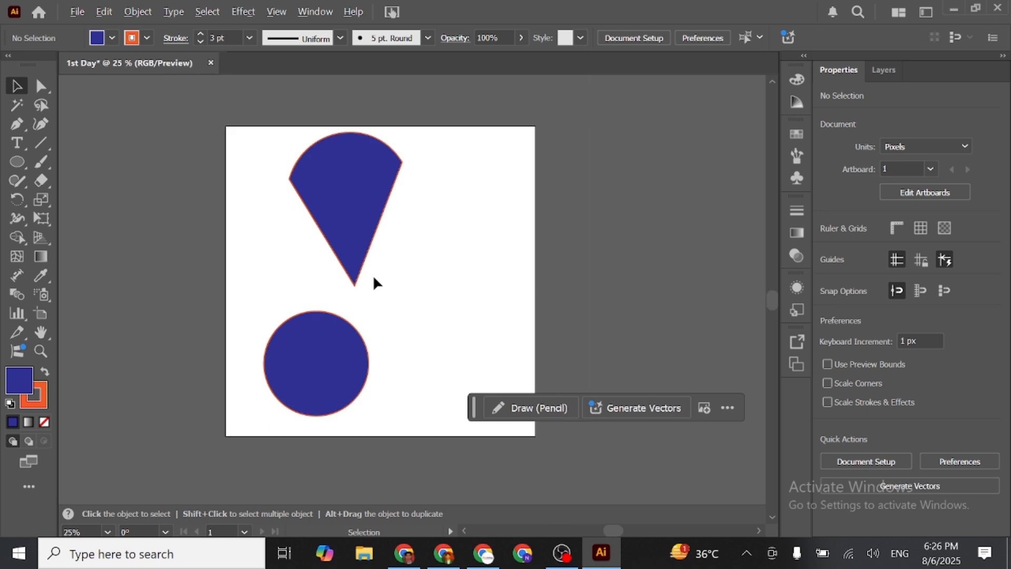
left_click_drag(265, 182, 451, 437)
left_click_drag(405, 274, 324, 274)
left_click(425, 267)
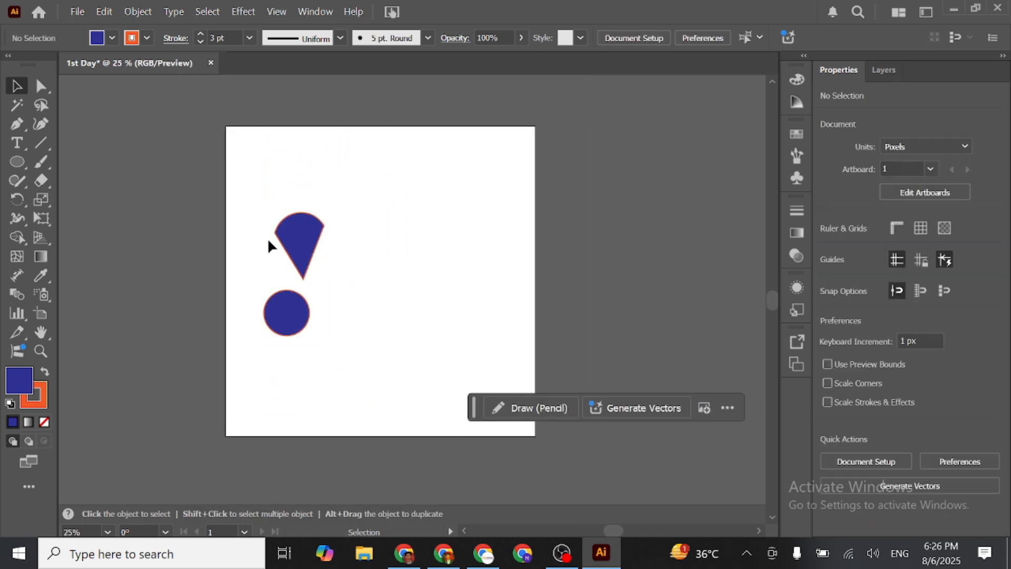
- Select the rounded wedge and circle together and duplicate the pair three times across the artboard, making four pairs side by side
left_click_drag(268, 245, 311, 316)
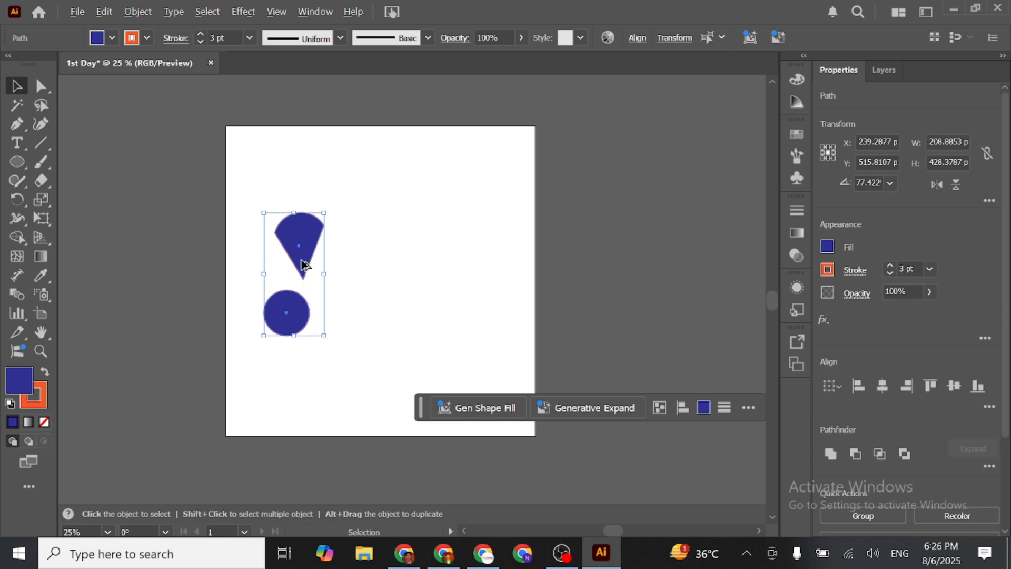
left_click_drag(302, 264, 358, 271)
left_click_drag(429, 267, 429, 267)
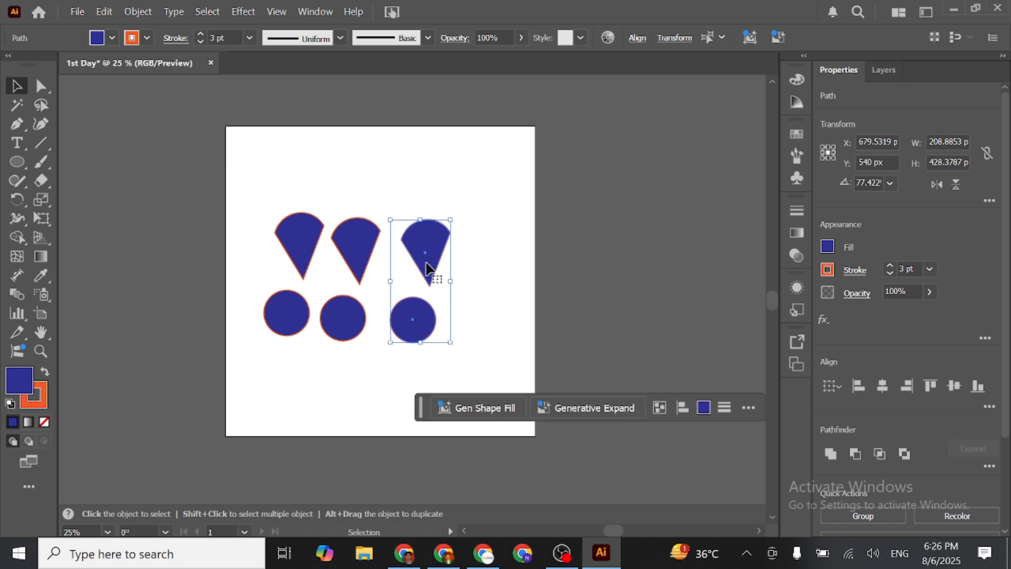
key("a")
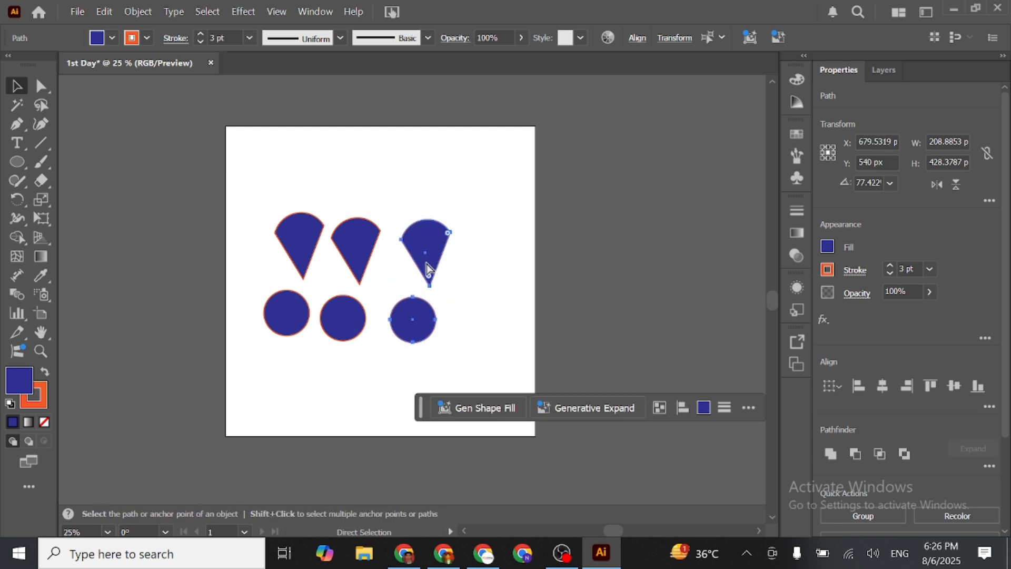
key("v")
left_click_drag(427, 269, 488, 268)
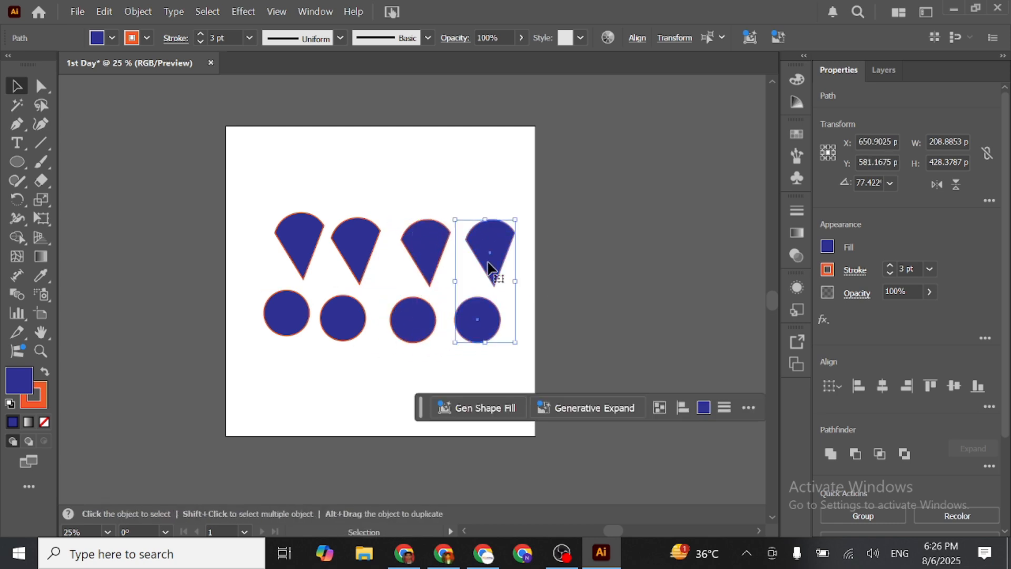
- Select the second wedge-and-circle pair and change its fill to the dark purple #610c63
left_click_drag(345, 192, 365, 394)
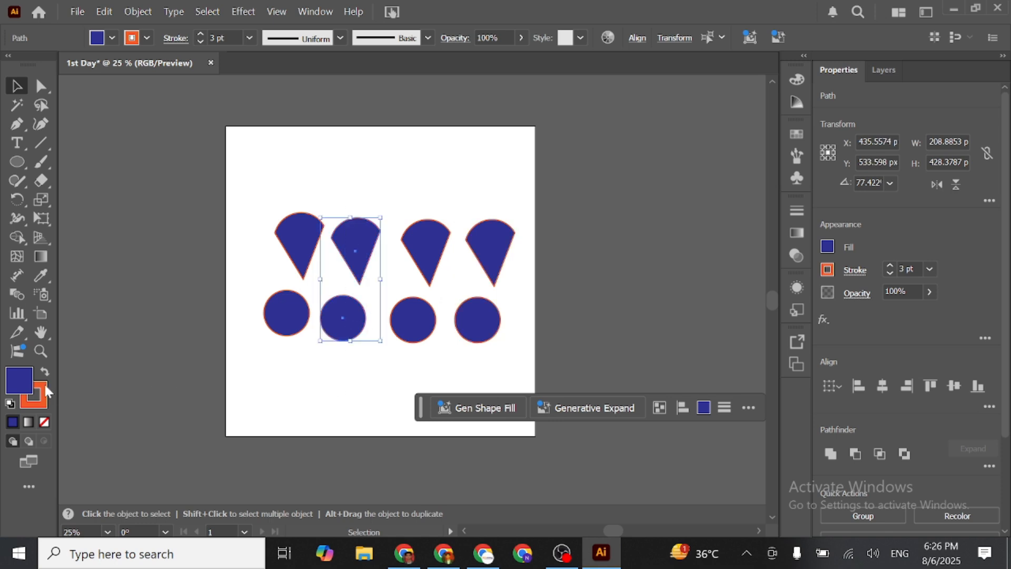
double_click(23, 383)
left_click(476, 293)
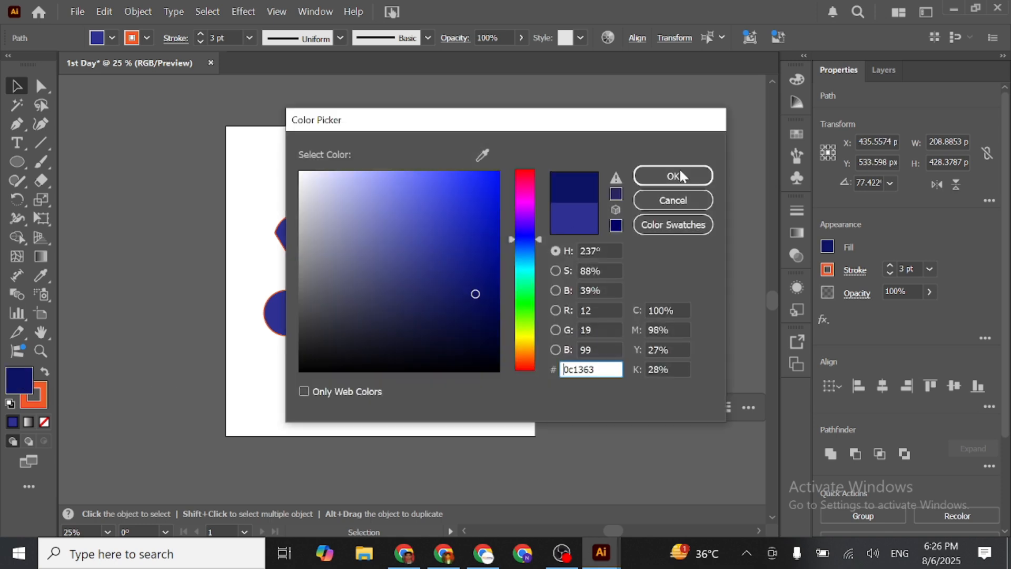
left_click_drag(525, 238, 526, 208)
left_click(664, 175)
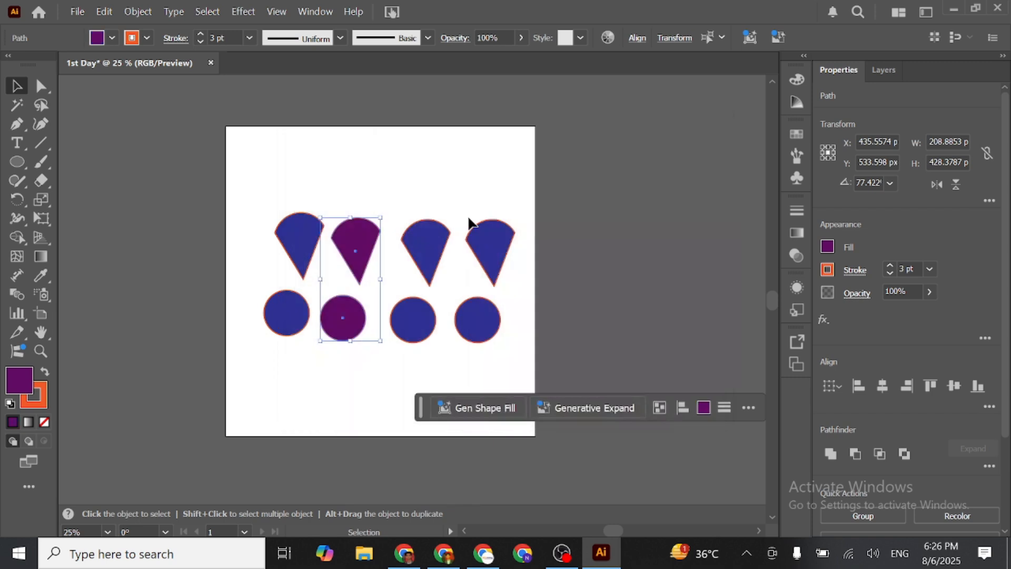
- Select the third wedge-and-circle pair and change its fill to the olive gold #917e2f
left_click_drag(423, 197, 425, 400)
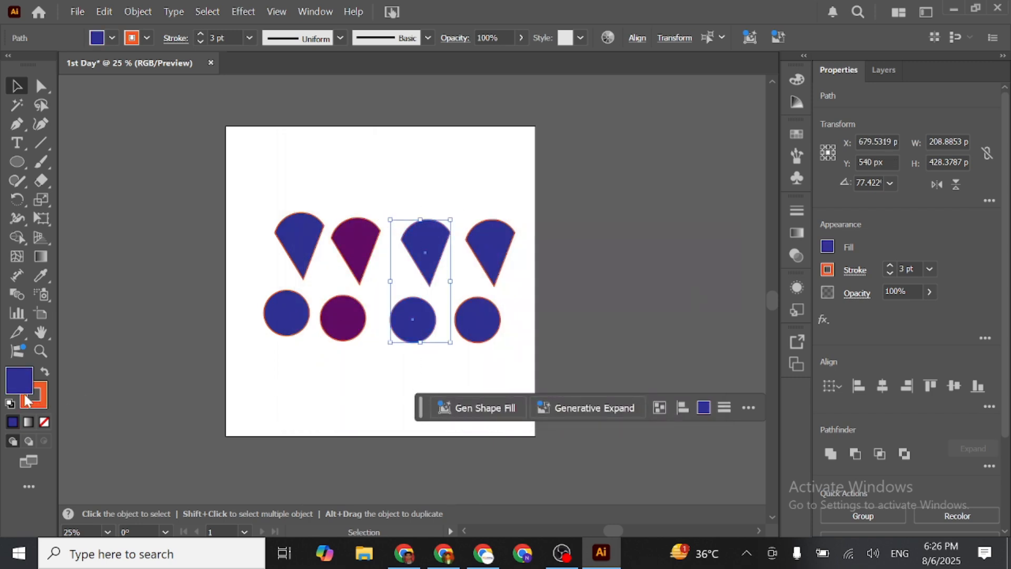
double_click(21, 377)
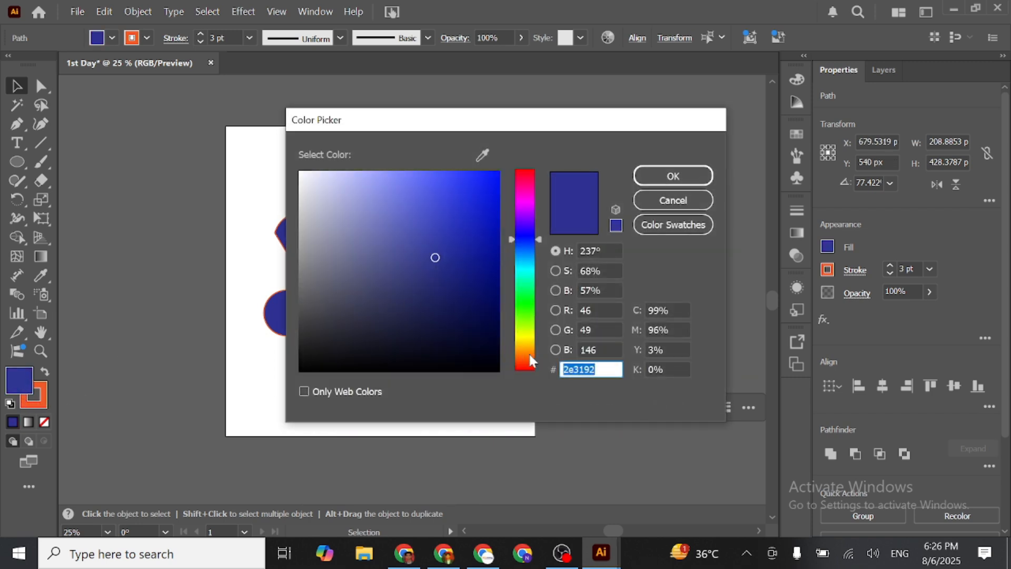
left_click_drag(529, 352, 527, 345)
left_click(670, 177)
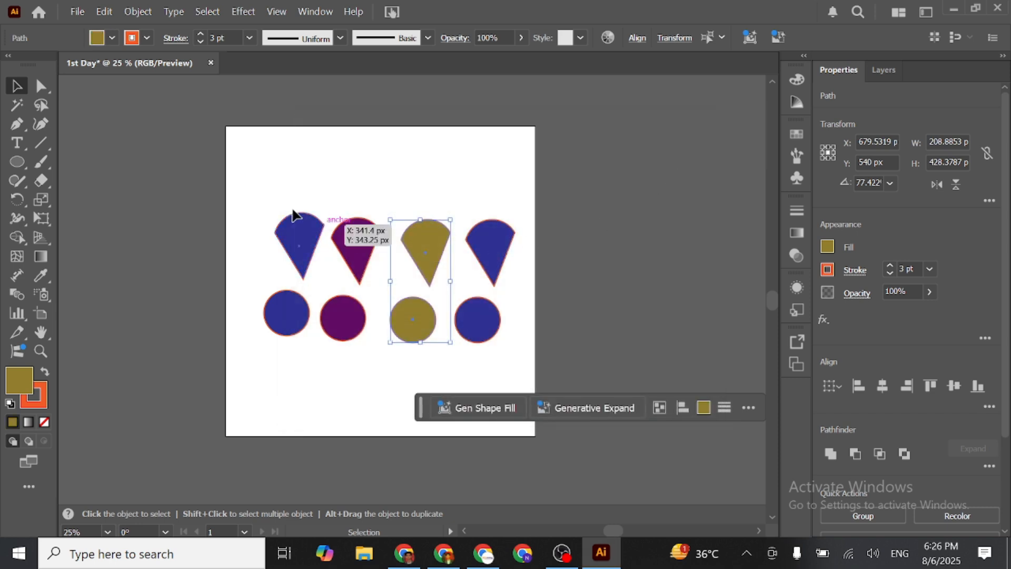
- Select all eight shapes, set their stroke to None, and deselect everything
key("ctrl+a")
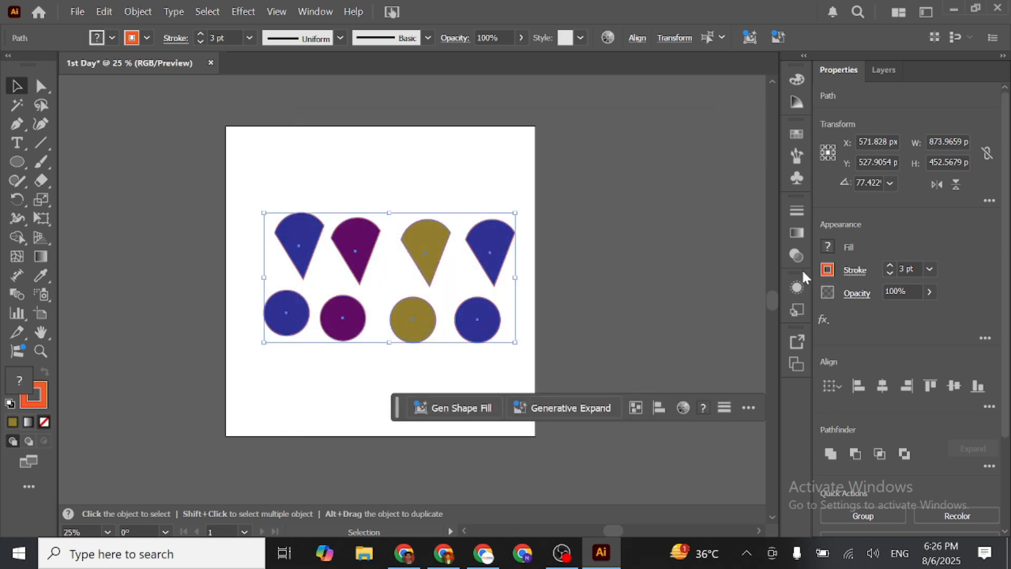
left_click(39, 406)
left_click(44, 421)
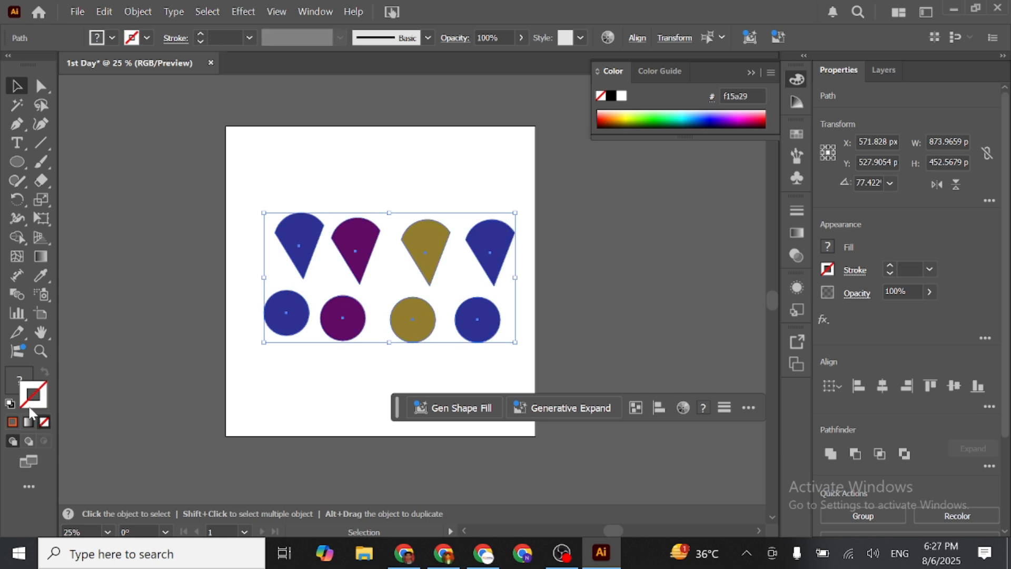
left_click(152, 268)
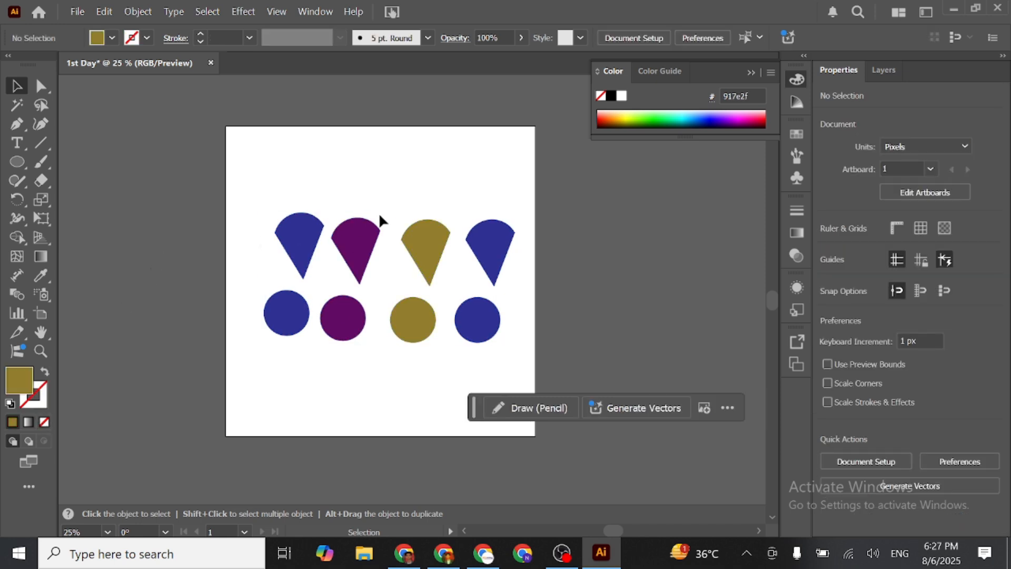
left_click(504, 227)
left_click(443, 368)
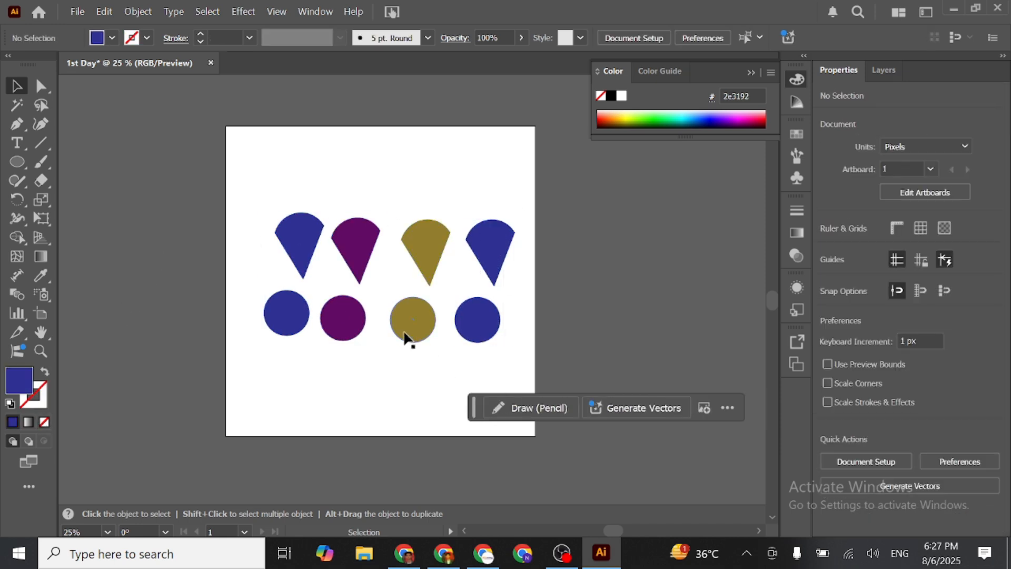
- Apply the purple fill of the second wedge to the fourth circle with the Eyedropper
left_click(480, 322)
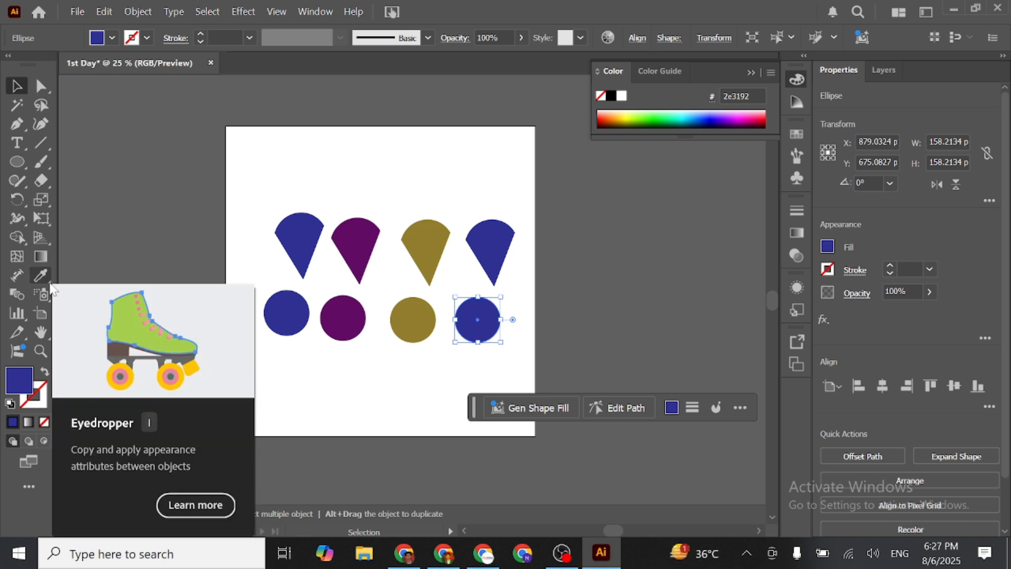
left_click(50, 280)
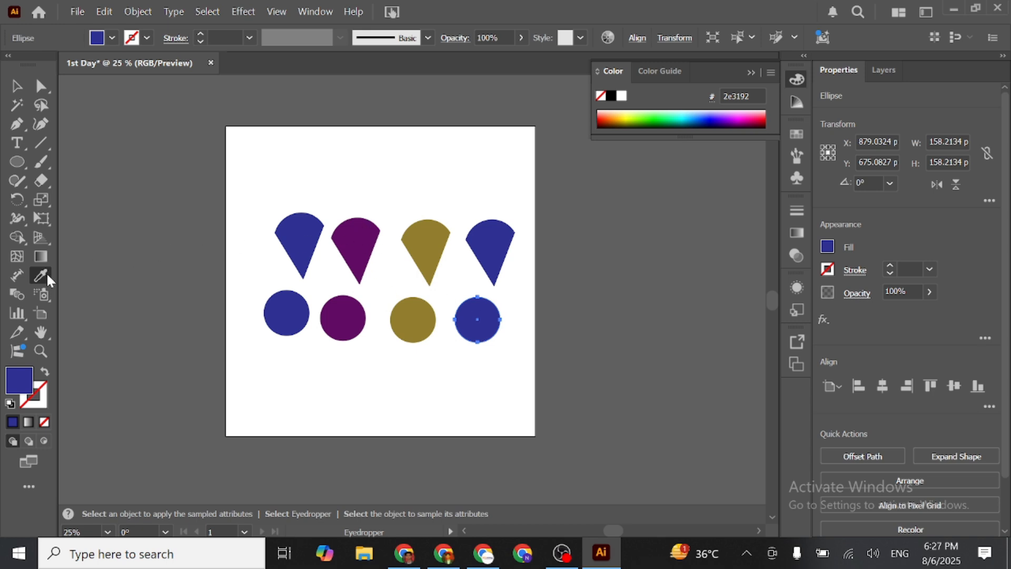
left_click(369, 229)
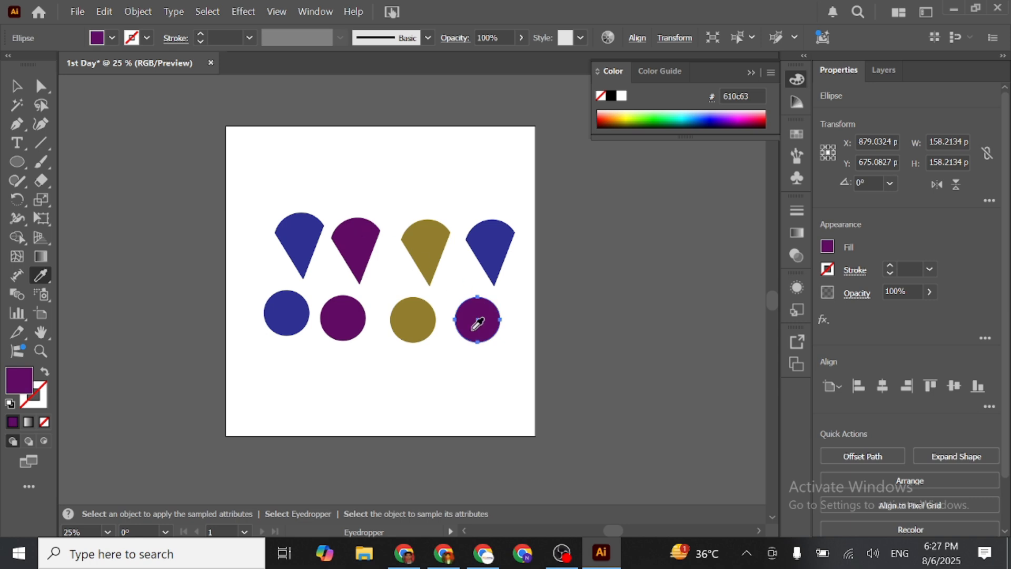
- Sample the gold wedge's fill onto the fourth circle, reapply purple from the second circle, and deselect the circle
scroll(466, 329, "up", 2)
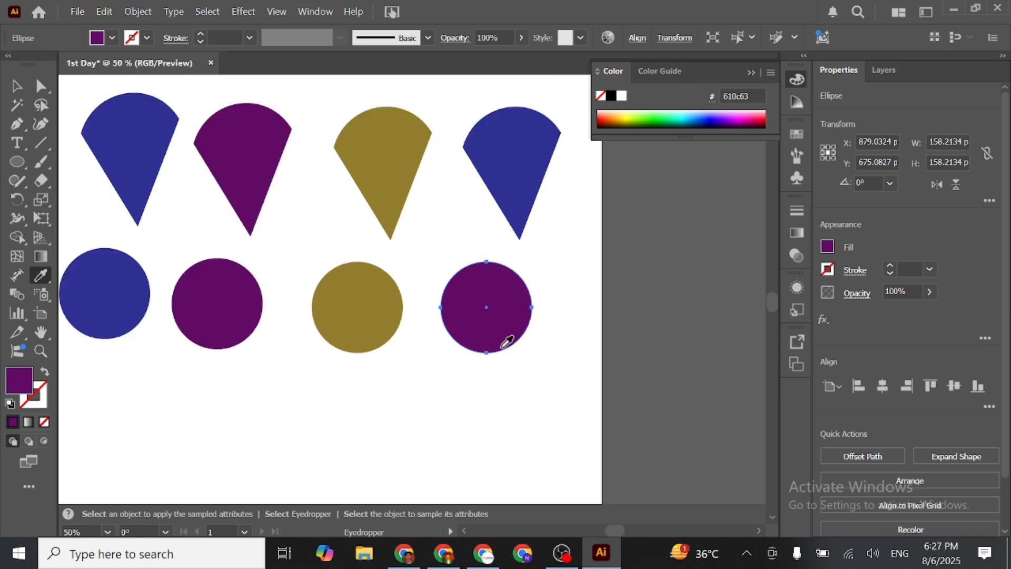
left_click(387, 179)
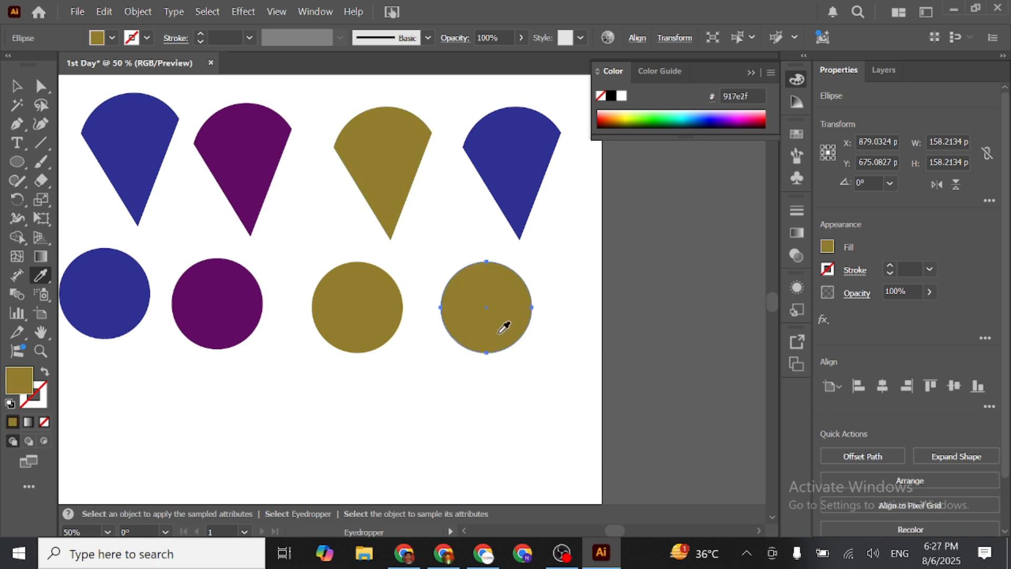
left_click(209, 290)
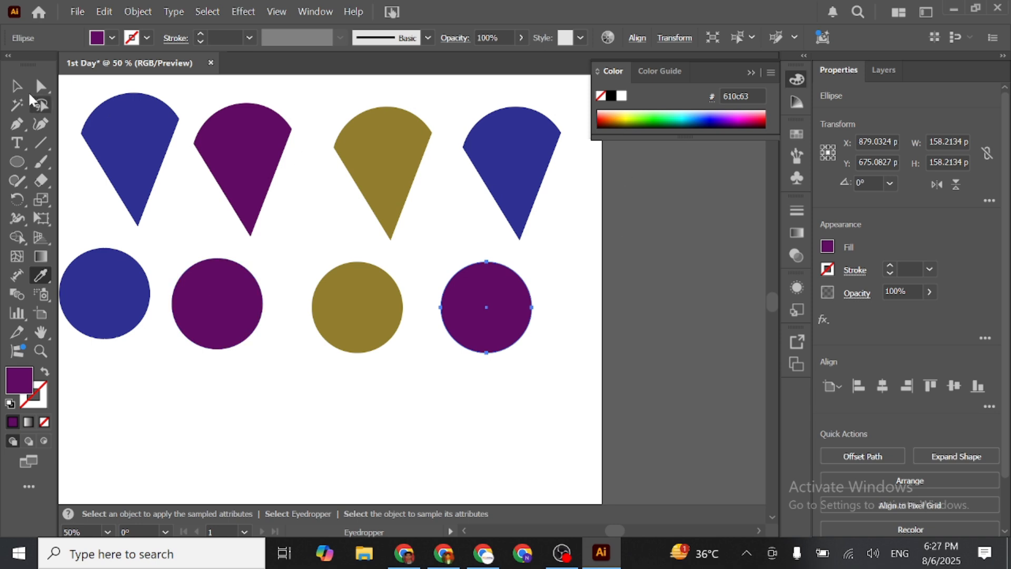
key("v")
scroll(383, 327, "down", 1)
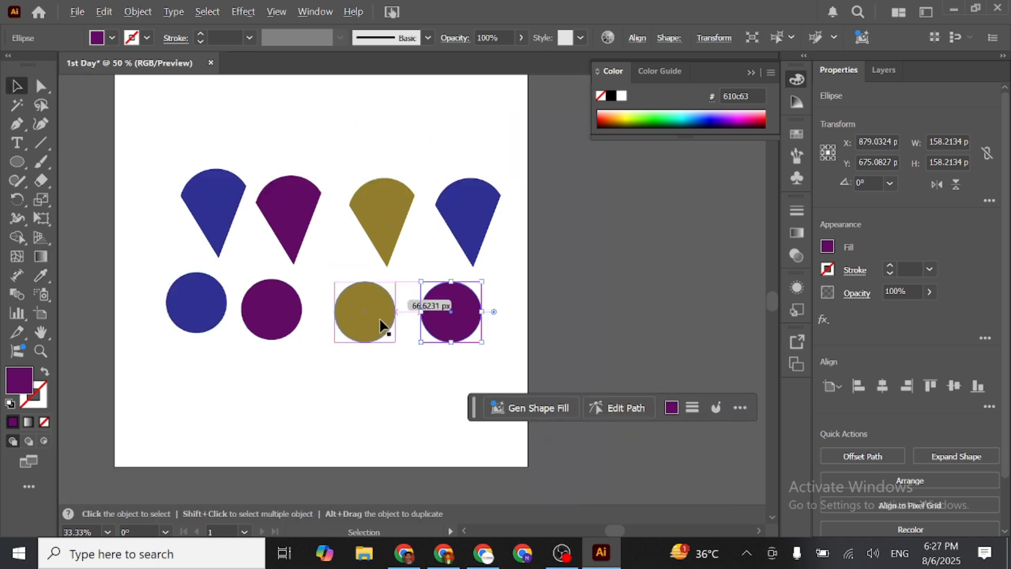
left_click(579, 292)
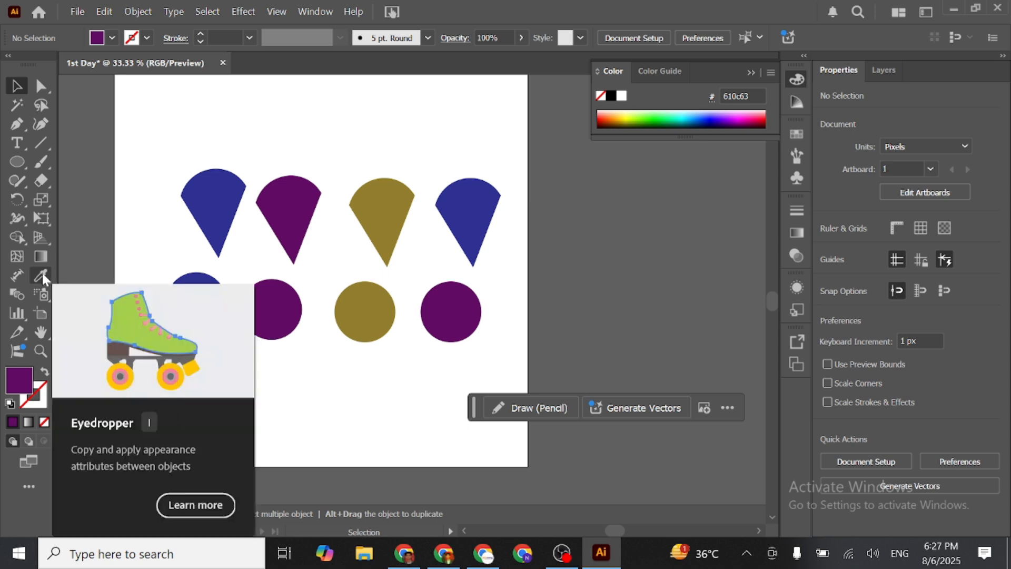
- Select all purple shapes at once with the Magic Wand, delete them, and undo the deletion
left_click(18, 104)
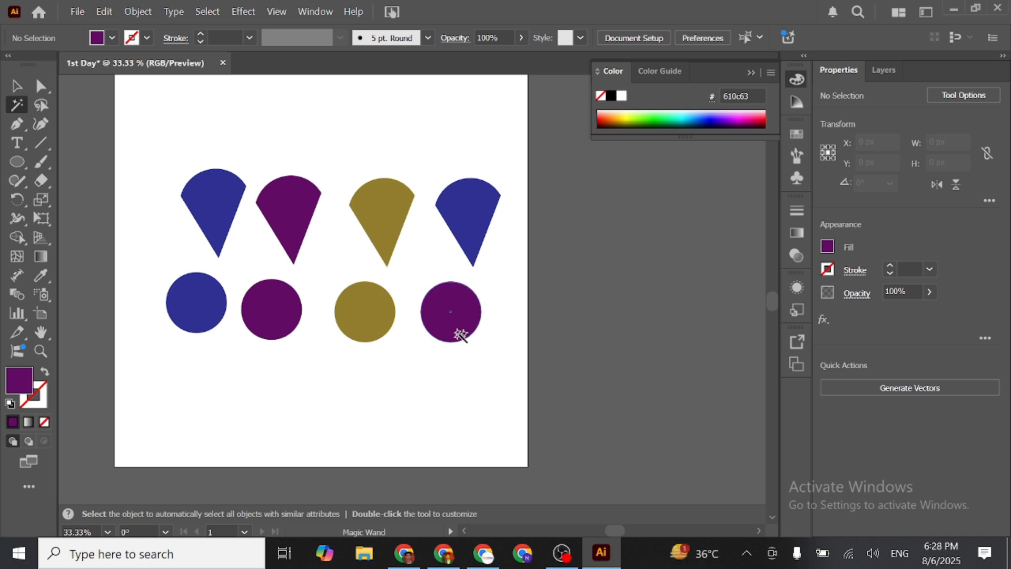
left_click(294, 222)
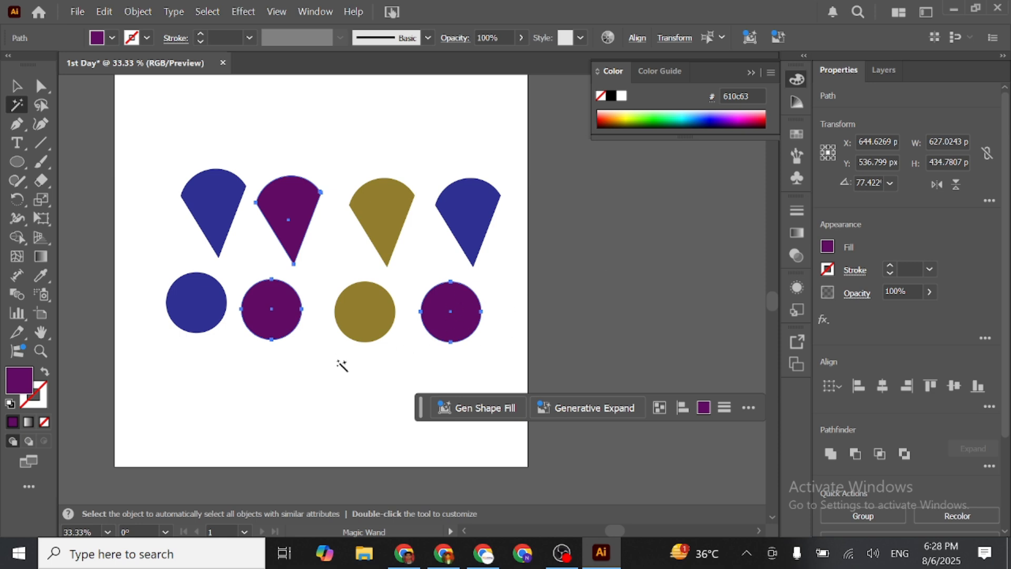
key("Delete")
left_click(14, 87)
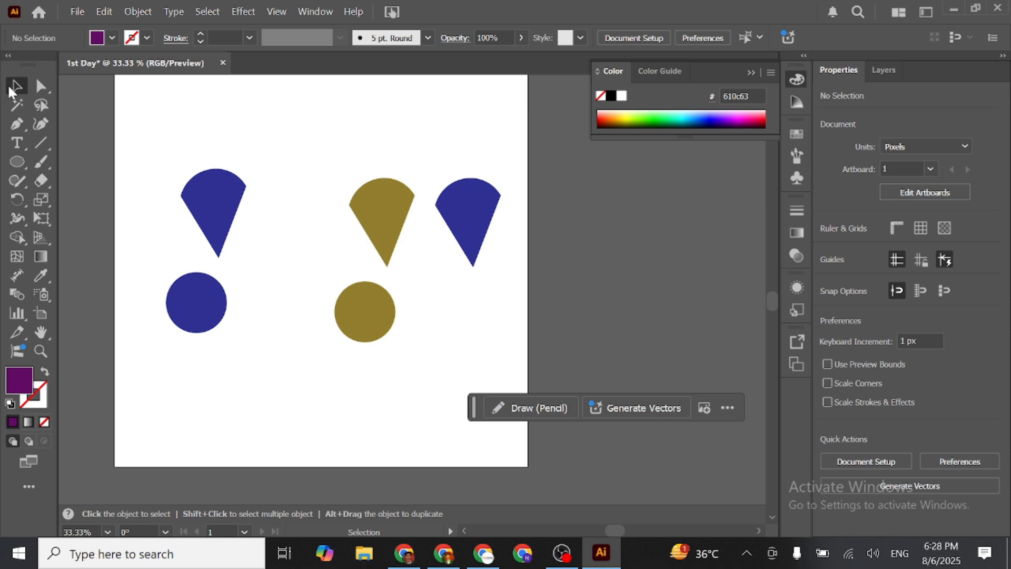
key("ctrl+z")
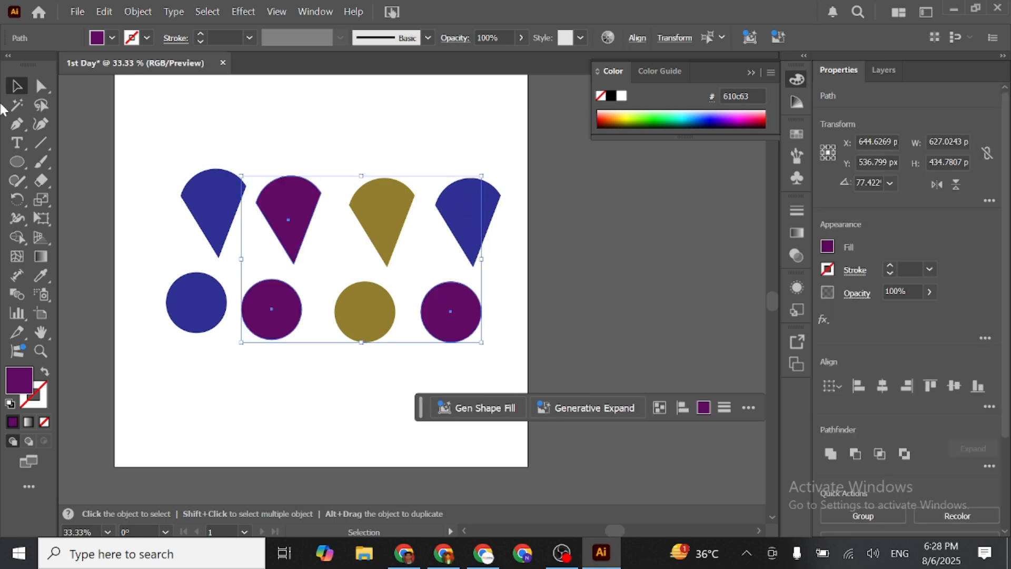
- Select all blue shapes at once with the Magic Wand, delete them, and undo the deletion
left_click(17, 105)
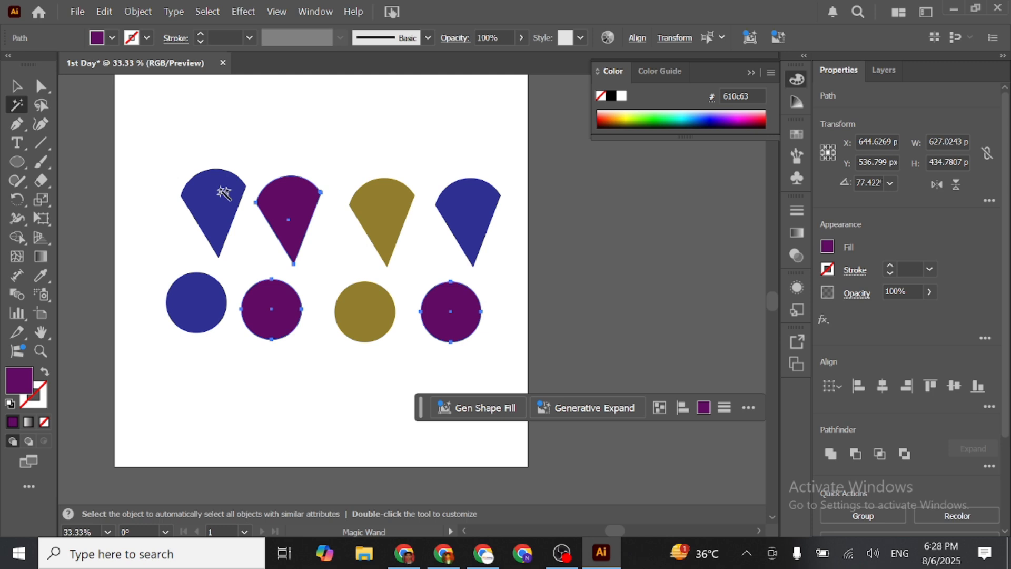
left_click(224, 192)
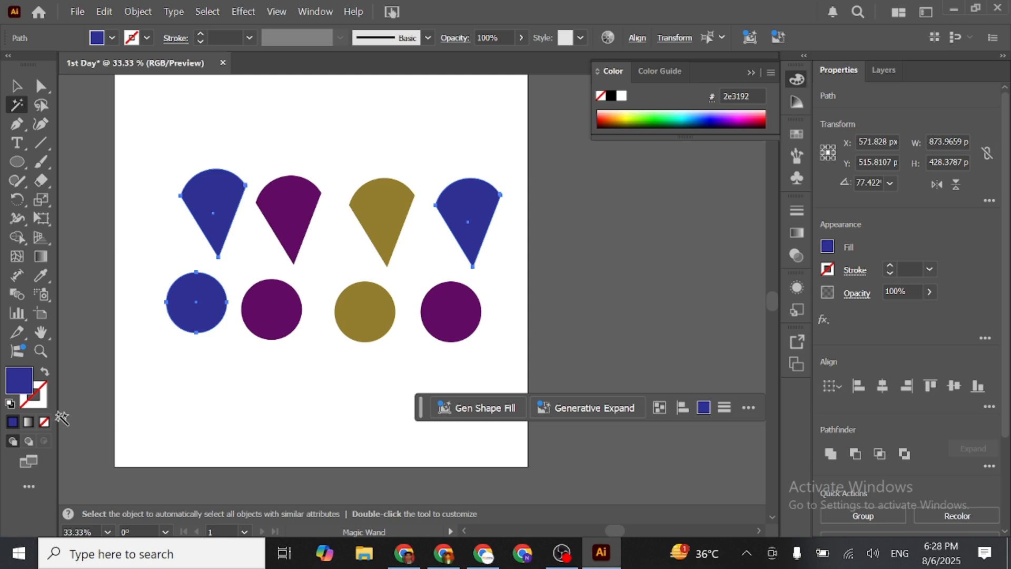
key("Delete")
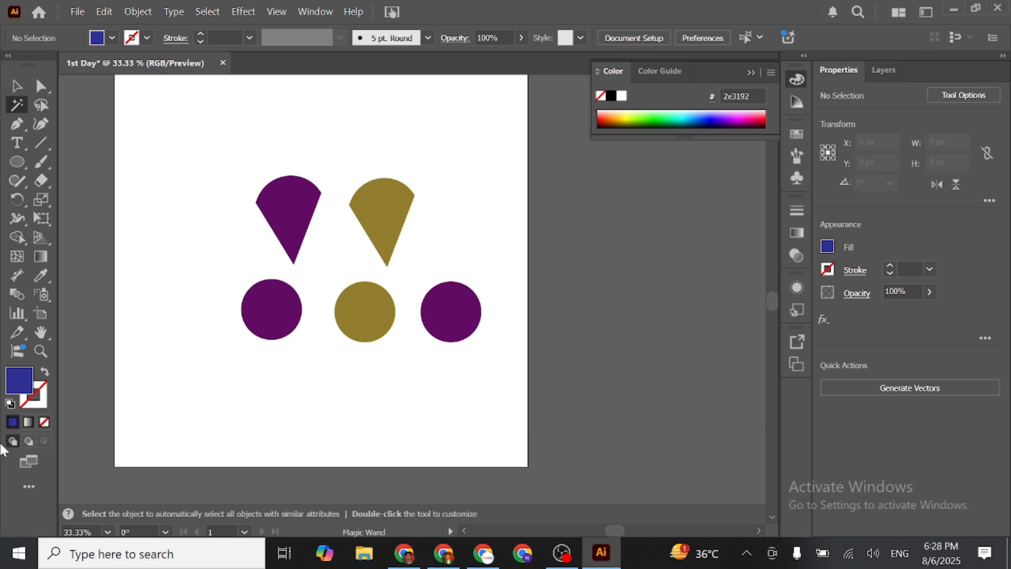
key("ctrl+z")
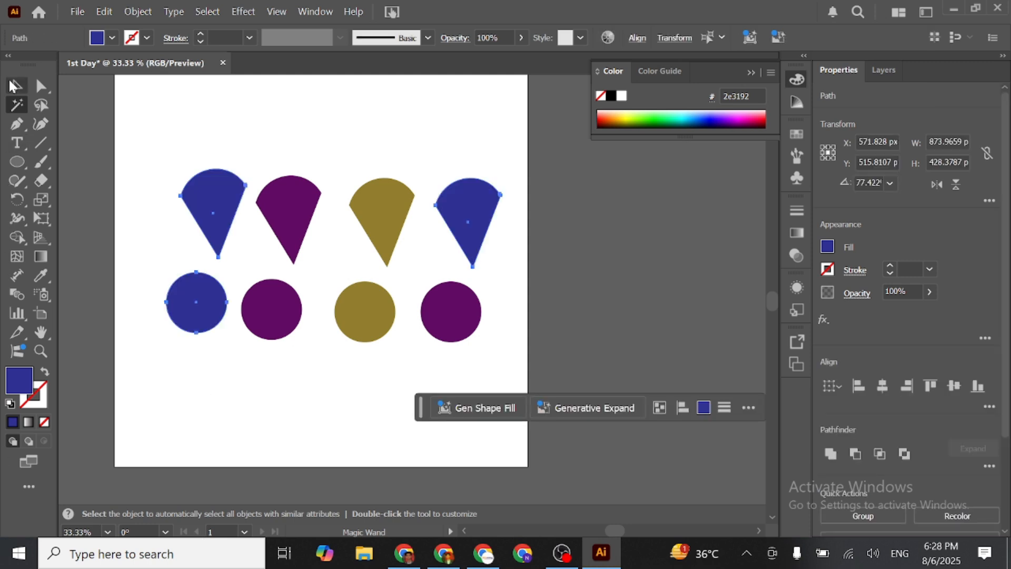
left_click(15, 85)
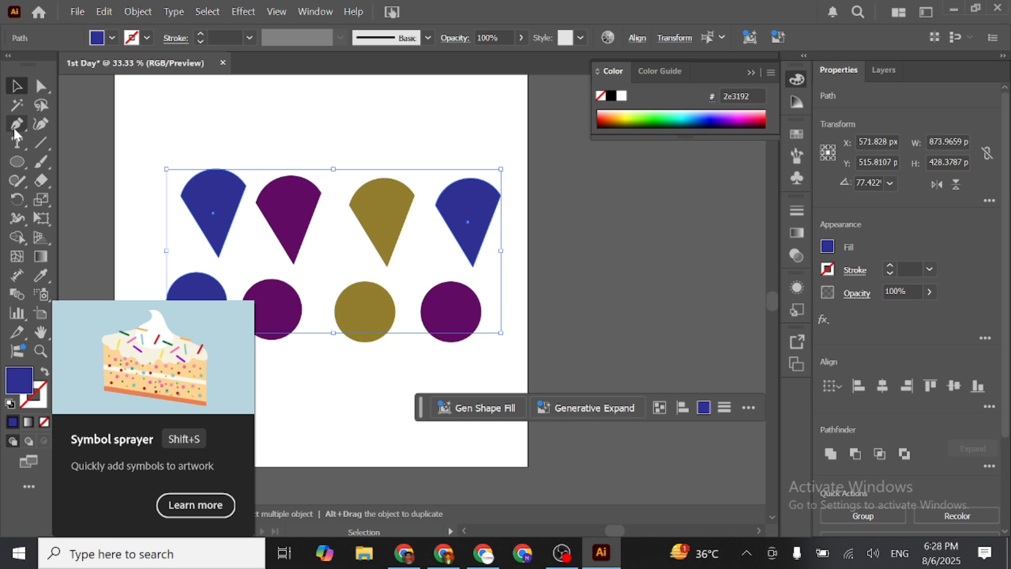
- Lasso the purple wedge's upper-right anchor point, clear that selection, and lasso the gold circle's right anchor point
left_click(41, 105)
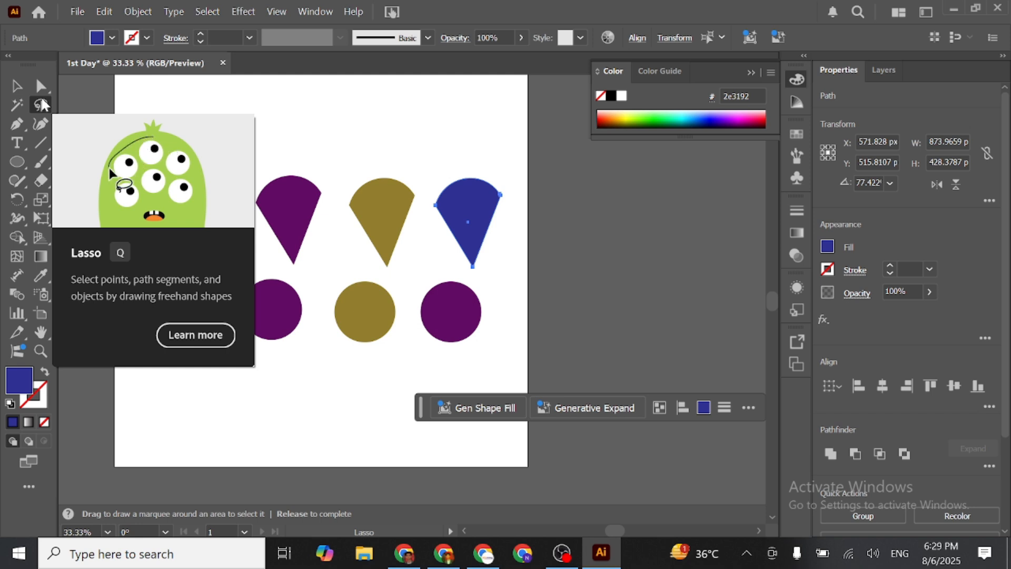
left_click(44, 105)
mouse_move(301, 157)
left_mouse_down()
mouse_move(268, 154)
mouse_move(256, 179)
mouse_move(264, 252)
mouse_move(289, 274)
mouse_move(311, 244)
mouse_move(301, 155)
left_mouse_up()
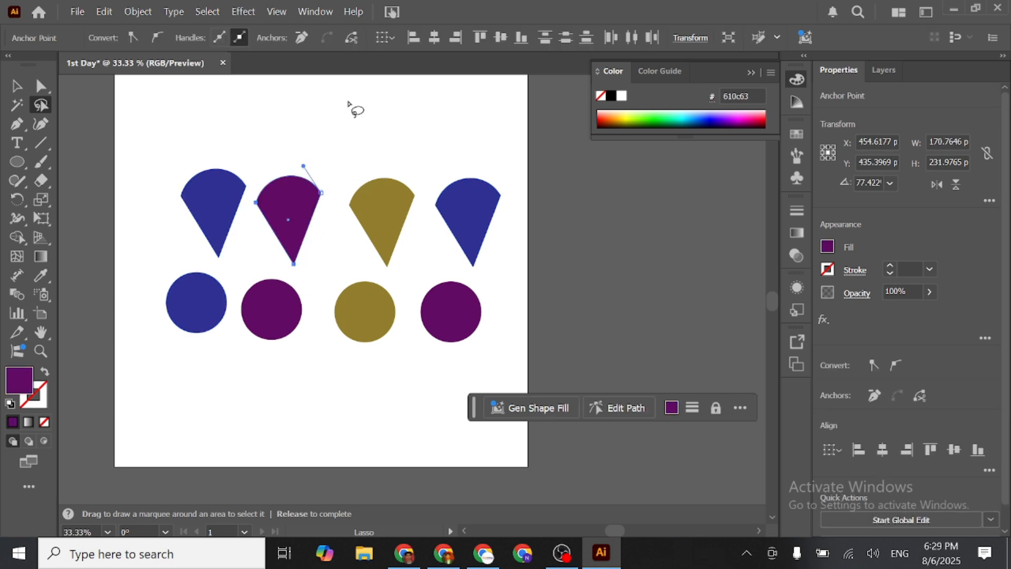
mouse_move(359, 92)
left_mouse_down()
mouse_move(339, 132)
mouse_move(361, 151)
mouse_move(388, 129)
mouse_move(376, 94)
mouse_move(355, 89)
left_mouse_up()
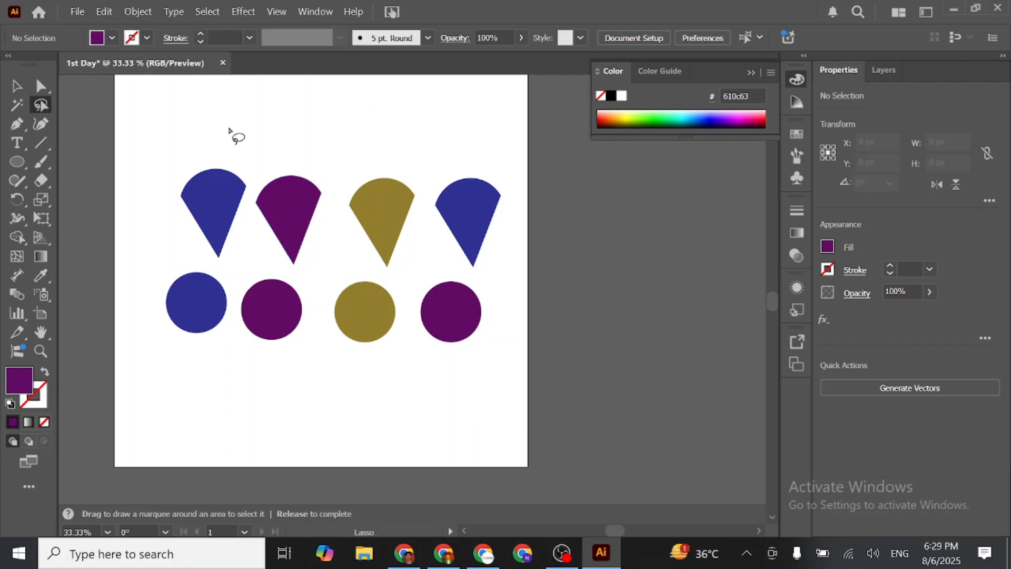
mouse_move(380, 273)
left_mouse_down()
mouse_move(354, 268)
mouse_move(332, 285)
mouse_move(349, 338)
mouse_move(370, 349)
mouse_move(389, 332)
mouse_move(380, 274)
left_mouse_up()
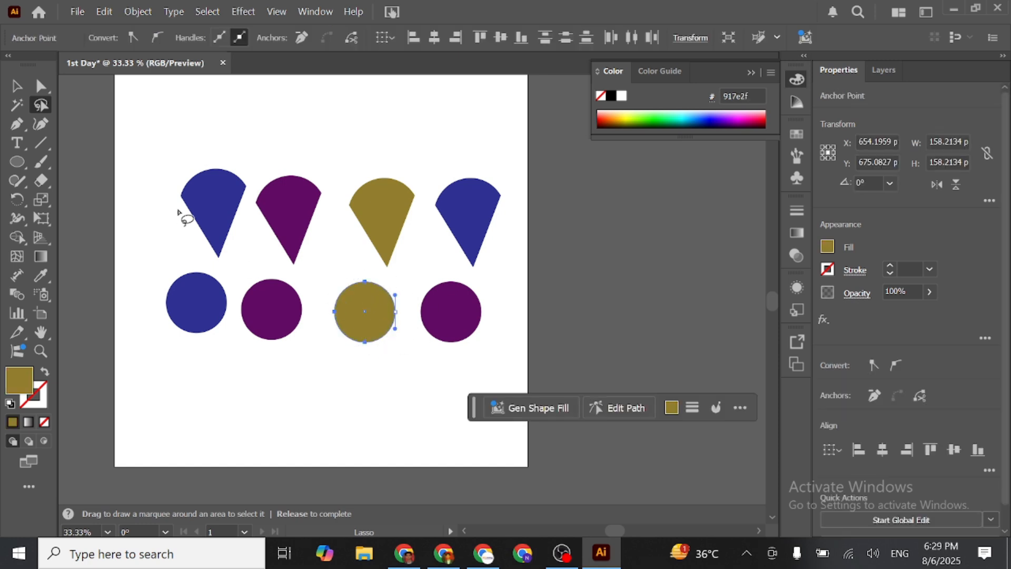
- Lasso the anchor points of the gold wedge and the blue wedge beside it to select both shapes
mouse_move(195, 161)
left_mouse_down()
mouse_move(196, 251)
mouse_move(231, 255)
mouse_move(244, 200)
mouse_move(232, 159)
mouse_move(208, 145)
left_mouse_up()
mouse_move(374, 161)
left_mouse_down()
mouse_move(487, 179)
mouse_move(521, 247)
mouse_move(475, 271)
mouse_move(399, 223)
mouse_move(391, 203)
mouse_move(395, 246)
mouse_move(354, 243)
mouse_move(354, 166)
mouse_move(376, 162)
left_mouse_up()
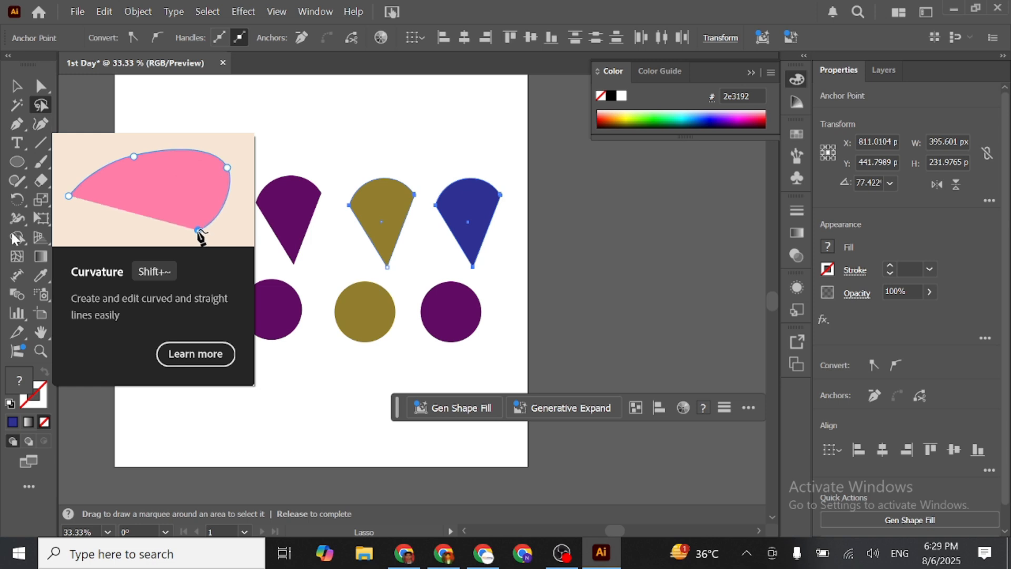
- Draw a closed blue shape with a wavy lower edge above the wedges using the Pen tool, starting at about X 468, Y 23 px
left_click(17, 127)
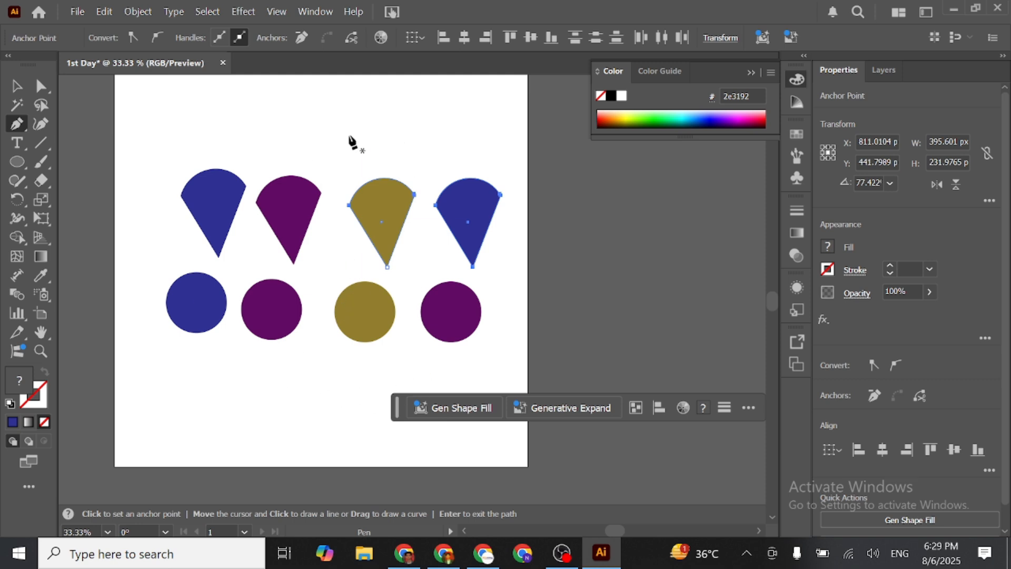
scroll(348, 124, "up", 1)
scroll(348, 124, "up", 1)
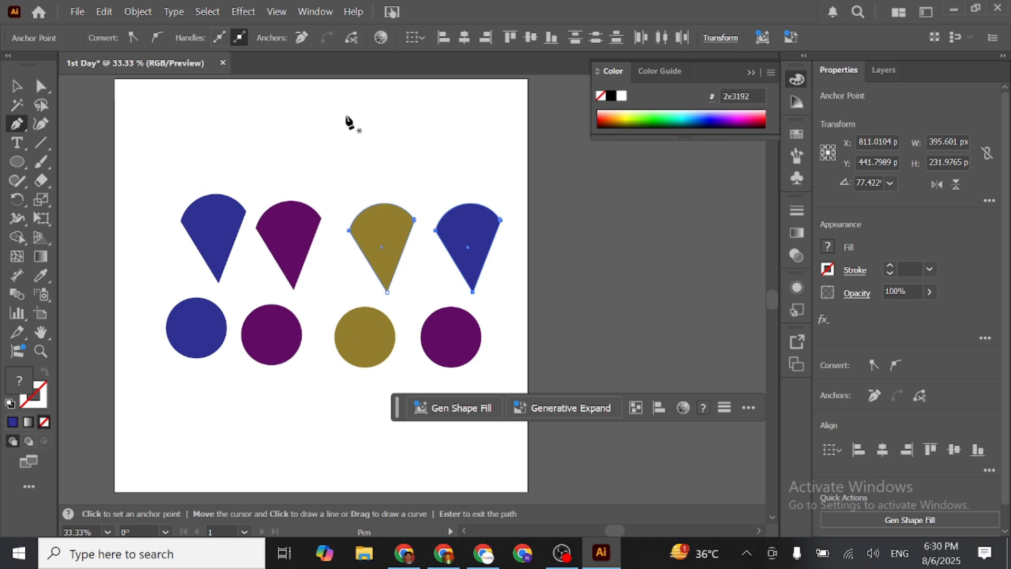
scroll(331, 124, "up", 1)
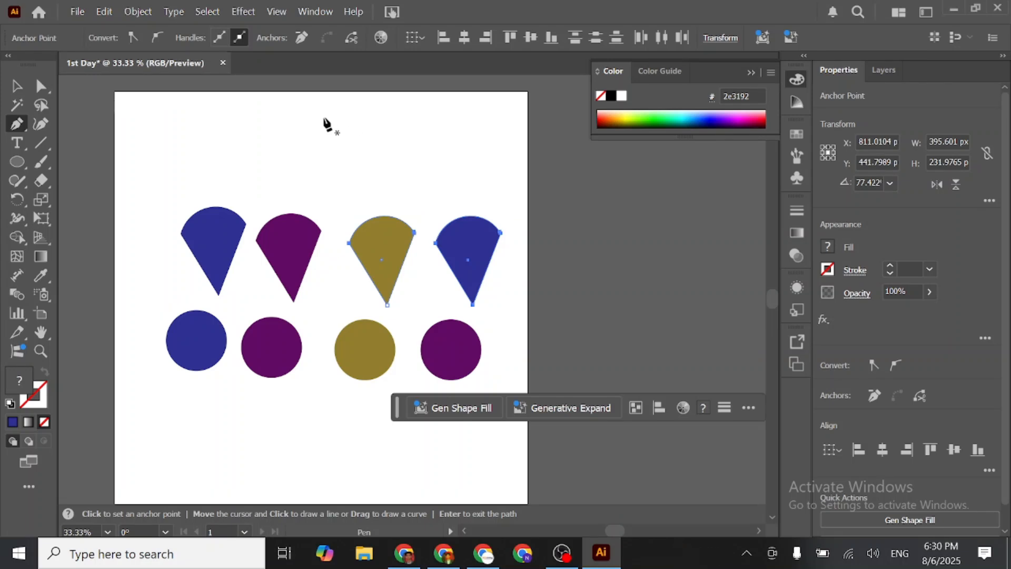
left_click(294, 100)
left_click_drag(339, 175, 353, 155)
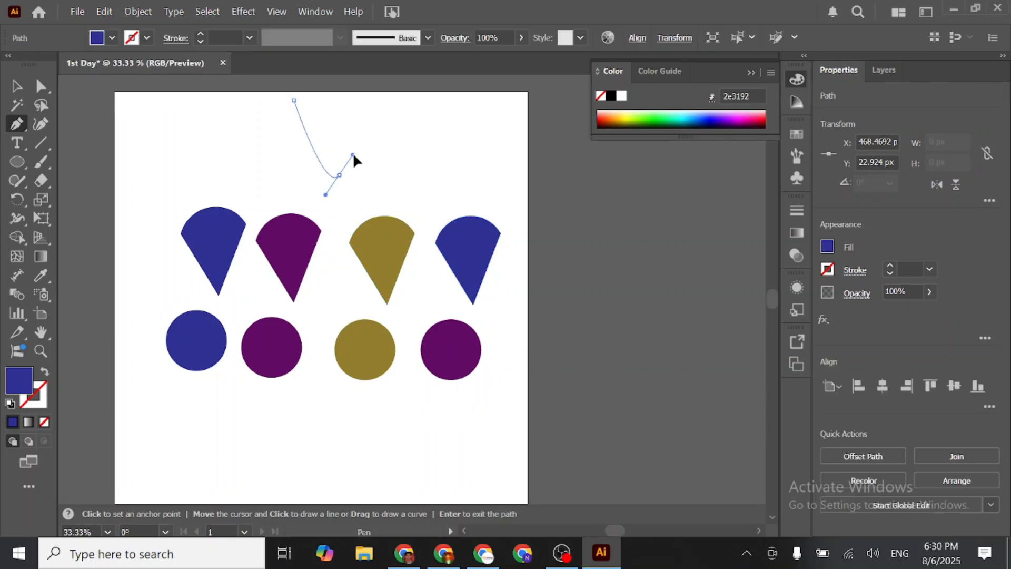
left_click(415, 178)
left_click_drag(460, 156, 473, 169)
left_click(496, 183)
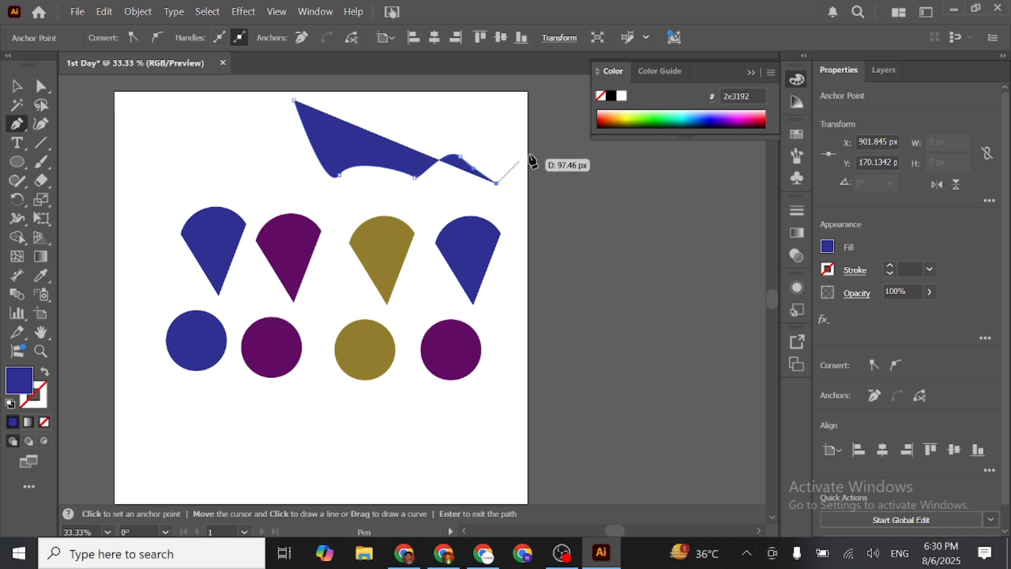
left_click(534, 150)
left_click(527, 84)
left_click(294, 100)
- Draw a closed, curved-top triangular shape in the artboard's upper-left corner with the Pen tool, starting at about X 35, Y 144 px
left_click(128, 146)
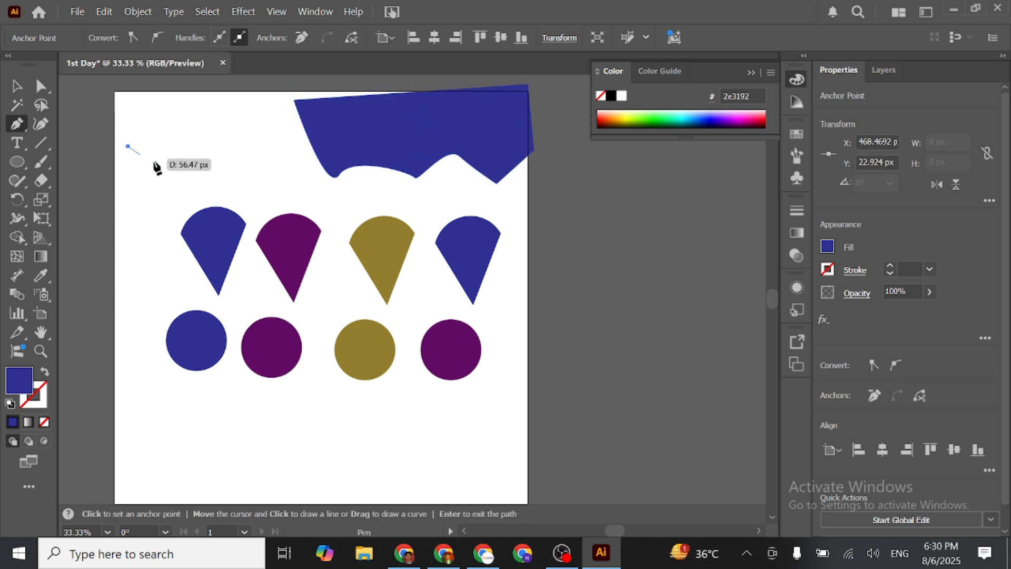
left_click_drag(204, 129, 240, 87)
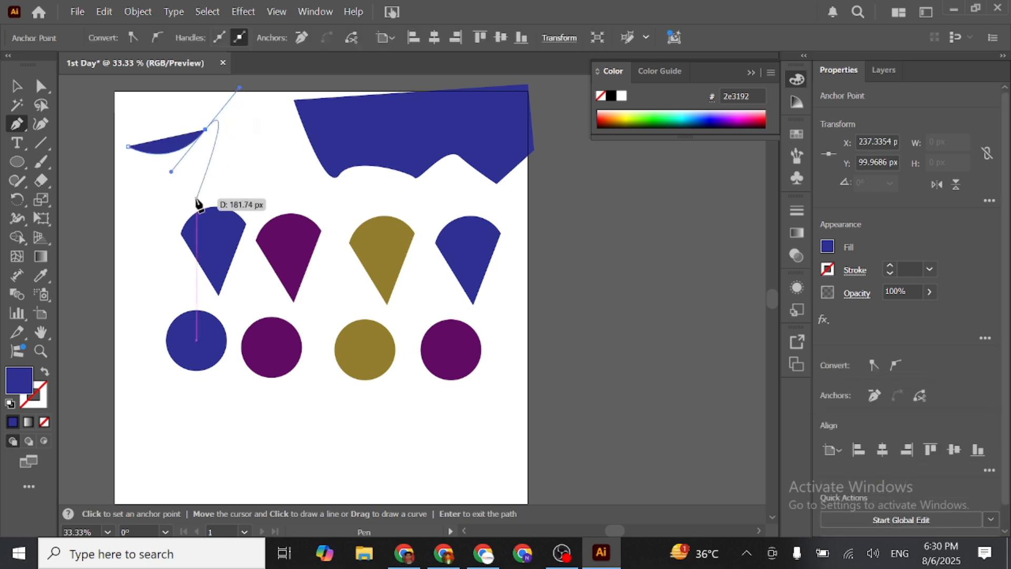
left_click(170, 278)
left_click(129, 147)
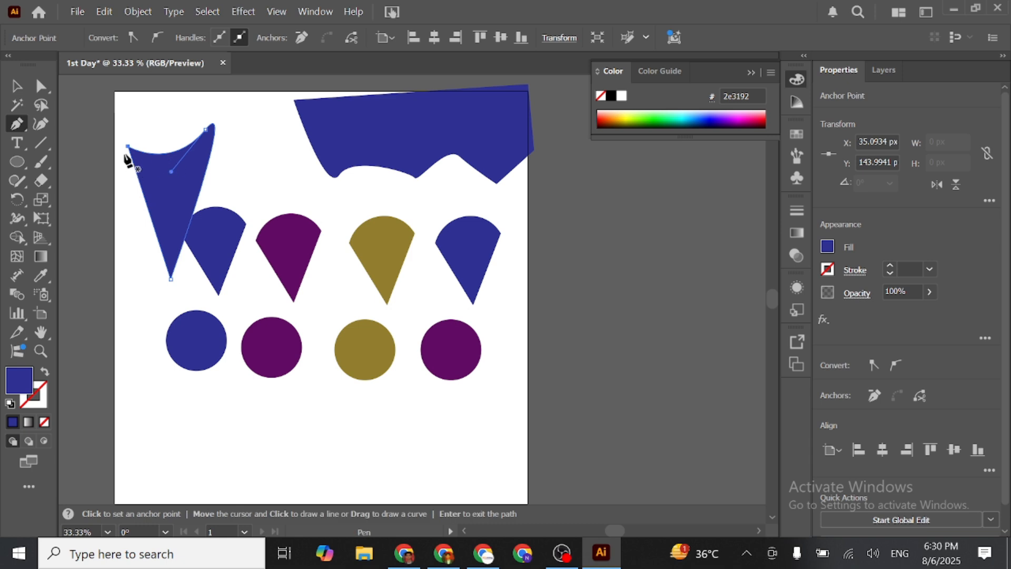
- Add an anchor point on the triangular shape's left edge at about X 86, Y 302 px
left_click(17, 124)
left_click(84, 144)
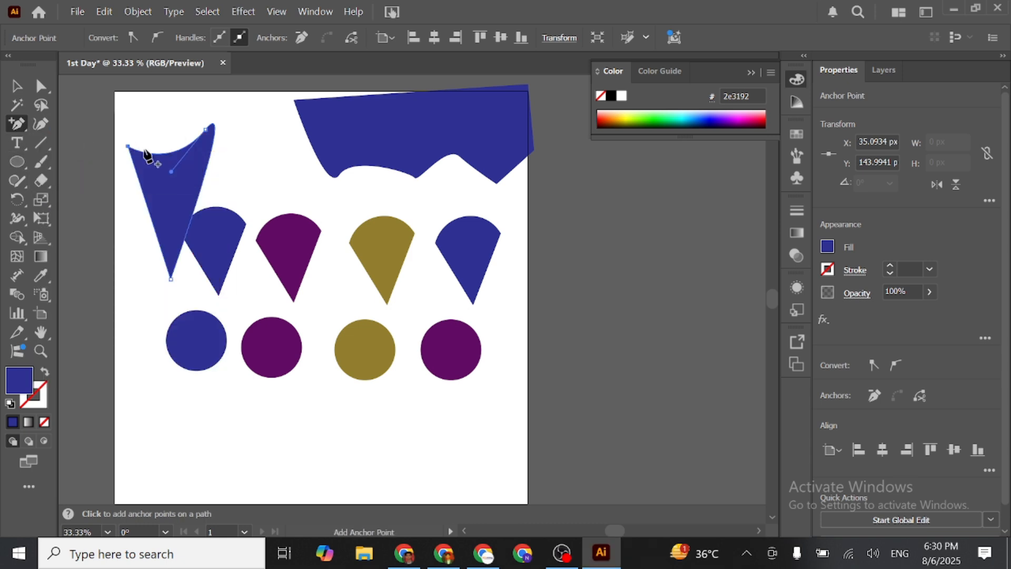
left_click(147, 206)
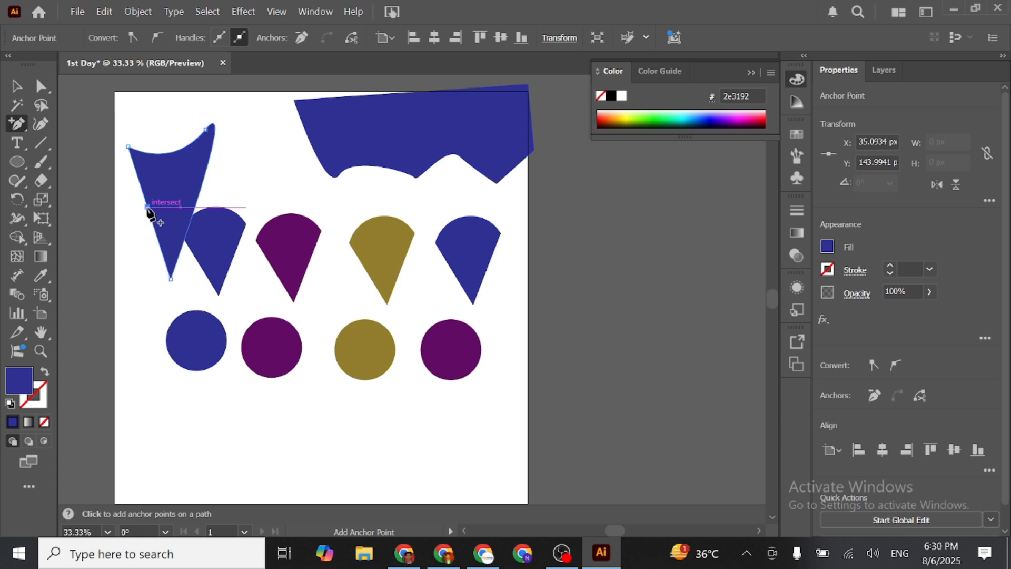
- Delete the triangular shape's lowest anchor point with the Delete Anchor Point tool and deselect the shape
left_click(17, 124)
left_click(107, 163)
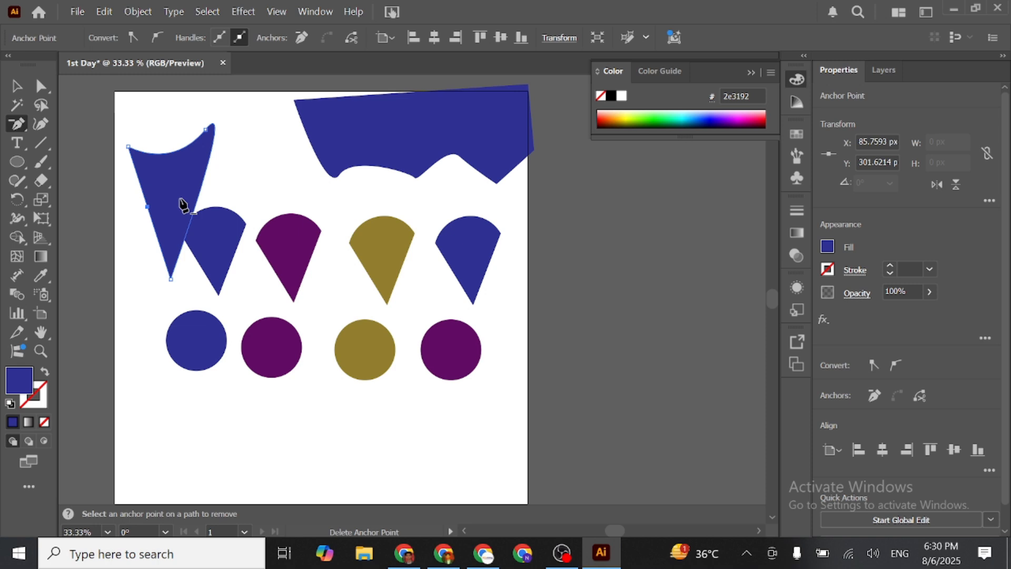
left_click(169, 279)
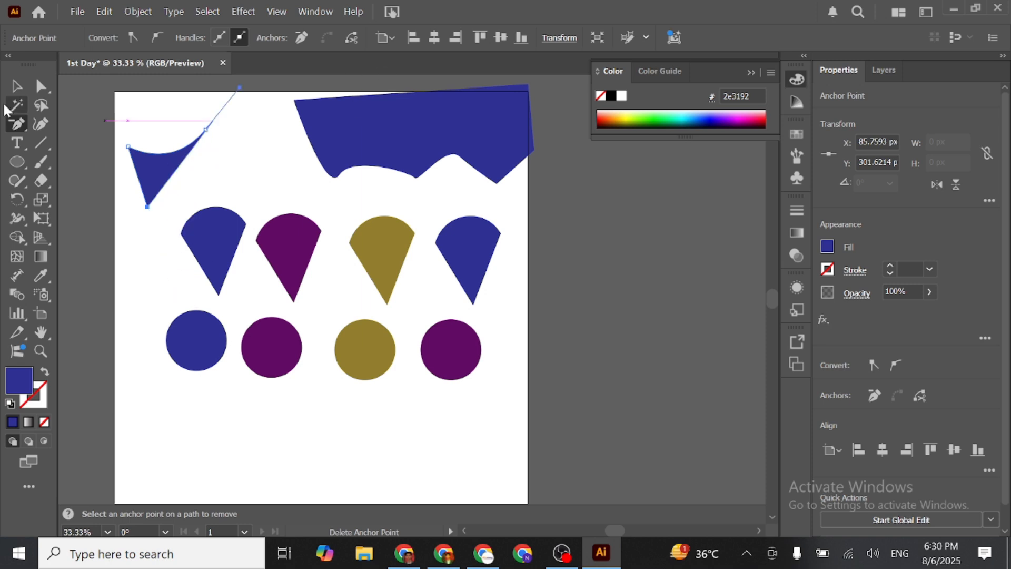
left_click(14, 89)
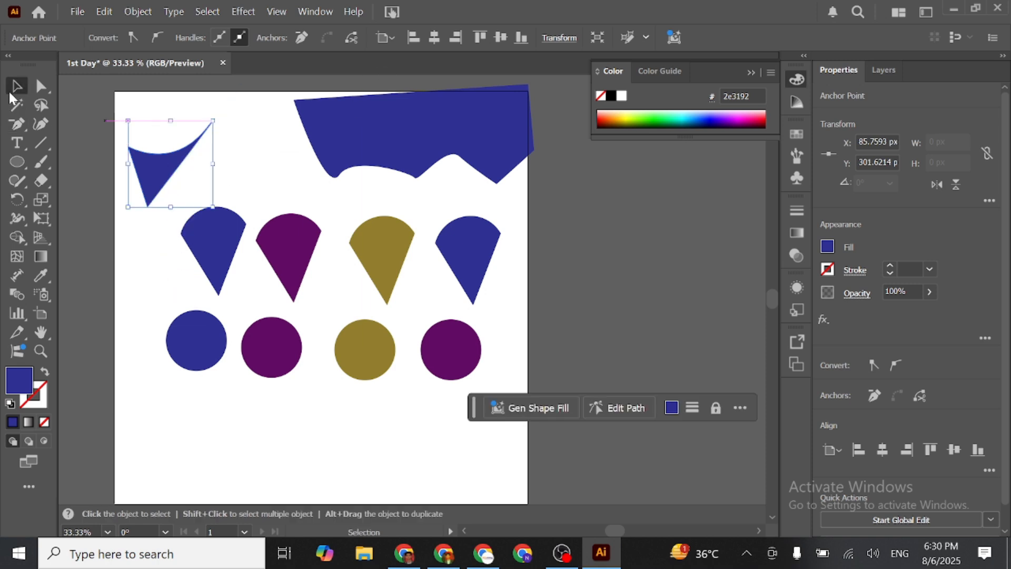
left_click(66, 122)
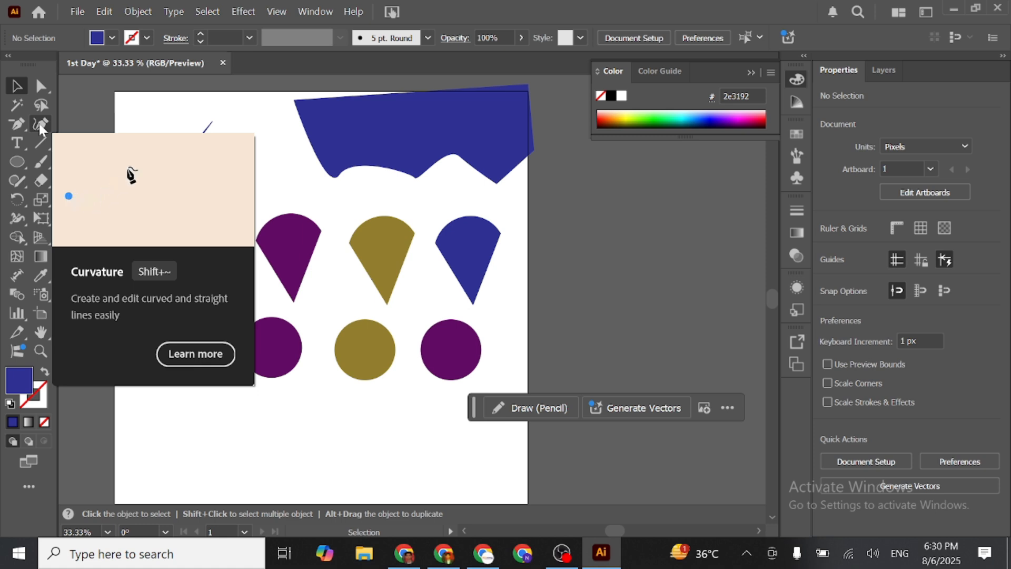
- Draw a closed rounded shape about 1051 x 725 px over the wedges and circles with the Curvature tool, and delete it
left_click(39, 124)
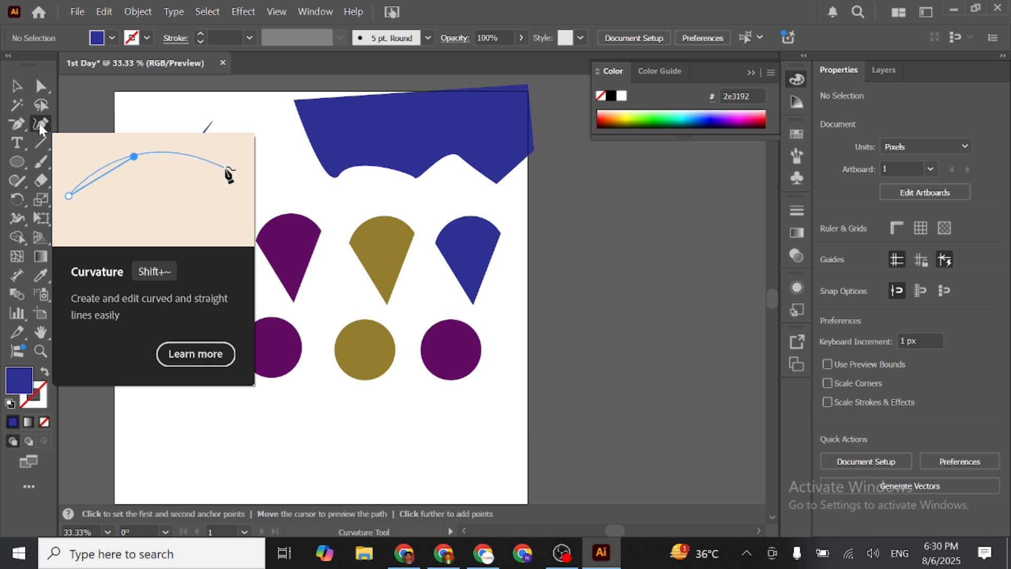
left_click(180, 426)
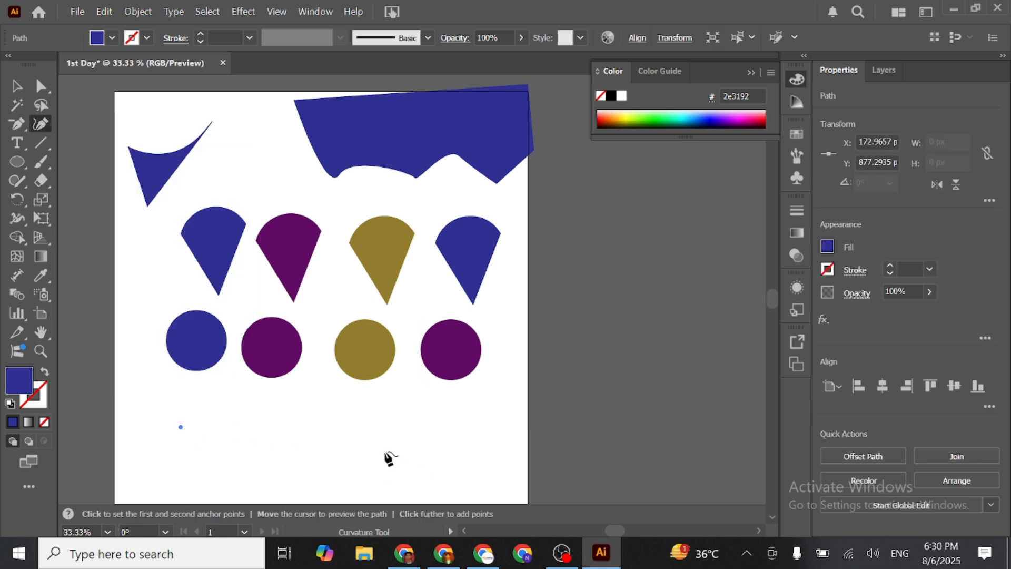
left_click(431, 435)
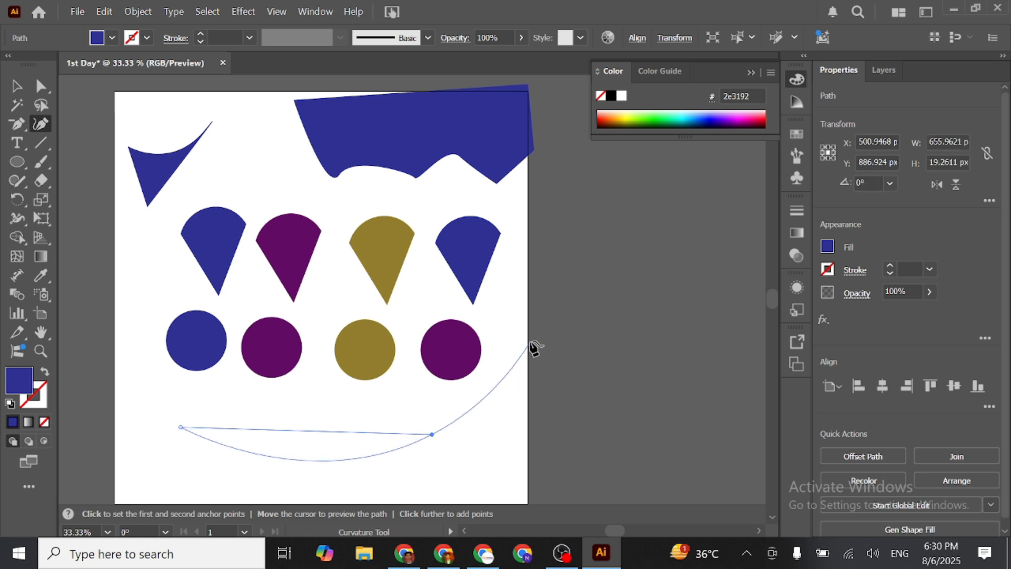
left_click(538, 291)
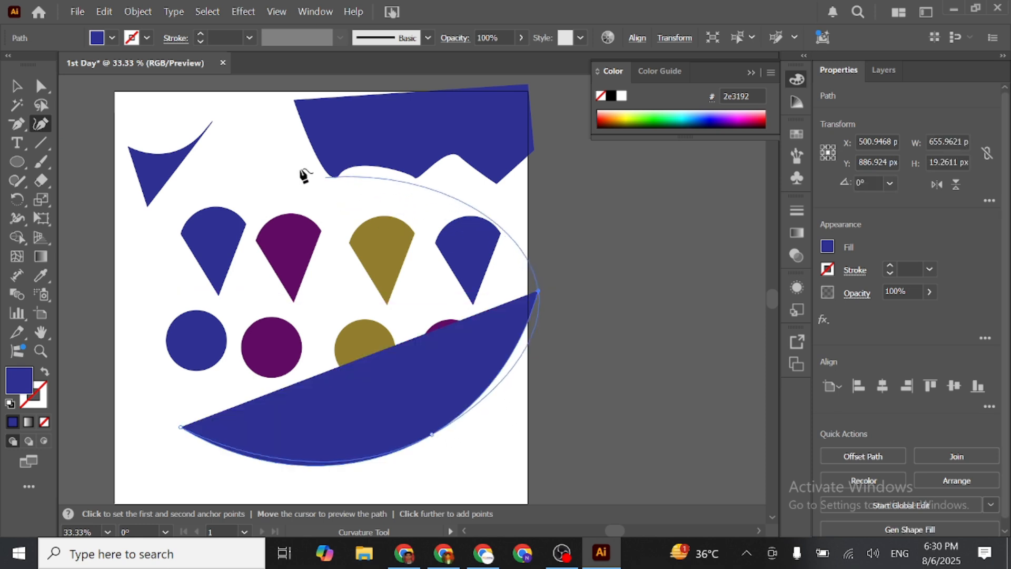
left_click(154, 253)
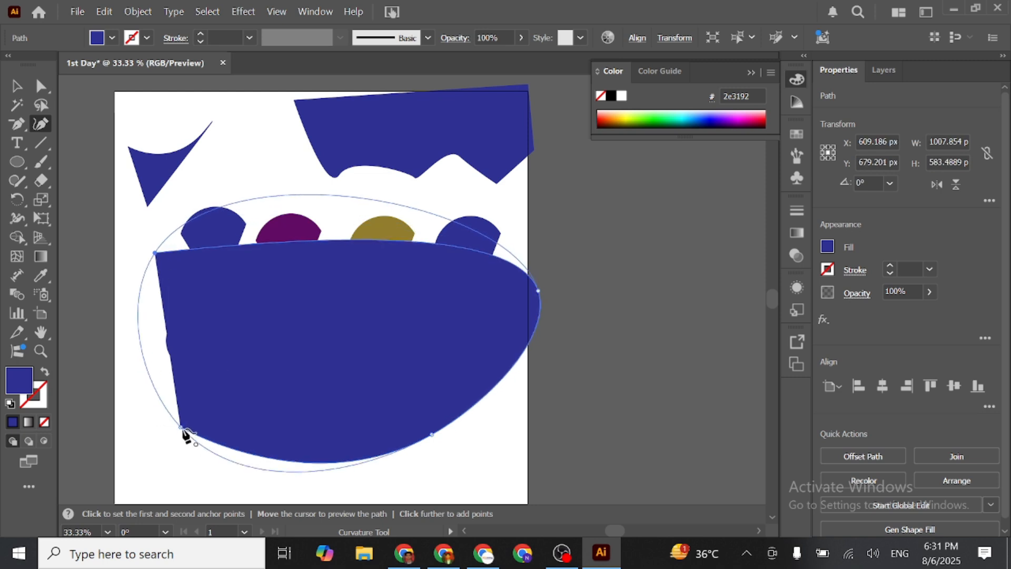
left_click(183, 428)
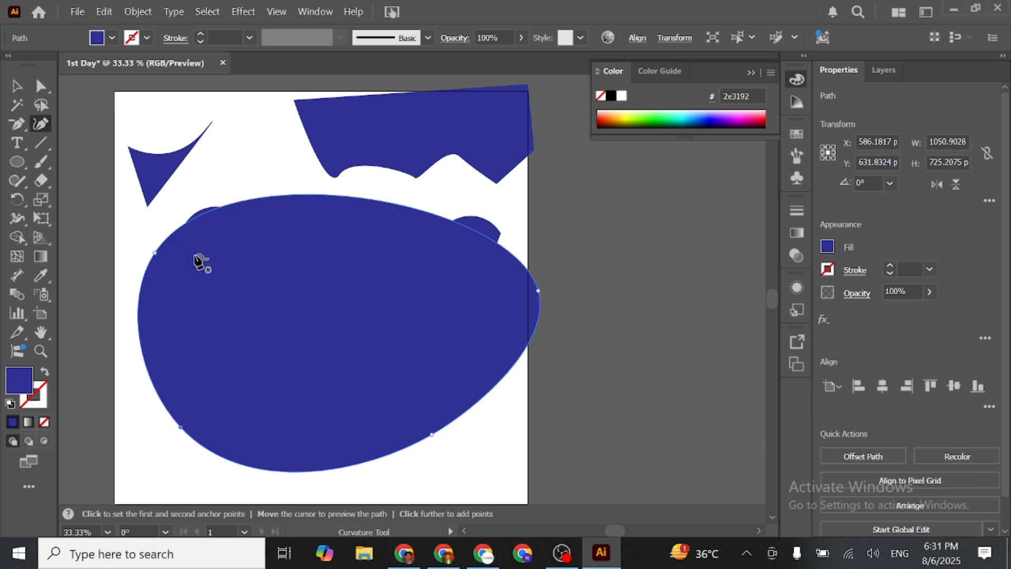
key("Delete")
key("Delete")
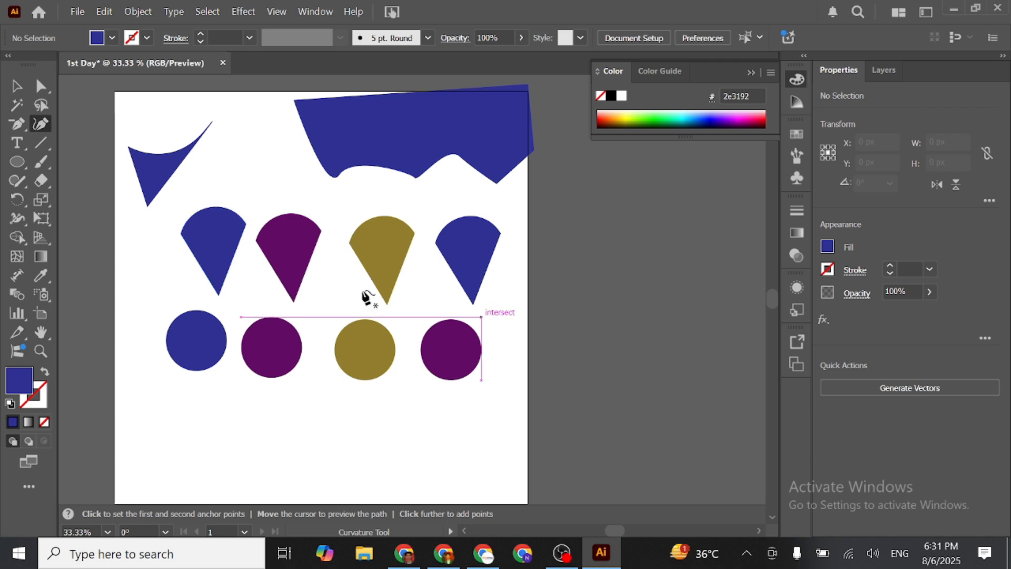
- Add 12 pt Myriad Pro point text reading "Skills Development" below the circles
left_click(17, 142)
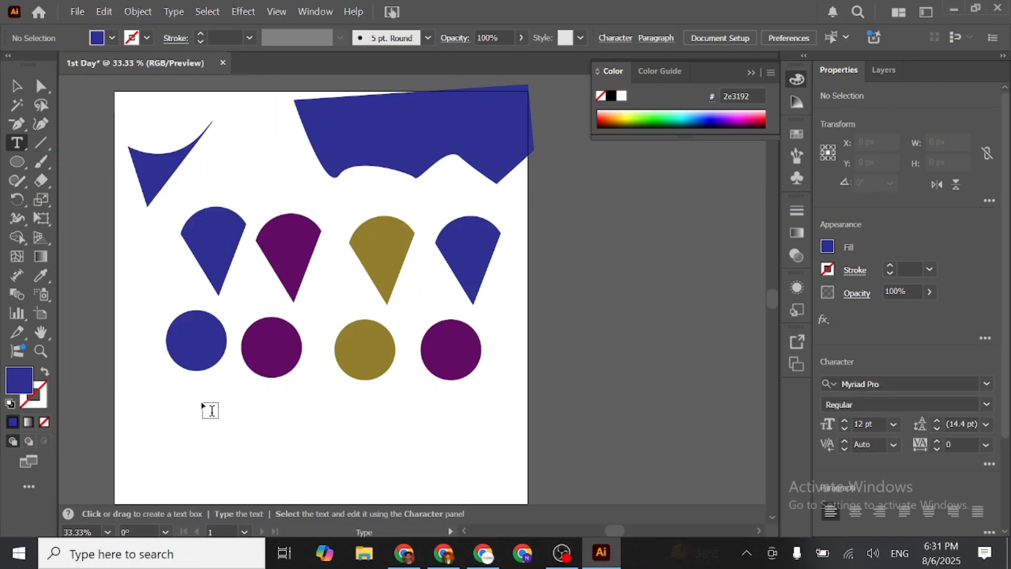
left_click(221, 436)
scroll(216, 438, "up", 5)
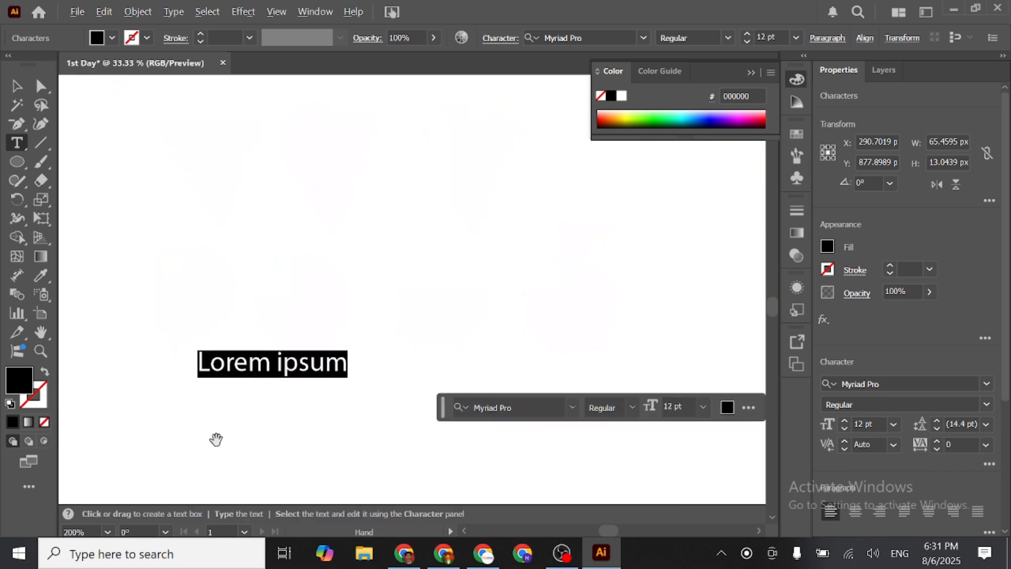
scroll(300, 387, "down", 2)
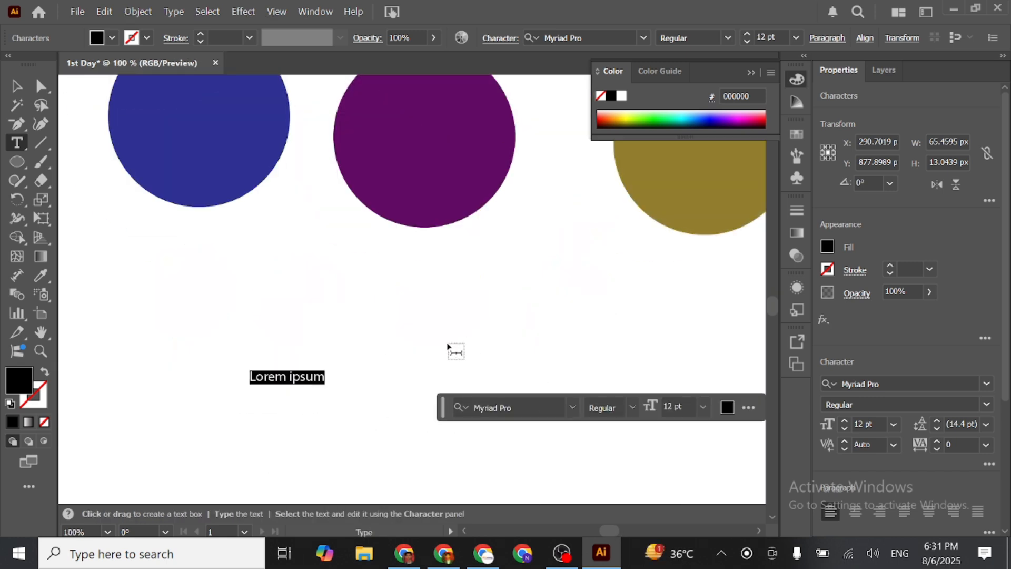
type("Skills")
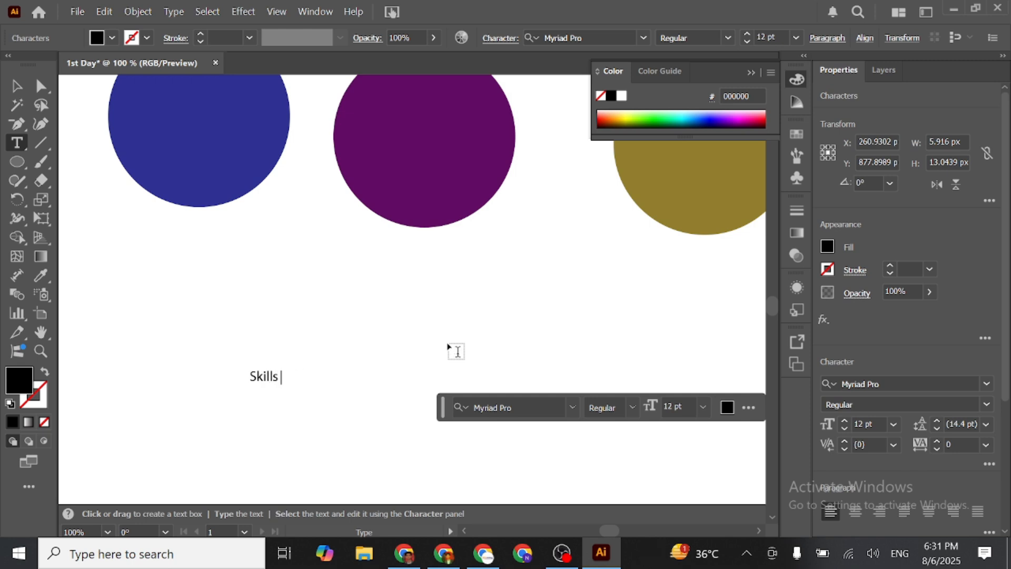
type(" nDee")
key("BackSpace")
type("Develop")
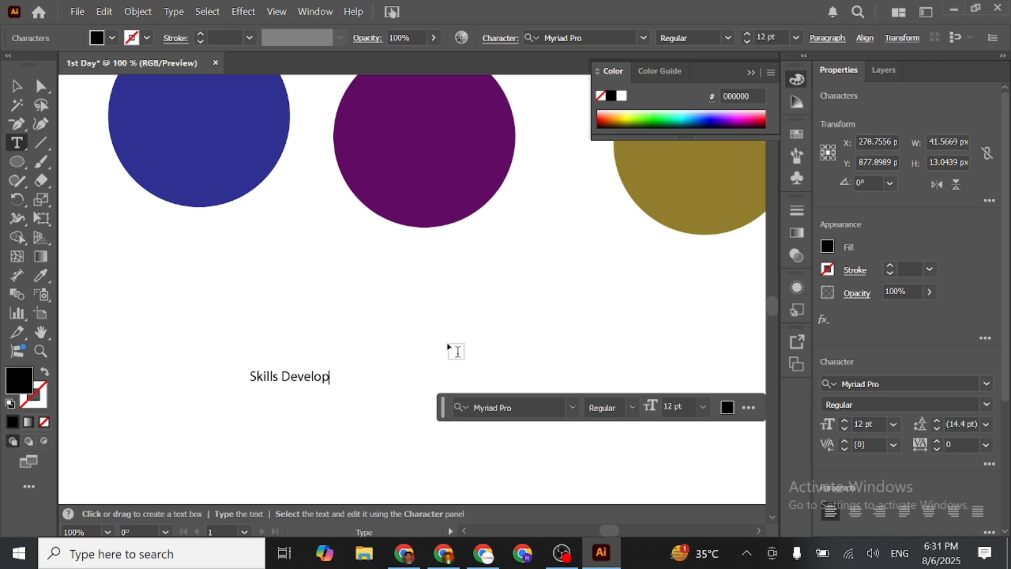
type("ment")
key("Return")
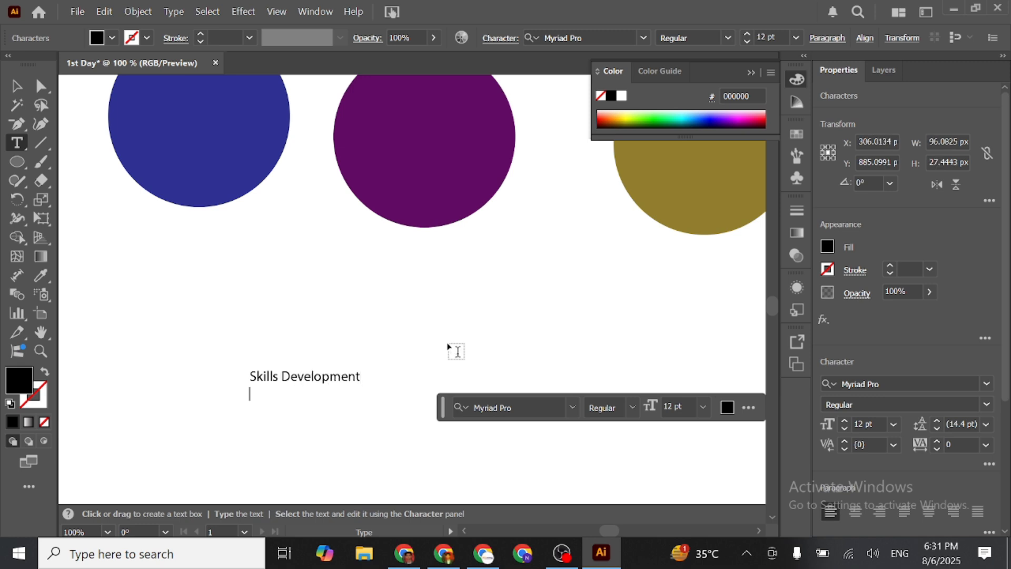
- Shrink and flip the "Skills Development" text by its bounding box, and undo the transformation
left_click(17, 85)
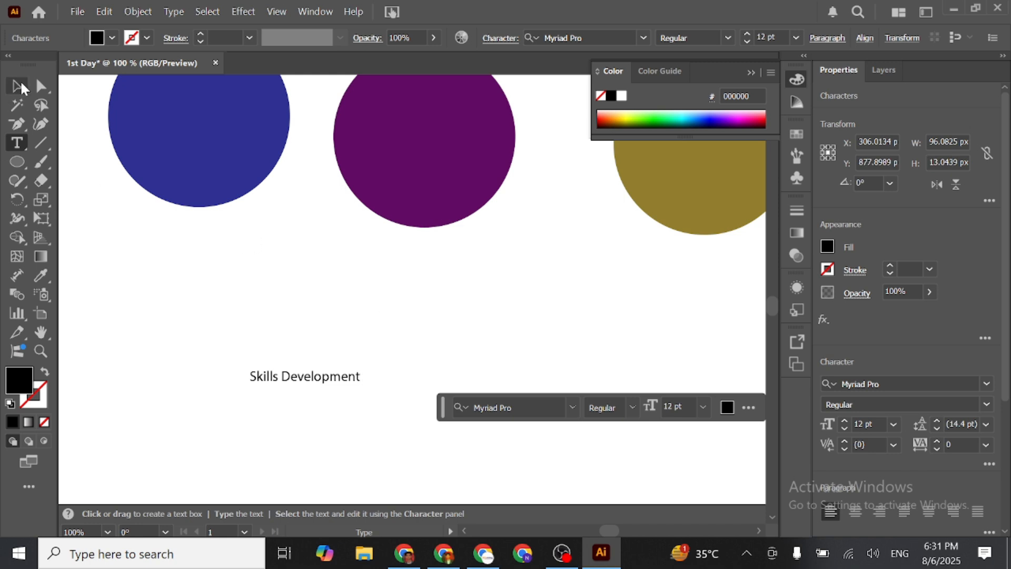
left_click_drag(366, 378, 279, 364)
left_click(225, 401)
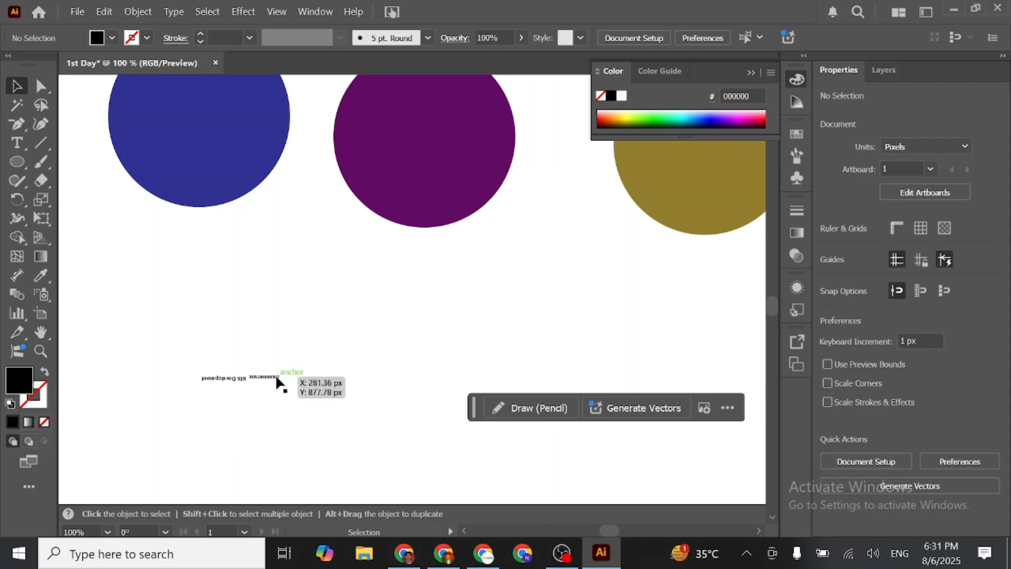
key("ctrl+z")
key("ctrl+z")
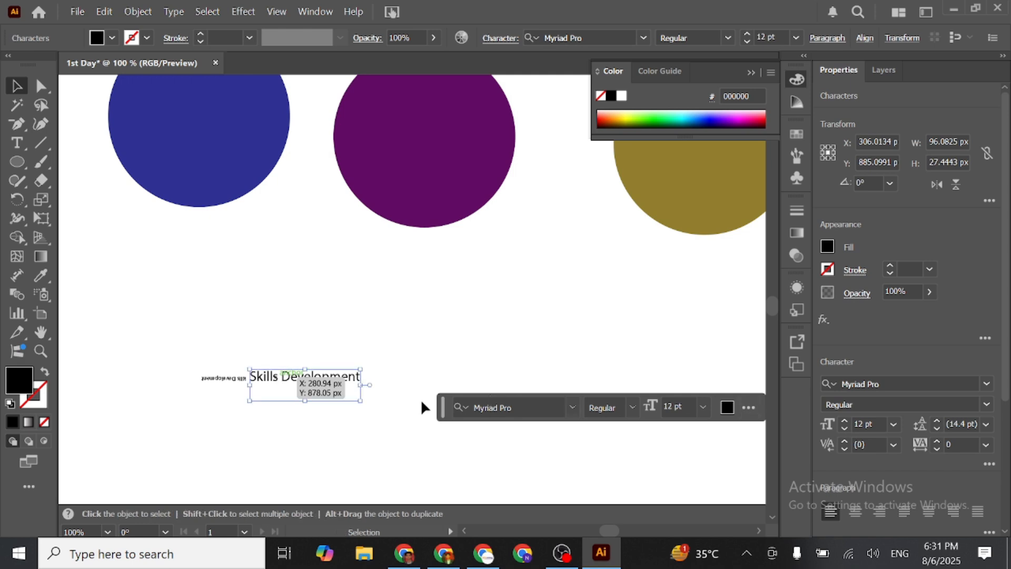
- Scale the "Skills Development" text proportionally to about 340 px wide and deselect it
key("space")
scroll(325, 411, "up", 1)
scroll(324, 412, "down", 1)
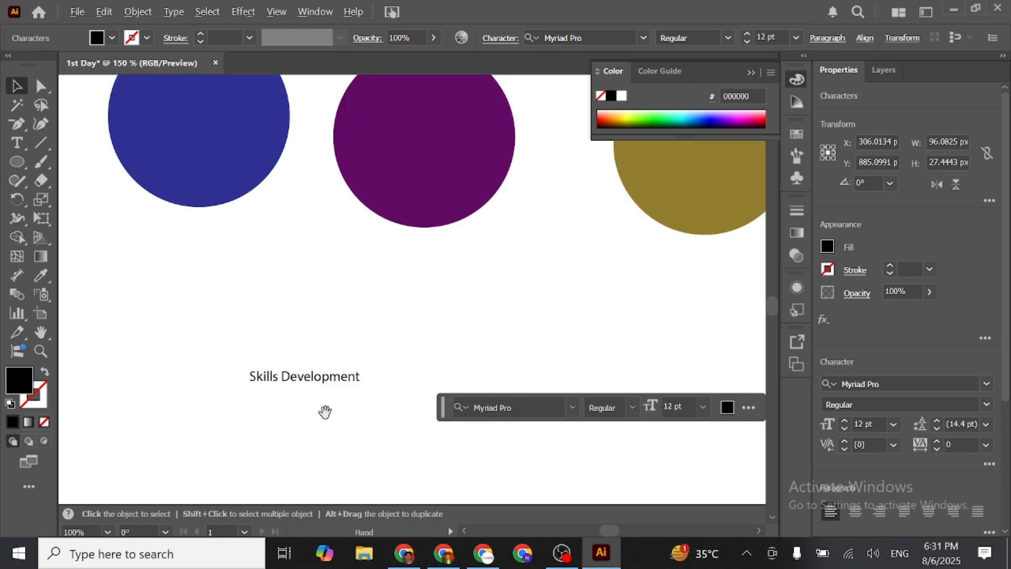
key("ctrl")
left_click(361, 380)
left_click_drag(364, 376, 643, 379)
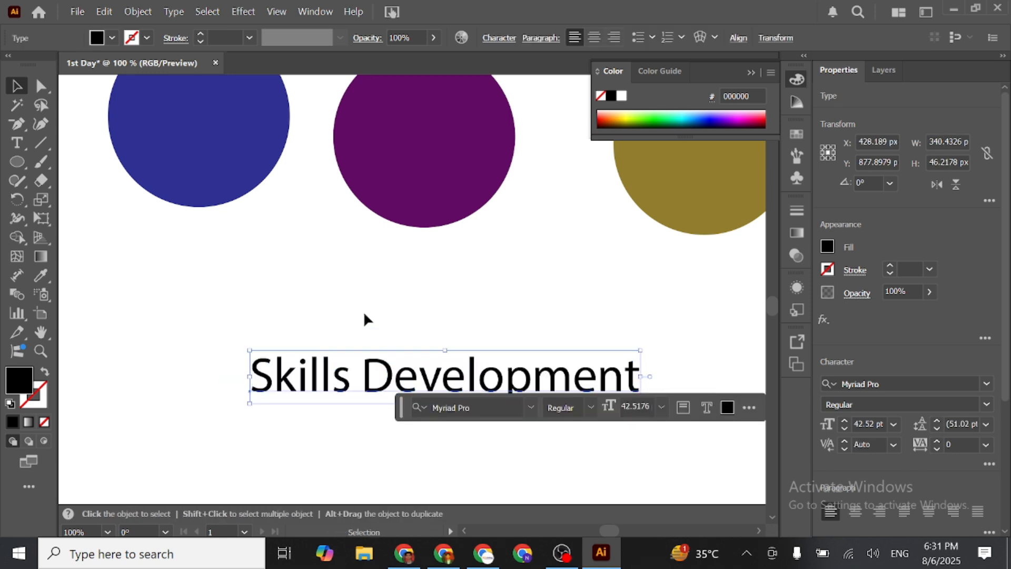
scroll(363, 312, "down", 3)
left_click(95, 262)
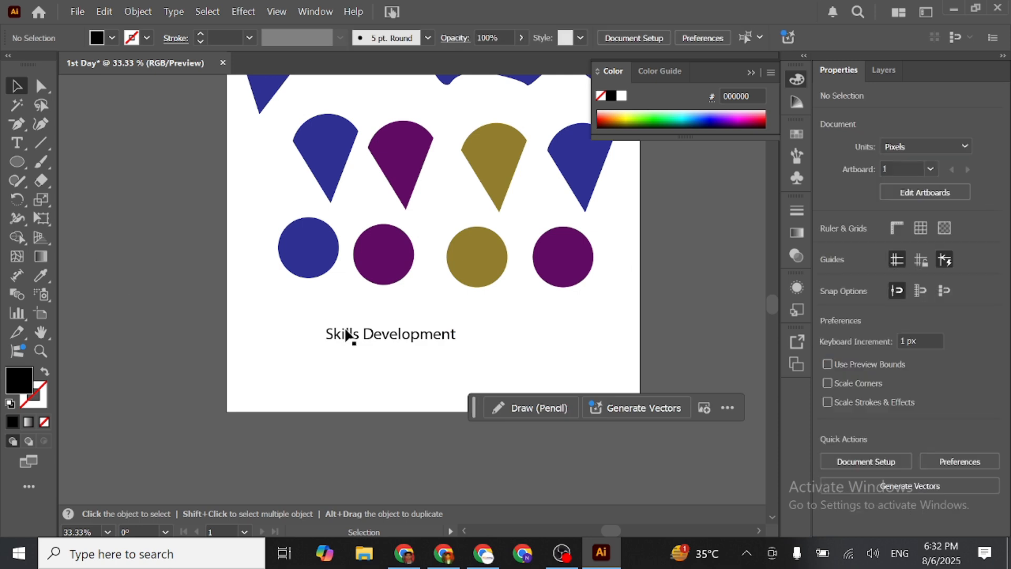
- Enlarge the "Skills Development" text proportionally to about 941 px wide and center it beneath the row of circles
left_click(367, 337)
left_click_drag(462, 334, 678, 334)
left_click_drag(476, 342, 409, 332)
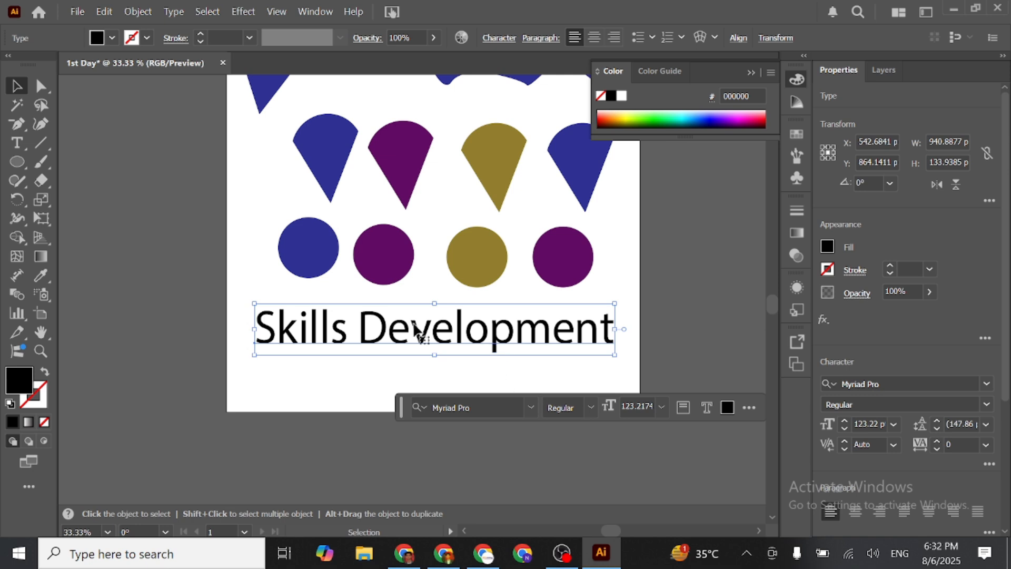
- Fill the "Skills Development" text with the red swatch C=15 M=100 Y=90 K=10
left_click(827, 246)
left_click(766, 304)
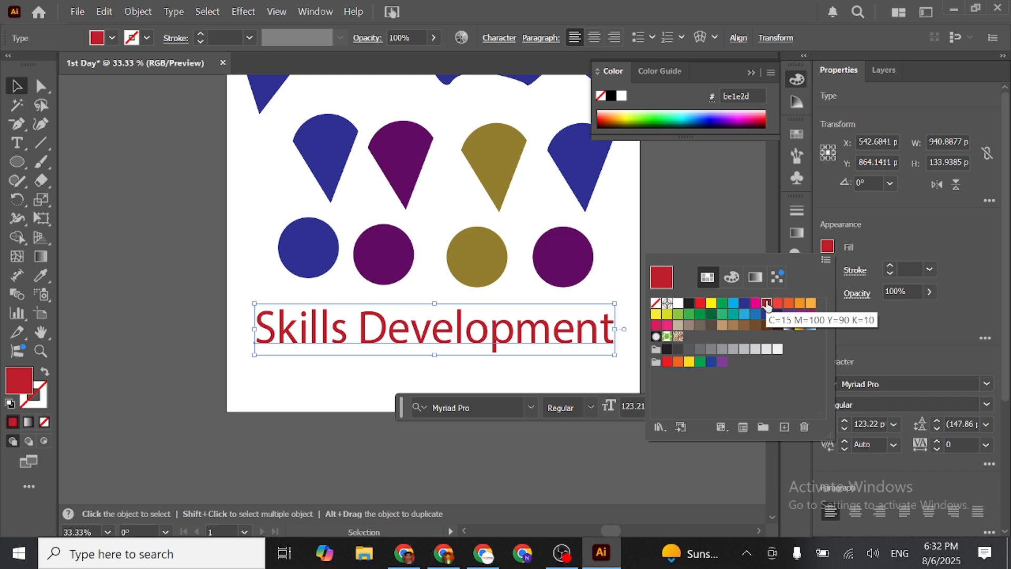
left_click(872, 248)
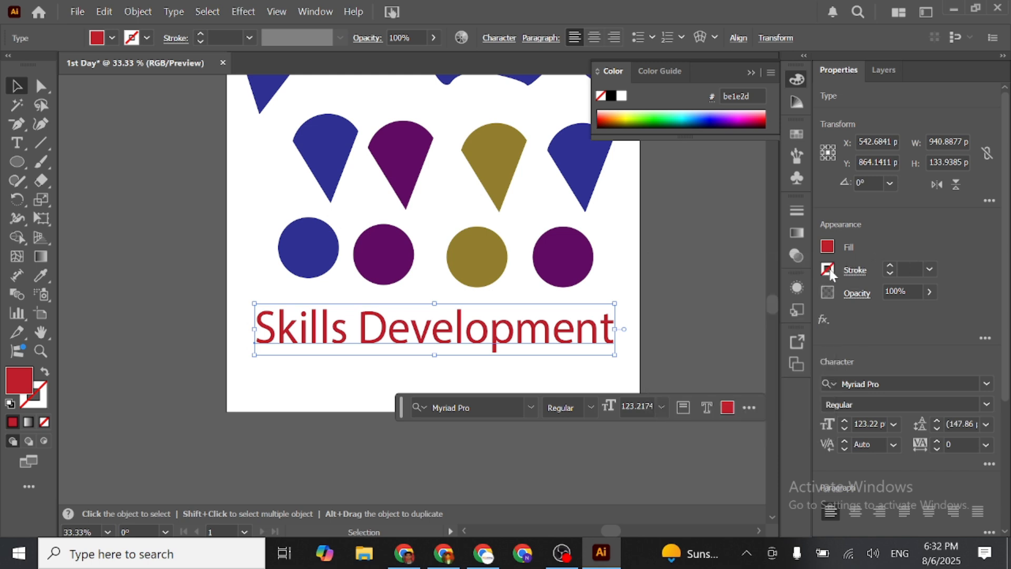
- Give the "Skills Development" text a 1 pt dark blue stroke (262262) and shift it slightly down and to the right
left_click(827, 270)
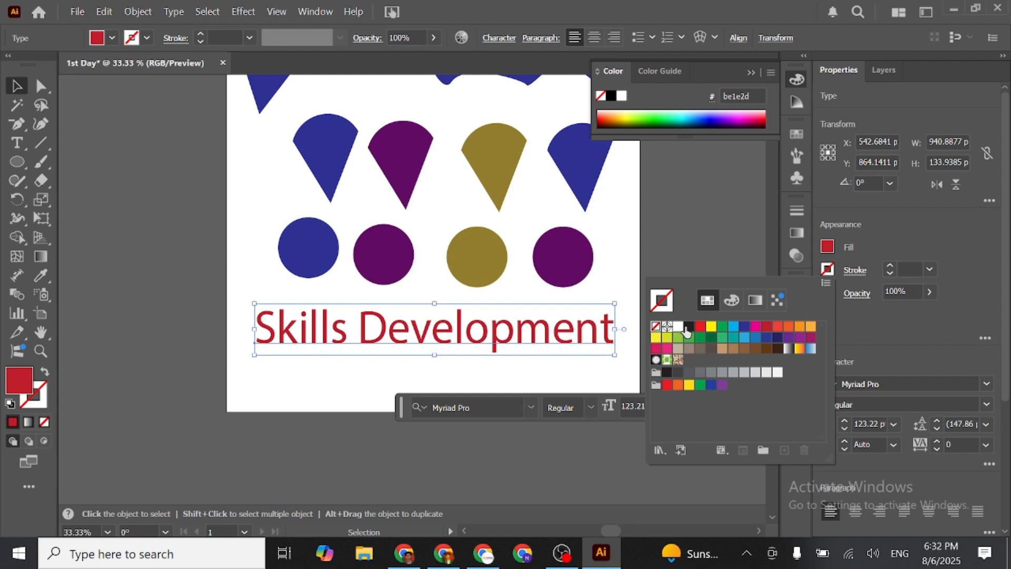
left_click(713, 328)
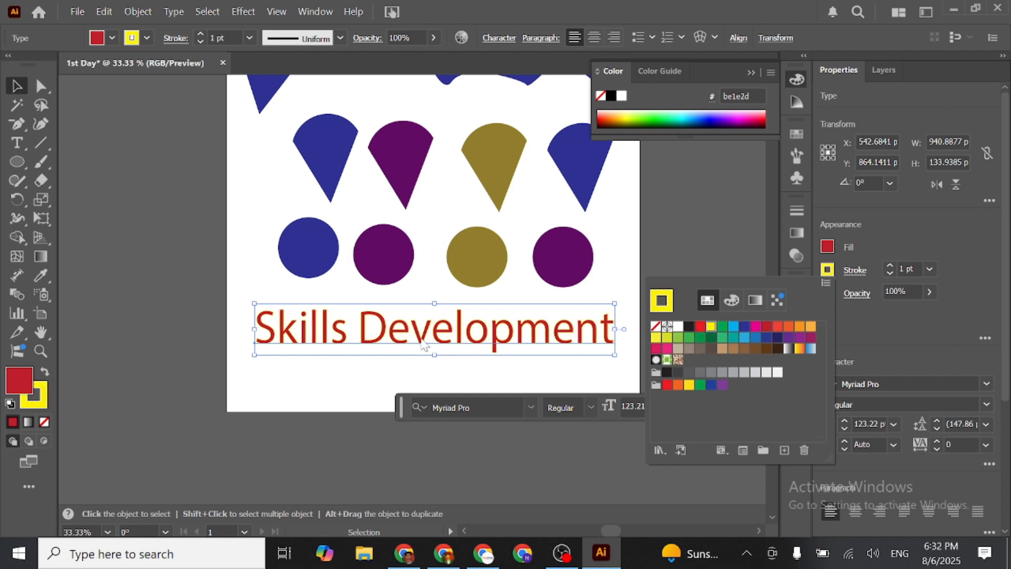
left_click(777, 338)
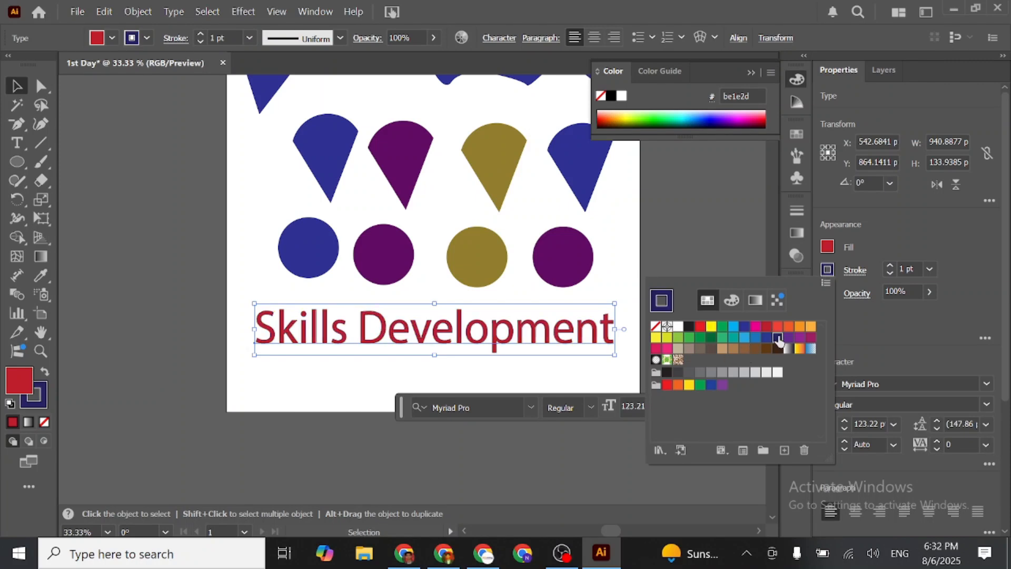
scroll(539, 354, "up", 5)
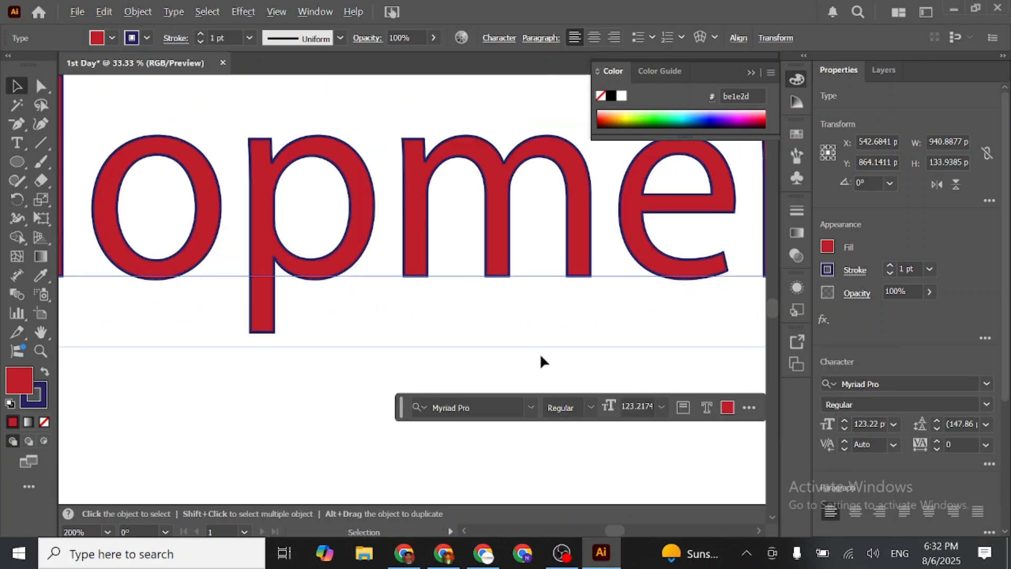
scroll(456, 169, "down", 5)
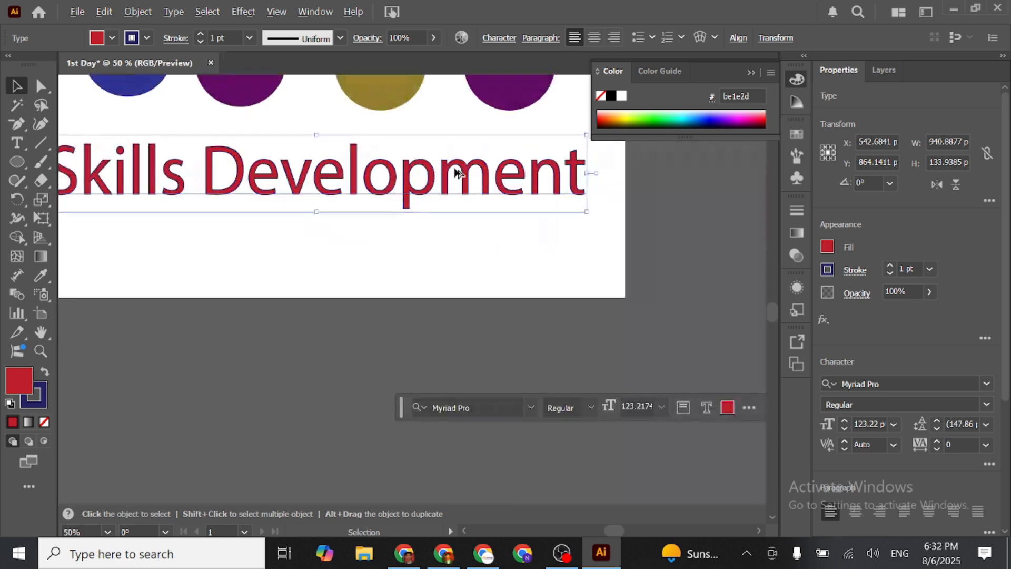
scroll(364, 185, "down", 1)
left_click(460, 350)
mouse_move(416, 348)
left_mouse_down()
mouse_move(375, 163)
mouse_move(191, 105)
mouse_move(379, 280)
mouse_move(416, 359)
left_mouse_up()
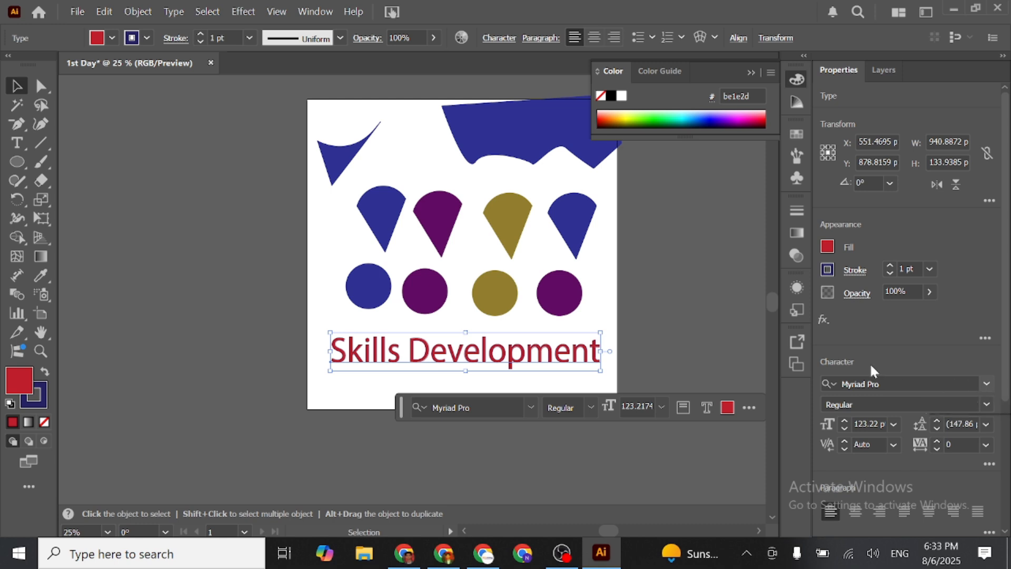
- Change the "Skills Development" text's font to Pattaya Regular and move it up against the circles
left_click(980, 377)
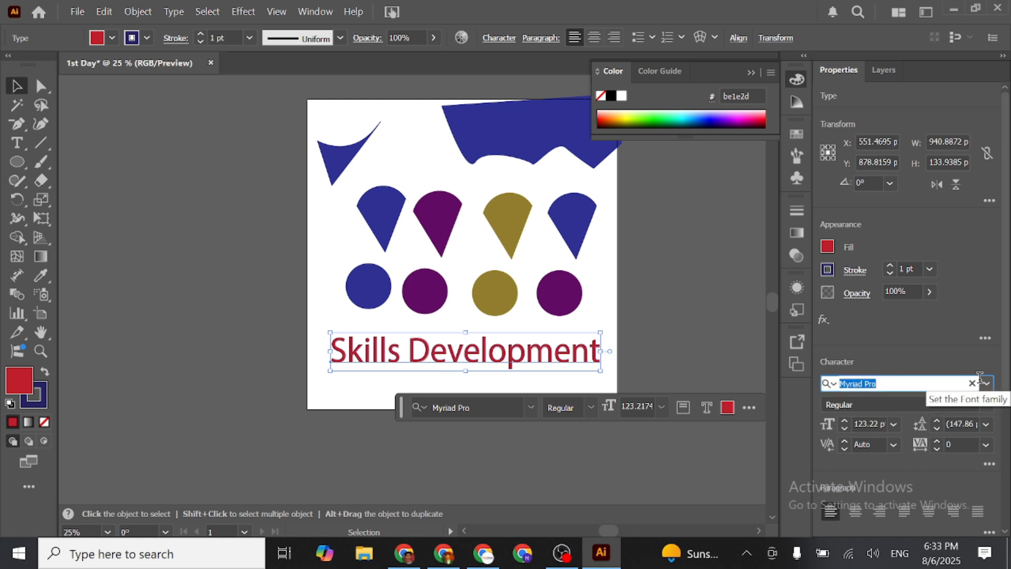
left_click(986, 384)
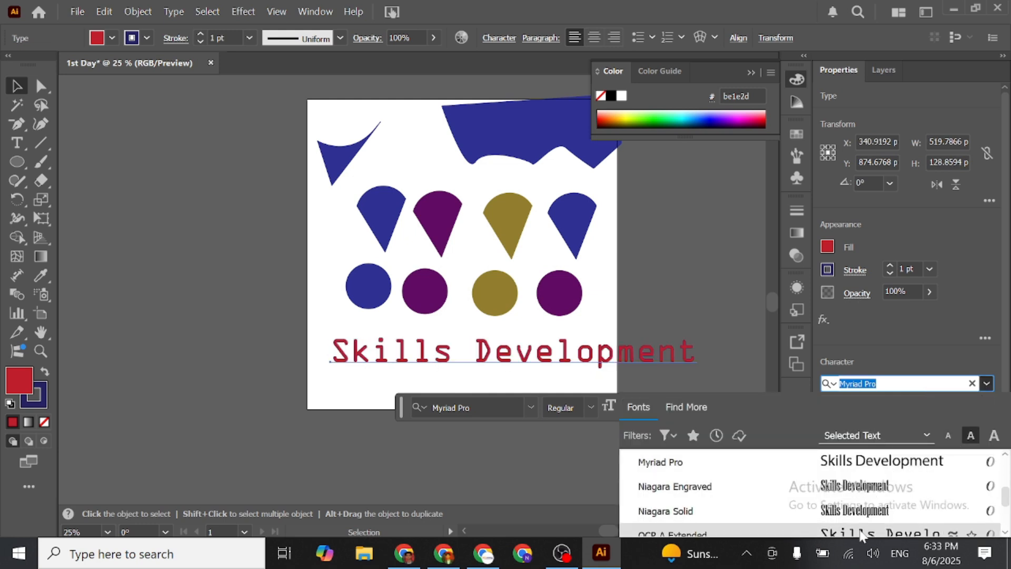
scroll(862, 534, "down", 3)
left_click(866, 483)
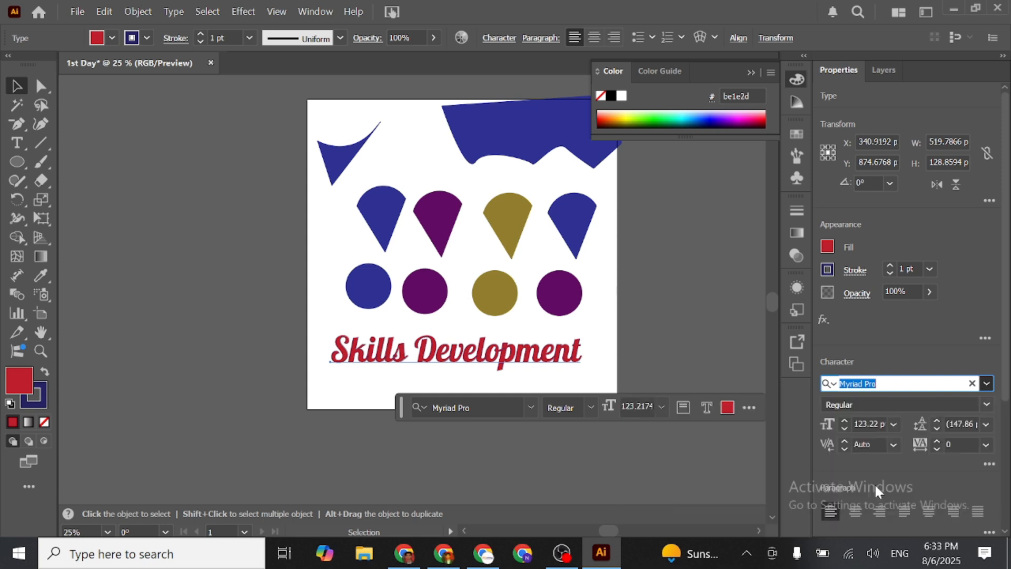
mouse_move(501, 362)
left_mouse_down()
mouse_move(173, 163)
mouse_move(251, 153)
mouse_move(517, 244)
mouse_move(513, 348)
left_mouse_up()
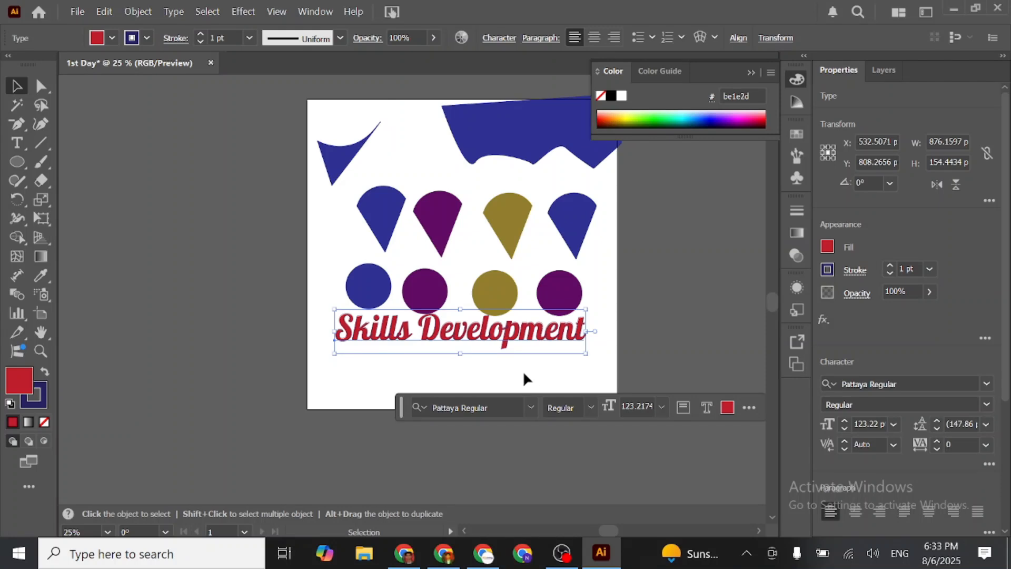
- Draw a 100 px line at 45° and a nearly horizontal line about 855 px wide between the cones and circles
left_click(35, 141)
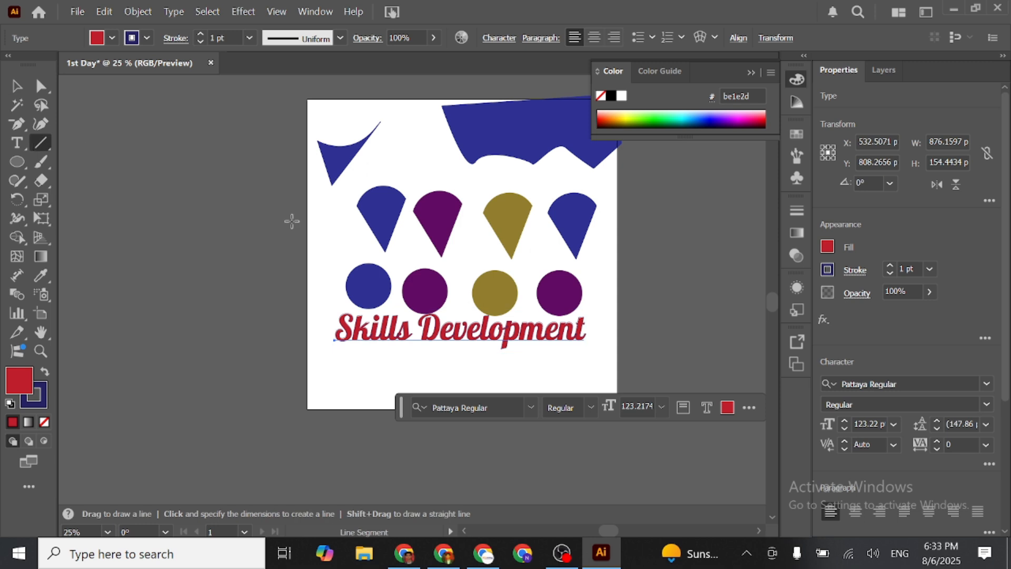
left_click(346, 255)
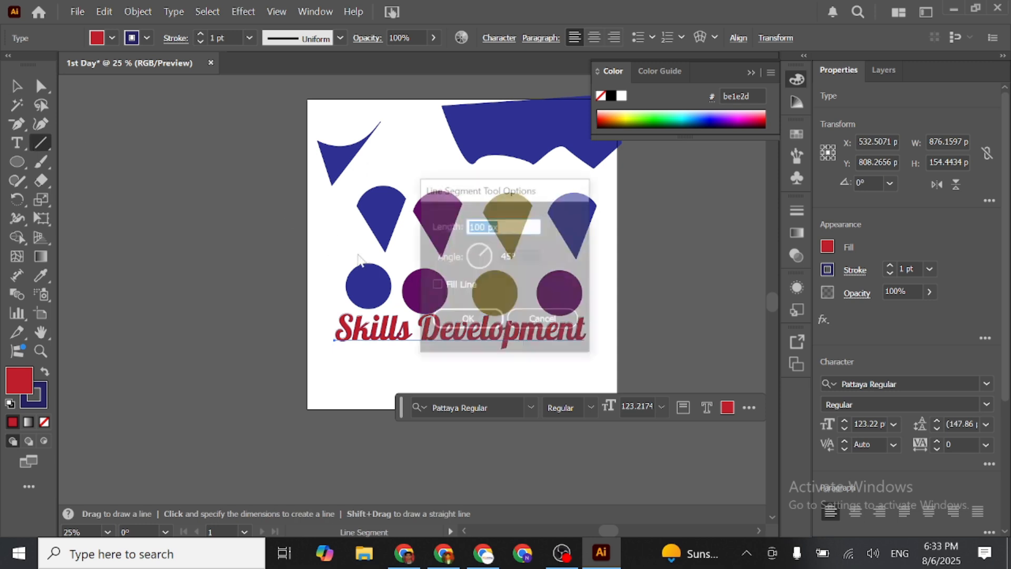
left_click(471, 318)
left_click_drag(355, 236, 581, 259)
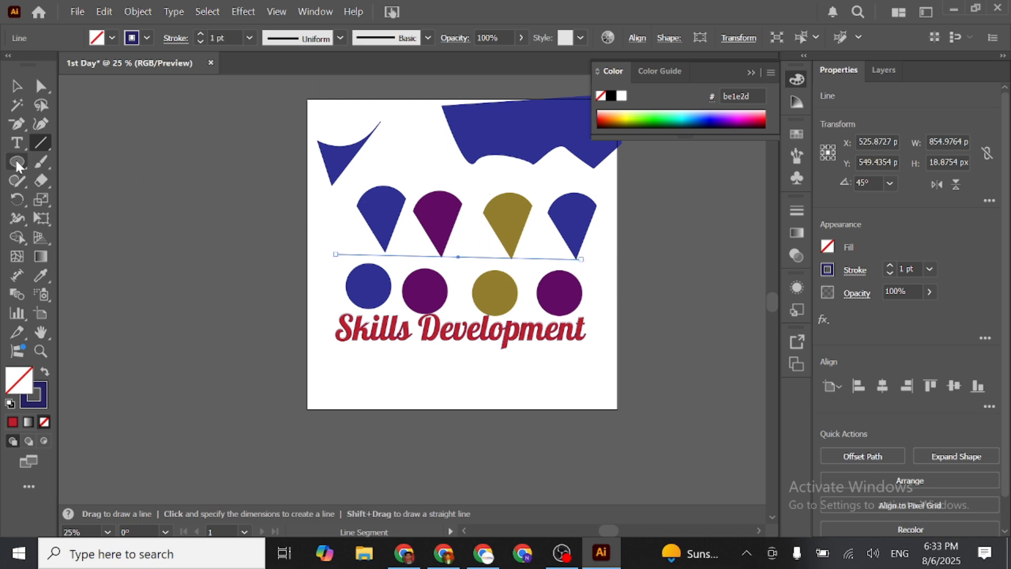
- Paint a looping freehand brush stroke over the shapes, set the fill to 232a7c, and paint another stroke along the artboard's lower left
left_click(45, 163)
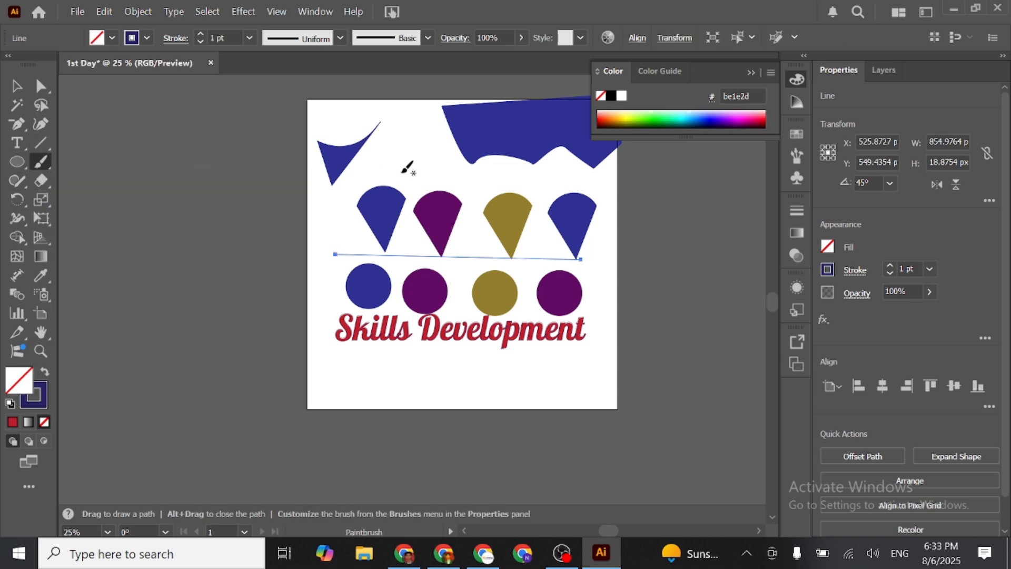
mouse_move(403, 141)
left_mouse_down()
mouse_move(361, 170)
mouse_move(400, 163)
mouse_move(409, 213)
mouse_move(401, 233)
mouse_move(319, 173)
mouse_move(396, 181)
mouse_move(373, 244)
mouse_move(449, 211)
mouse_move(367, 230)
mouse_move(616, 159)
mouse_move(456, 306)
left_mouse_up()
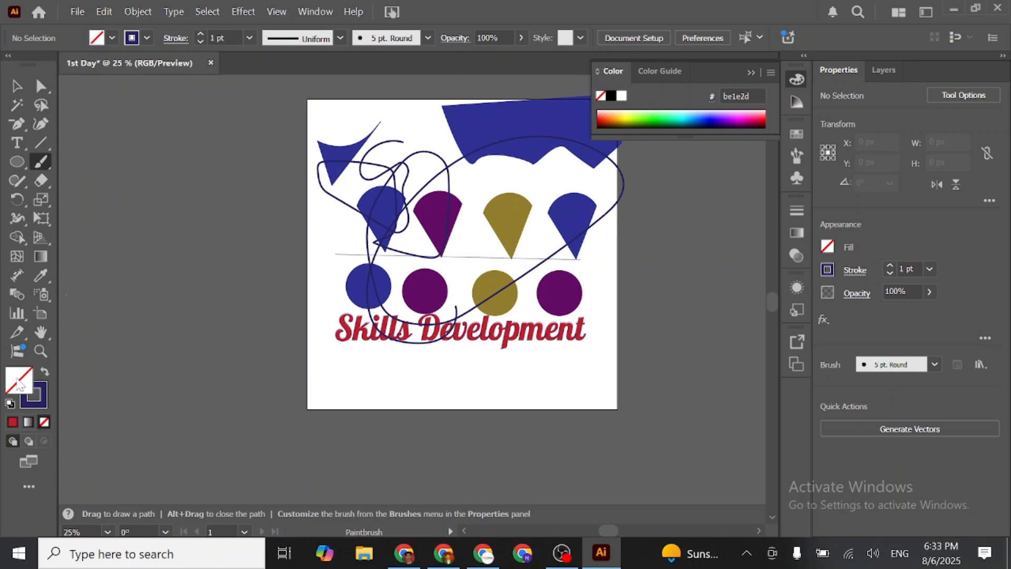
double_click(20, 385)
type("232a7c")
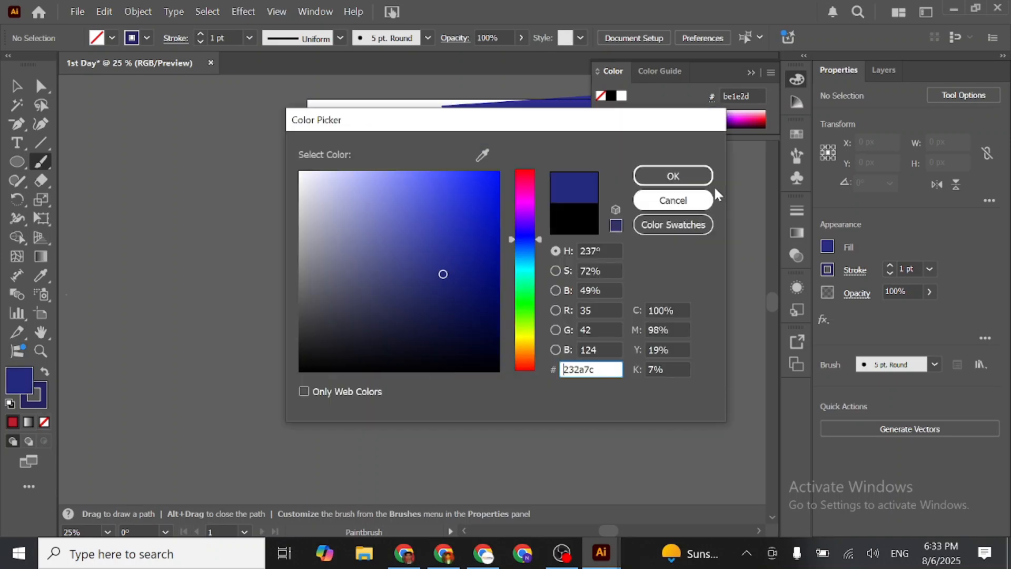
left_click(676, 176)
mouse_move(330, 241)
left_mouse_down()
mouse_move(314, 302)
mouse_move(333, 356)
mouse_move(357, 370)
mouse_move(431, 377)
left_mouse_up()
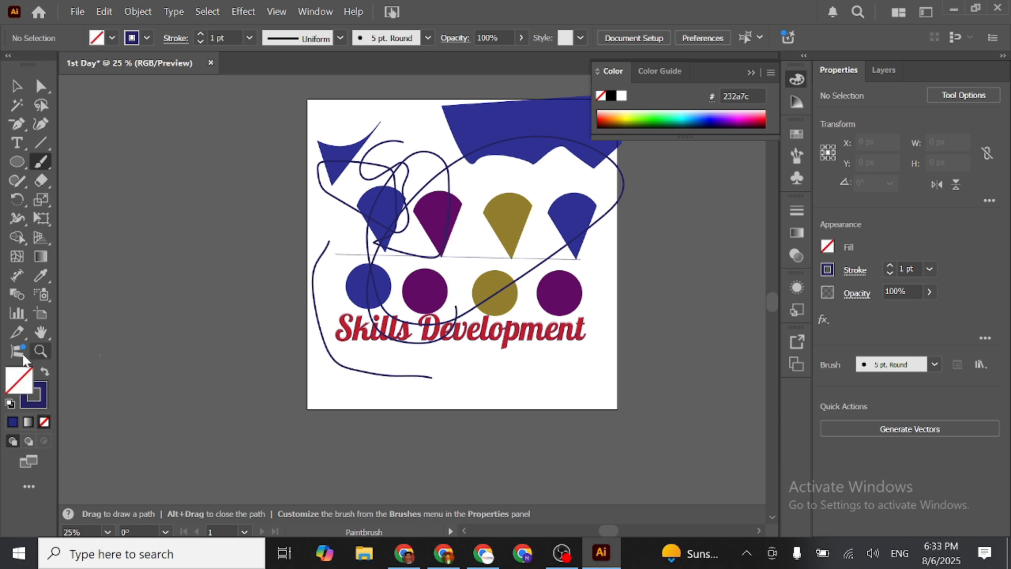
- Set the stroke colour to pink ff0055 and paint a brush stroke around the artboard's lower right
left_click(42, 395)
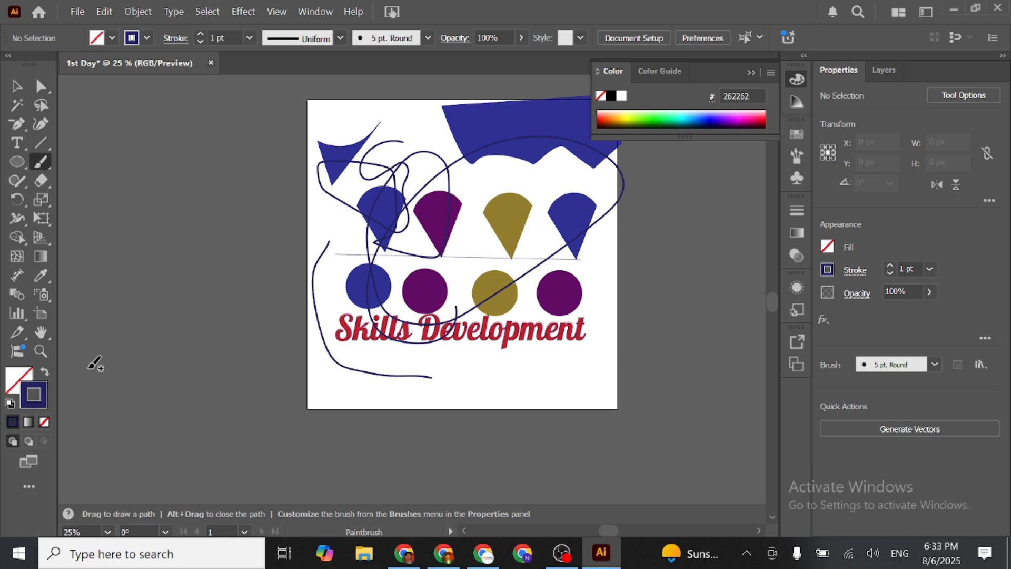
double_click(42, 394)
left_click(523, 179)
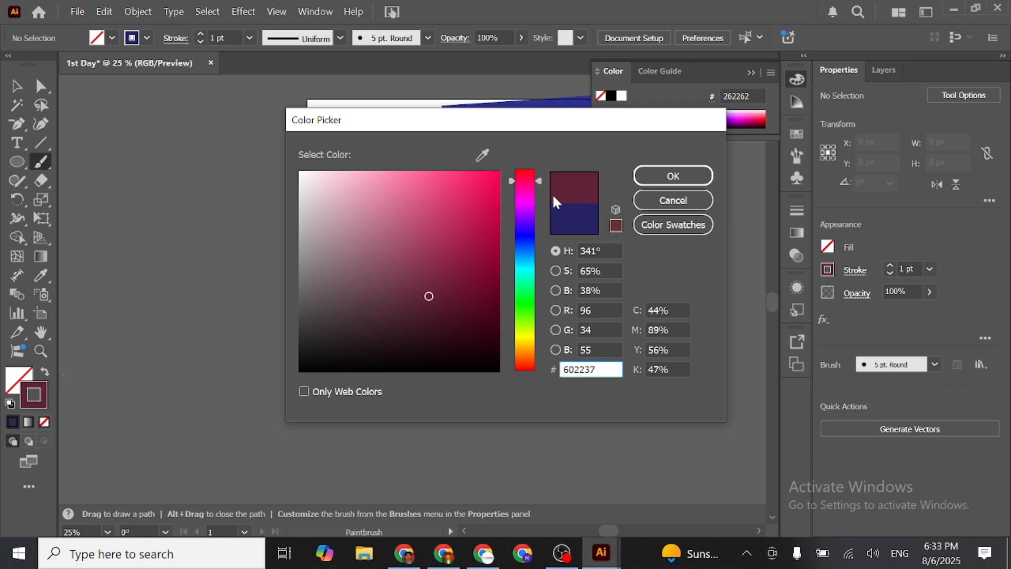
left_click_drag(491, 176, 507, 164)
left_click(673, 175)
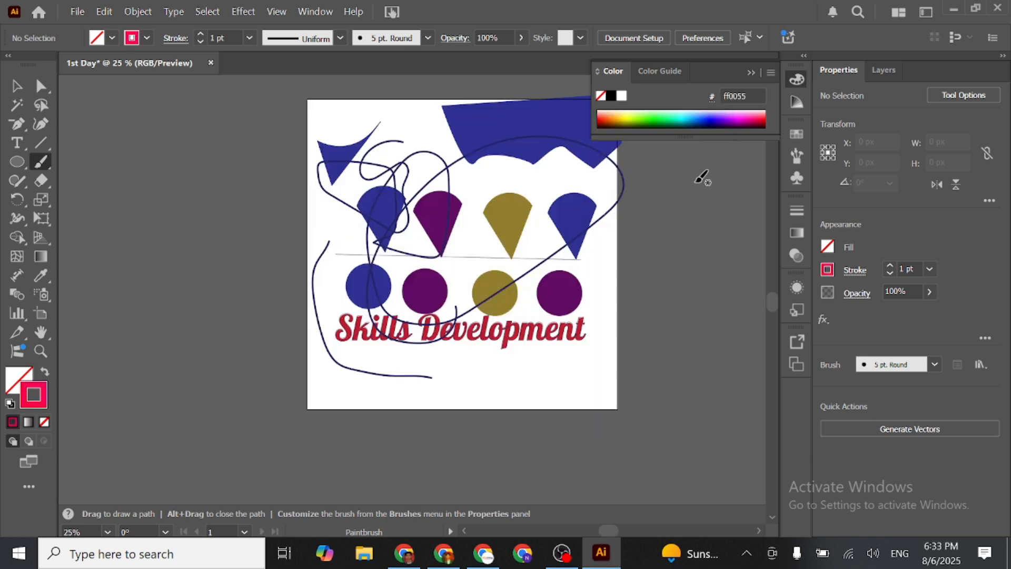
mouse_move(591, 227)
left_mouse_down()
mouse_move(598, 358)
mouse_move(482, 363)
left_mouse_up()
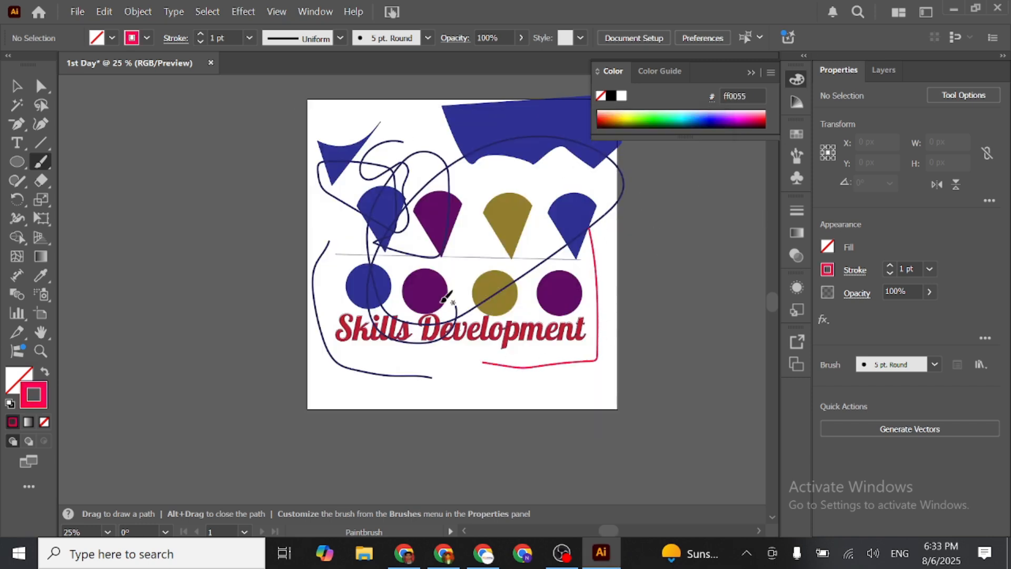
- Set the stroke weight to 14 pt and paint three thick crossing brush strokes beside and onto the artboard
left_click(247, 37)
left_click(278, 299)
left_click_drag(230, 136, 210, 354)
left_click_drag(145, 126, 363, 403)
left_click_drag(254, 175, 157, 317)
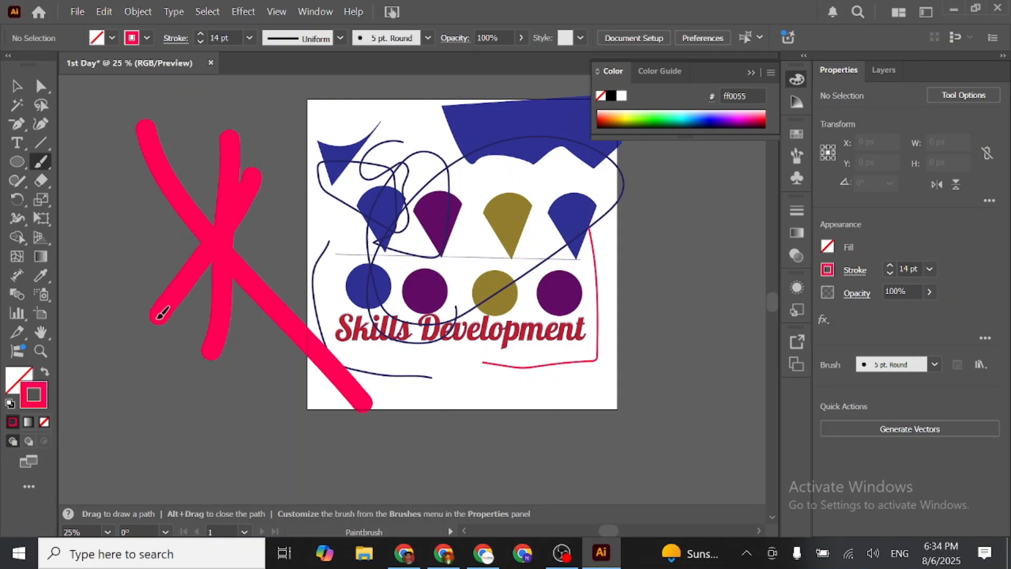
- Undo all brush strokes, both lines, and the text's move and font change
left_click_drag(377, 381, 341, 348)
key("ctrl+z")
key("ctrl+z")
key("ctrl+z")
key("ctrl+z")
key("ctrl+z")
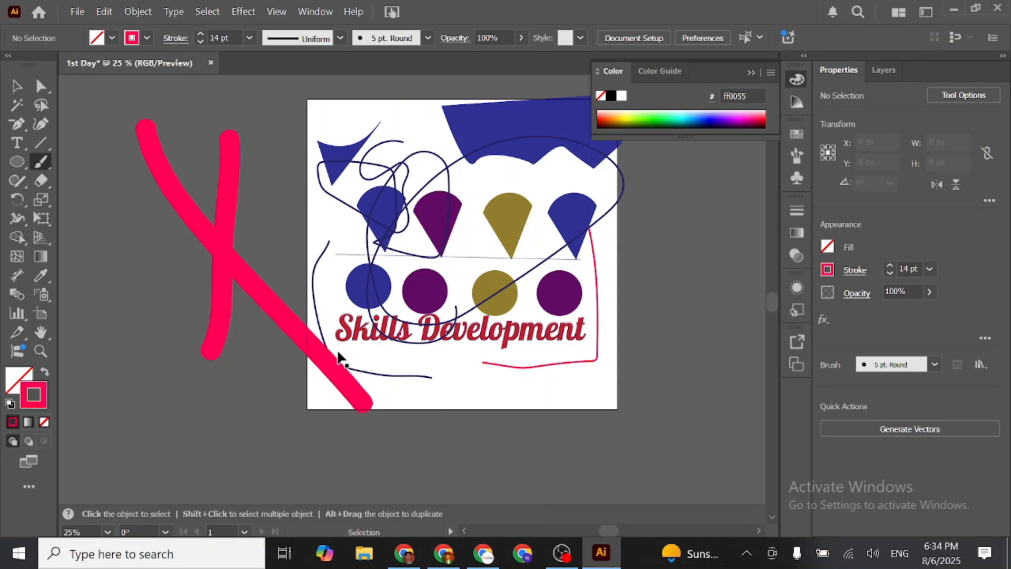
key("ctrl+z")
key("ctrl+z")
key("ctrl+z")
key("ctrl+z")
key("ctrl+z")
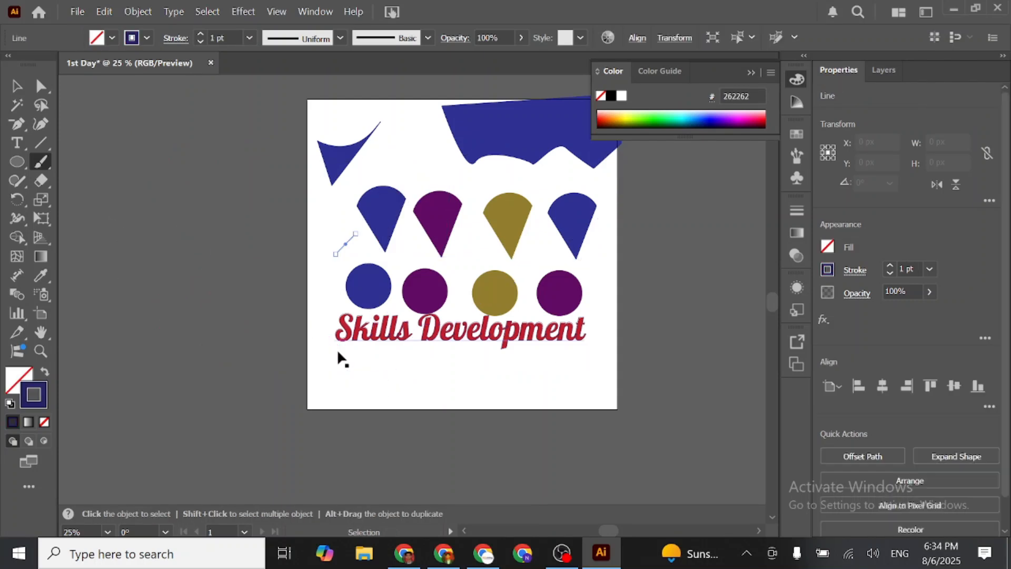
key("ctrl+z")
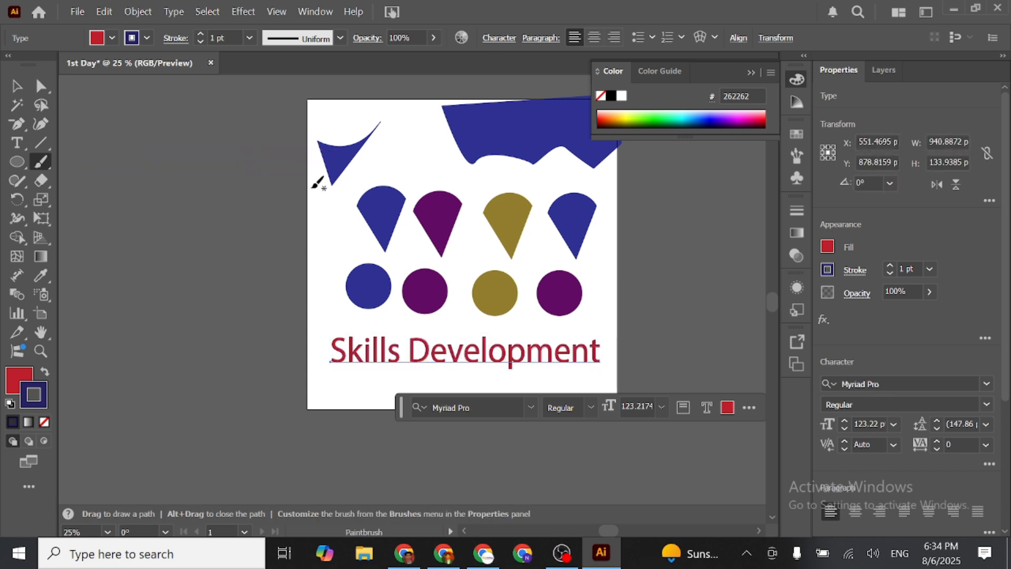
- Delete the two blue freeform shapes at the top of the artboard
left_click(18, 86)
left_click_drag(304, 122, 704, 380)
left_click(294, 301)
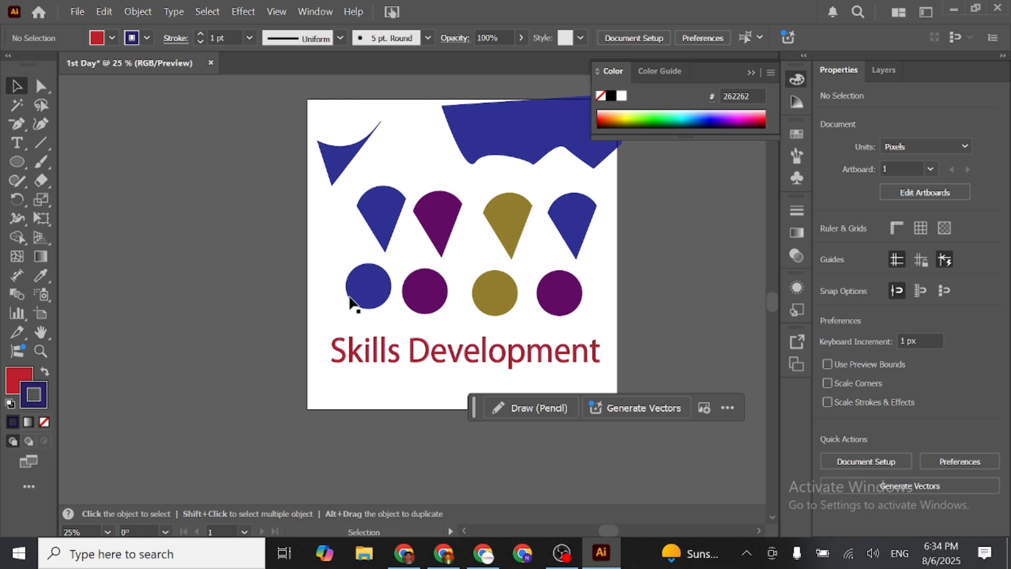
left_click(450, 152)
key("Delete")
- Move the cones, circles and text together up to the artboard's top edge, centred at about X 533 px, Y 317 px
left_click_drag(319, 182, 627, 369)
left_click_drag(489, 352, 448, 331)
scroll(485, 279, "up", 1)
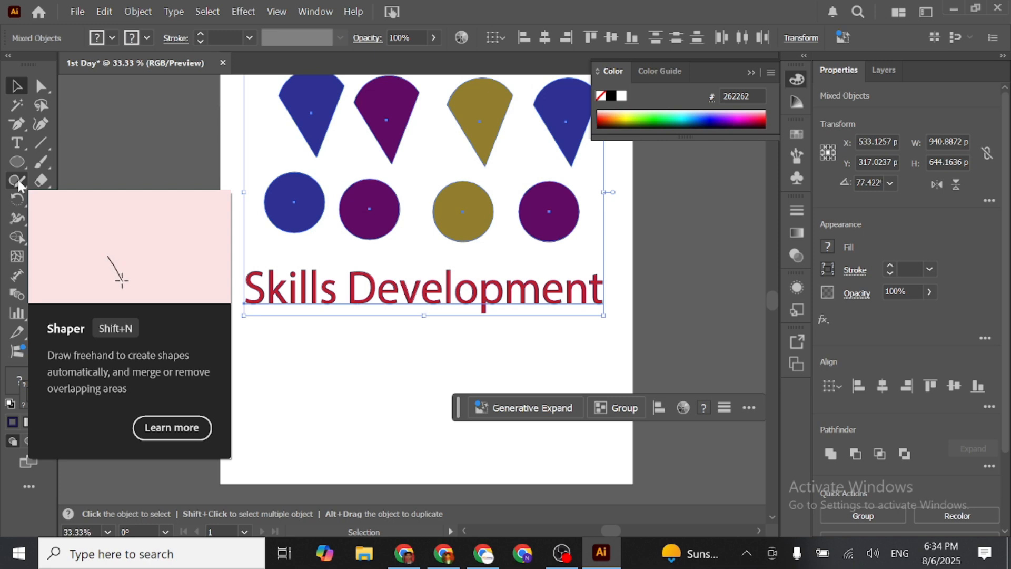
- Sketch an inverted triangle about 267 × 231 px, a square, an ellipse, a rectangle and a small circle below the text with the Shaper tool
left_click(18, 181)
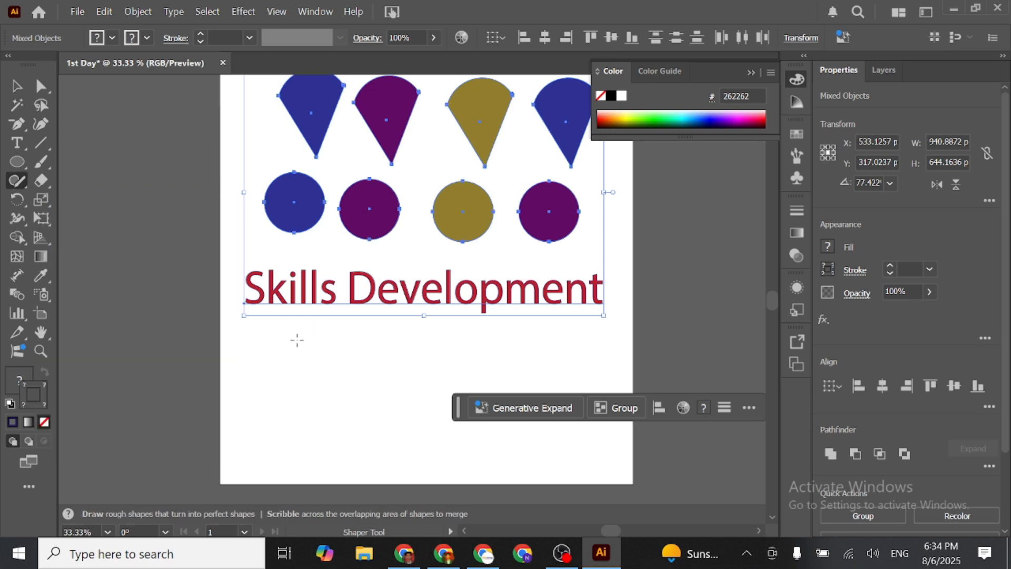
left_click_drag(303, 352, 395, 353)
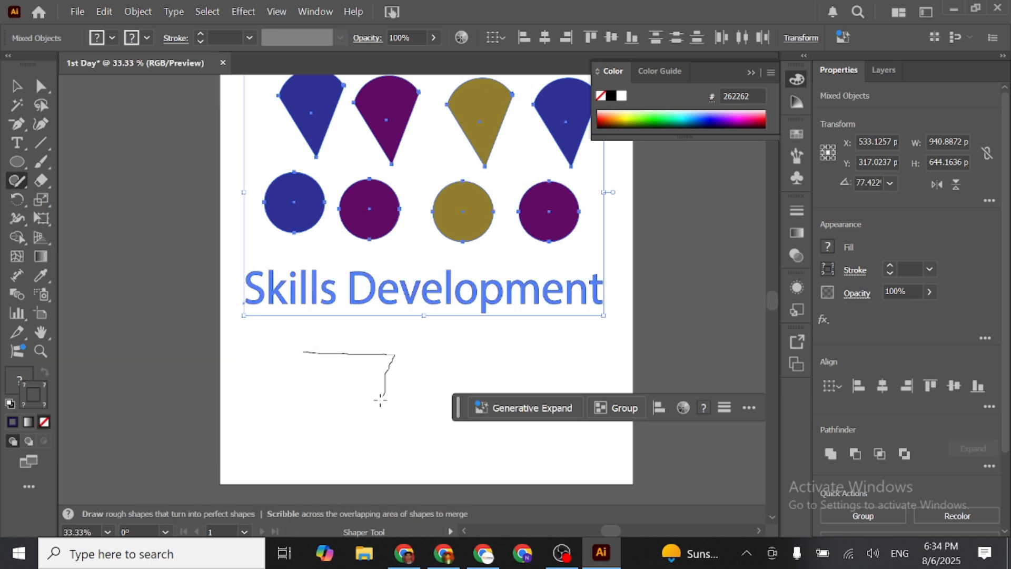
left_click_drag(303, 352, 327, 350)
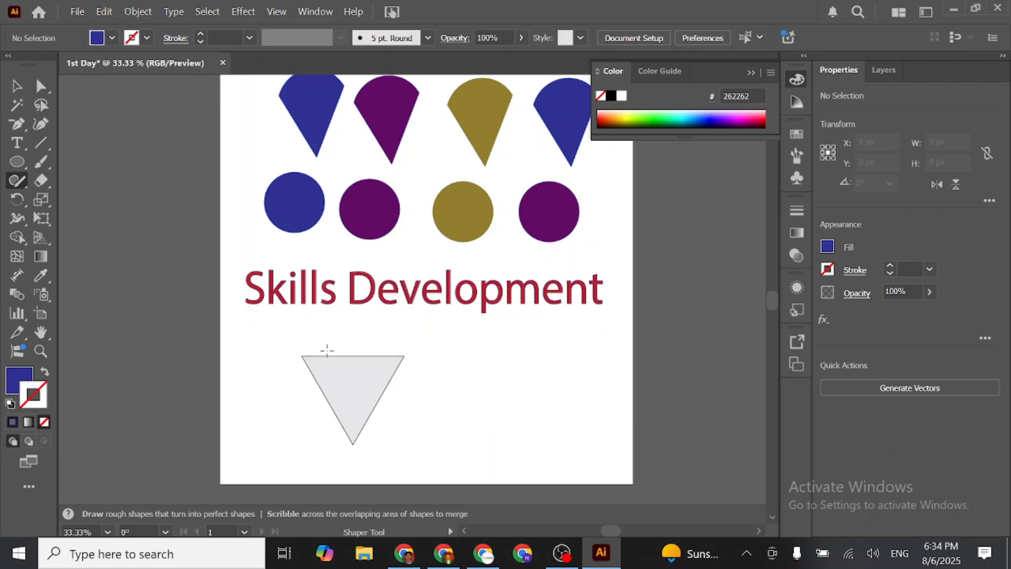
mouse_move(521, 344)
left_mouse_down()
mouse_move(566, 431)
mouse_move(539, 342)
left_mouse_up()
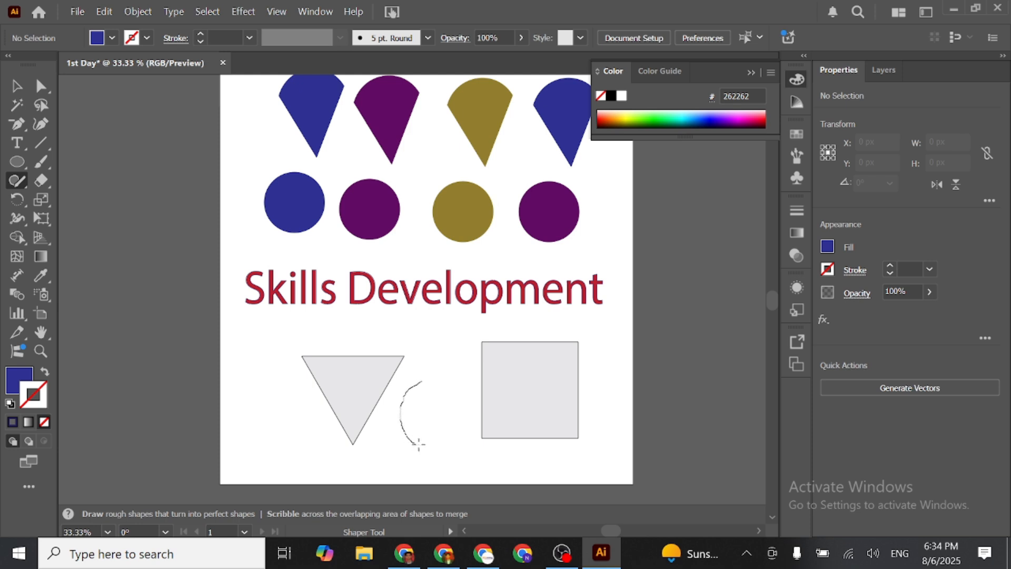
left_click_drag(438, 395, 419, 380)
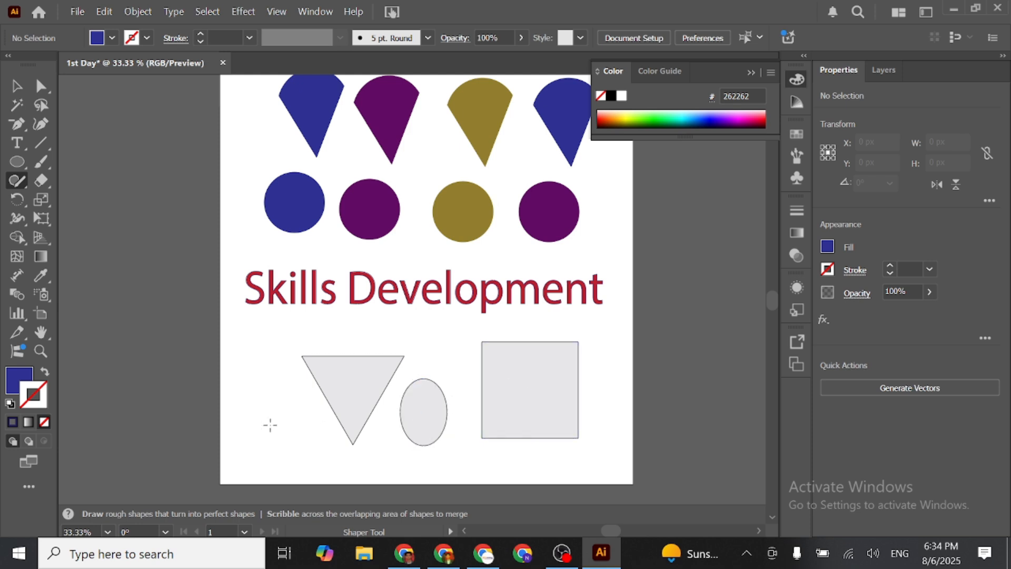
mouse_move(258, 423)
left_mouse_down()
mouse_move(268, 462)
mouse_move(339, 454)
left_mouse_up()
left_click_drag(276, 418, 272, 417)
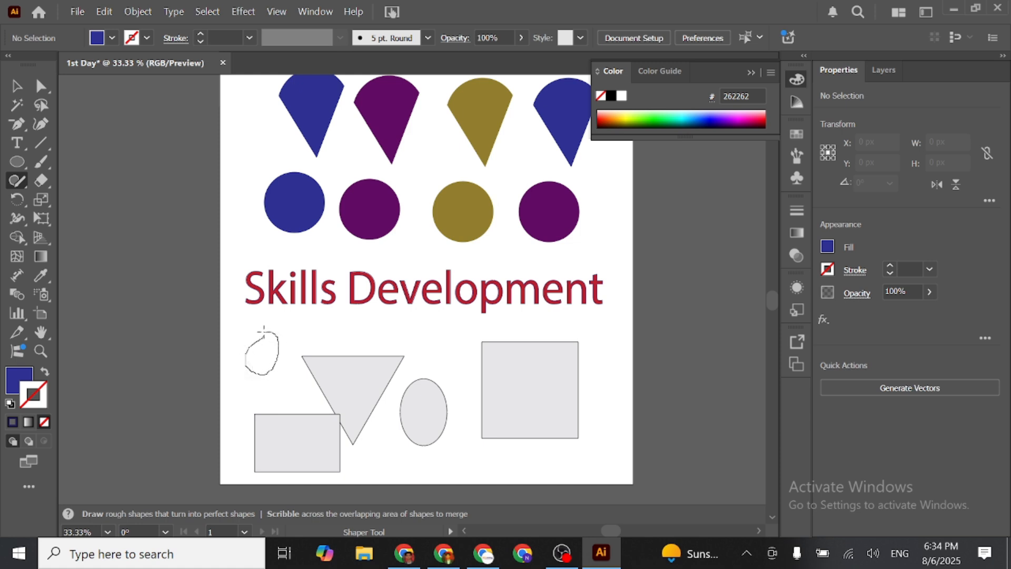
left_click_drag(263, 329, 264, 332)
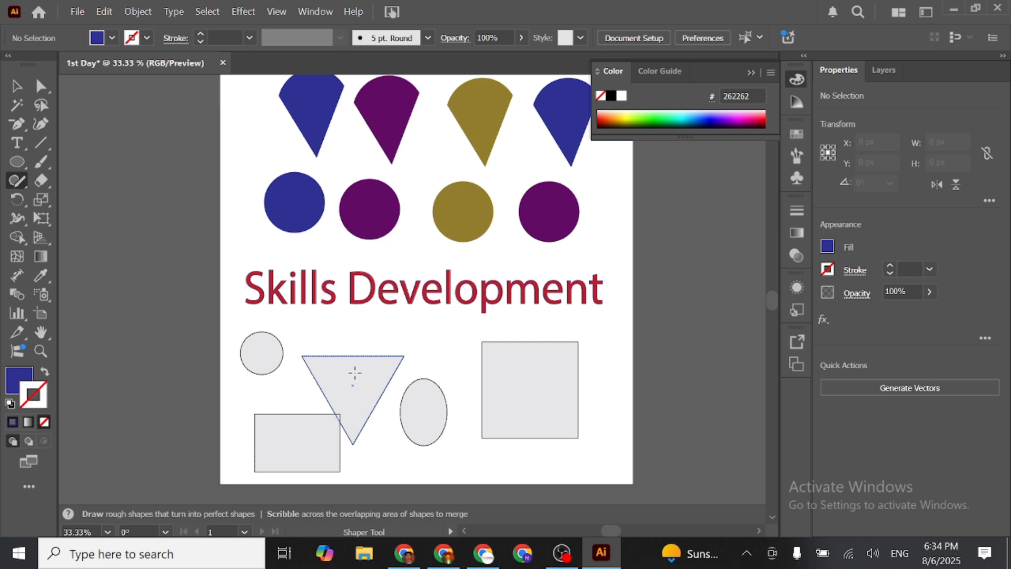
- Move the inverted triangle up and right, clear of the rectangle, to about X 374 px, Y 805 px
left_click(17, 85)
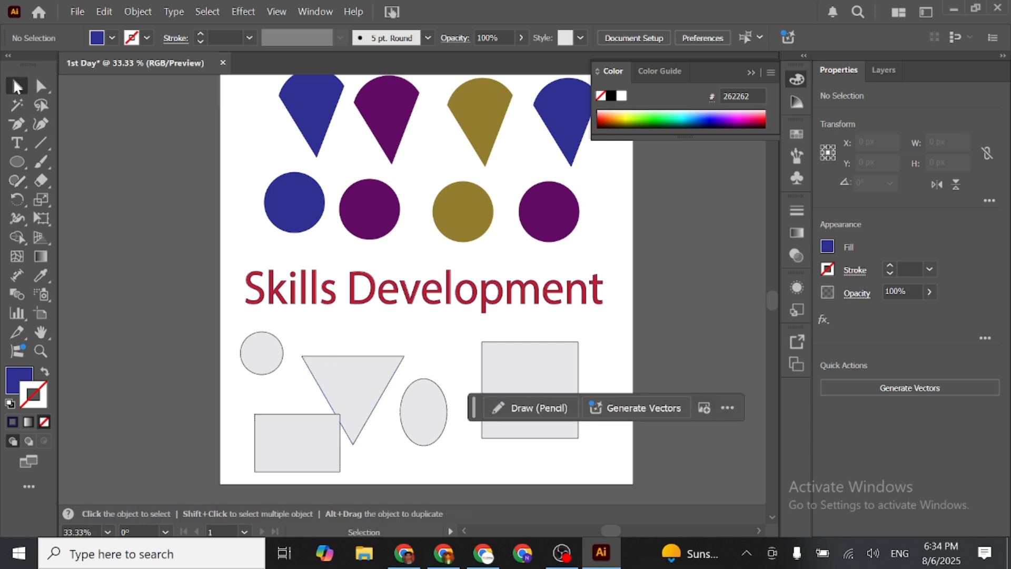
left_click_drag(340, 368, 352, 348)
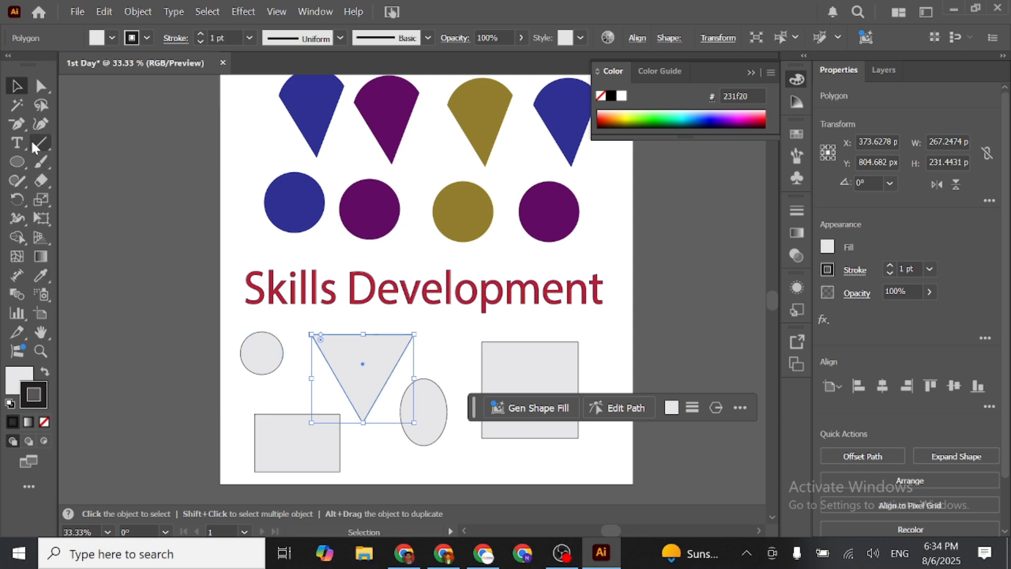
- Try to erase strokes across the blue and purple circles with the Eraser tool while the triangle is selected
left_click(39, 181)
left_click_drag(354, 193, 387, 240)
left_click_drag(388, 194, 318, 223)
left_click_drag(264, 177, 318, 230)
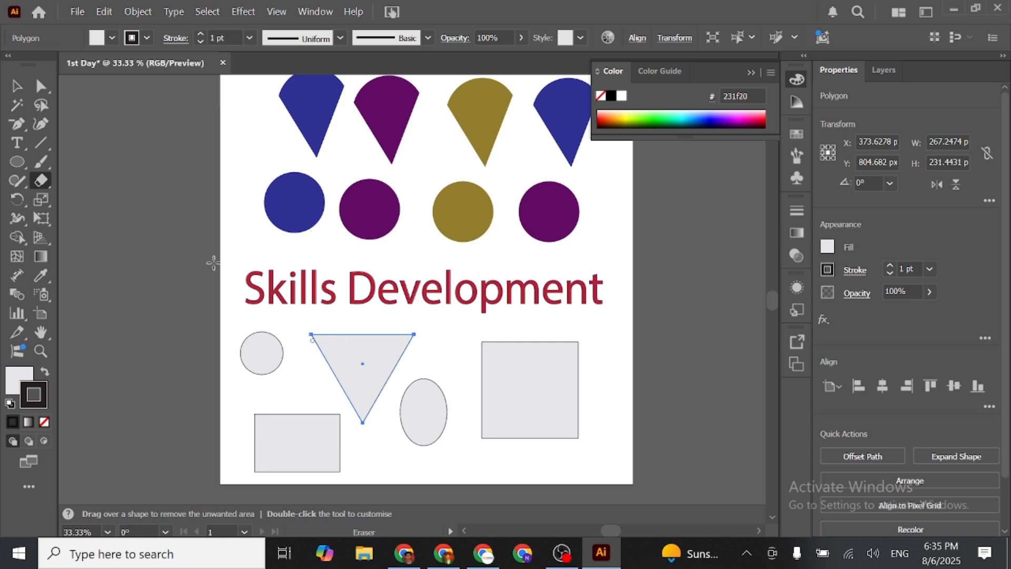
- Select the blue circle and erase several crossing lines through it with the Eraser tool
left_click(19, 83)
left_click(309, 210)
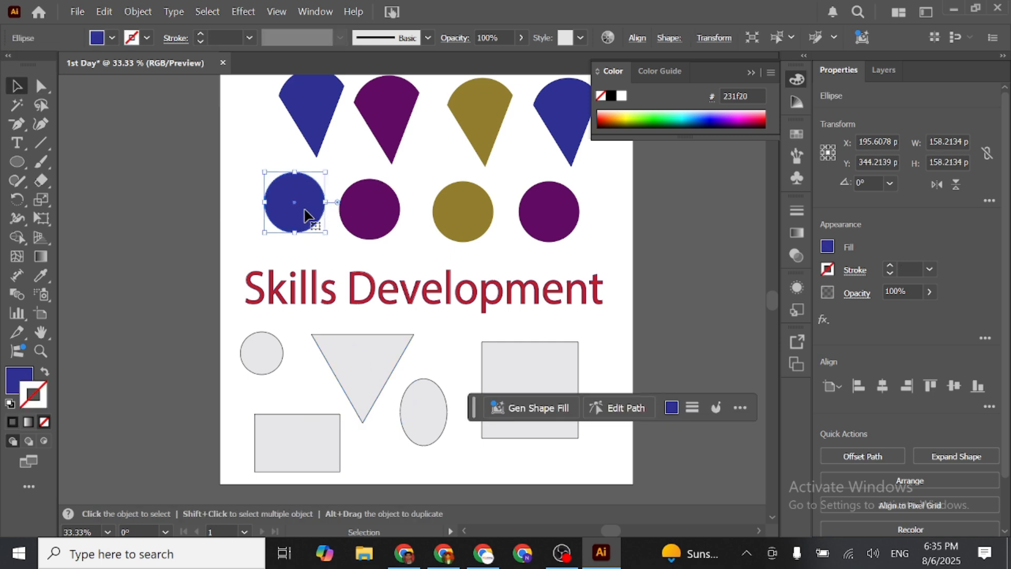
left_click(43, 180)
left_click_drag(262, 182, 301, 219)
left_click_drag(307, 178, 284, 234)
mouse_move(268, 173)
left_mouse_down()
mouse_move(347, 245)
mouse_move(314, 225)
mouse_move(274, 160)
mouse_move(290, 251)
left_mouse_up()
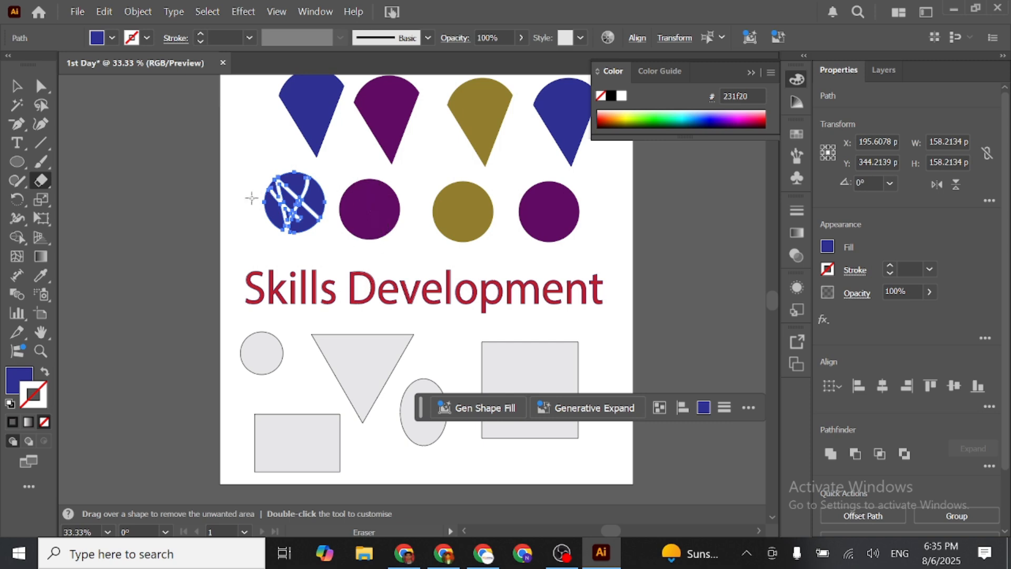
- Select the purple circle beside it and erase two crossing diagonal strokes through it
left_click(15, 86)
left_click(367, 213)
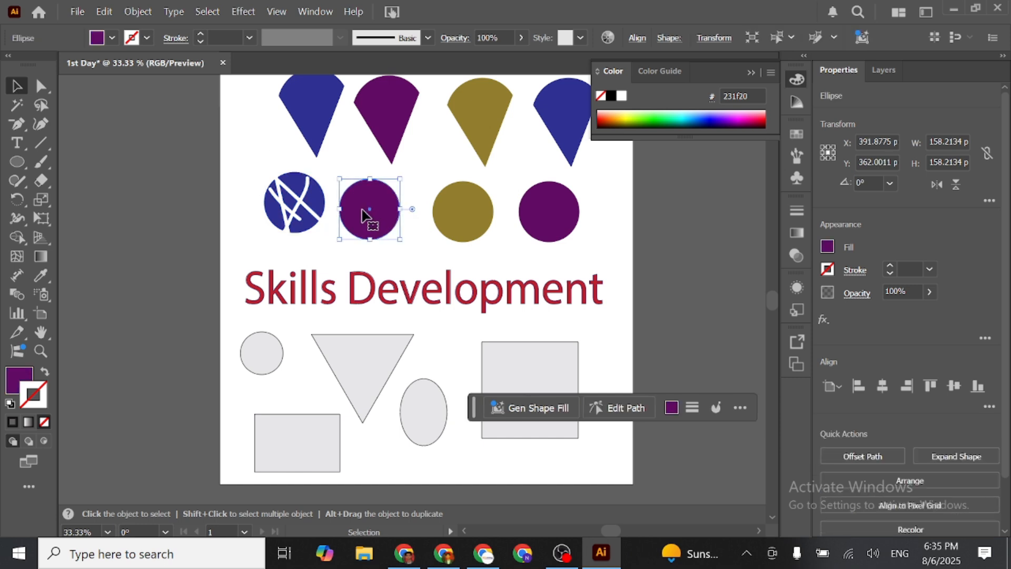
left_click(41, 181)
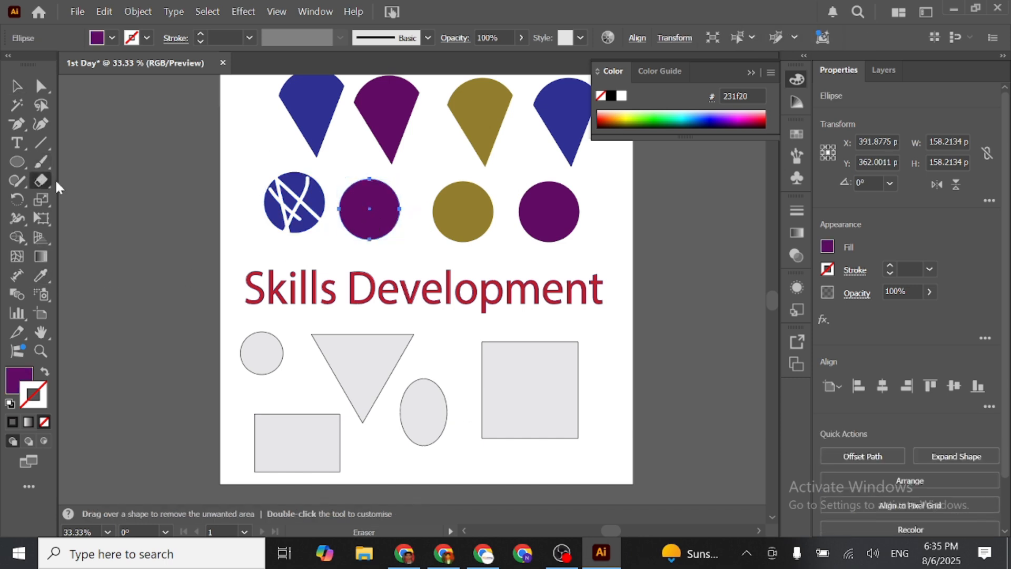
left_click_drag(355, 195, 375, 235)
left_click_drag(396, 196, 358, 235)
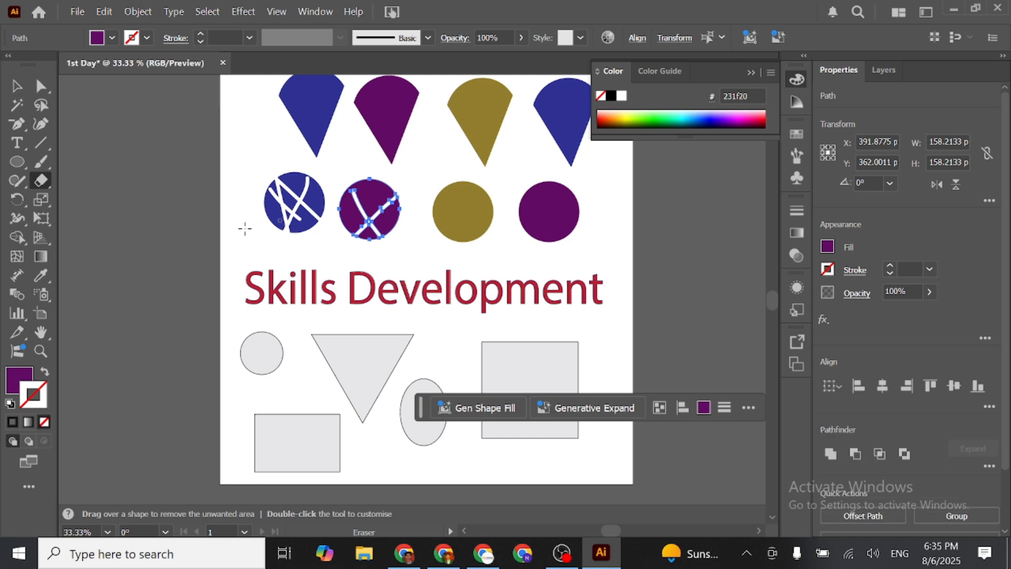
- Pull the cut fragments of the blue and purple circles apart, placing the upper blue one at about X 251 px, Y 318 px
left_click(24, 90)
left_click(212, 232)
left_click_drag(369, 233, 403, 234)
left_click_drag(297, 213, 256, 225)
left_click_drag(312, 191, 326, 189)
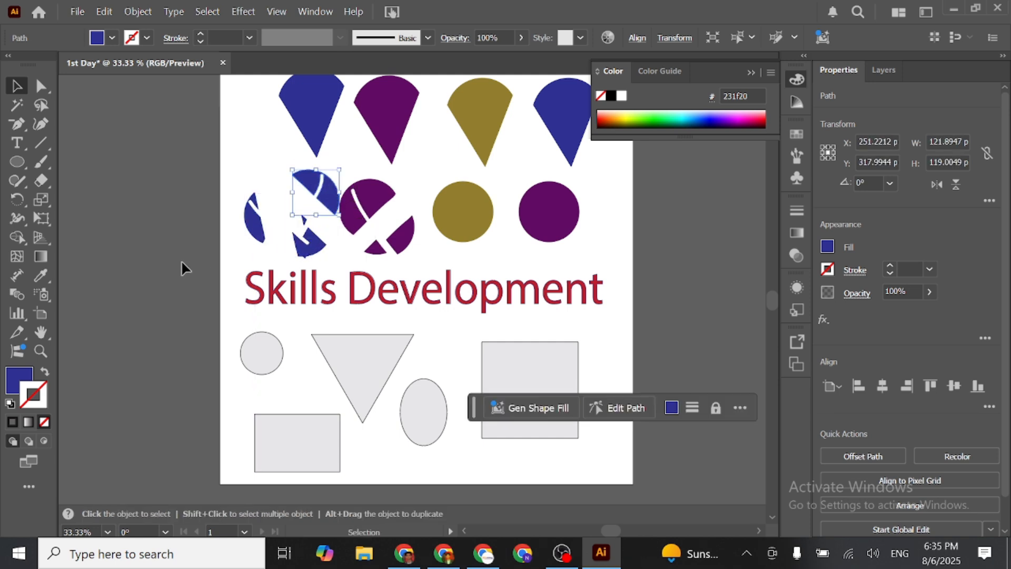
- Rotate the upper blue circle fragment to about 73° and deselect it
left_click(12, 202)
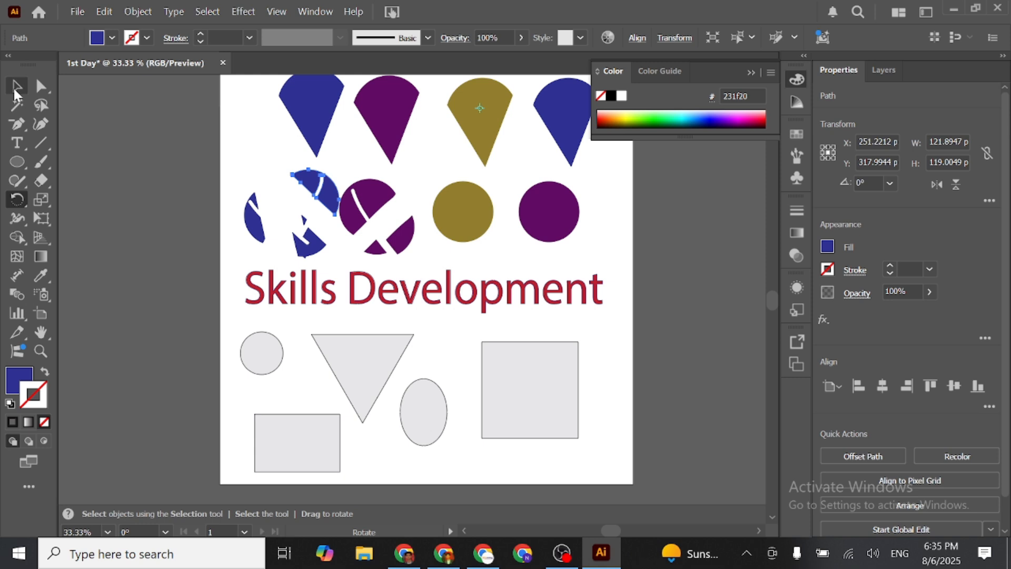
key("v")
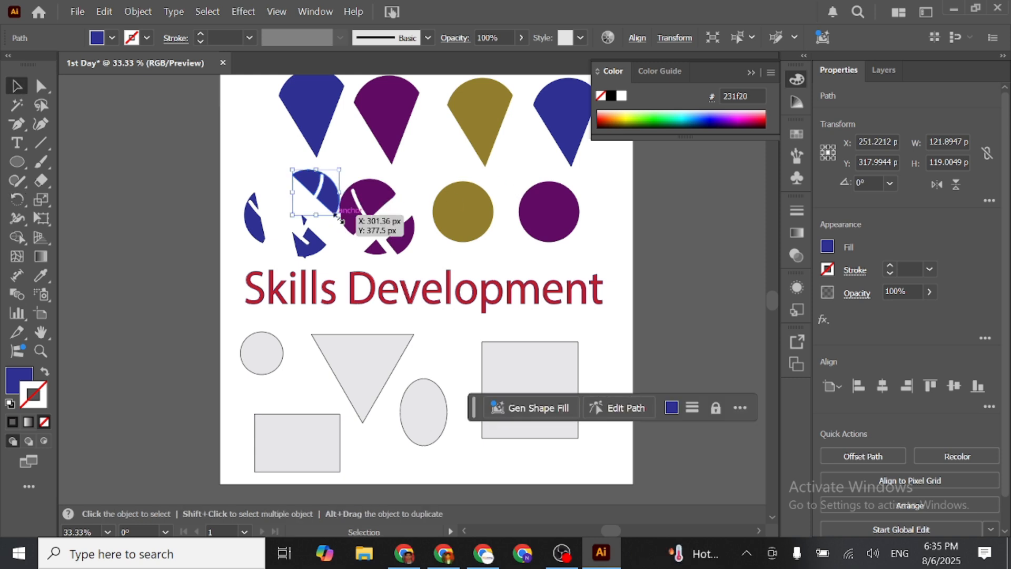
left_click_drag(342, 220, 402, 154)
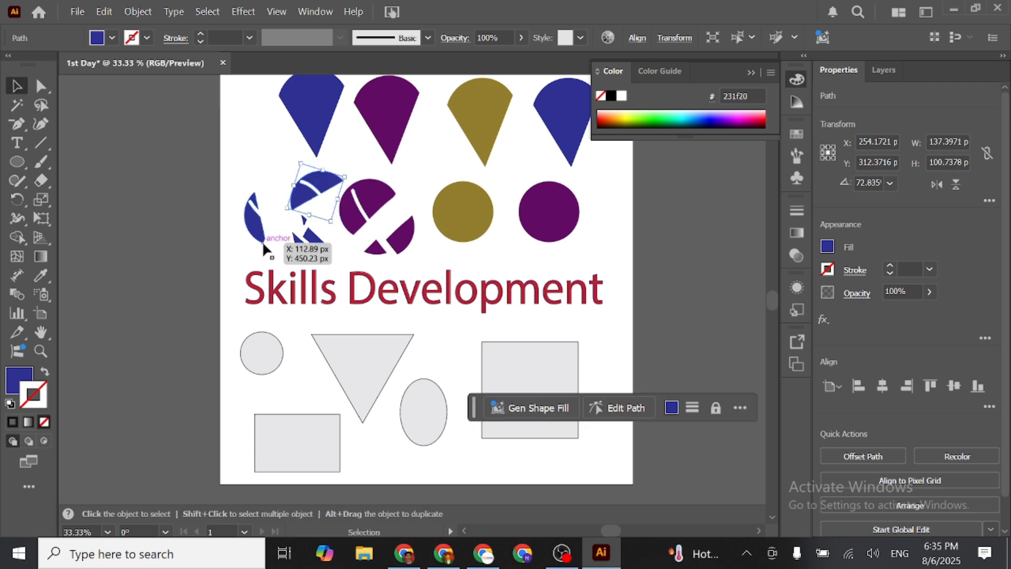
left_click(17, 199)
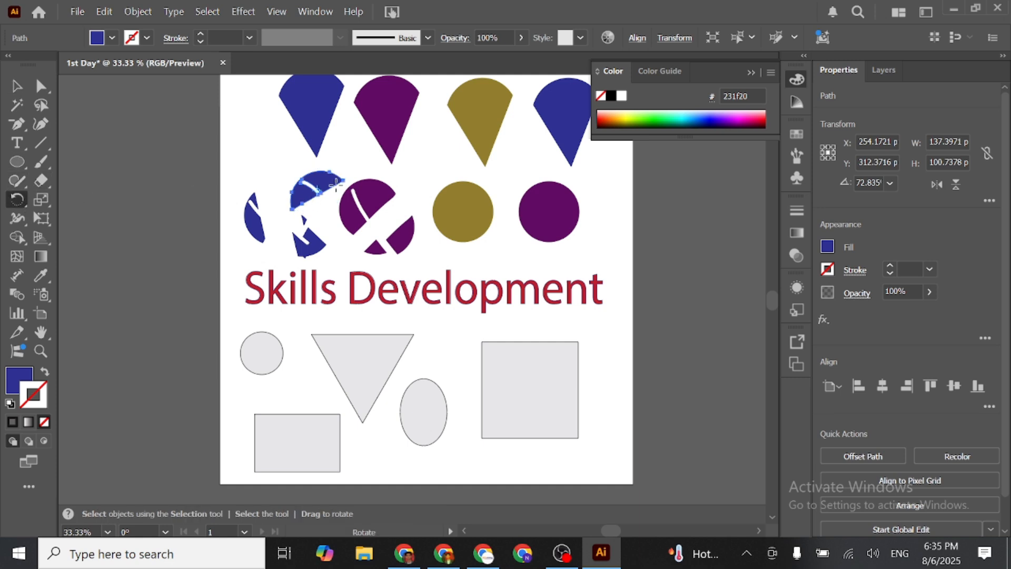
left_click(16, 85)
left_click(427, 169)
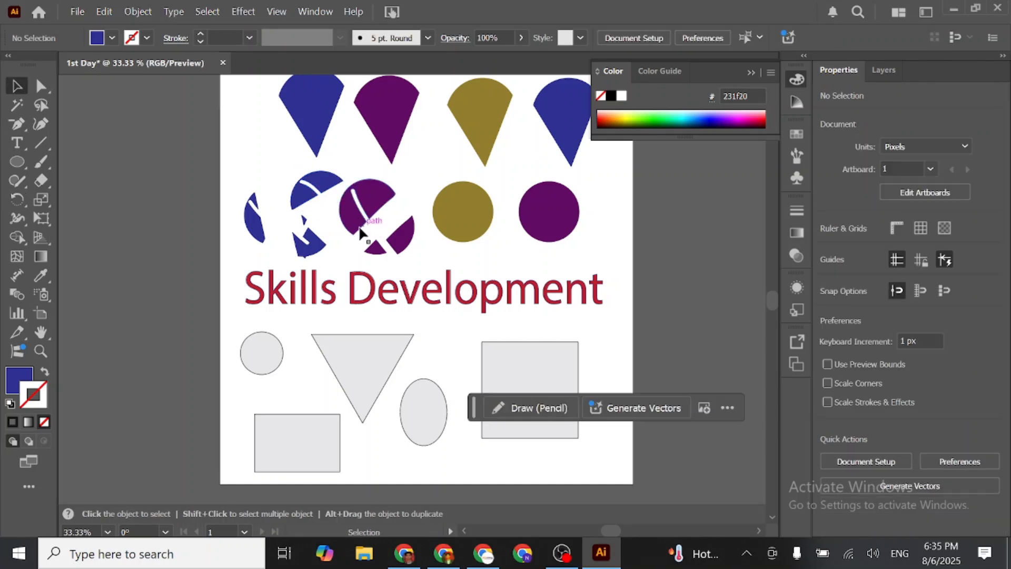
- Turn the same blue fragment further, to an angle of about 245°
left_click(327, 191)
left_click_drag(334, 228, 362, 172)
left_click_drag(335, 226, 371, 178)
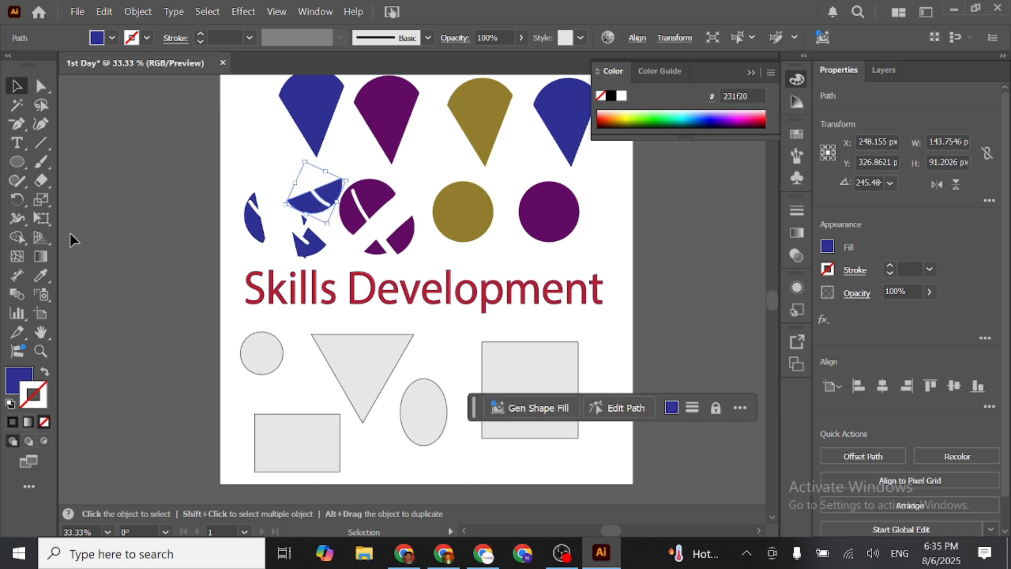
- Stretch the rotated blue fragment to about 844 × 553 px with the Scale tool and remove it
left_click(42, 200)
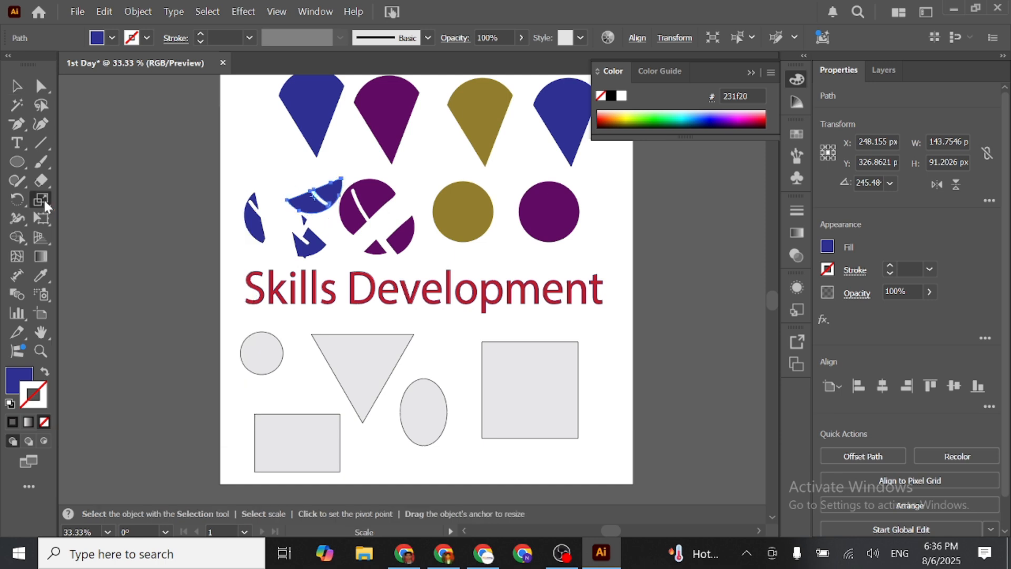
left_click_drag(272, 360, 255, 232)
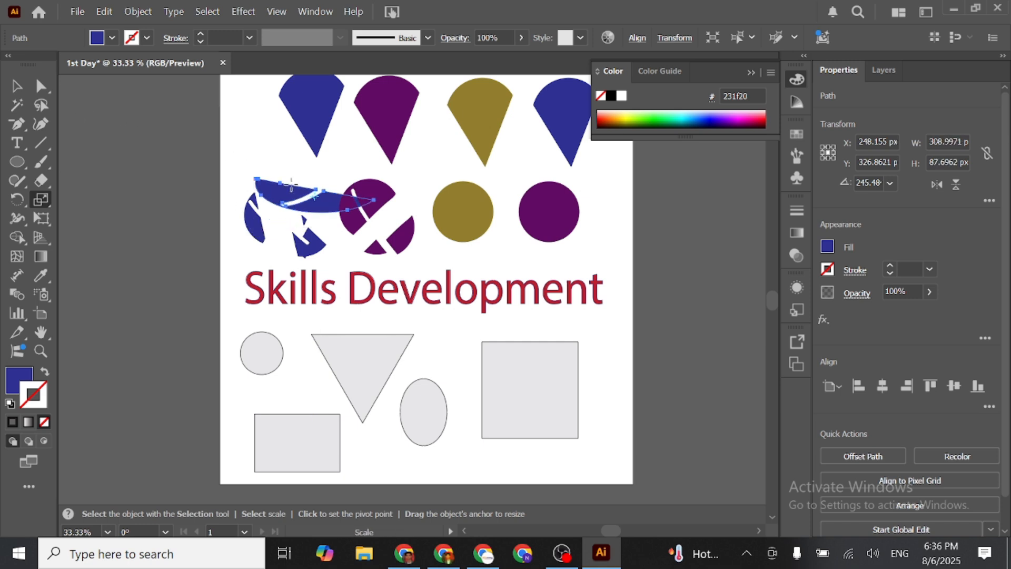
left_click_drag(322, 191, 339, 169)
key("v")
key("ctrl+z")
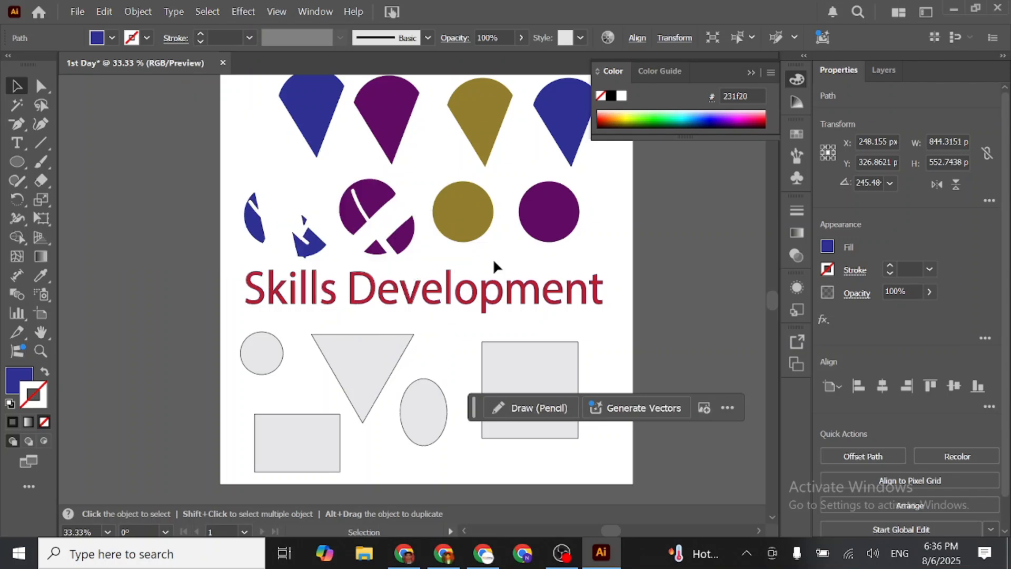
- Delete the remaining blue and purple circle fragments and move the gold circle left to about X 338 px, Y 359 px
left_click(401, 244)
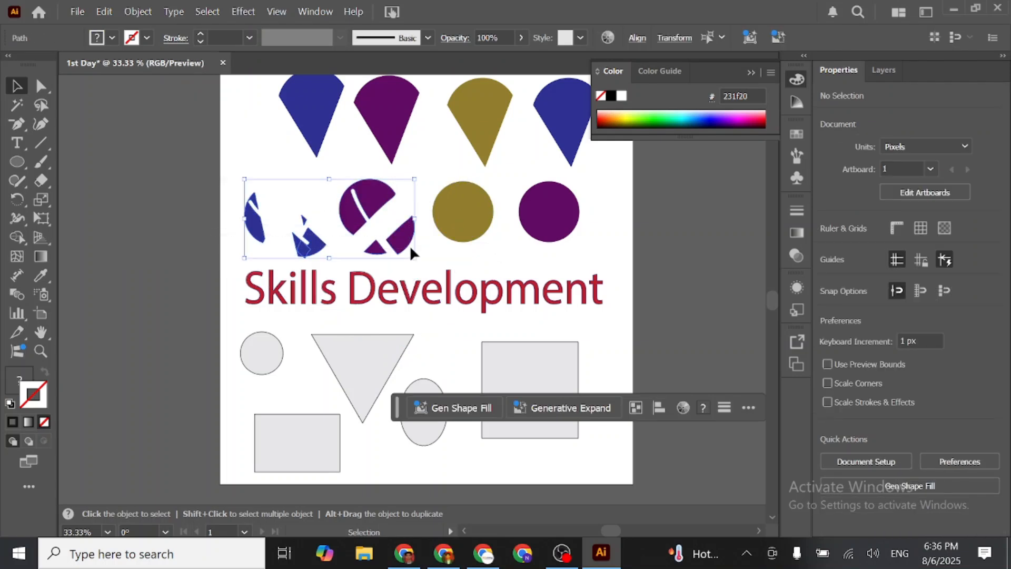
key("Delete")
left_click_drag(447, 211, 333, 207)
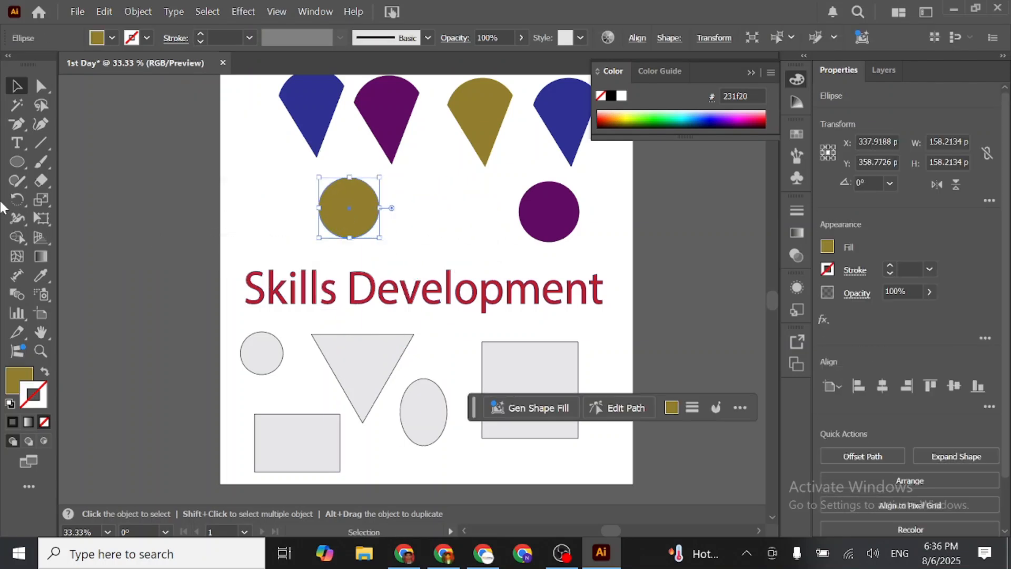
- Scale the gold circle into a tall ellipse about 499 × 877 px and move it to about X 359 px, Y 567 px
left_click(41, 199)
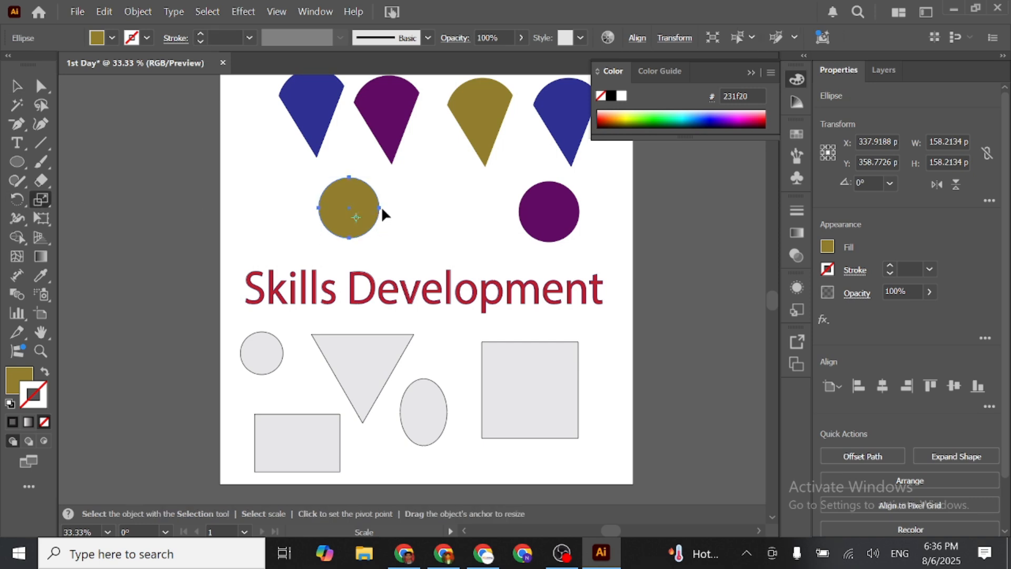
left_click_drag(380, 208, 472, 180)
left_click_drag(394, 171, 359, 154)
left_click(16, 86)
left_click_drag(352, 214, 376, 339)
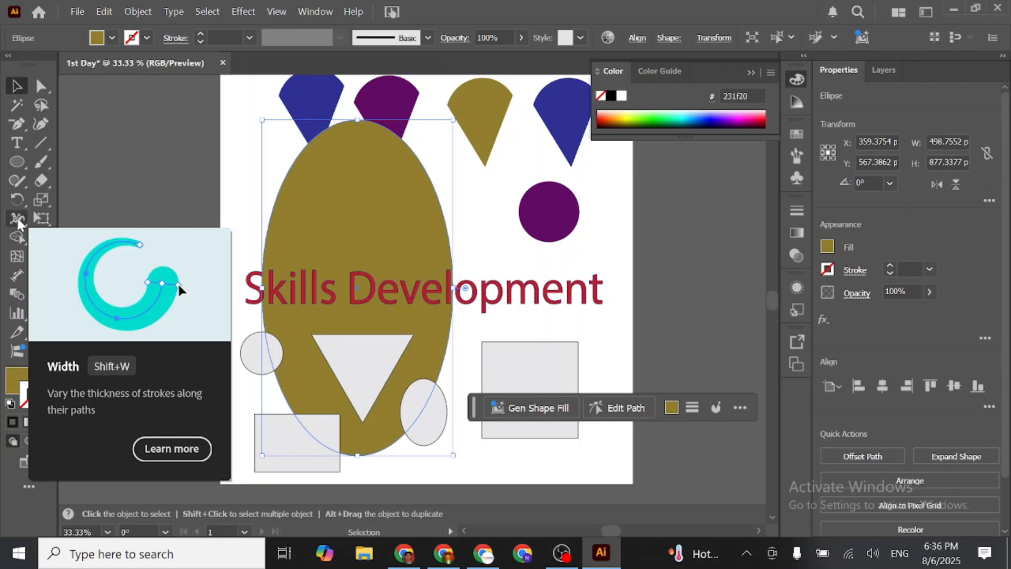
- Draw an open half-ellipse curve, bulging toward the artboard, on the empty canvas beside it with the Pen tool
left_click(18, 220)
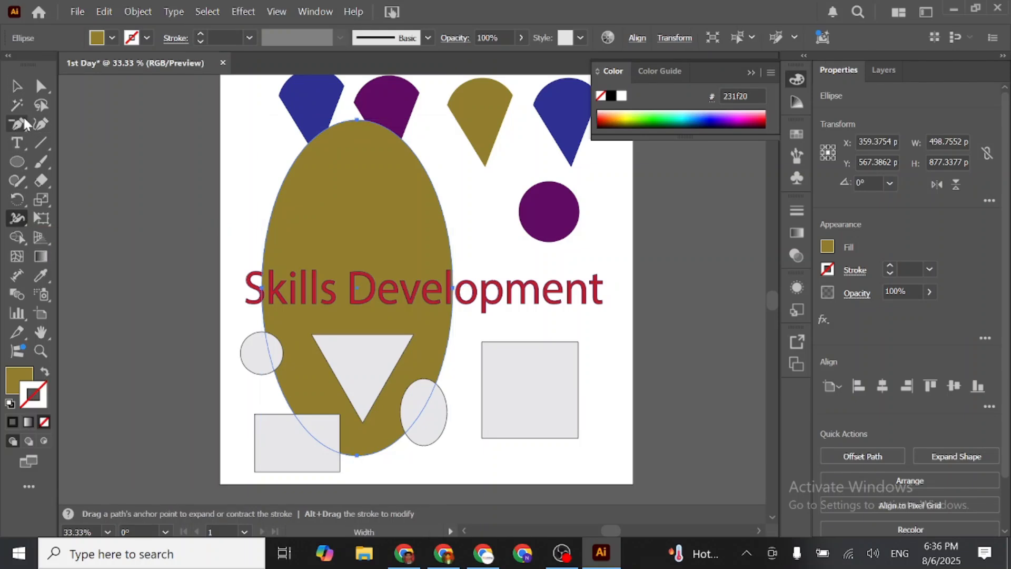
left_click(18, 125)
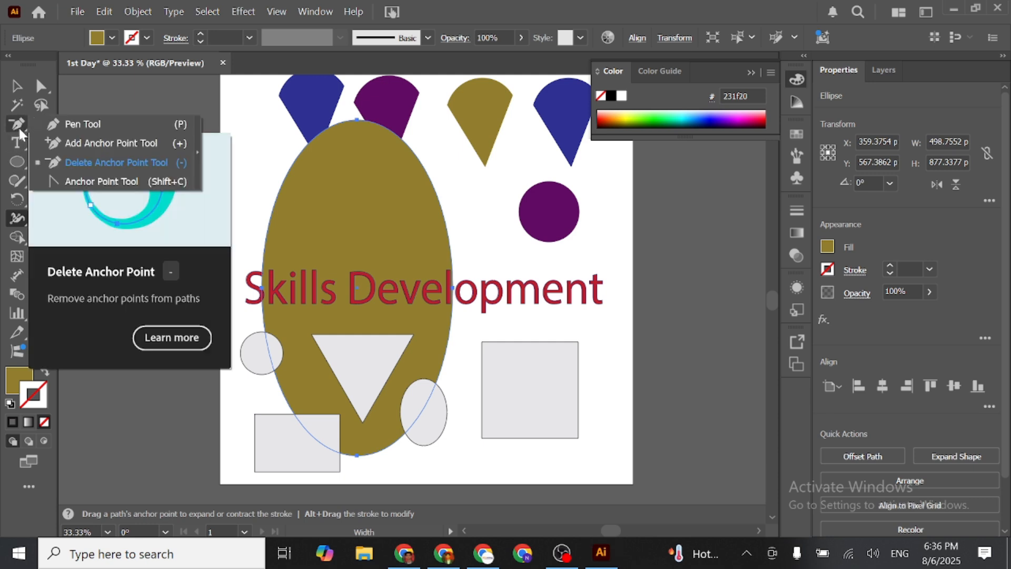
left_click(76, 124)
left_click(110, 176)
left_click(161, 206)
left_click(171, 264)
left_click(182, 325)
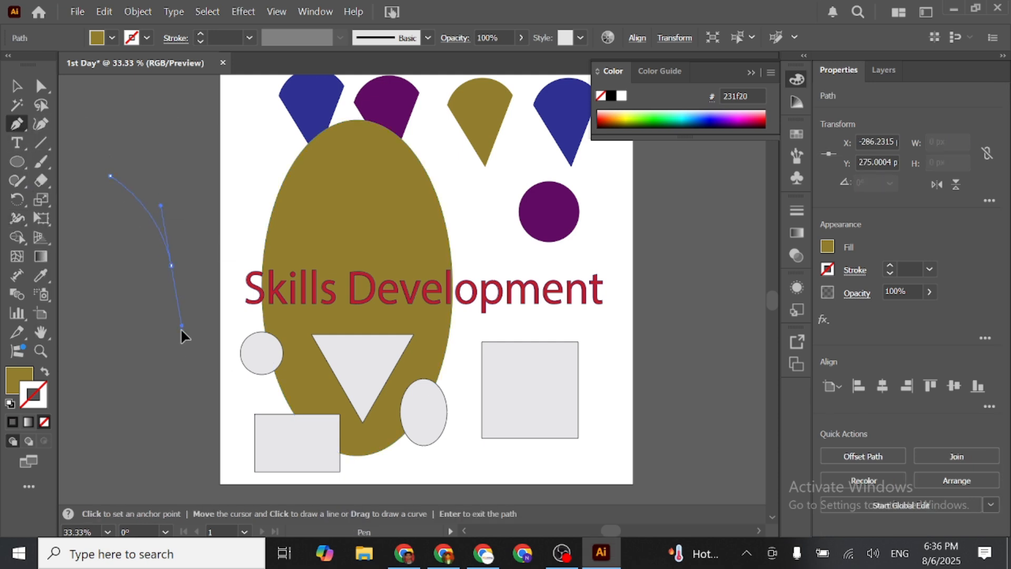
left_click(114, 385)
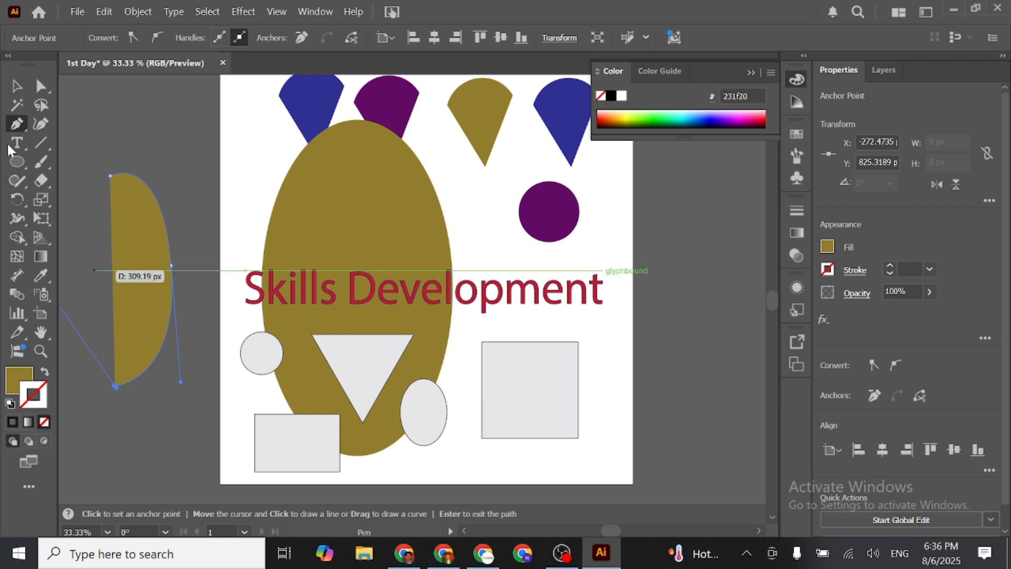
- Remove the new curve's fill and give it a blue stroke, colour 292999
left_click(17, 88)
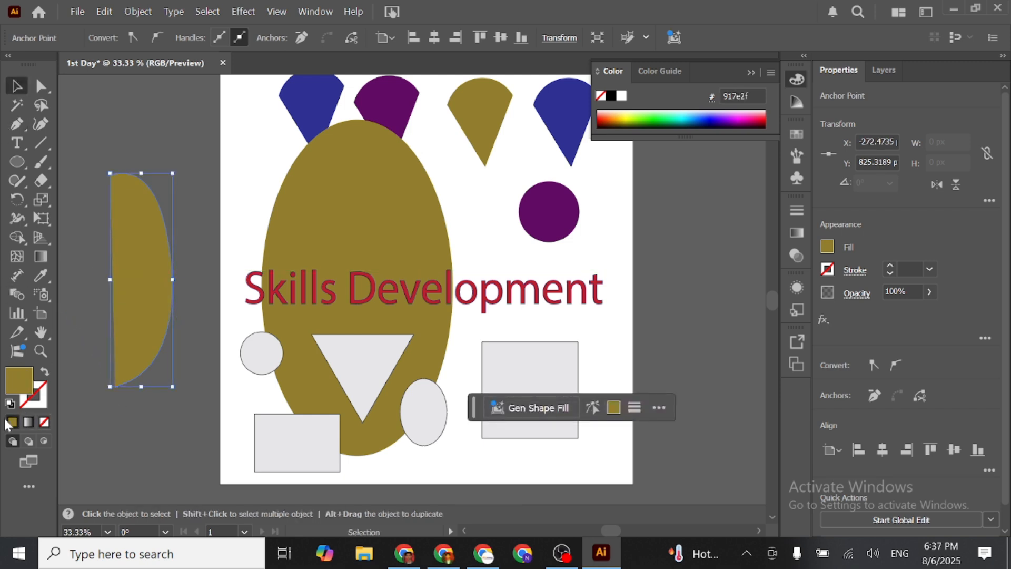
left_click(44, 423)
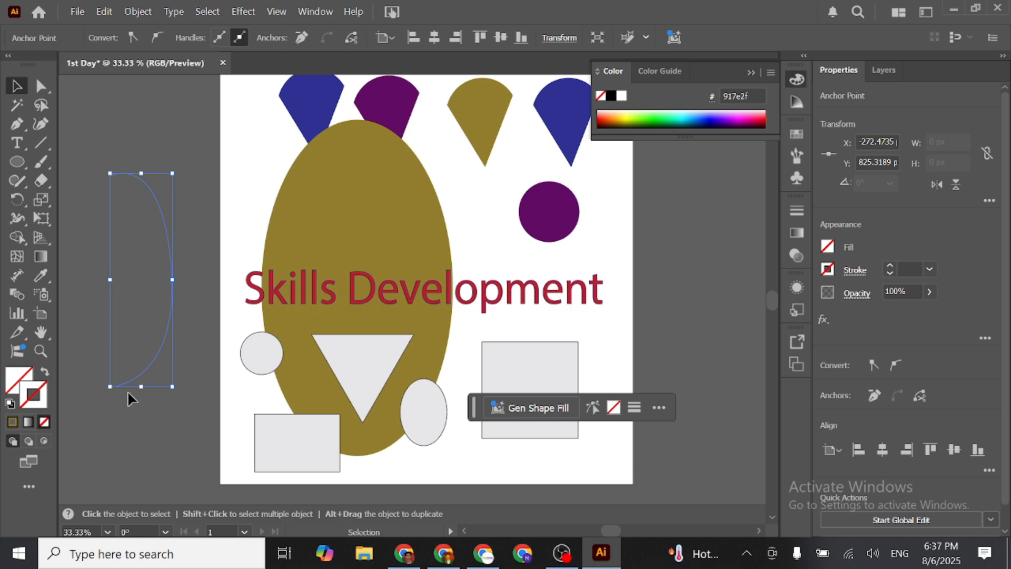
double_click(36, 405)
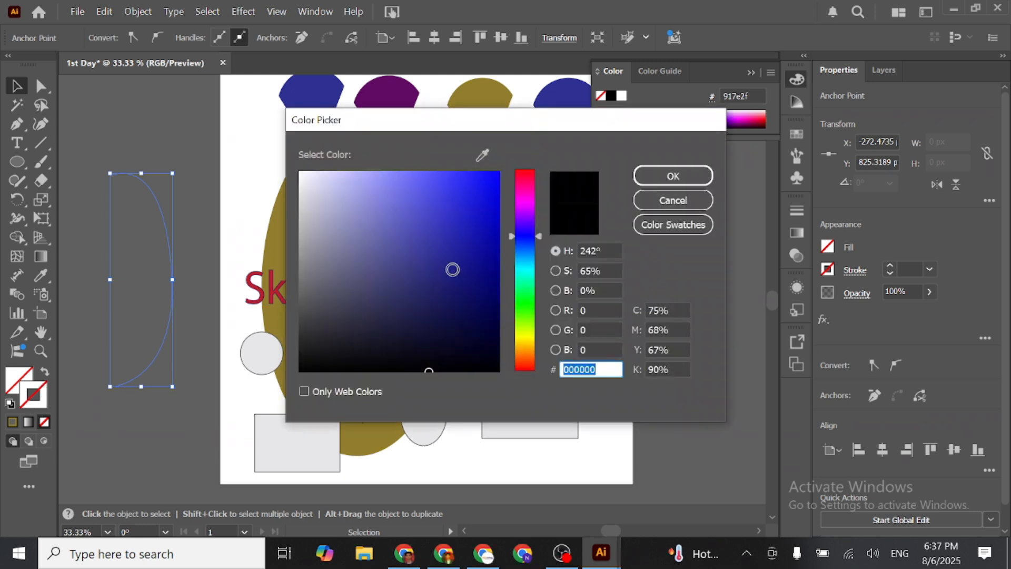
left_click(444, 251)
left_click(671, 176)
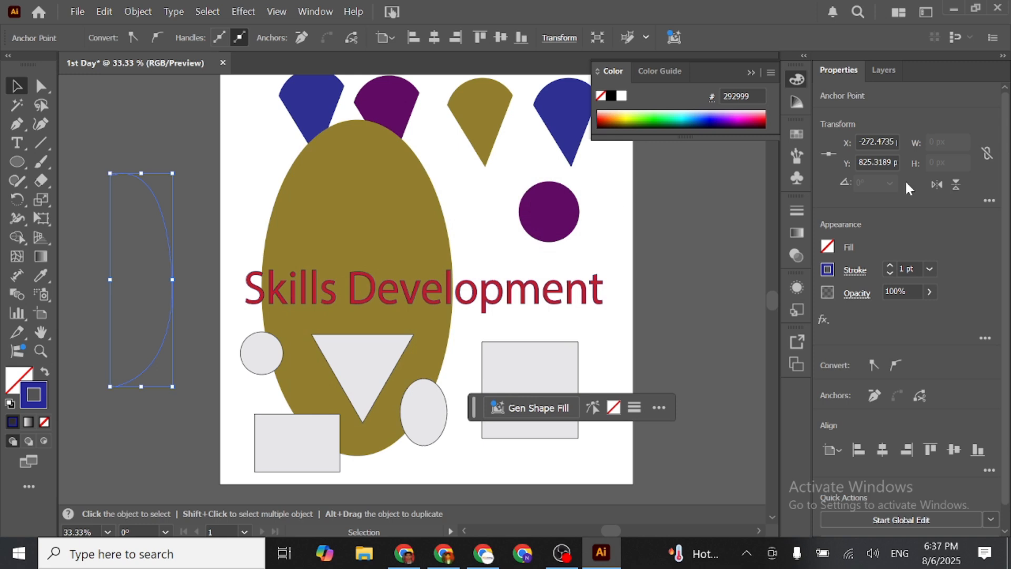
- Set the blue curve's stroke weight to 12 pt
left_click(911, 266)
type("12")
key("Return")
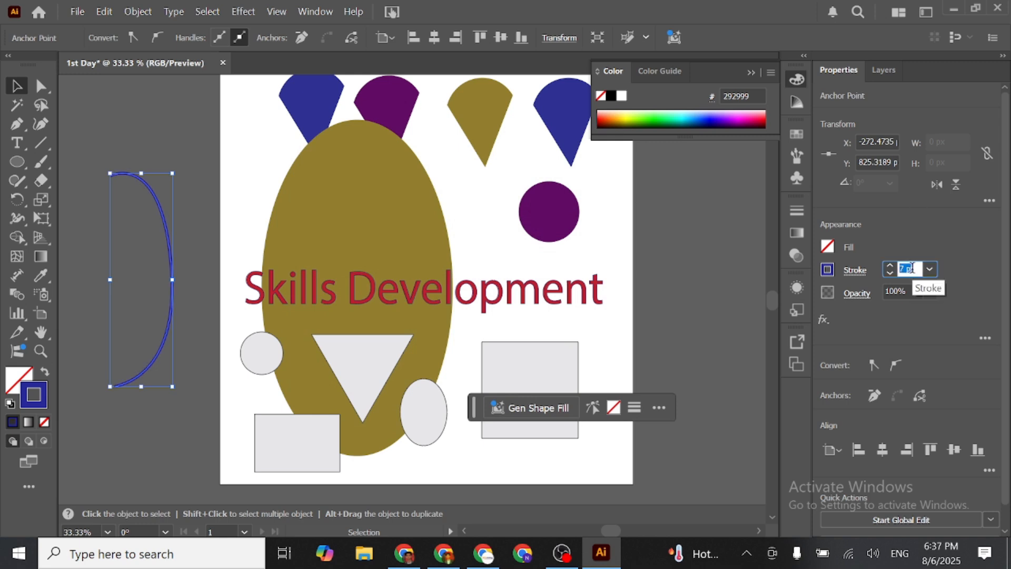
left_click(17, 89)
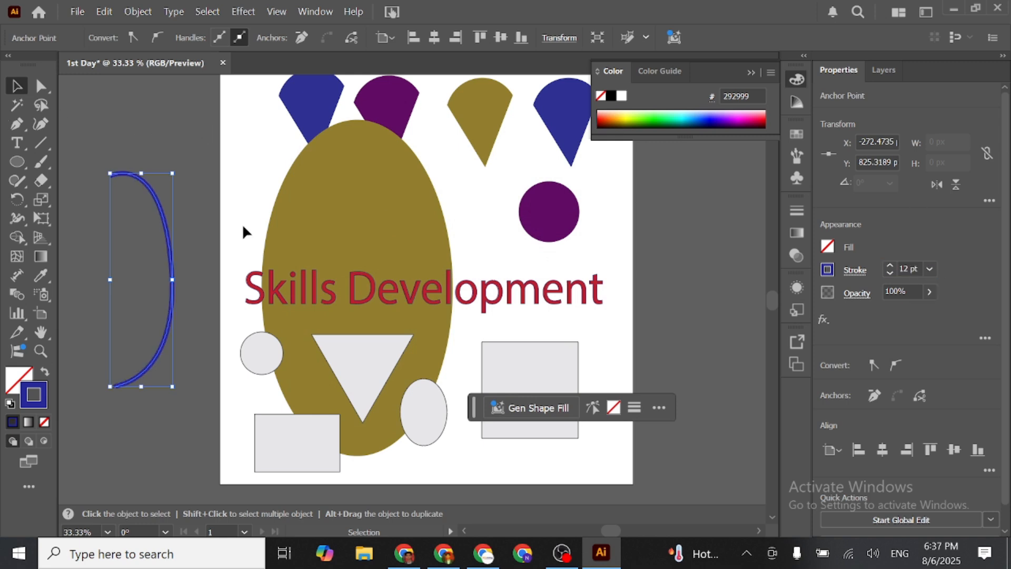
- Rotate the blue curve to about 264° so it opens upward, positioned at about X -343 px, Y 490 px
left_click(194, 310)
scroll(154, 315, "up", 2, "alt")
left_click_drag(226, 293, 452, 320)
left_click_drag(421, 279, 349, 331)
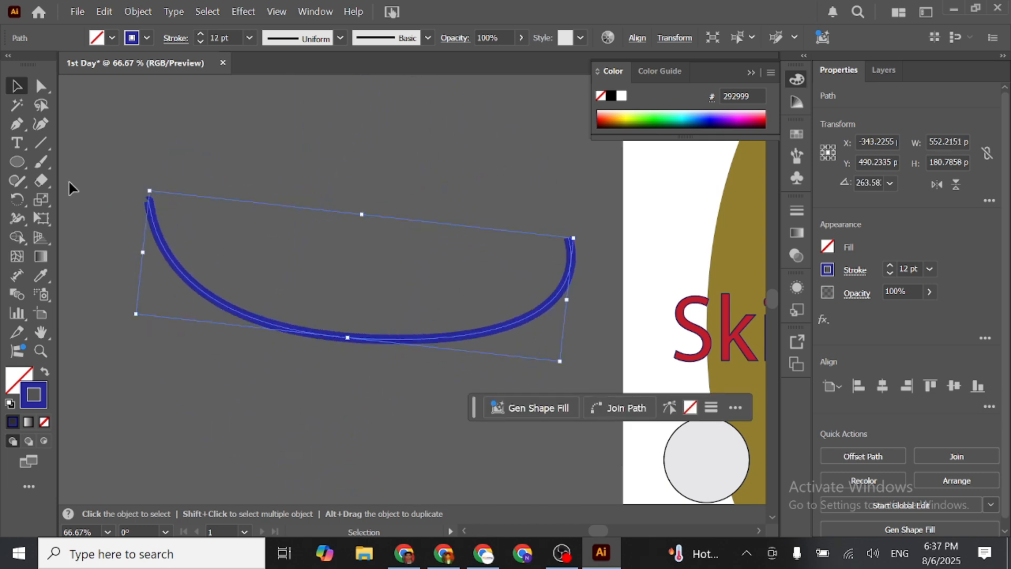
- Try scaling the blue curve from its upper end, delete it, and undo these changes
left_click(42, 201)
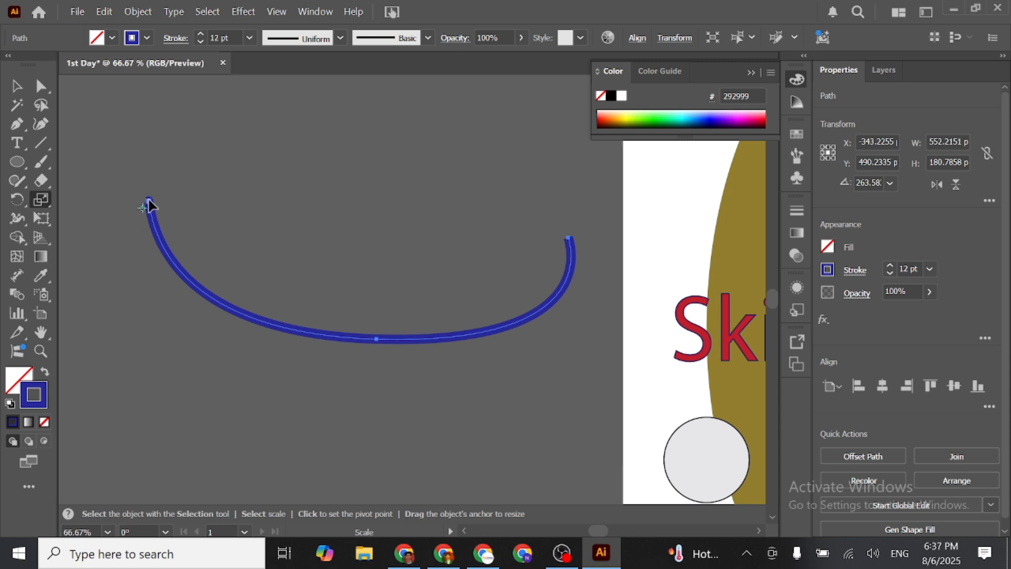
left_click_drag(148, 200, 771, 392)
key("Delete")
key("v")
key("ctrl+z")
- Shear the blue curve about a reference point above it into a slanted narrow loop about 490 × 443 px
left_click(40, 199)
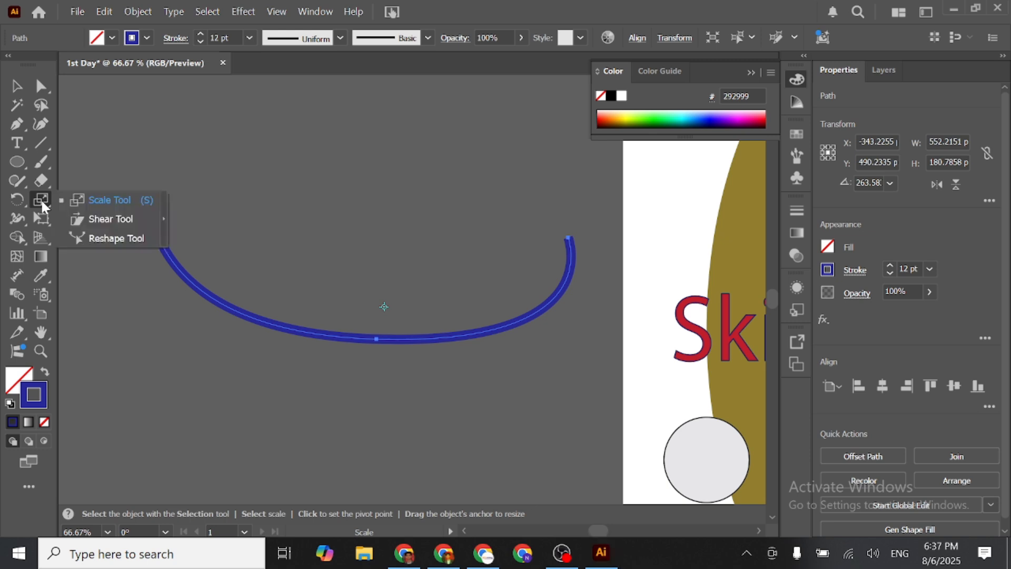
left_click(79, 218)
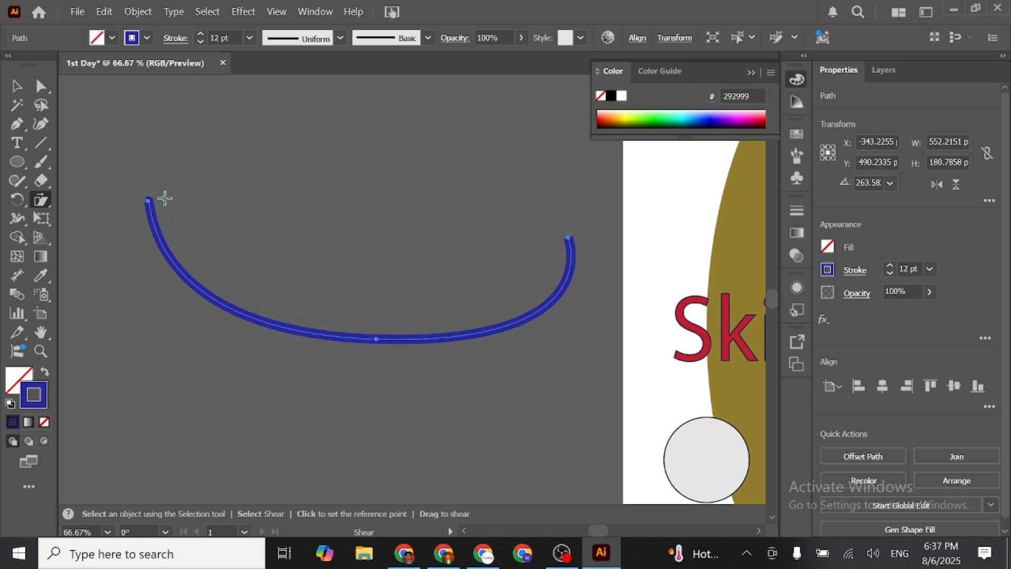
left_click(213, 177)
left_click_drag(149, 206, 298, 261)
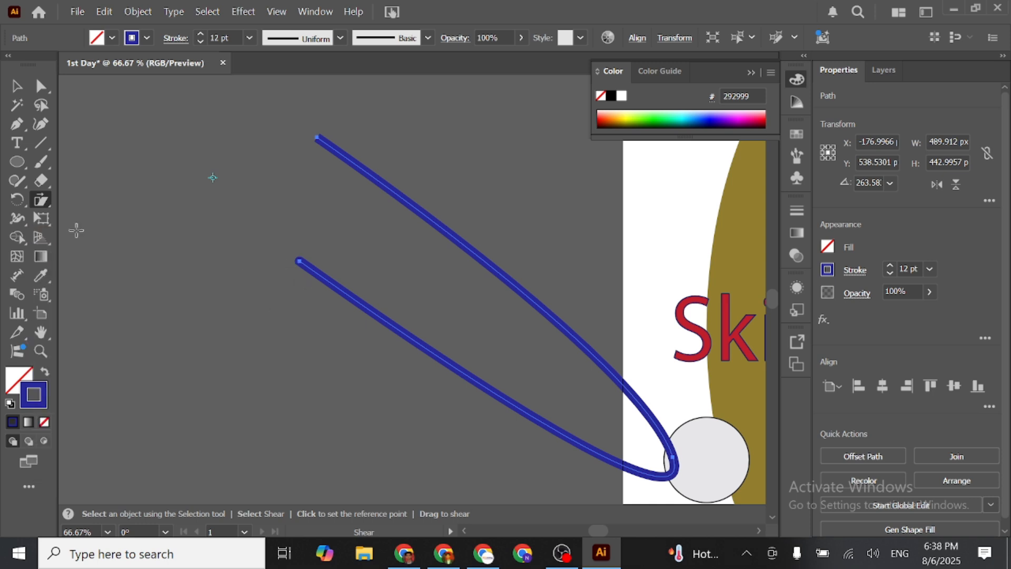
- Using the Width tool, widen the curve's lower end to about 103 px, thicken its bend slightly, and taper its upper end to a point
left_click(20, 214)
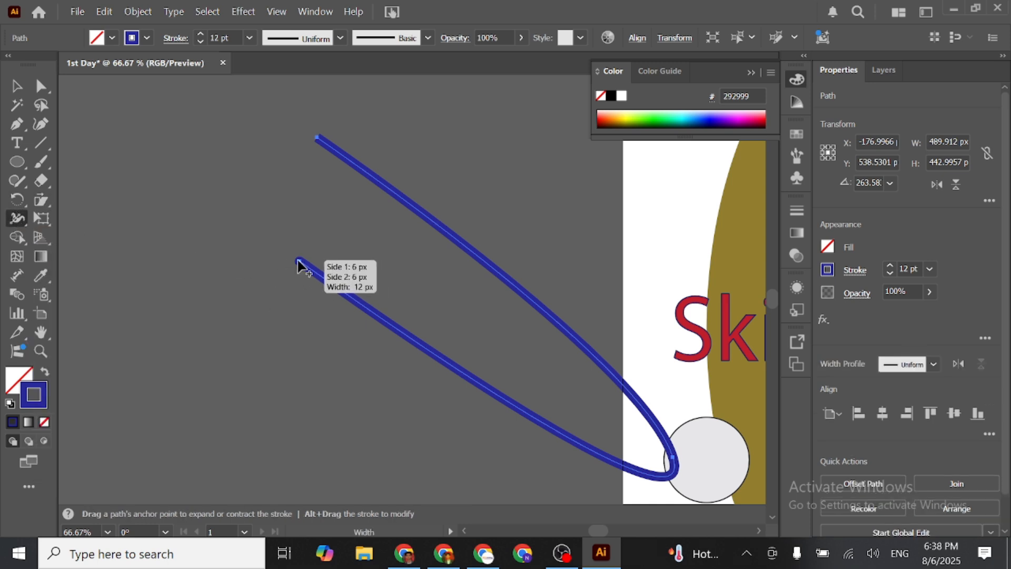
left_click_drag(298, 262, 277, 292)
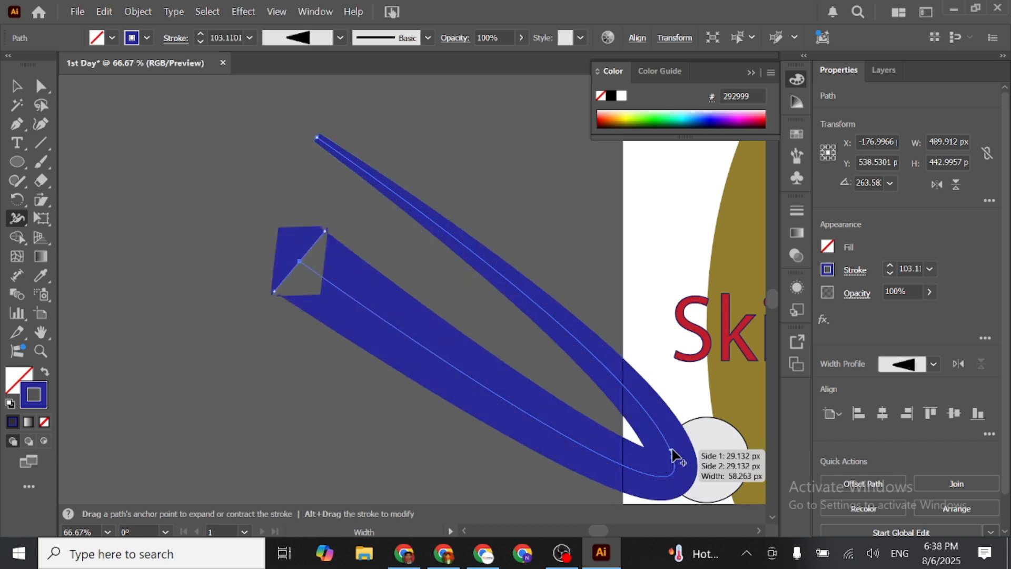
left_click_drag(678, 461, 702, 465)
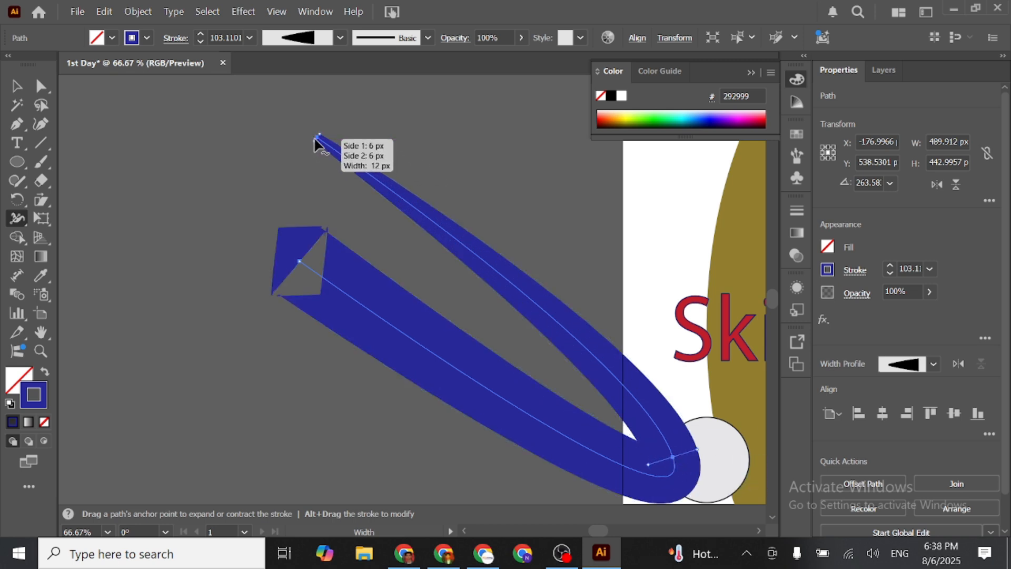
left_click_drag(316, 146, 300, 165)
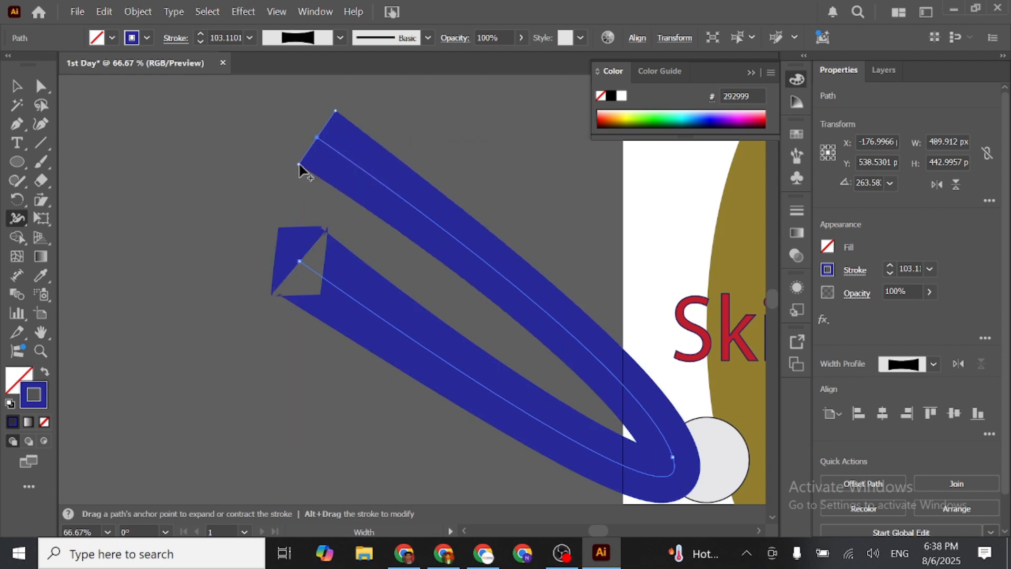
left_click_drag(300, 167, 322, 140)
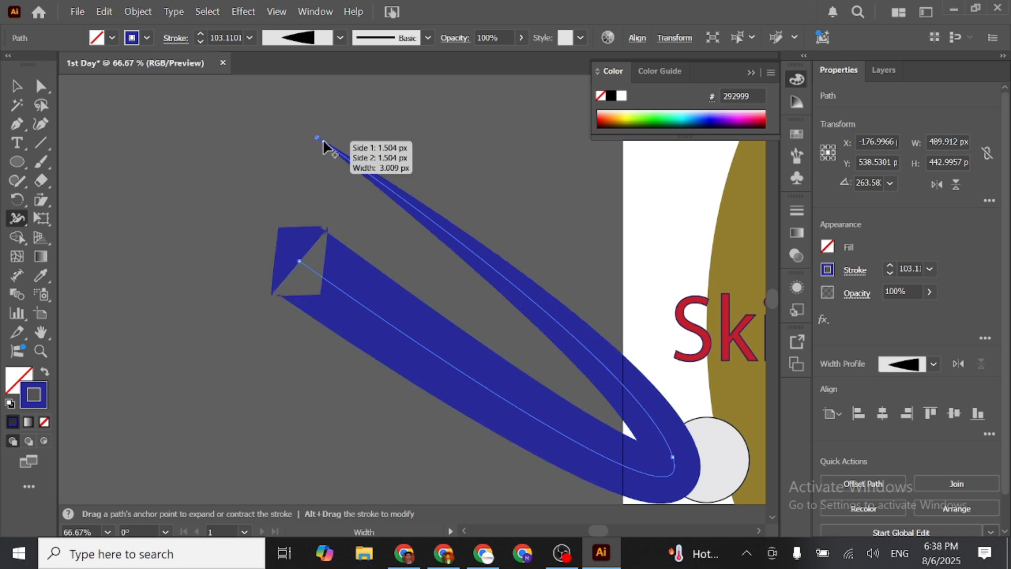
- Add two width points along the curve's lower arm and taper that arm's open end to a point
left_click_drag(298, 258, 441, 344)
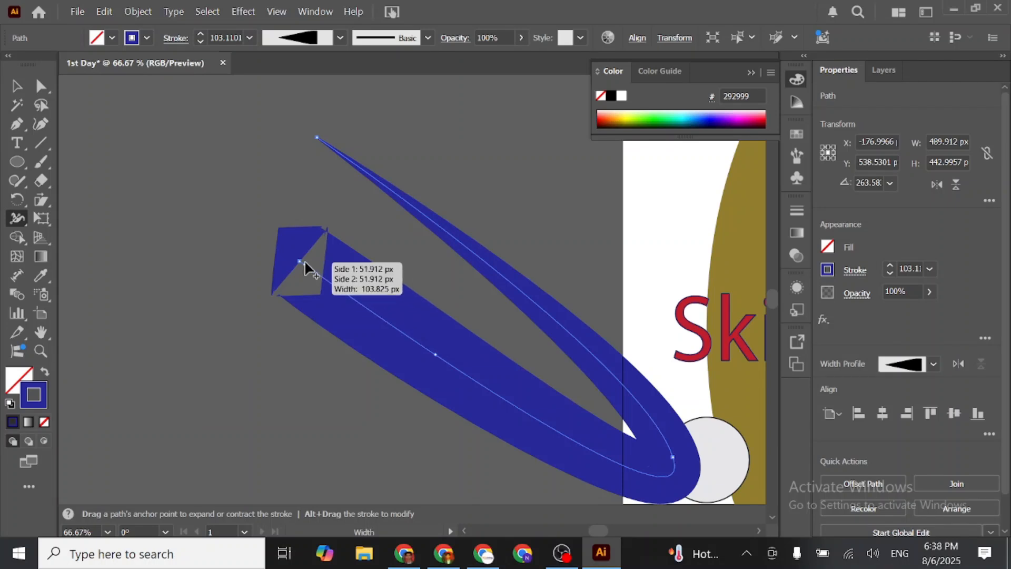
left_click_drag(298, 260, 393, 319)
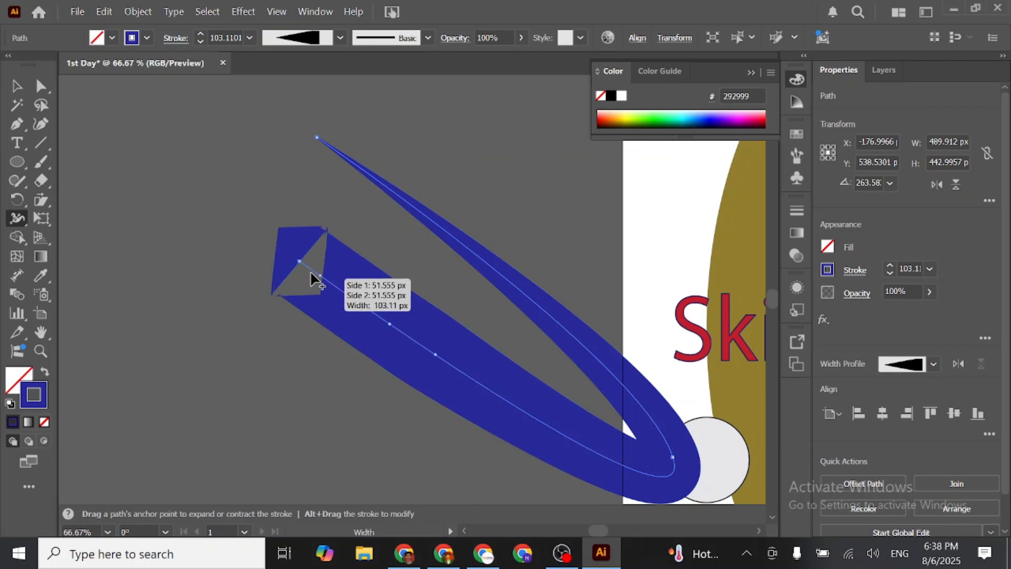
left_click_drag(326, 237, 299, 263)
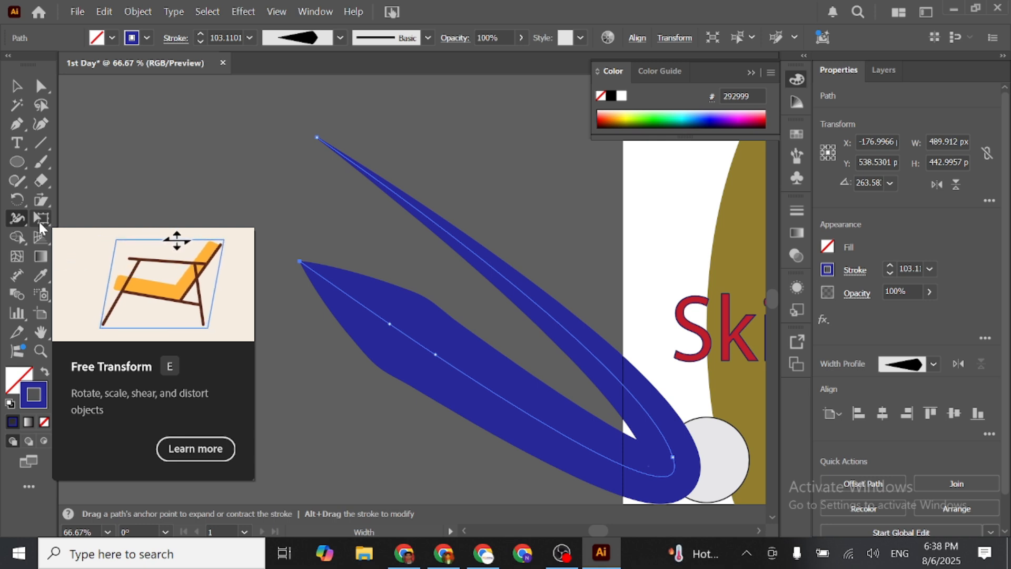
- Free-transform the blue curve: rotate it to about 273°, scale it proportionally to about 474 × 375 px, and narrow it slightly
left_click(40, 218)
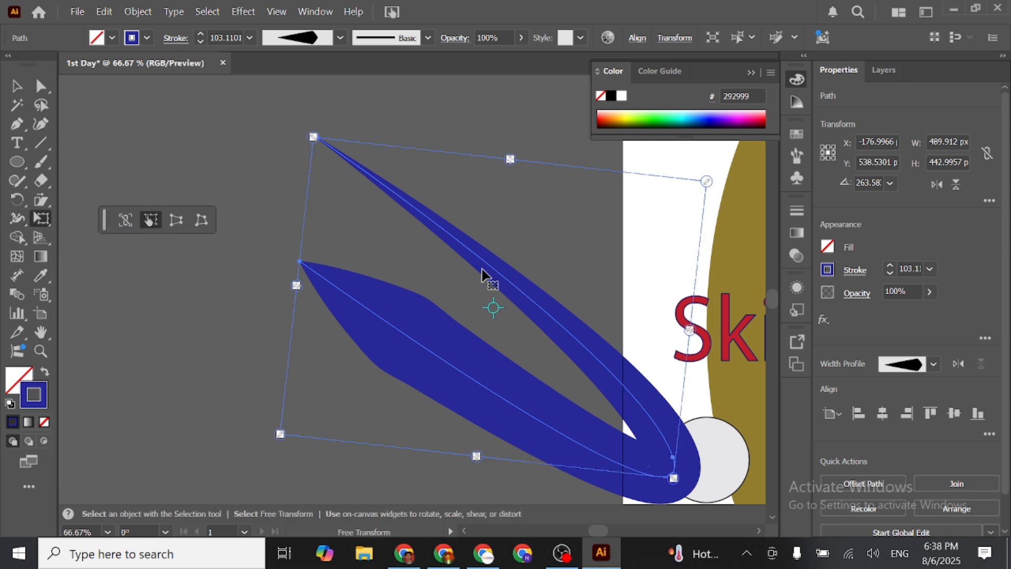
left_click_drag(302, 126, 275, 160)
left_click_drag(296, 317, 378, 307)
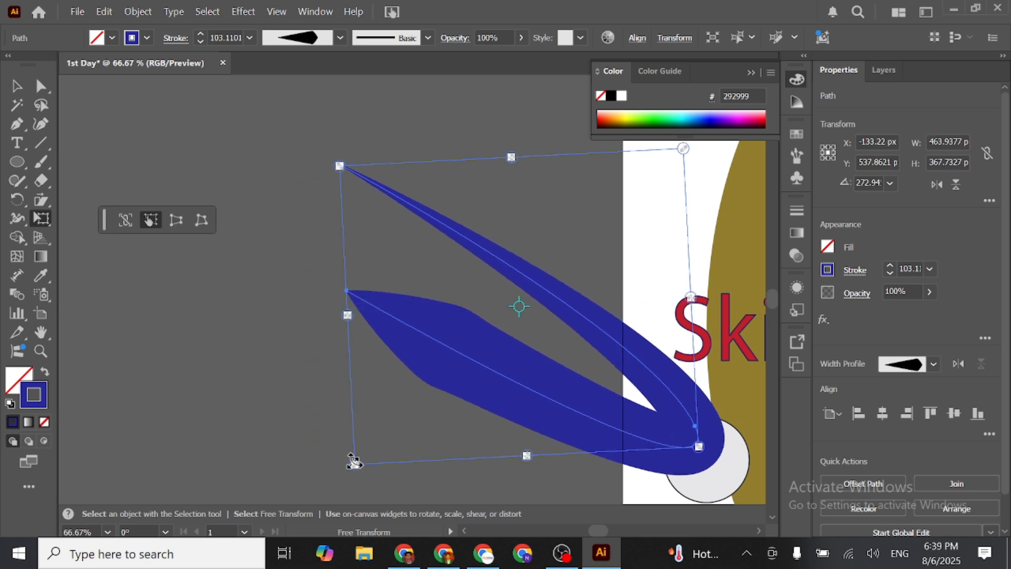
left_click(126, 220)
mouse_move(356, 465)
left_mouse_down()
mouse_move(467, 397)
mouse_move(338, 458)
mouse_move(348, 470)
left_mouse_up()
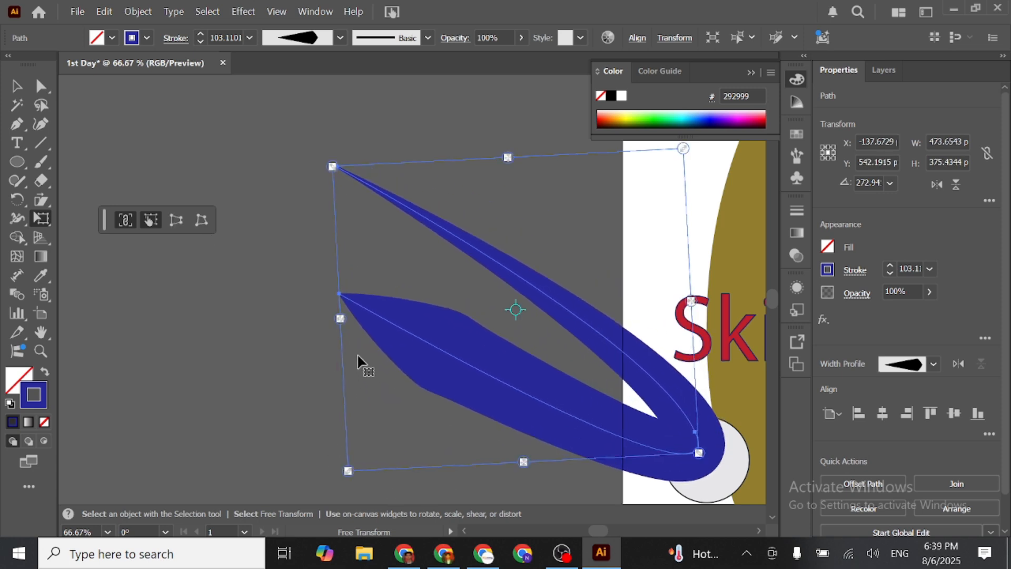
left_click_drag(338, 318, 359, 317)
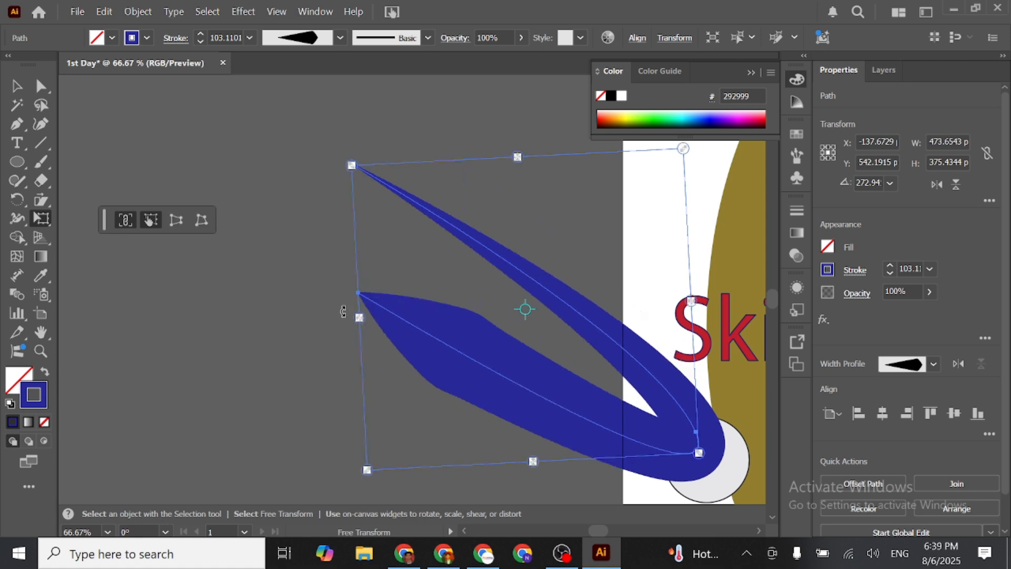
- Rotate the blue curve to about 269° and perspective-distort it with its upper edge squeezed, to about 391 × 612 px
left_click(176, 220)
mouse_move(350, 159)
left_mouse_down()
mouse_move(400, 129)
mouse_move(362, 155)
left_mouse_up()
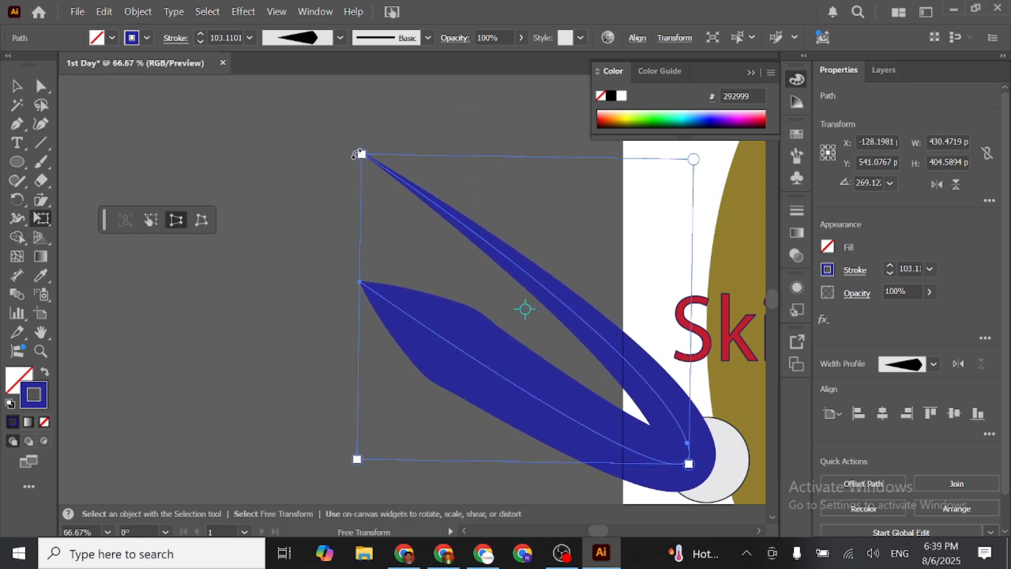
left_click_drag(368, 153, 478, 266)
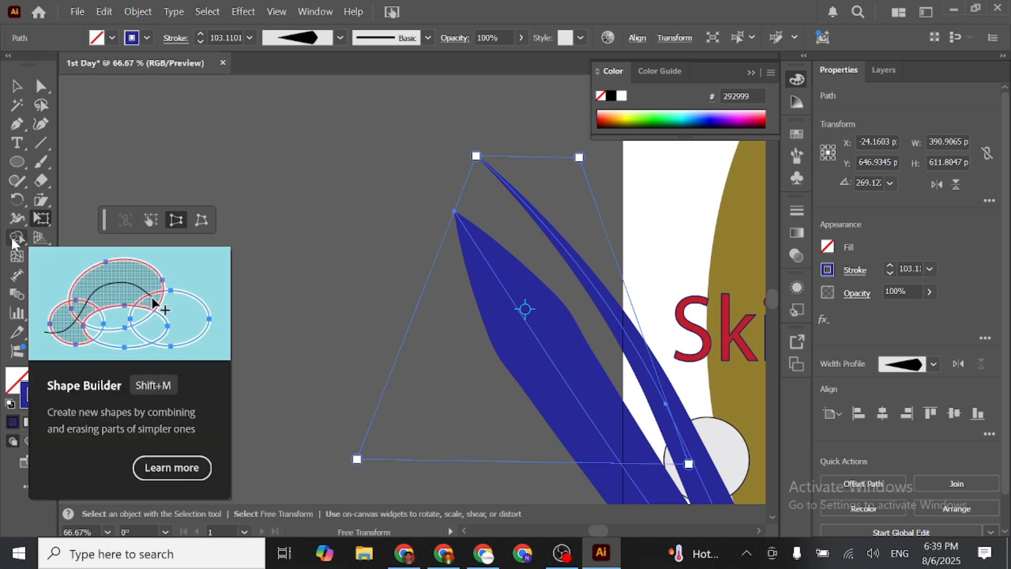
- Delete all artwork, including the shapes, the text and the blue curve, to clear the artboard
left_click(16, 85)
scroll(561, 367, "down", 5)
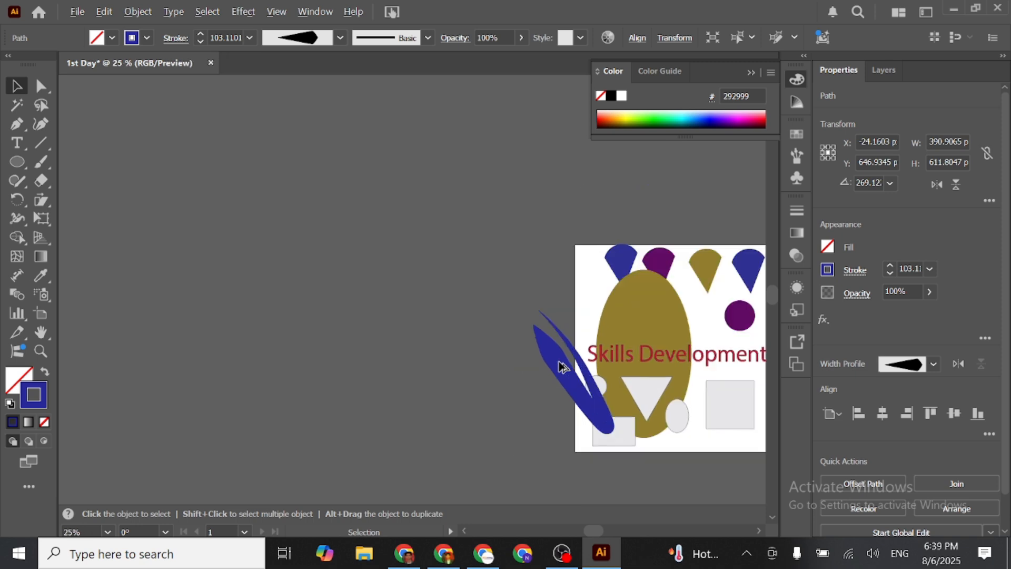
left_click_drag(564, 368, 335, 260)
left_click_drag(213, 198, 527, 415)
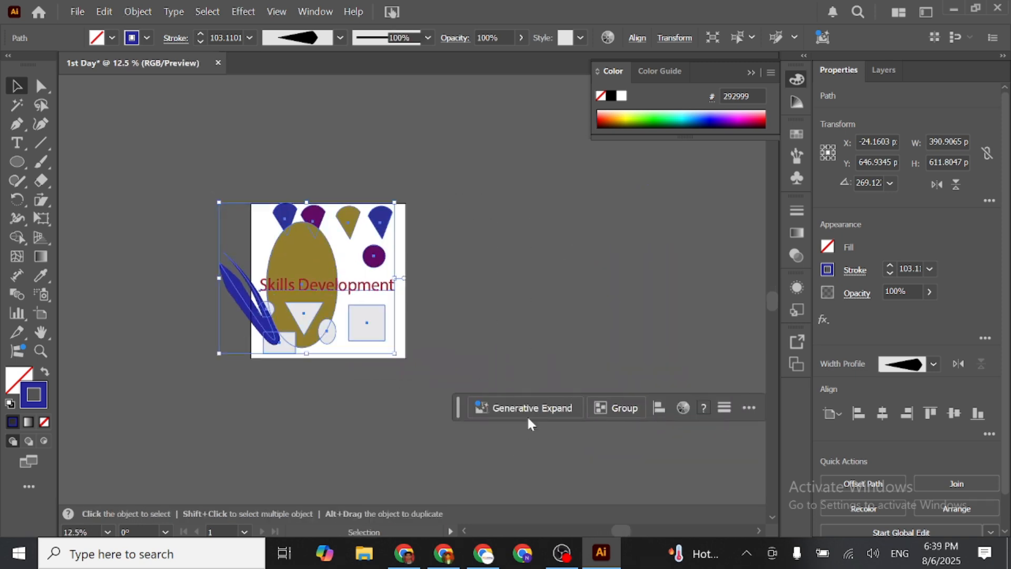
key("Delete")
scroll(283, 301, "up", 3)
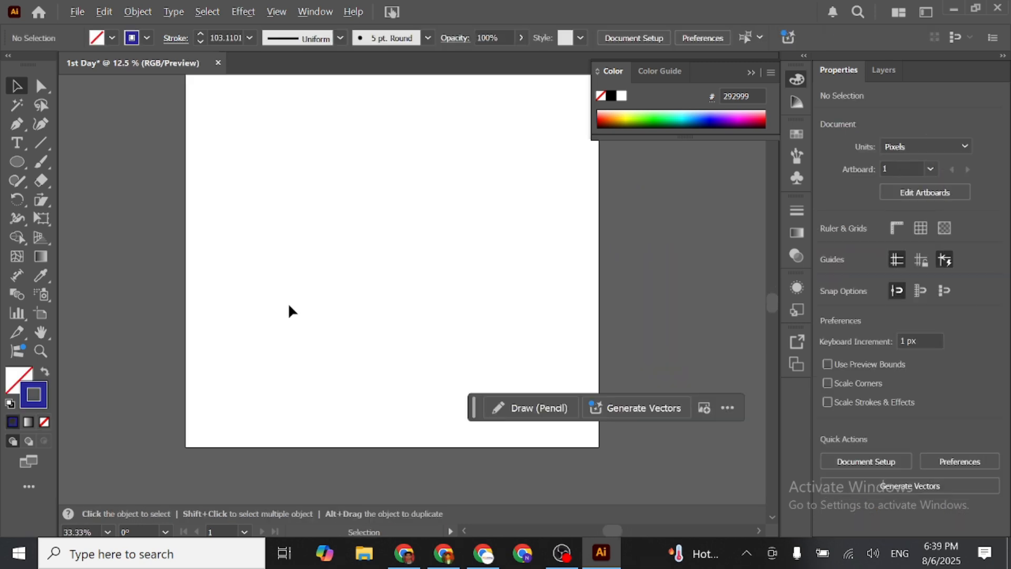
- Draw a nearly circular ellipse about 290 × 299 px in the artboard's upper left area
left_click_drag(323, 278, 323, 334)
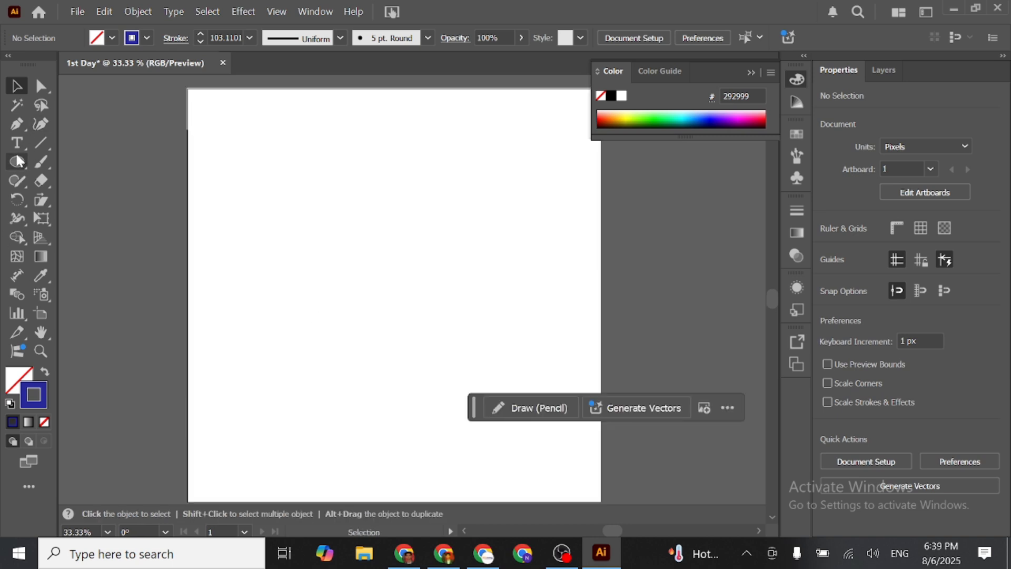
left_click(17, 161)
left_click_drag(228, 164, 339, 278)
- Fill the circle with muted violet 6a6aaa and remove its stroke
double_click(16, 382)
left_click(371, 234)
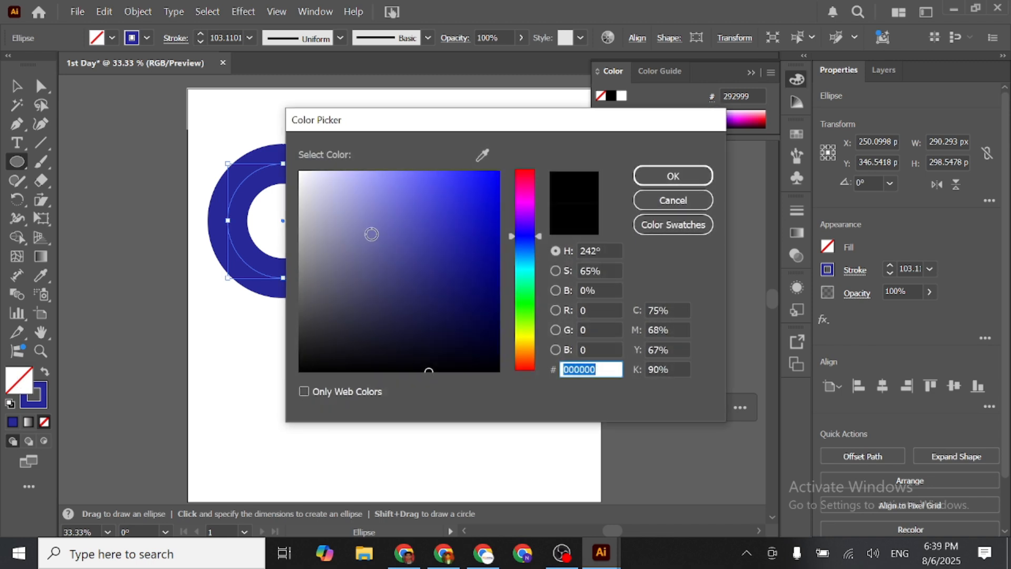
left_click(665, 178)
left_click(40, 402)
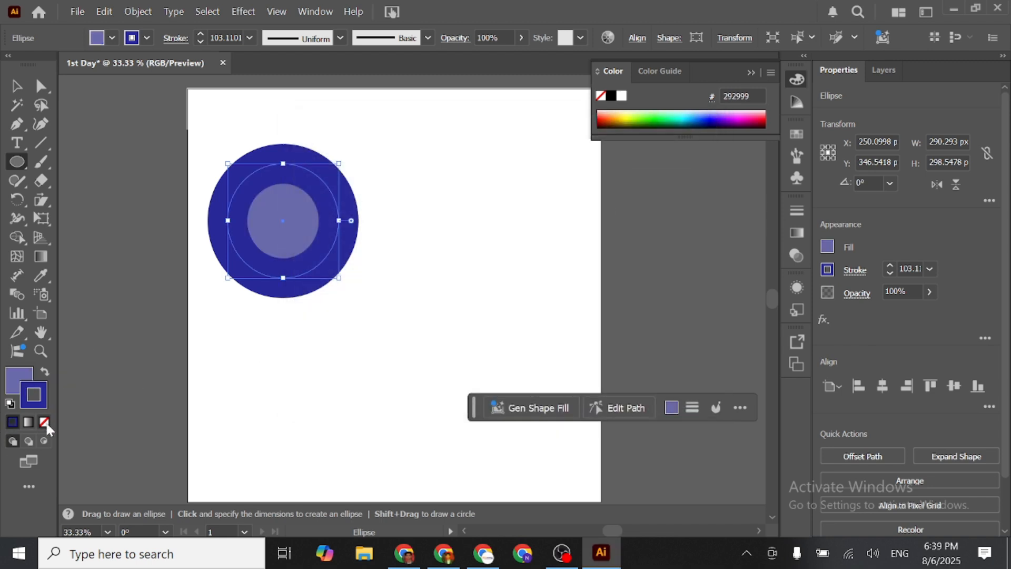
left_click(44, 421)
- Duplicate the violet circle three times to make a horizontal row of four overlapping circles
left_click(15, 89)
left_click_drag(293, 232, 445, 232)
left_click_drag(446, 232, 495, 227)
left_click_drag(459, 227, 335, 225)
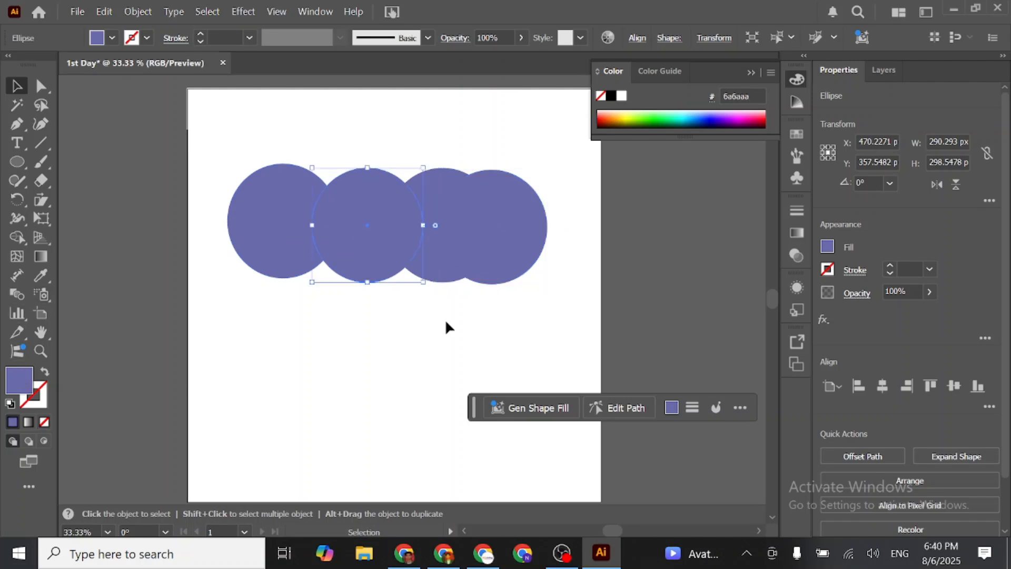
- Recolour the second circle from the left to a dark navy blue
double_click(19, 381)
left_click(396, 279)
left_click(465, 275)
left_click(673, 176)
- Recolour the rightmost circle to green 4fc954
left_click(470, 238)
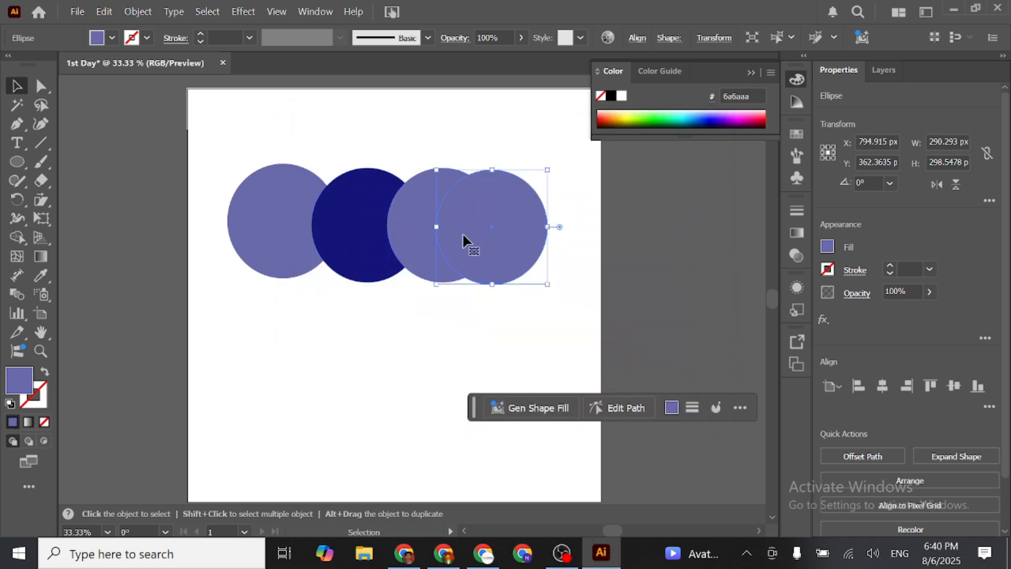
double_click(25, 381)
left_click(465, 362)
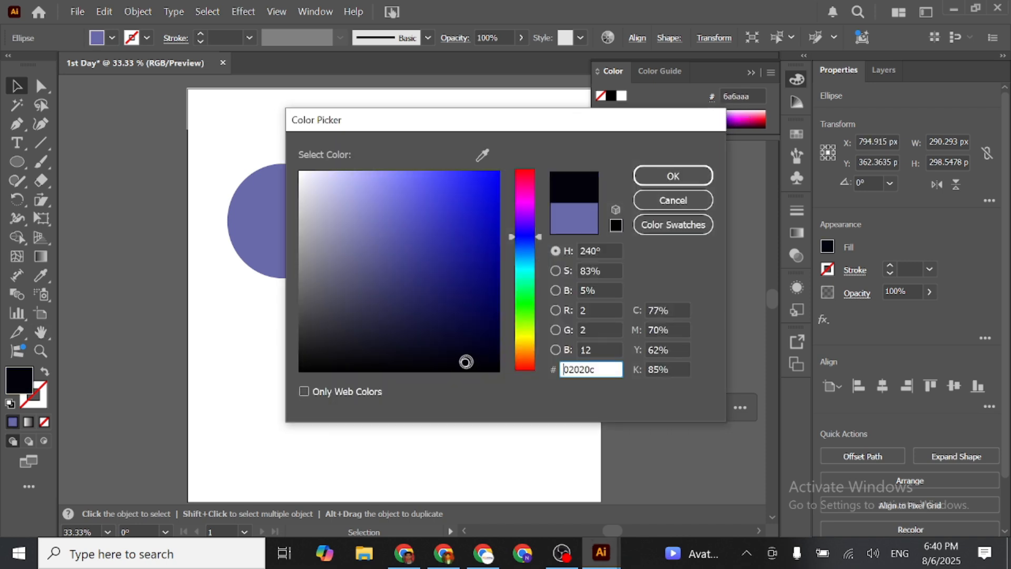
left_click(525, 302)
left_click(425, 212)
left_click(673, 175)
- Recolour the third circle from the left to mauve a86a9a
left_click(413, 226)
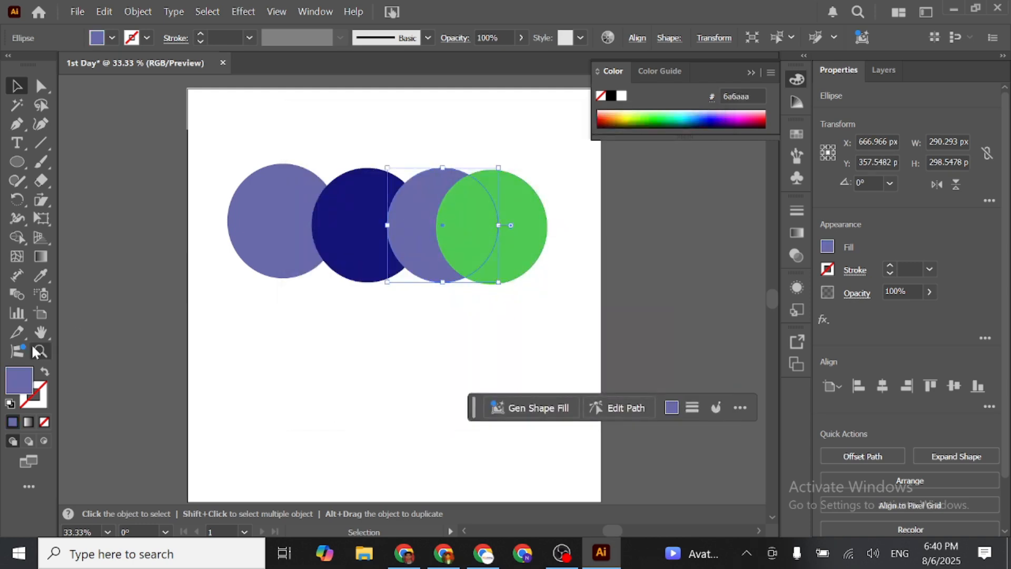
double_click(21, 380)
left_click(528, 200)
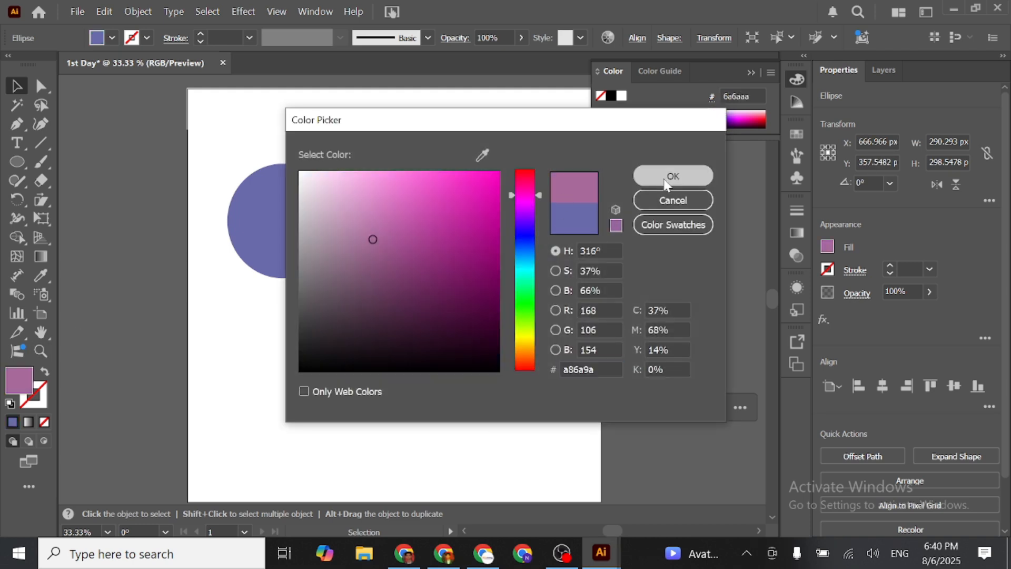
left_click(673, 176)
- Select all four circles, try merging them into one shape with Shape Builder, and undo the merge
left_click_drag(226, 118, 576, 302)
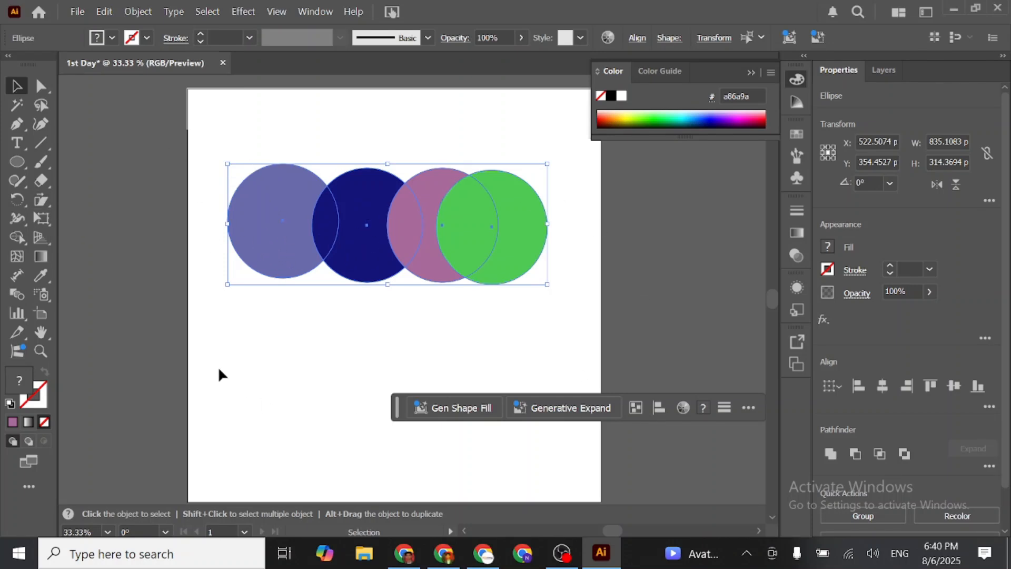
left_click(14, 240)
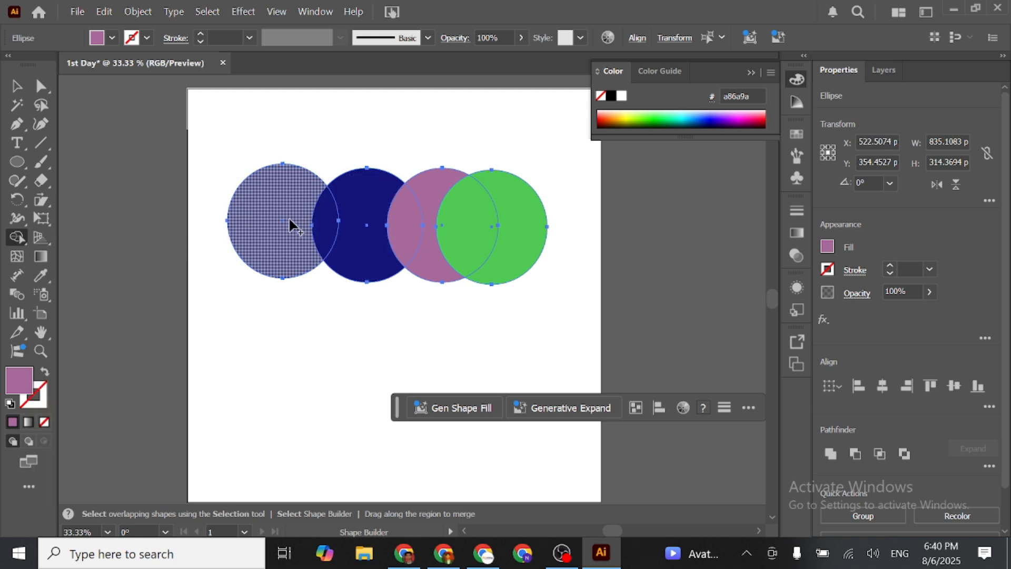
left_click_drag(285, 220, 523, 223)
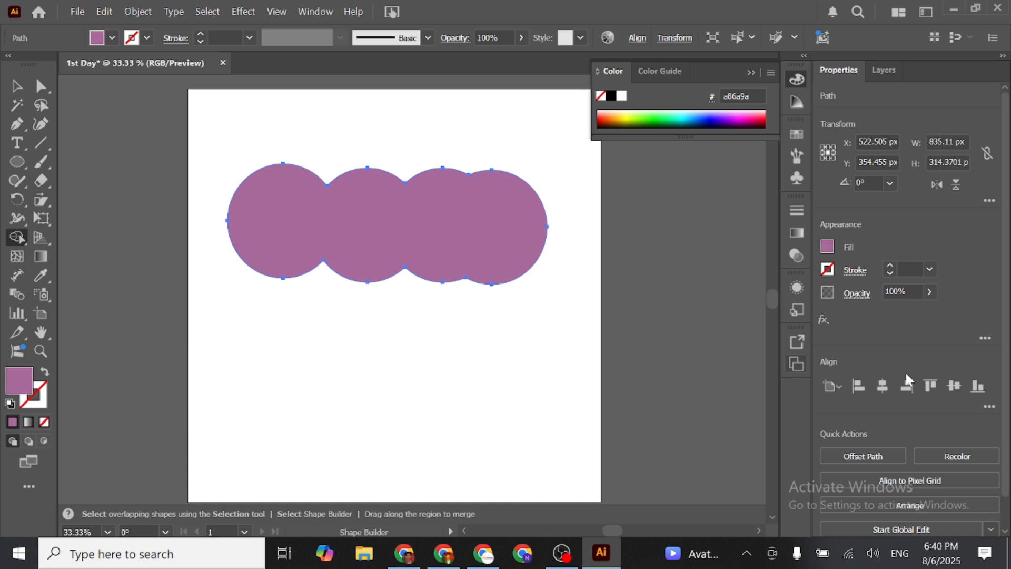
key("ctrl+z")
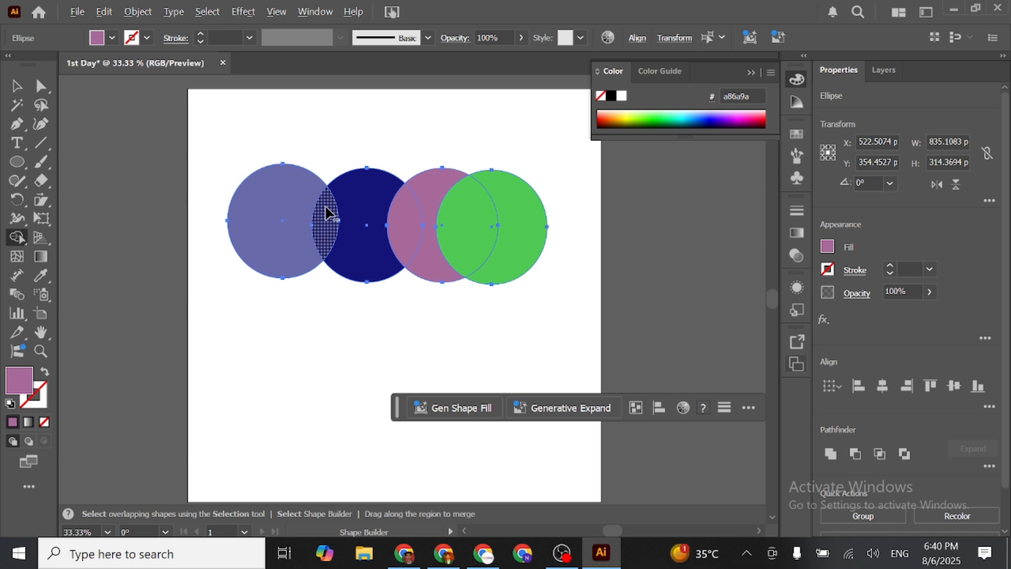
- Cut out the three overlap regions between the neighbouring circles with the Shape Builder tool
scroll(325, 214, "up", 3)
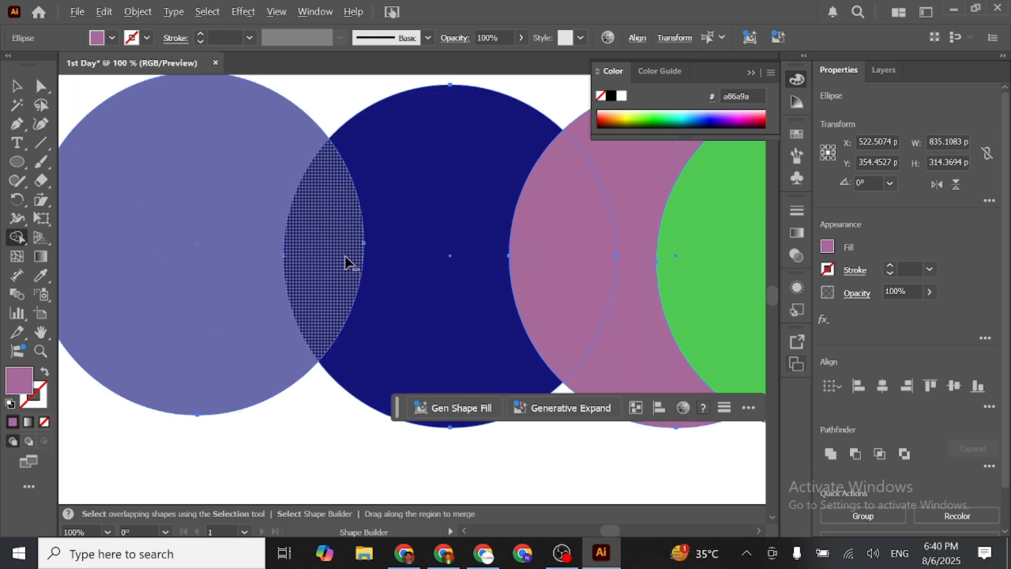
left_click(310, 236, "alt")
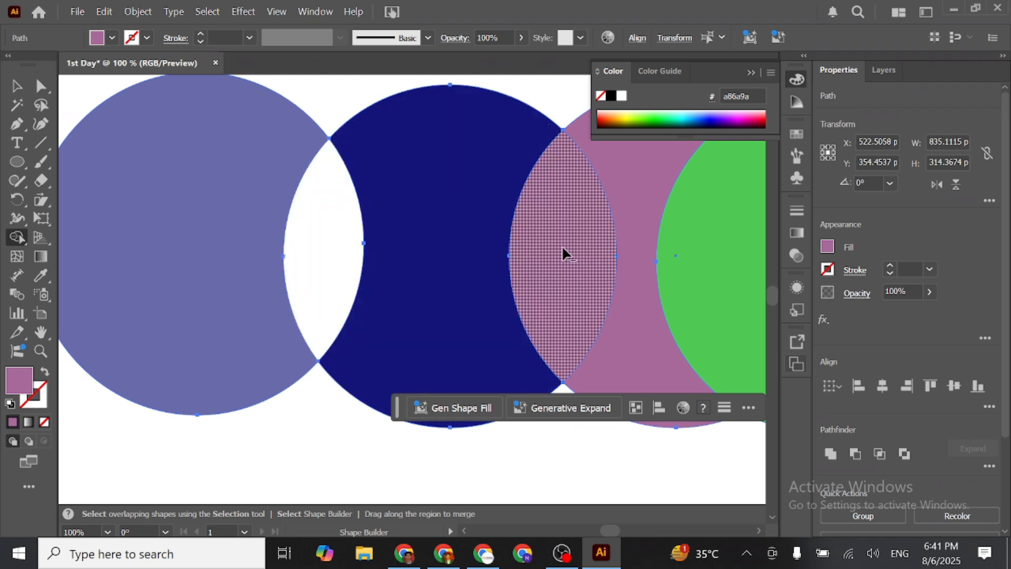
left_click(561, 245, "alt")
scroll(562, 244, "down", 3)
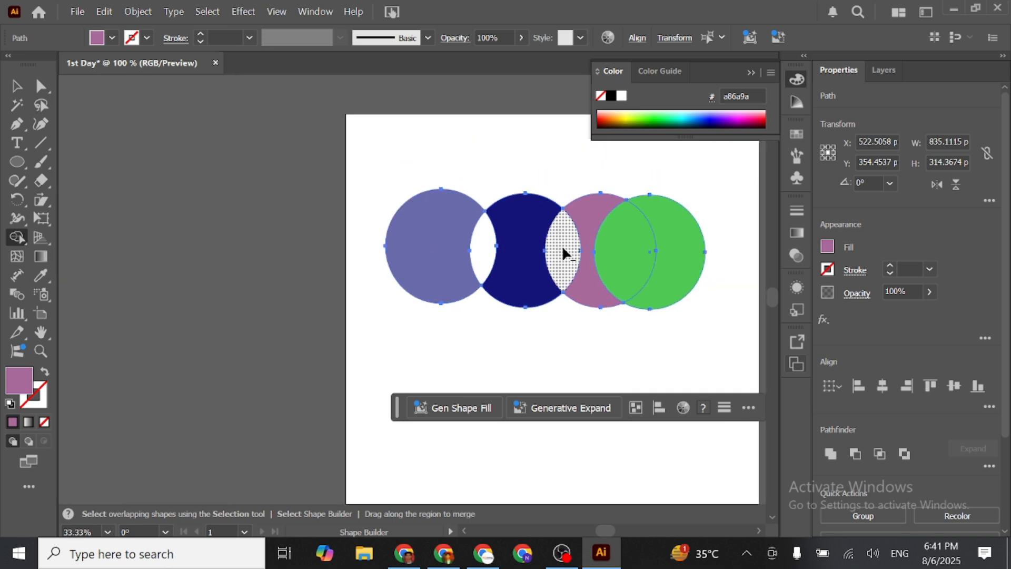
left_click(614, 242, "alt")
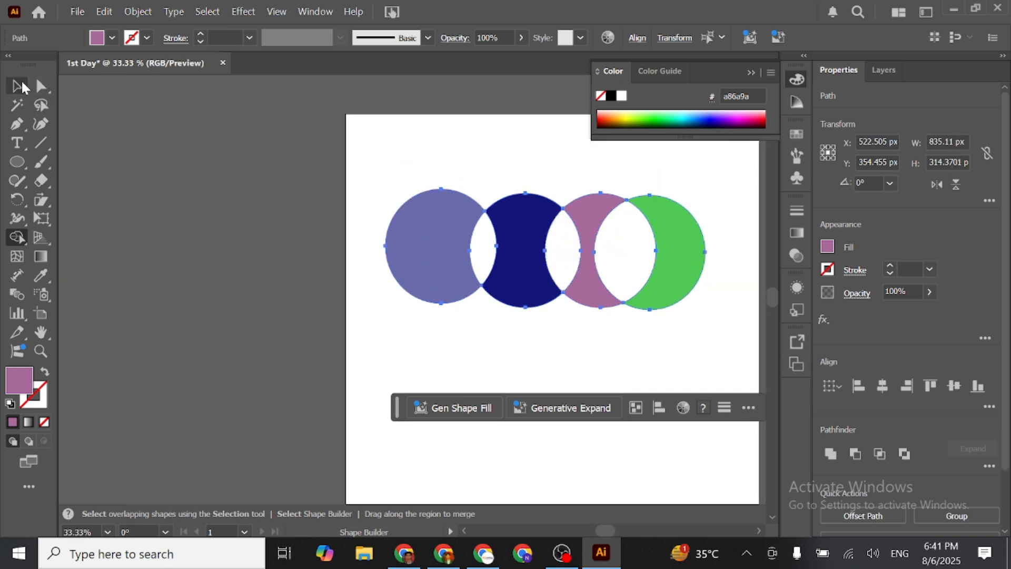
- Move the four cut shapes apart, placing the violet one off the artboard and the green crescent lower on the artboard's right side
left_click(18, 86)
left_click(475, 294)
left_click_drag(416, 242, 240, 226)
left_click_drag(521, 254, 444, 235)
left_click_drag(591, 244, 565, 208)
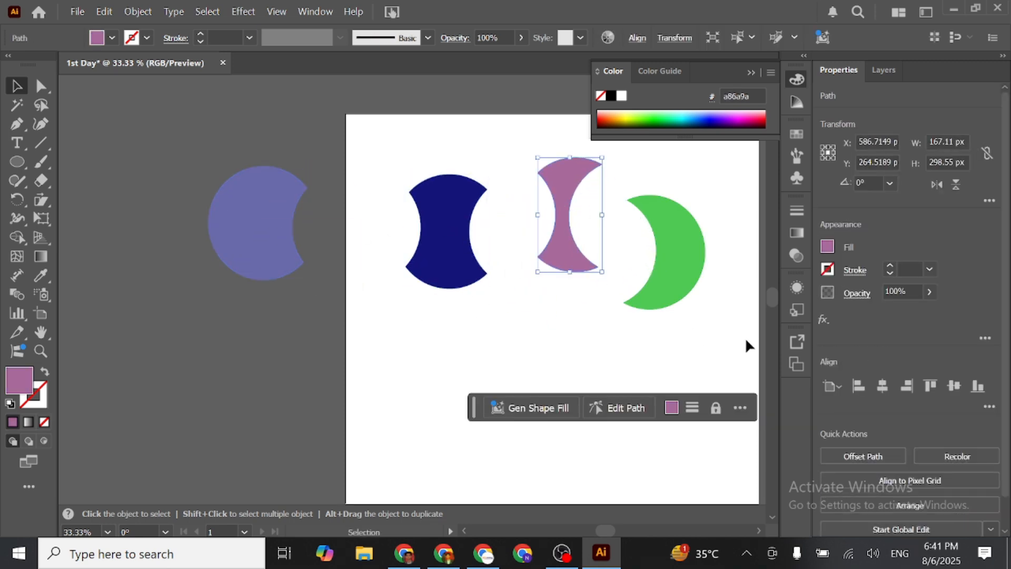
left_click_drag(661, 275, 699, 328)
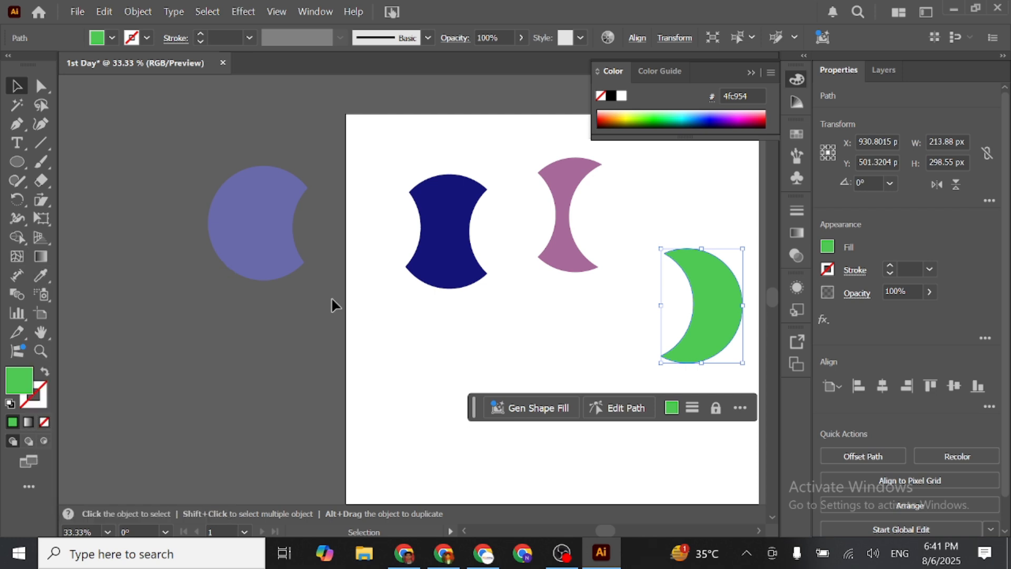
- Add a mesh point near the outer curved edge of the violet shape and colour it pale lavender ceceef
left_click(253, 210)
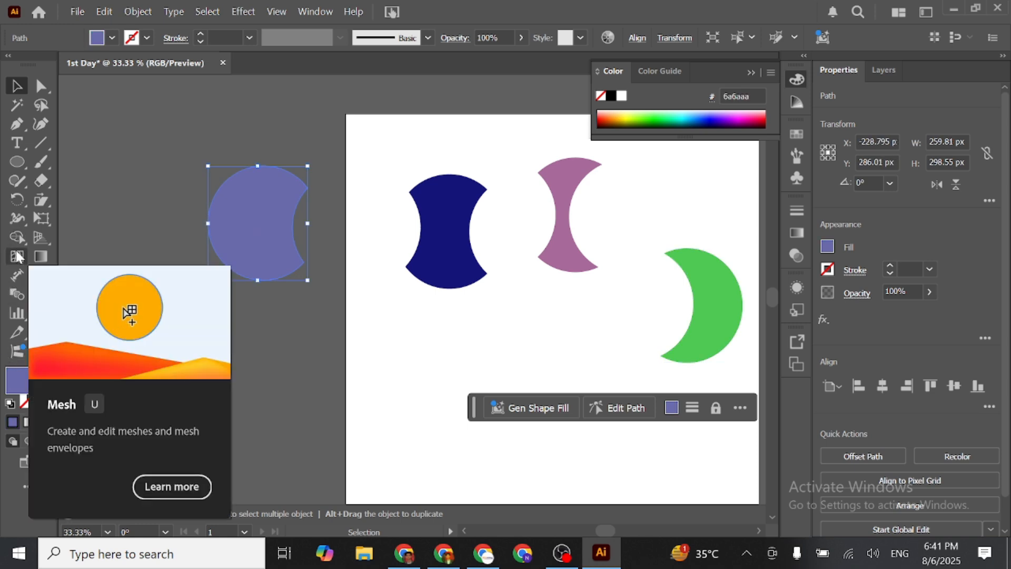
key("u")
left_click(221, 221)
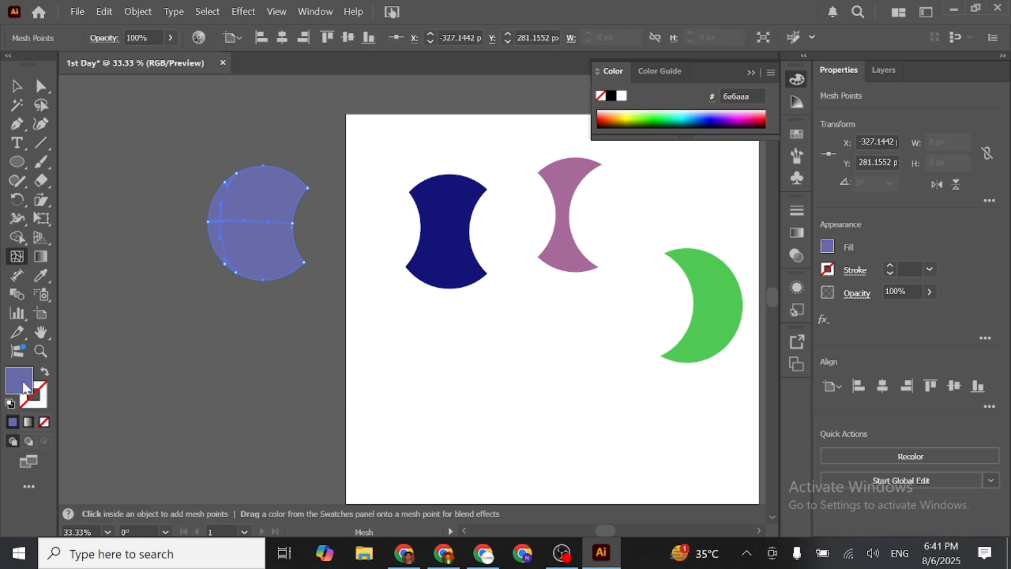
double_click(24, 388)
mouse_move(372, 237)
left_mouse_down()
mouse_move(361, 248)
mouse_move(327, 181)
left_mouse_up()
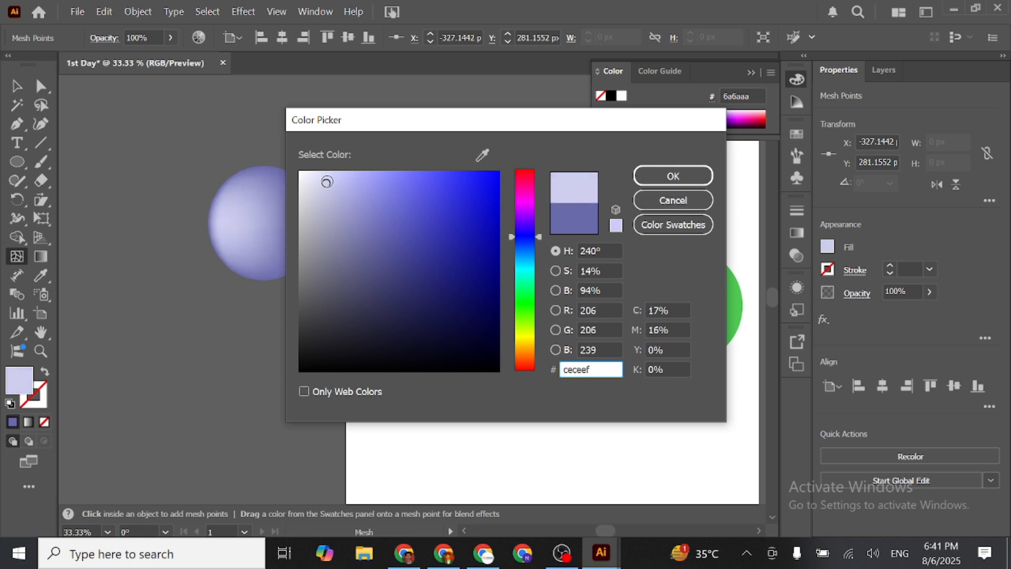
left_click(673, 175)
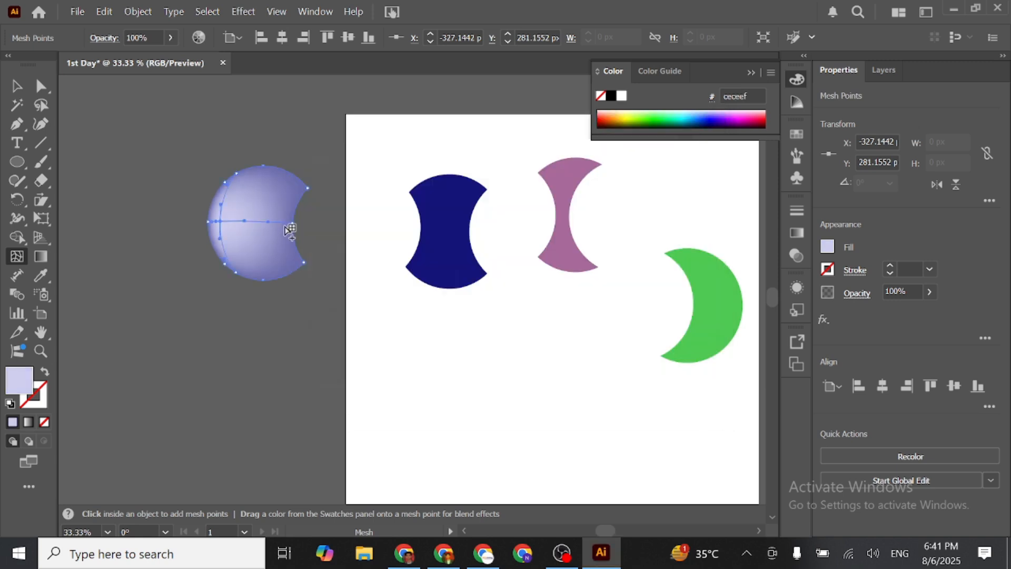
- Add a second mesh point near the lower end of the violet shape's concave edge, colour it cream ede5ce, and deselect
left_click(291, 246)
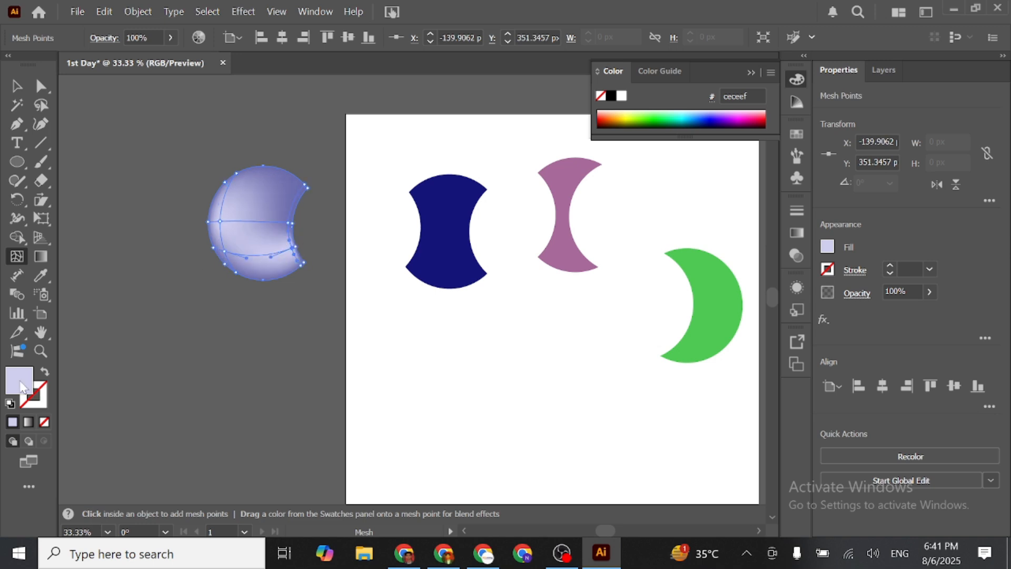
double_click(23, 388)
left_click(524, 347)
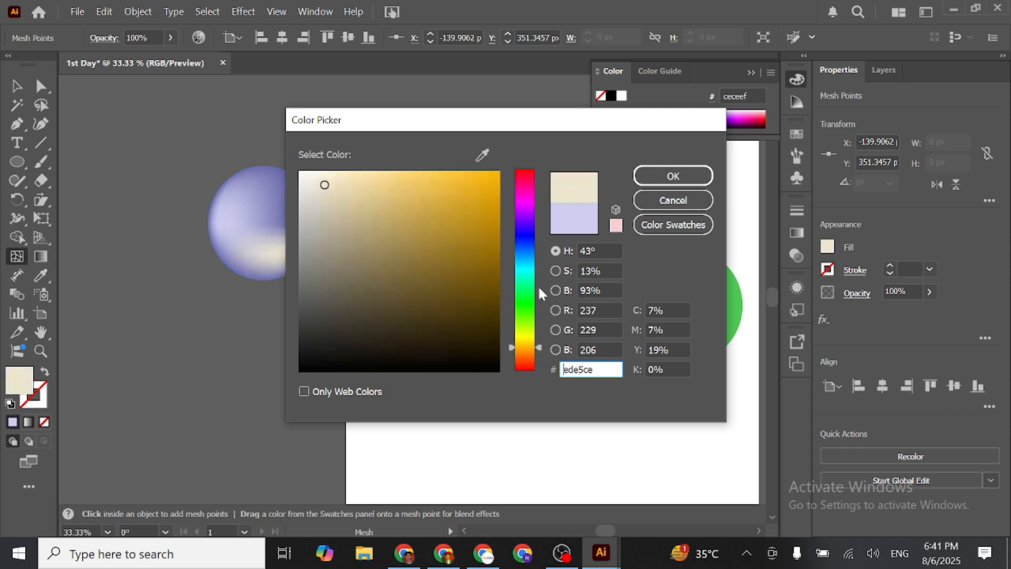
left_click(669, 177)
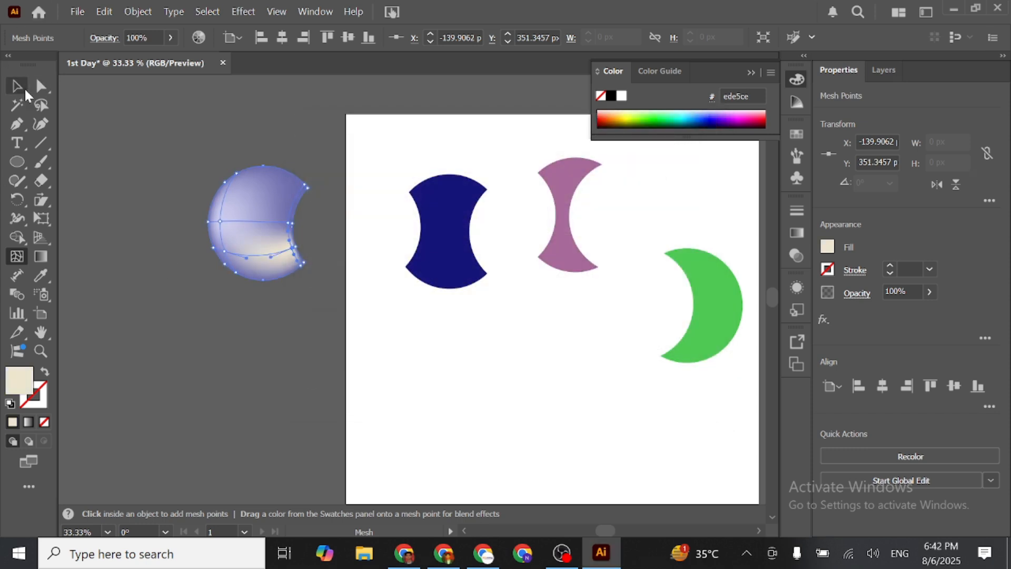
left_click(25, 90)
left_click(121, 129)
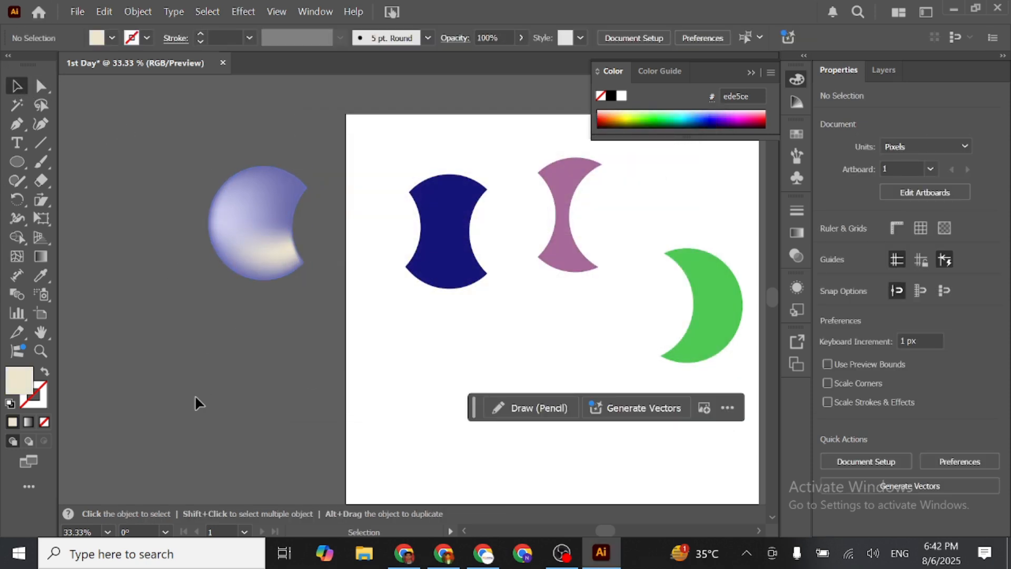
- Move the violet mesh shape slightly down towards the artboard and deselect it
left_click_drag(269, 258, 333, 311)
left_click(233, 322)
scroll(238, 212, "up", 1)
scroll(239, 217, "up", 1)
scroll(333, 311, "down", 1)
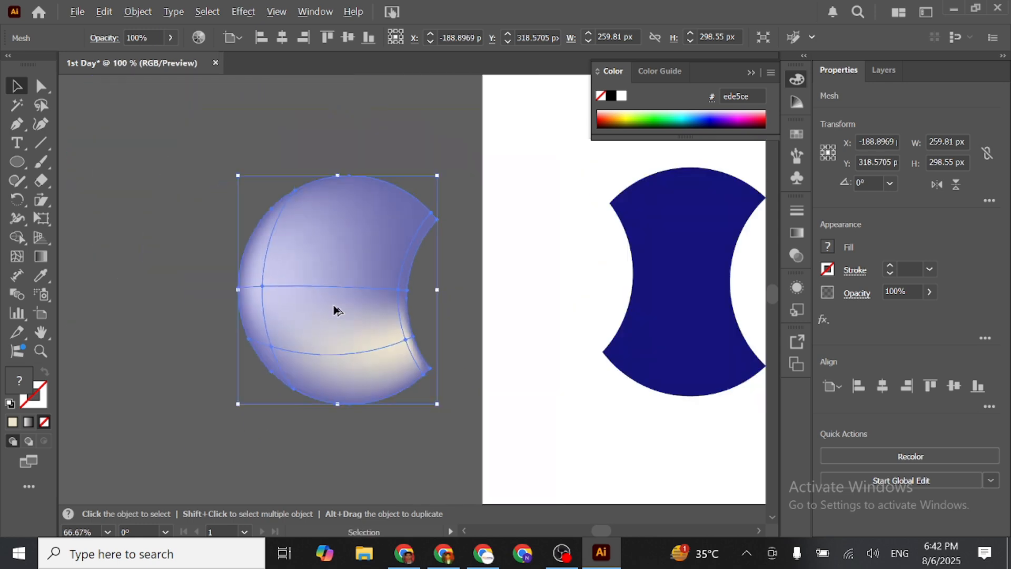
left_click(235, 153)
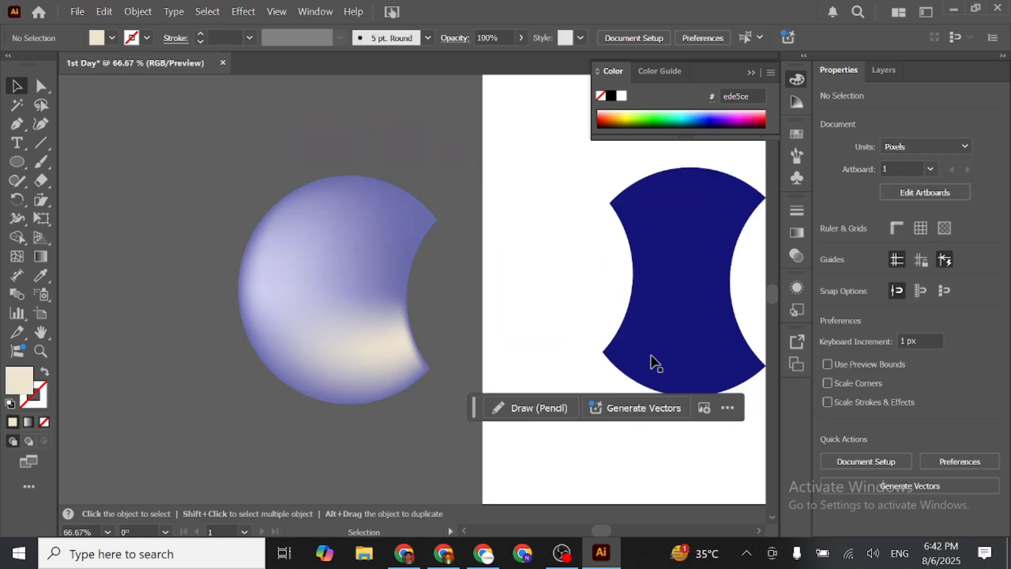
scroll(361, 319, "down", 2)
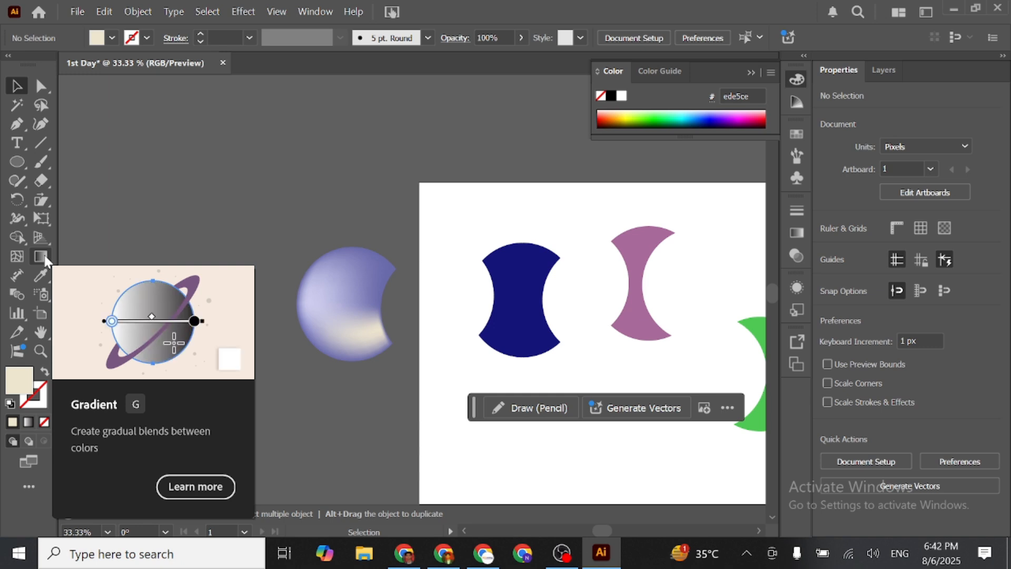
- Delete the violet mesh shape and move the dark blue shape off the artboard into its place
left_click(47, 259)
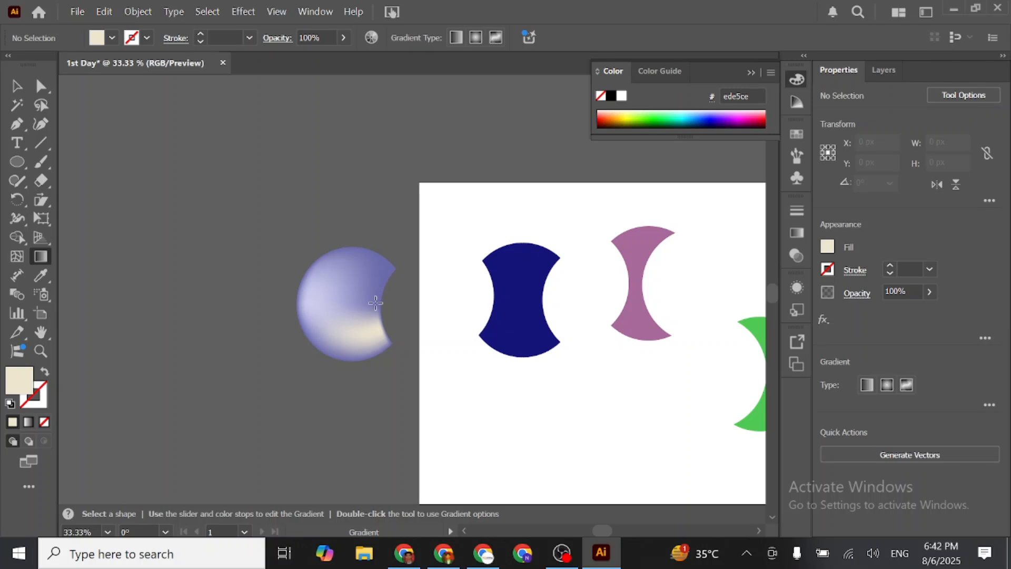
scroll(375, 302, "up", 2)
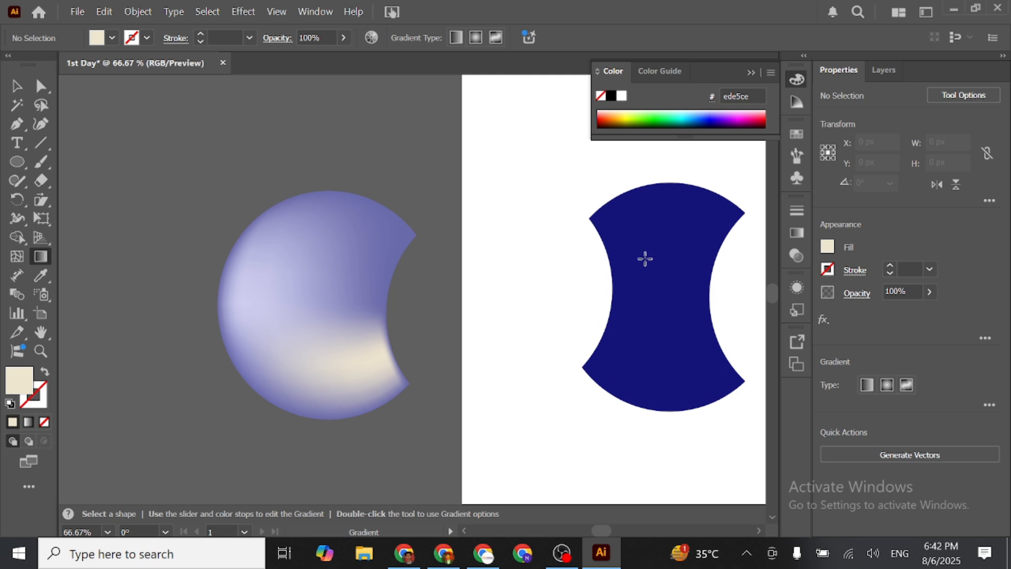
left_click(17, 85)
left_click(642, 281)
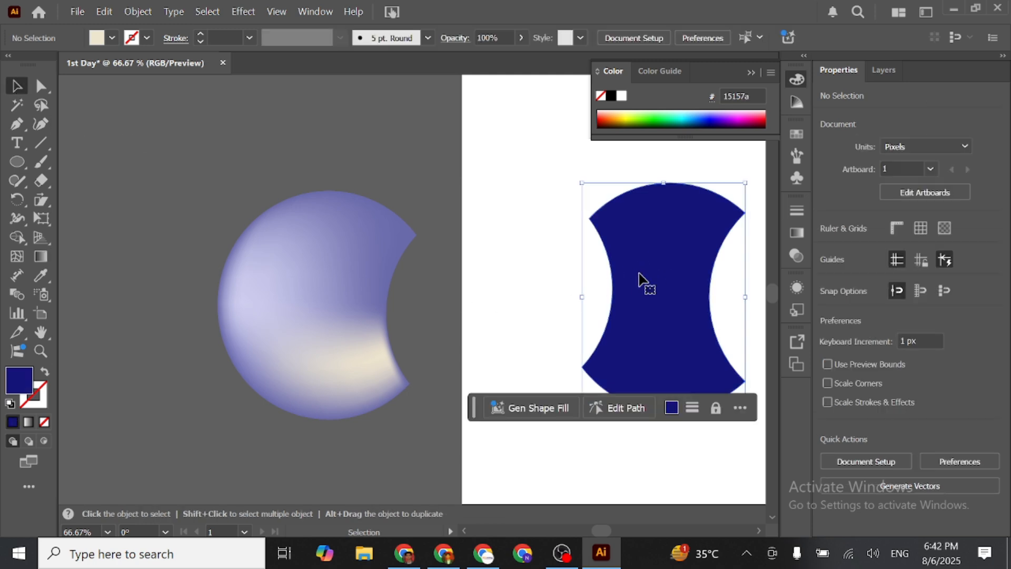
left_click(296, 274)
key("Delete")
left_click_drag(662, 298, 362, 259)
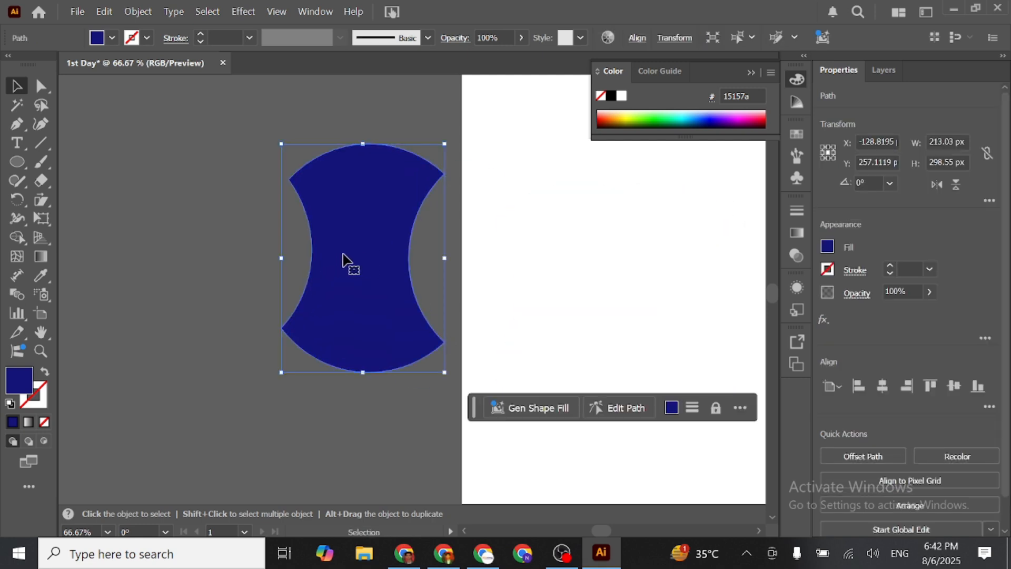
- Apply a white-to-black linear gradient to the dark blue shape and angle it upward toward its dark end
left_click(34, 258)
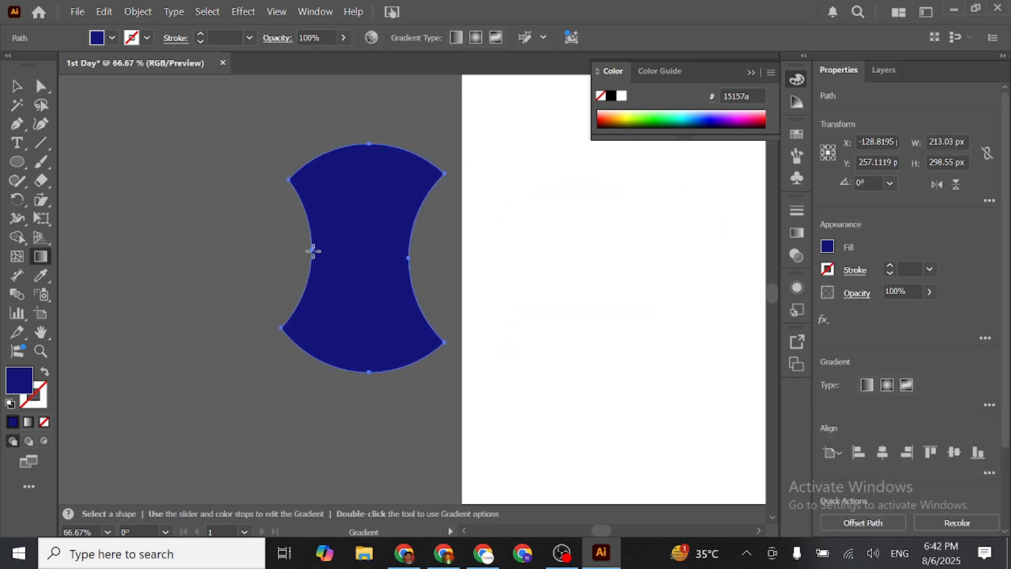
left_click(358, 246)
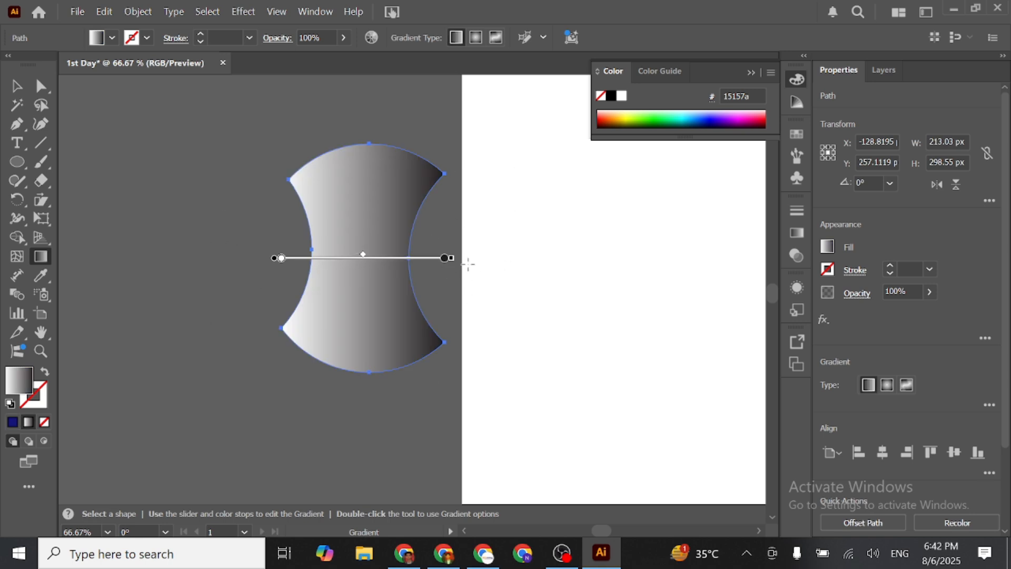
mouse_move(458, 261)
left_mouse_down()
mouse_move(444, 219)
mouse_move(398, 252)
mouse_move(452, 249)
mouse_move(441, 248)
mouse_move(509, 202)
mouse_move(448, 242)
left_mouse_up()
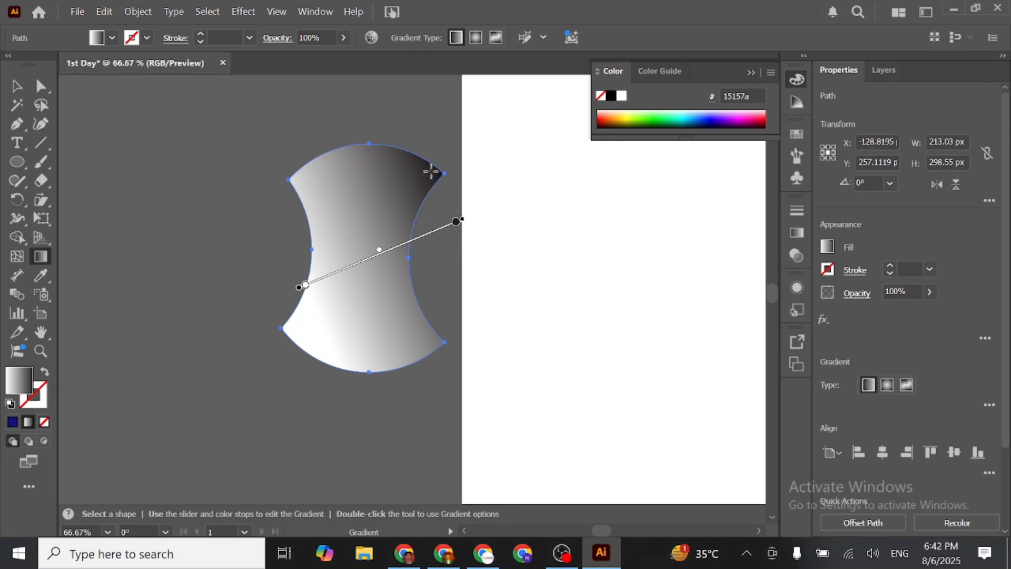
- Change the gradient's black end colour stop to yellow ffe600
left_click(454, 223)
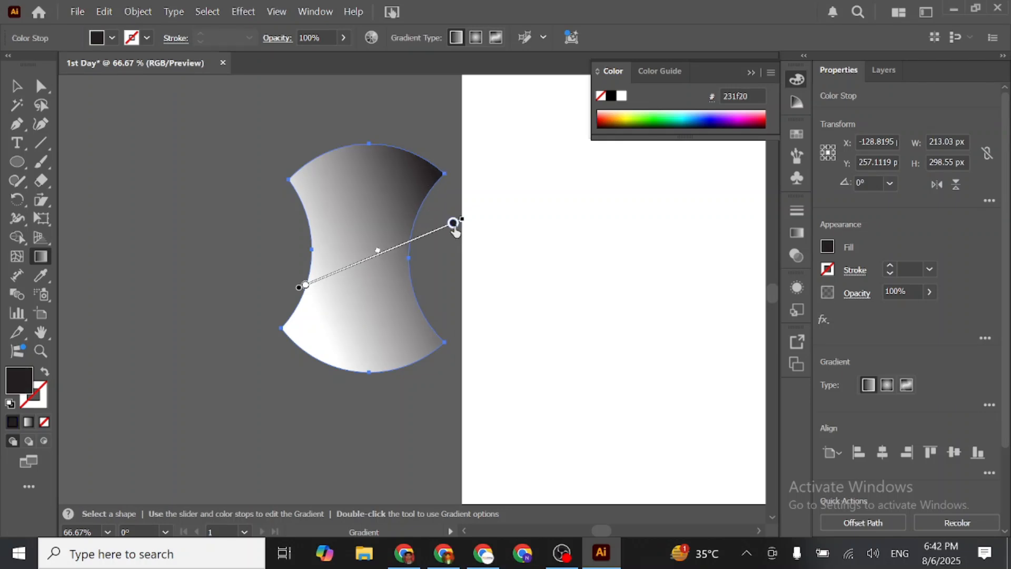
double_click(453, 223)
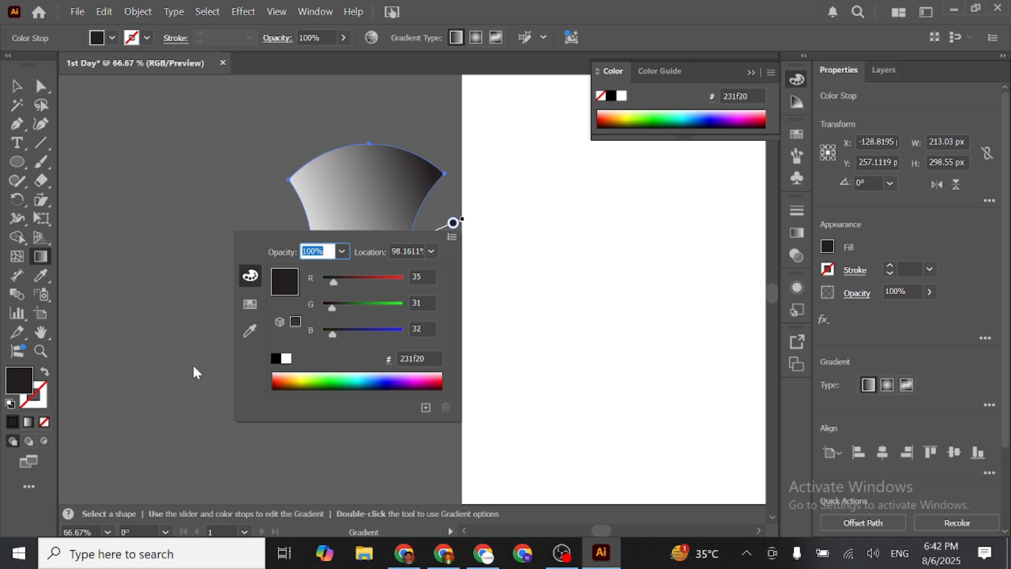
left_click(15, 377)
double_click(13, 375)
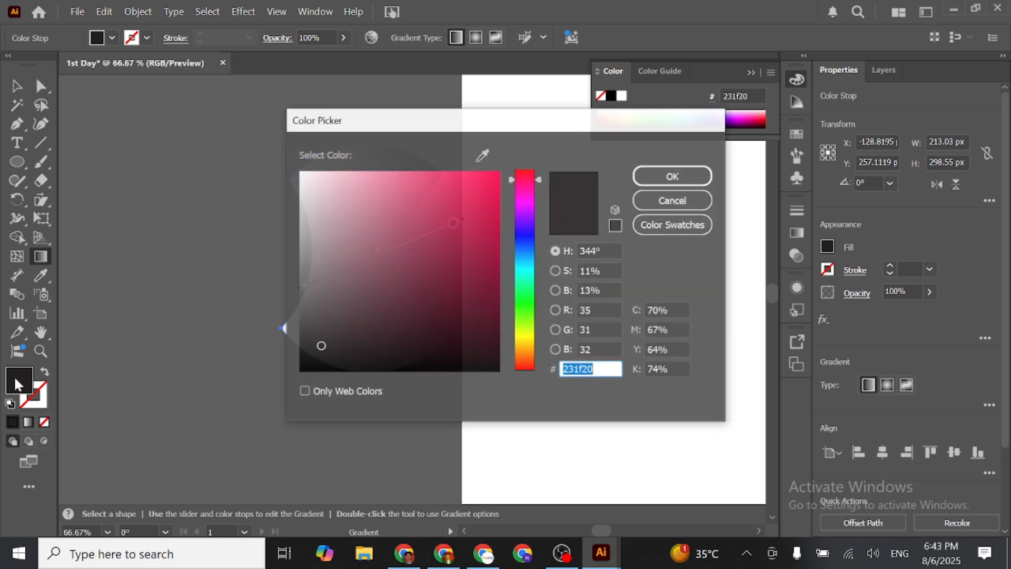
left_click(524, 342)
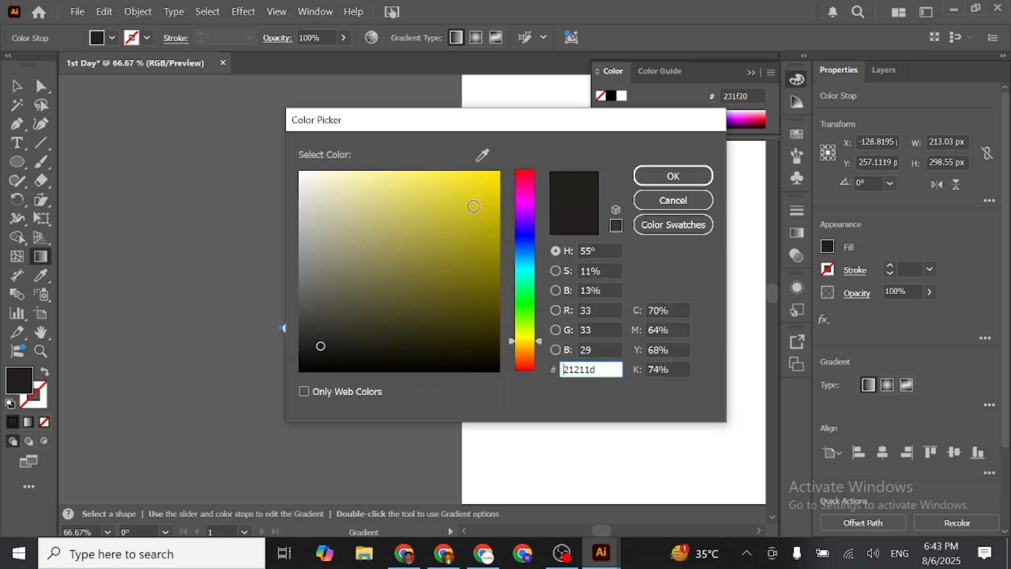
left_click(498, 174)
left_click(672, 176)
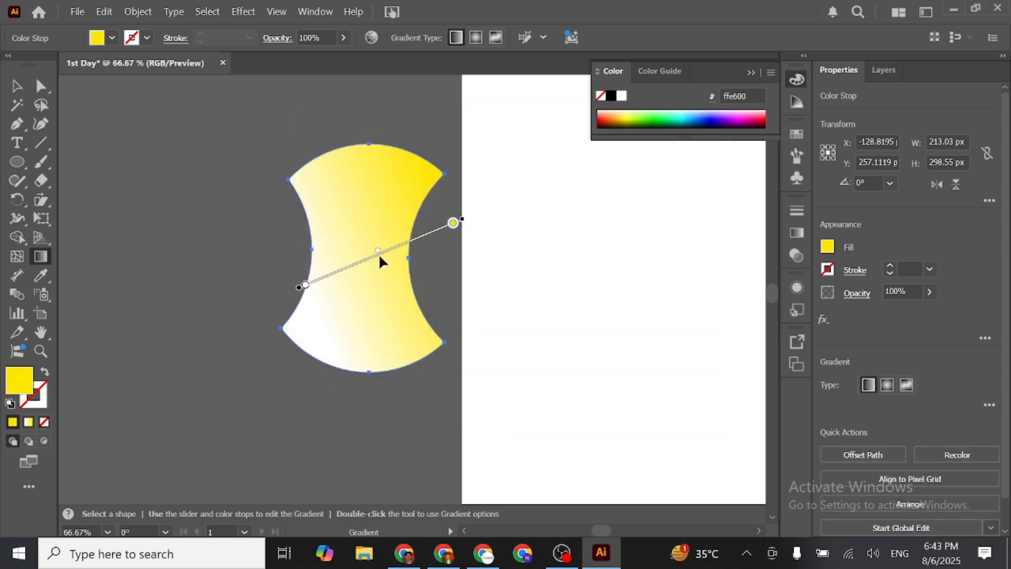
- Change the gradient's white start colour stop to dark green 006a39
left_click(305, 286)
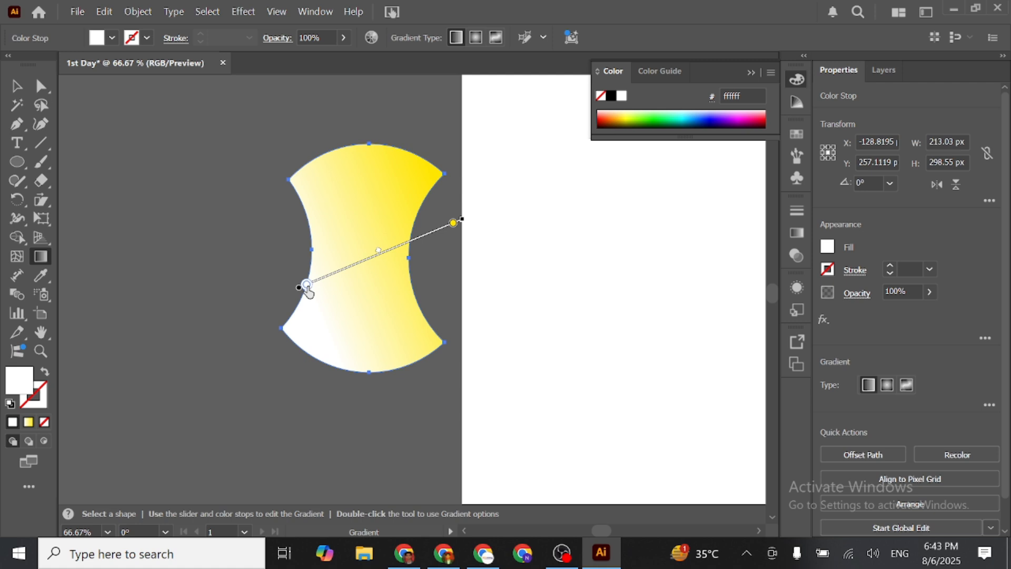
double_click(307, 287)
left_click(200, 444)
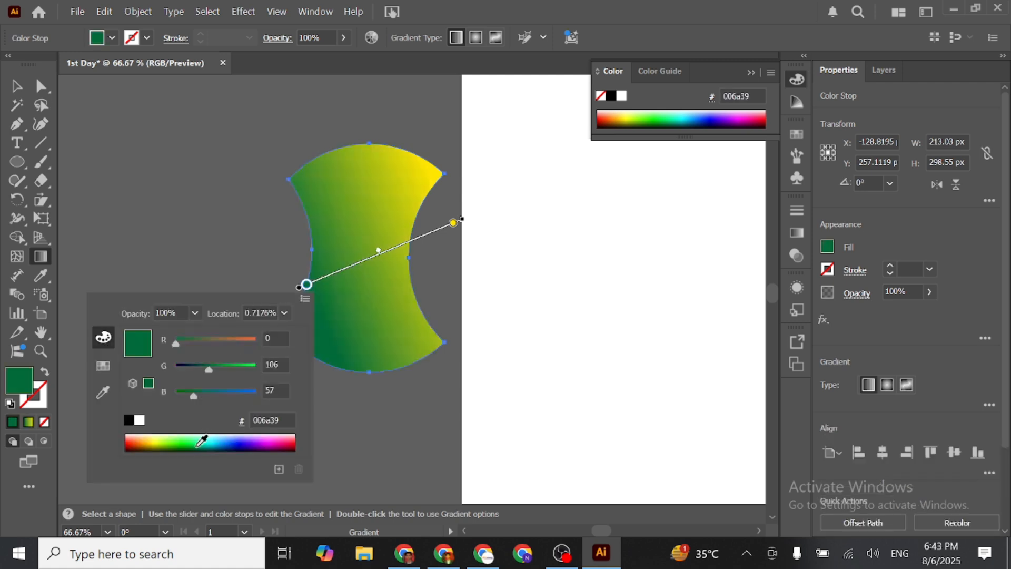
left_click(381, 262)
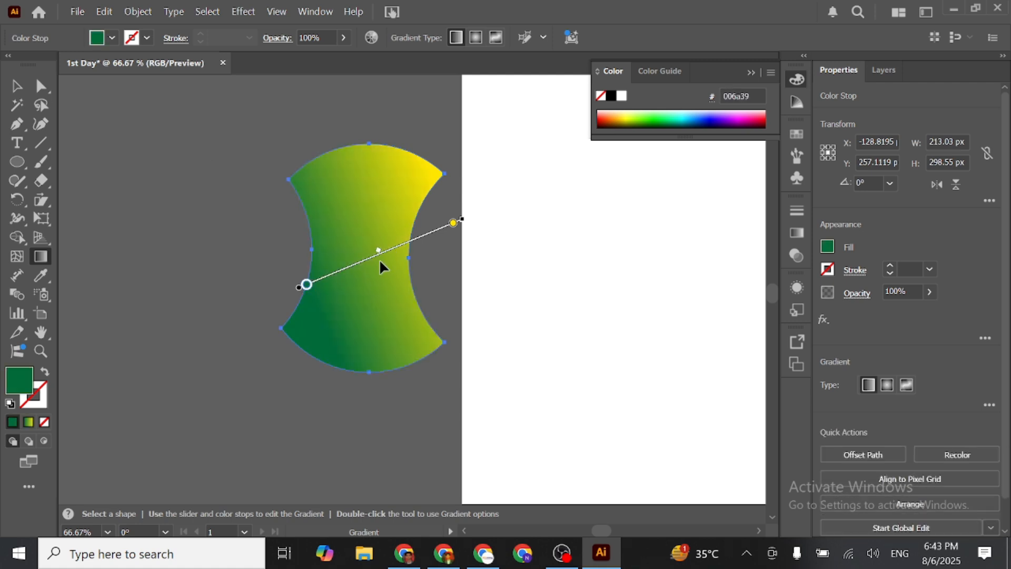
- Shift the gradient's midpoint slightly toward the yellow end so that green covers more of the shape
scroll(383, 257, "up", 2)
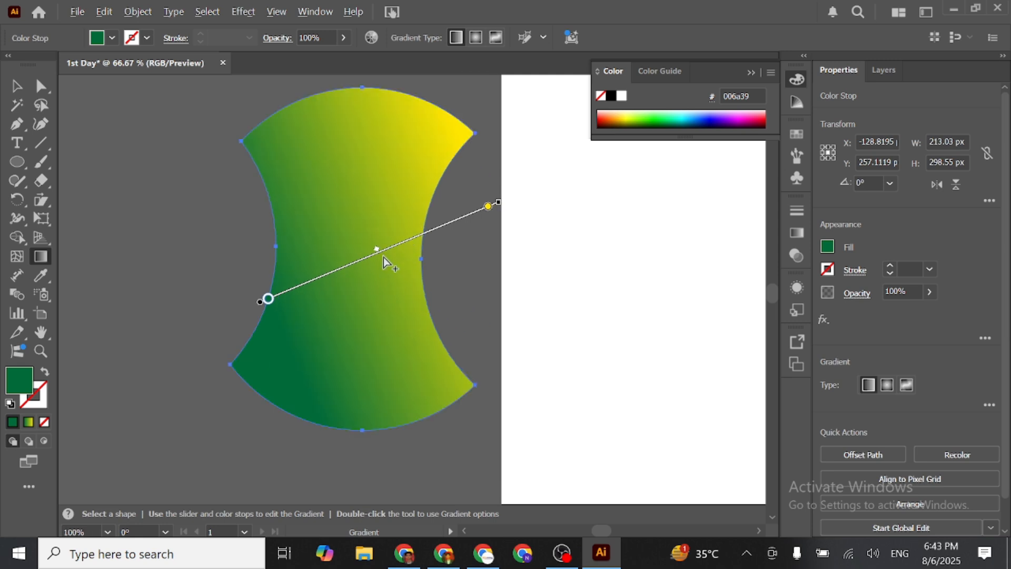
left_click_drag(541, 181, 379, 248)
left_click(546, 179)
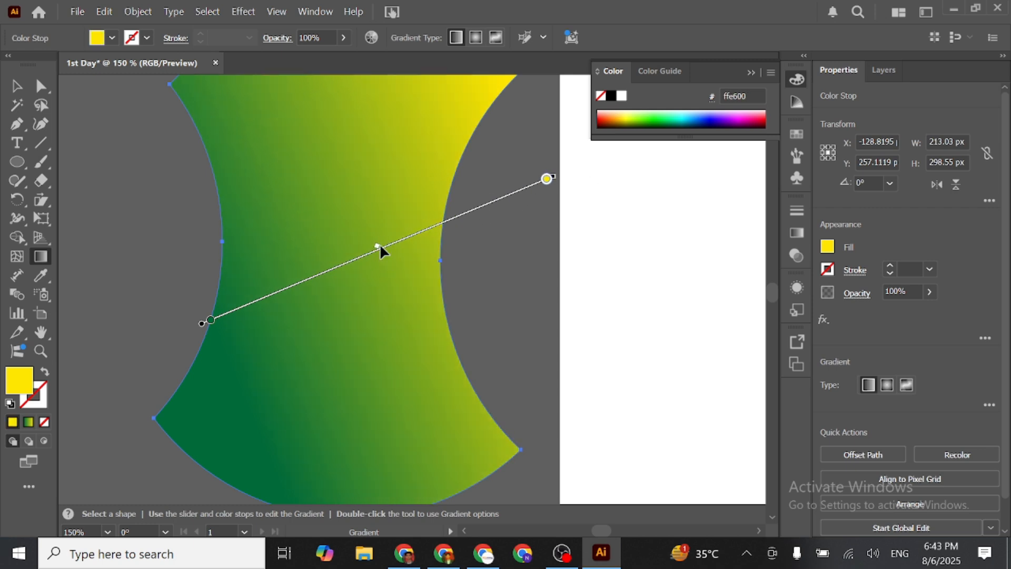
mouse_move(376, 251)
left_mouse_down()
mouse_move(232, 280)
mouse_move(474, 208)
mouse_move(379, 233)
left_mouse_up()
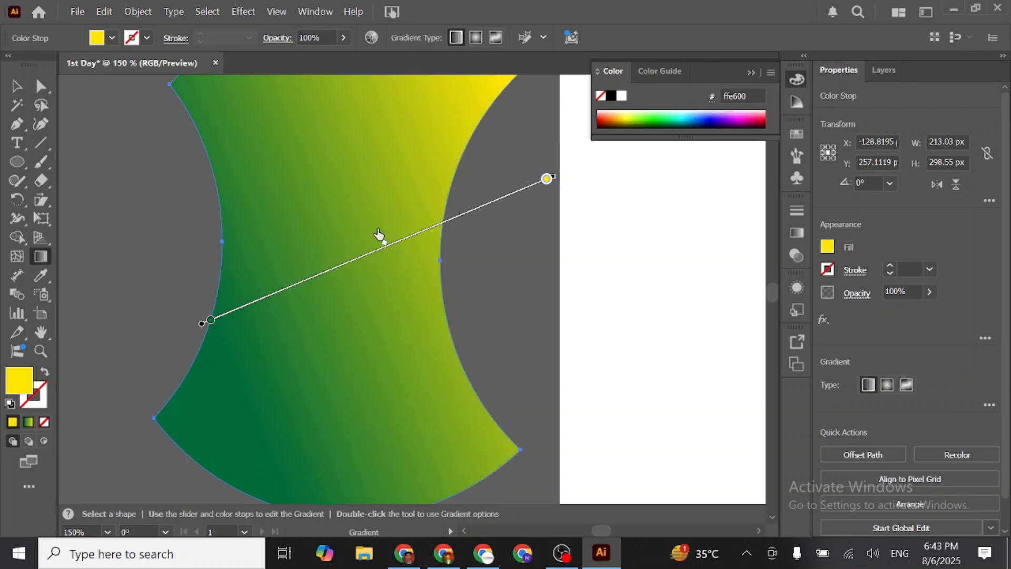
left_click(211, 320)
left_click_drag(382, 250, 402, 232)
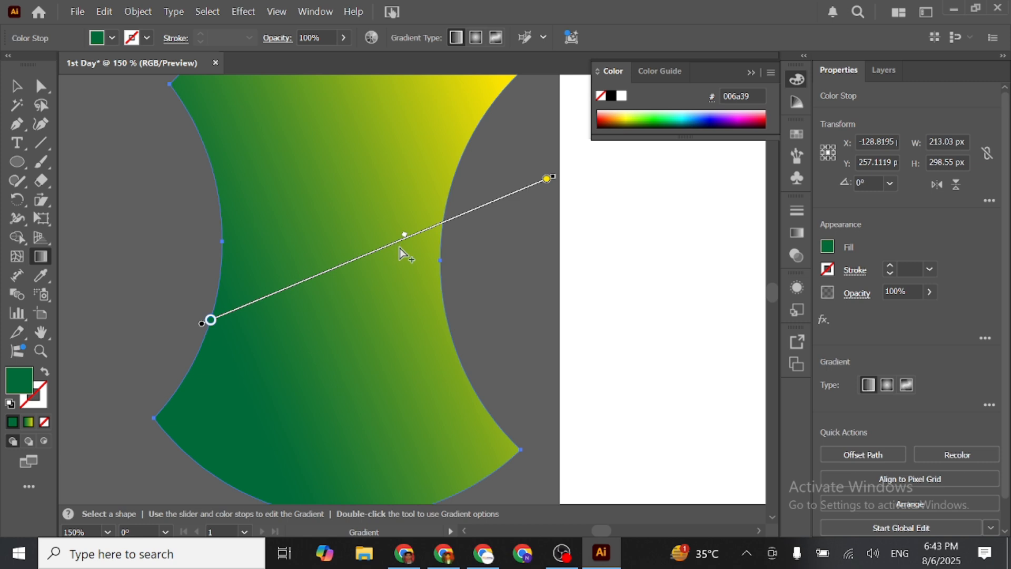
- Add a colour stop near the middle of the gradient and colour it navy 080055
left_click(399, 246)
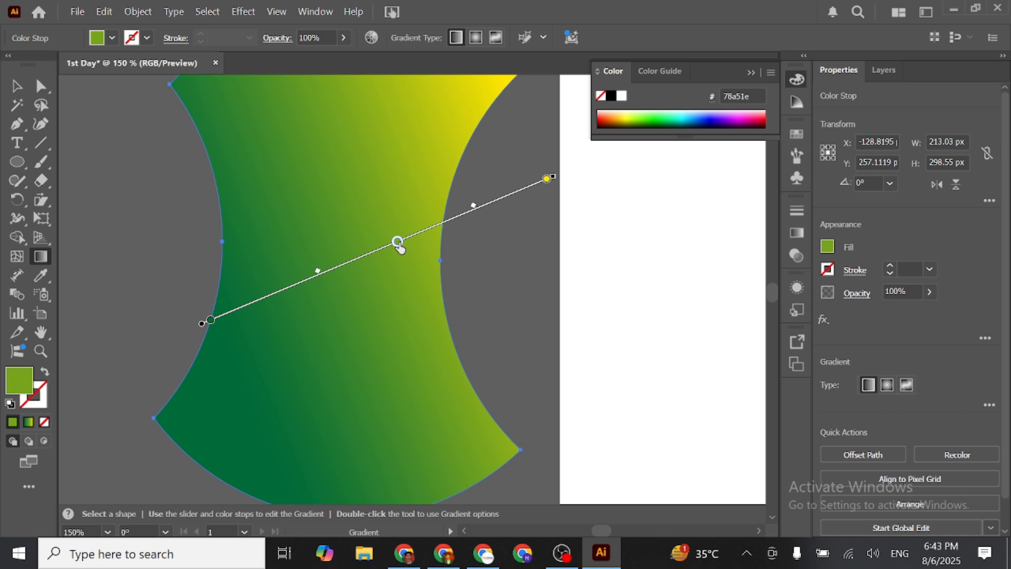
double_click(399, 245)
left_click(337, 400)
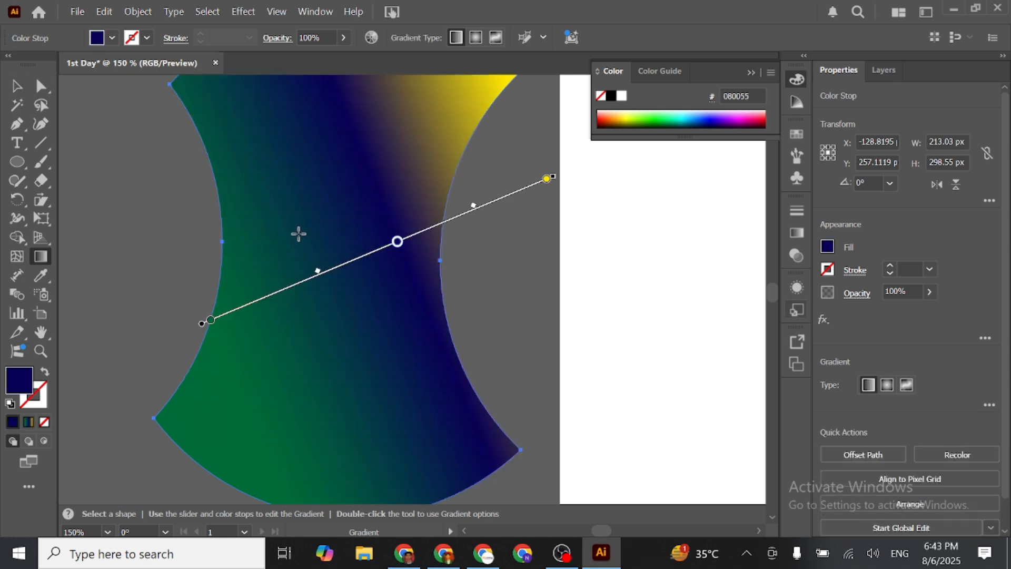
- Deselect the shape and reapply its three-colour gradient with the Gradient tool so that it runs horizontally
scroll(289, 231, "down", 1)
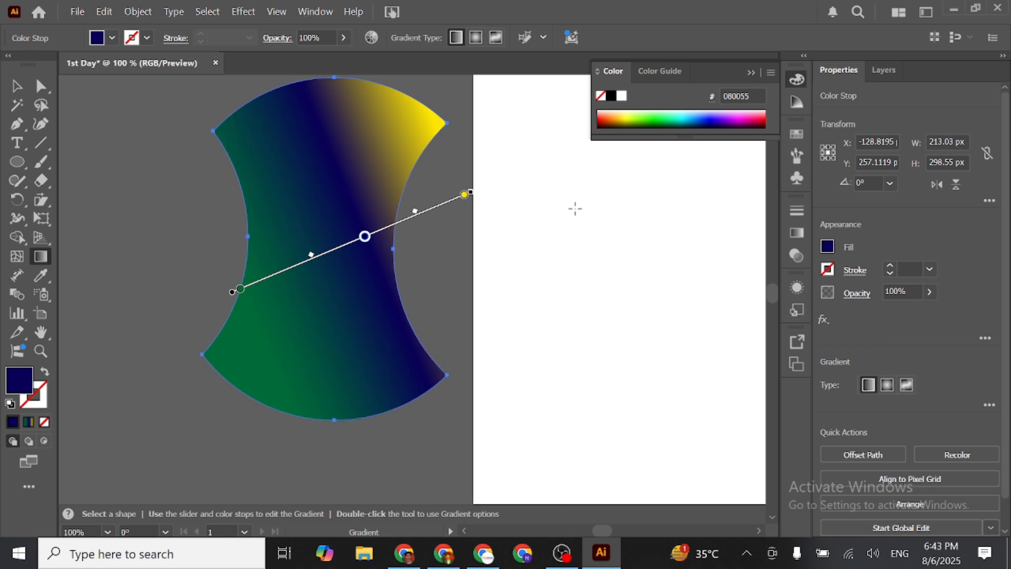
left_click(16, 85)
left_click(490, 162)
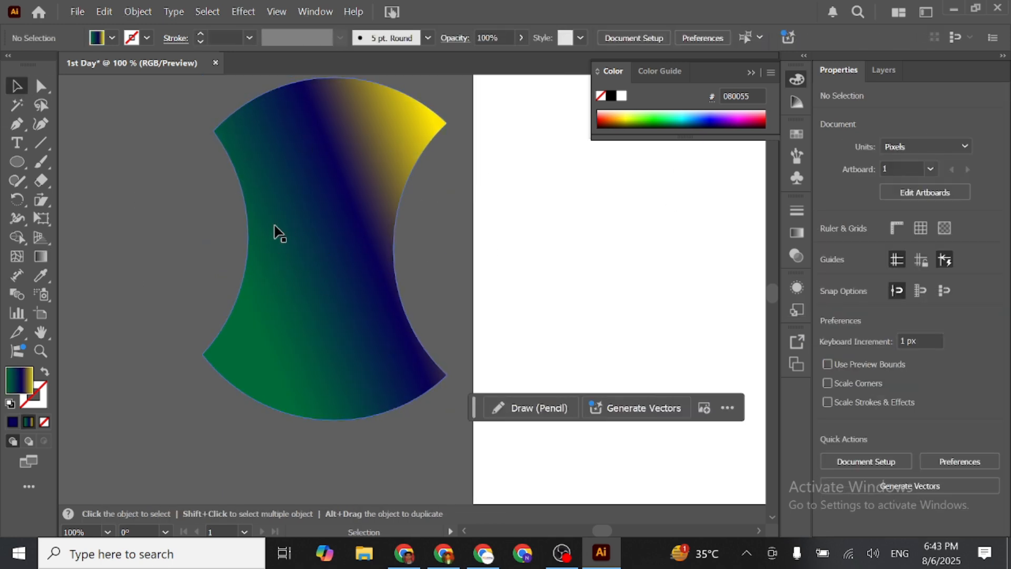
left_click(40, 257)
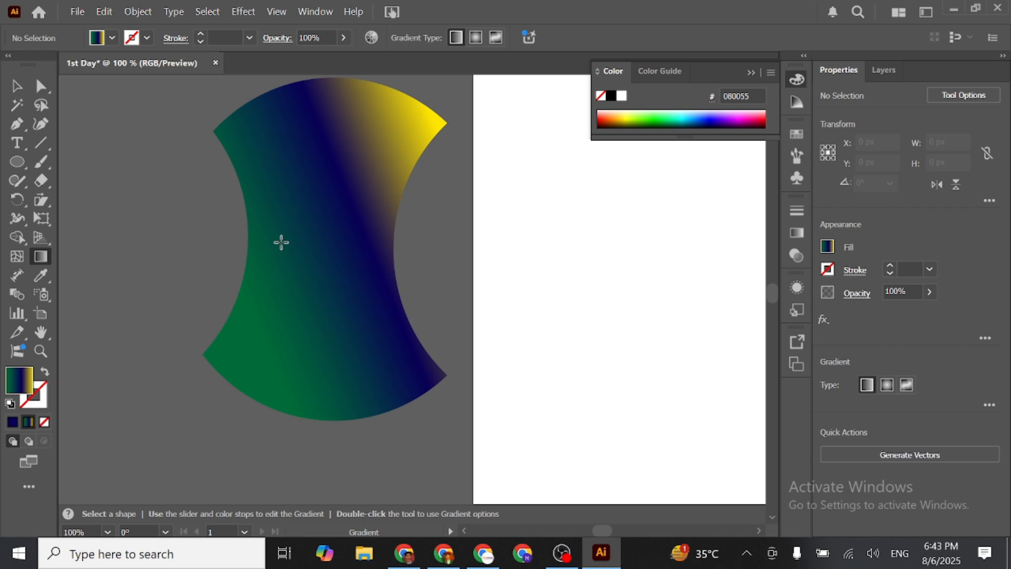
left_click(311, 235)
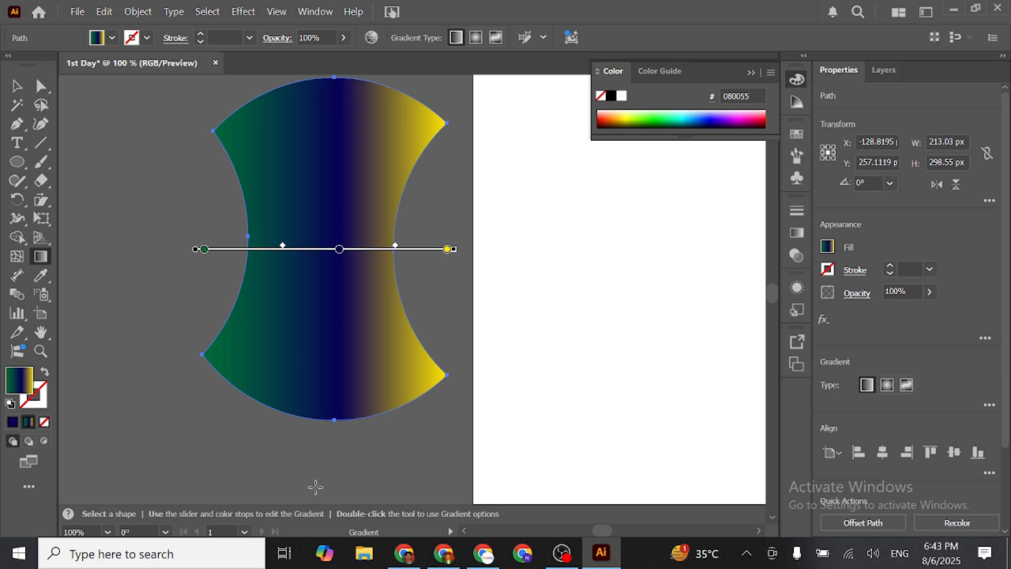
- Switch the shape's gradient to radial and shift its green, navy and yellow colour stops closer together
left_click(888, 386)
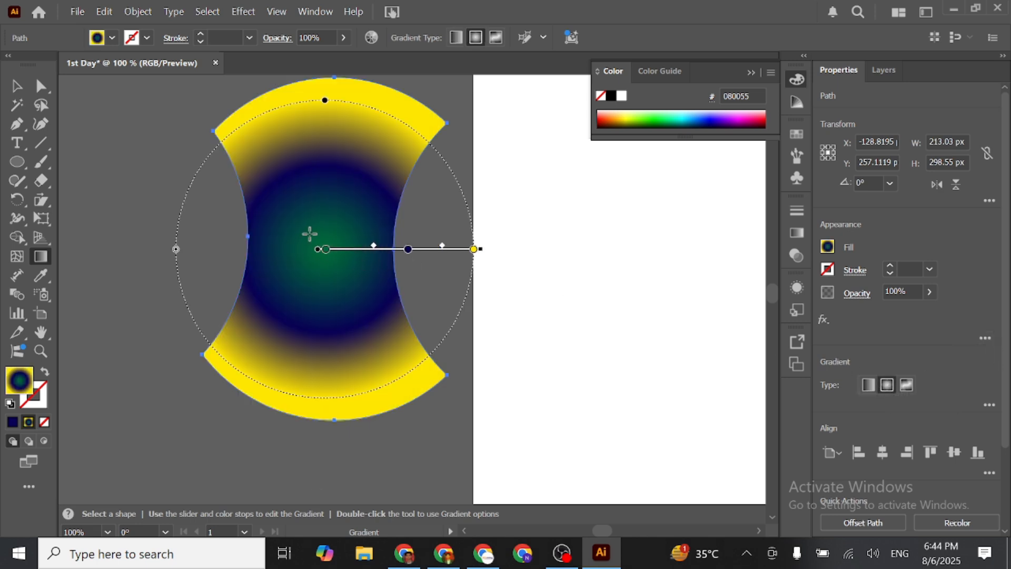
left_click_drag(326, 249, 459, 249)
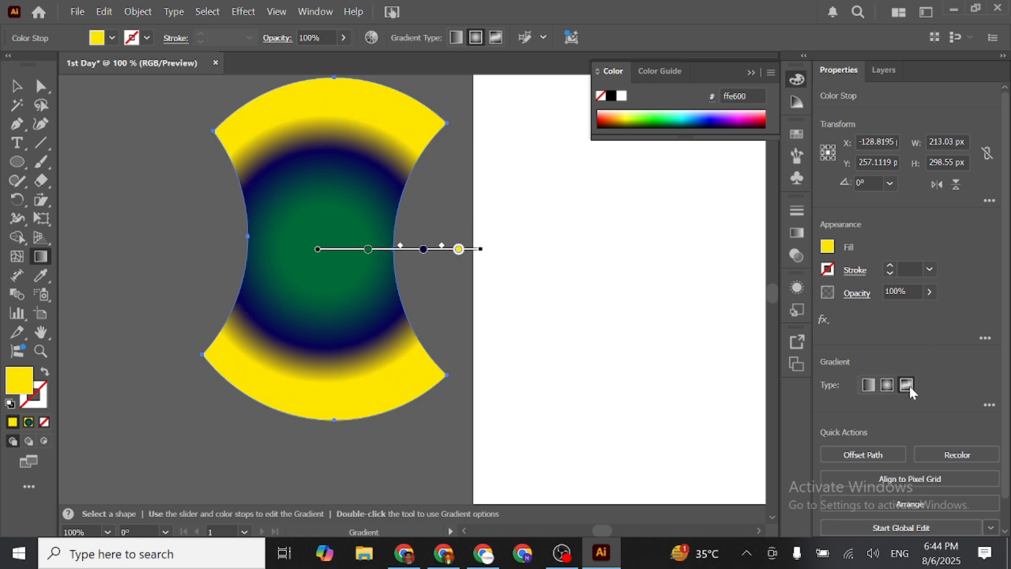
- Change the fill to a freeform gradient in Points mode and add three colour points down the shape
left_click(907, 385)
left_click(314, 152)
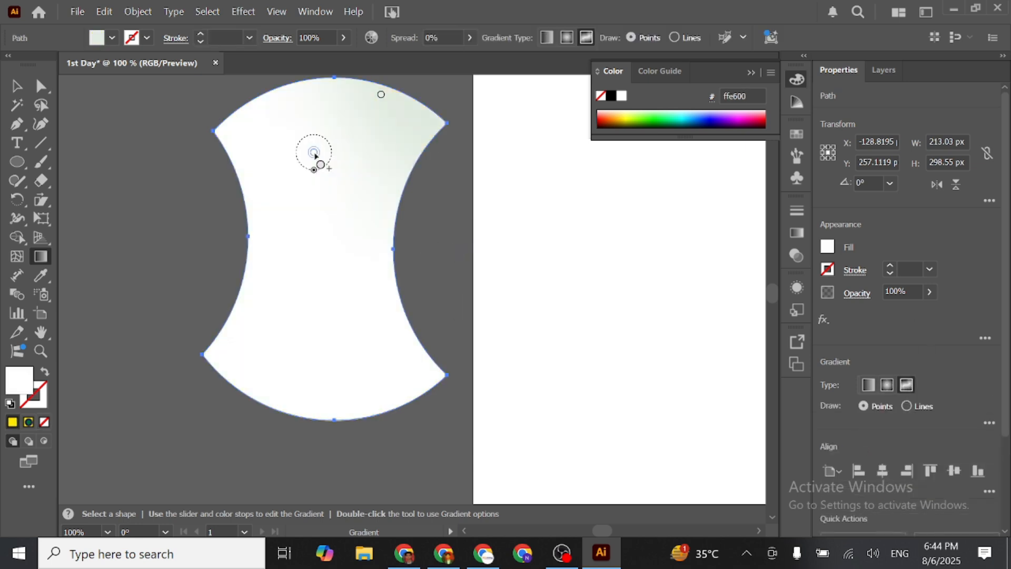
left_click(315, 270)
left_click(352, 332)
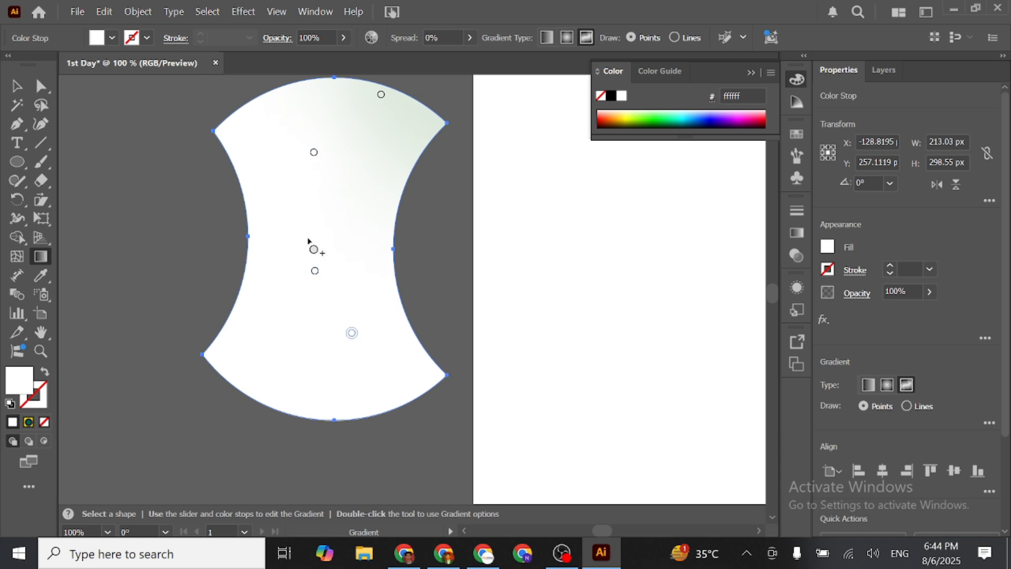
- Colour the upper-middle gradient point light blue 55dbff and the upper-right point dark red 6a0014
double_click(313, 152)
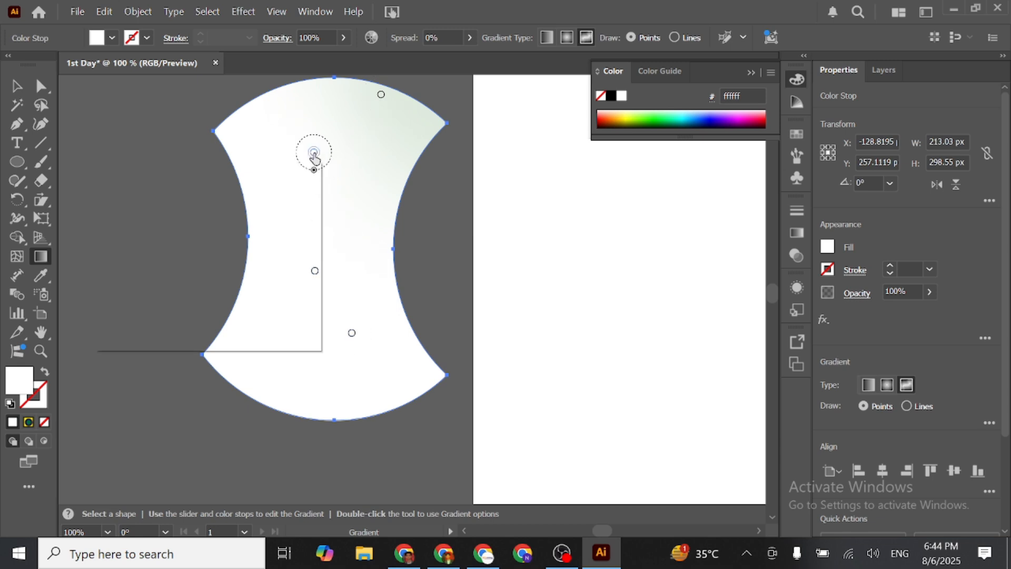
left_click(230, 306)
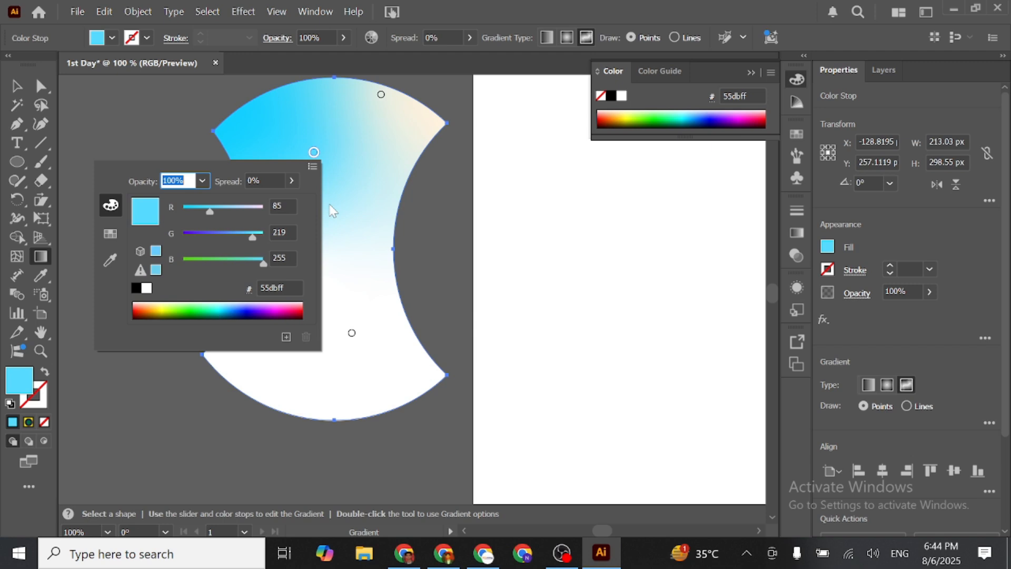
double_click(381, 94)
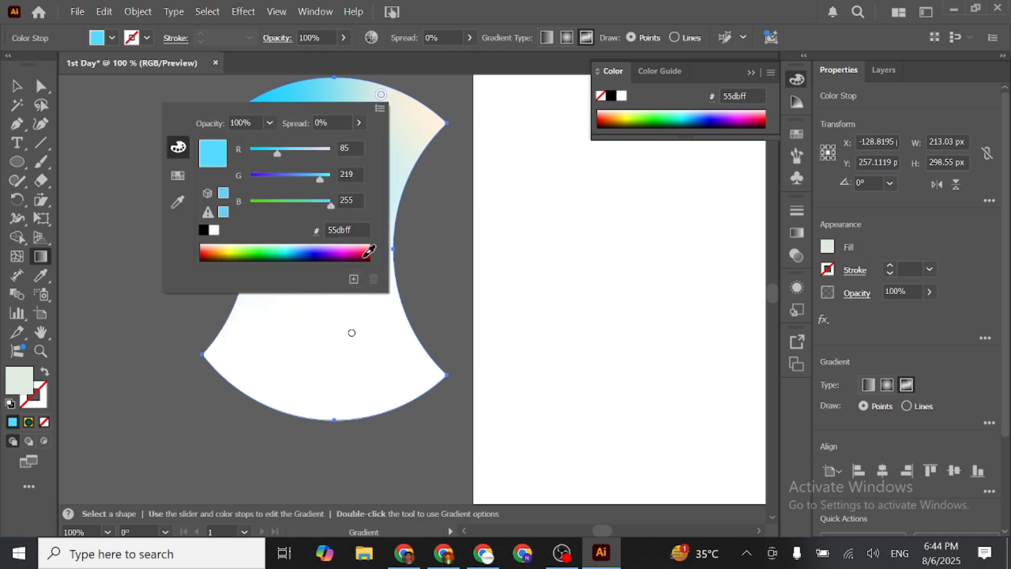
left_click(367, 254)
- Colour the lowest gradient point green 1b9400 and the point just above it orange ff8a15
double_click(351, 333)
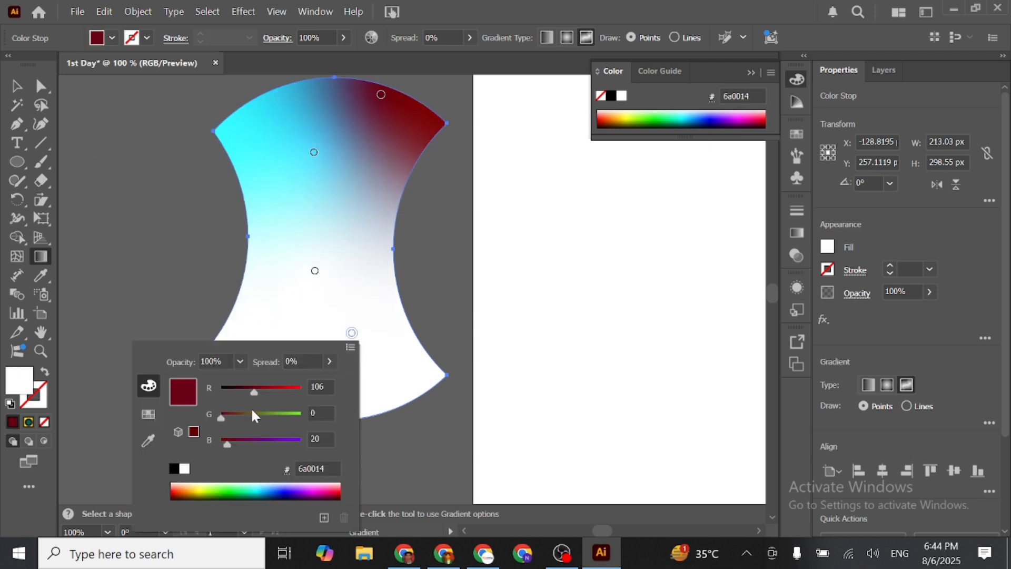
left_click(226, 489)
double_click(315, 271)
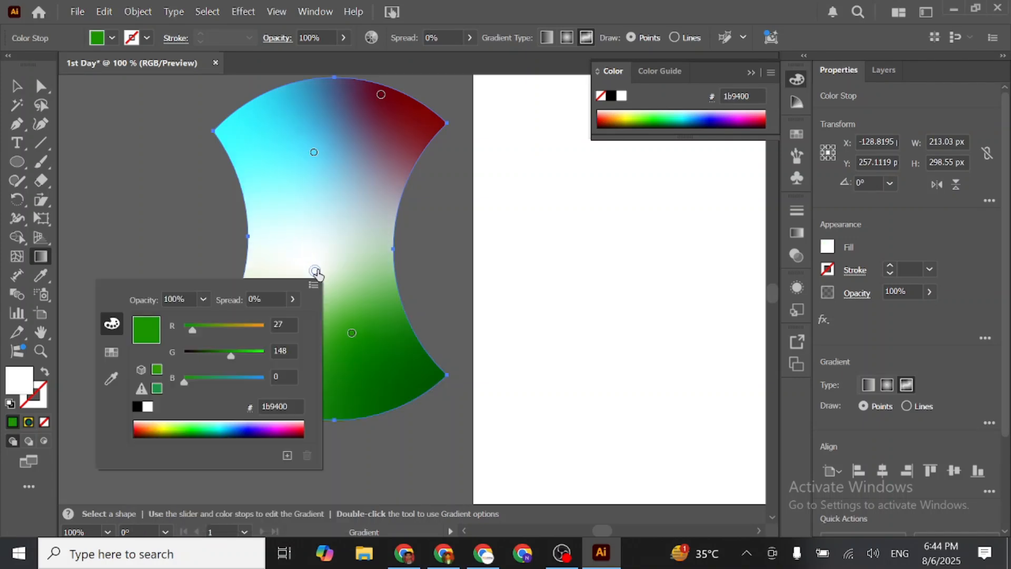
left_click(149, 424)
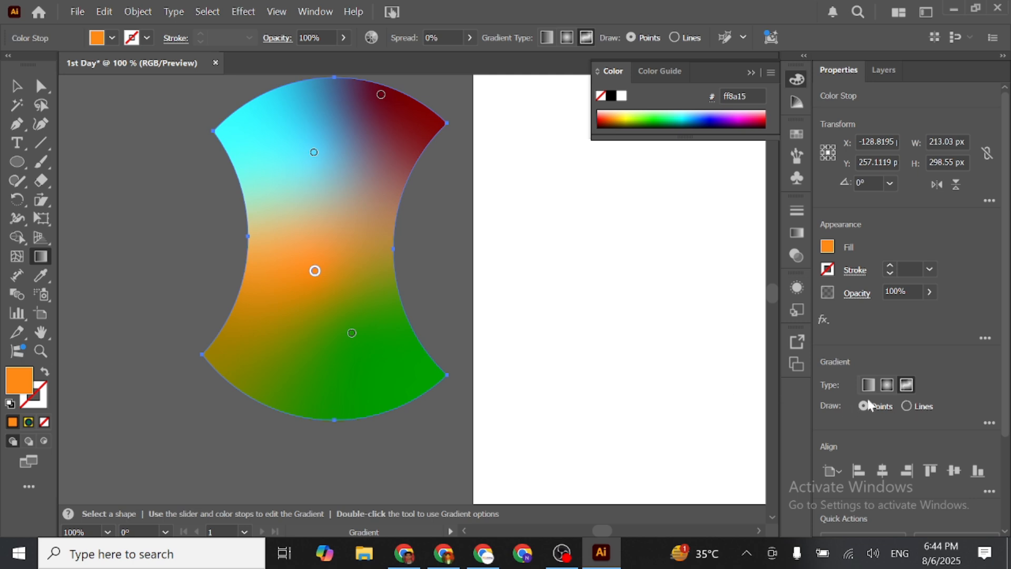
- Add three more orange ff8a15 points around the light blue point and finish editing the freeform gradient
left_click(274, 188)
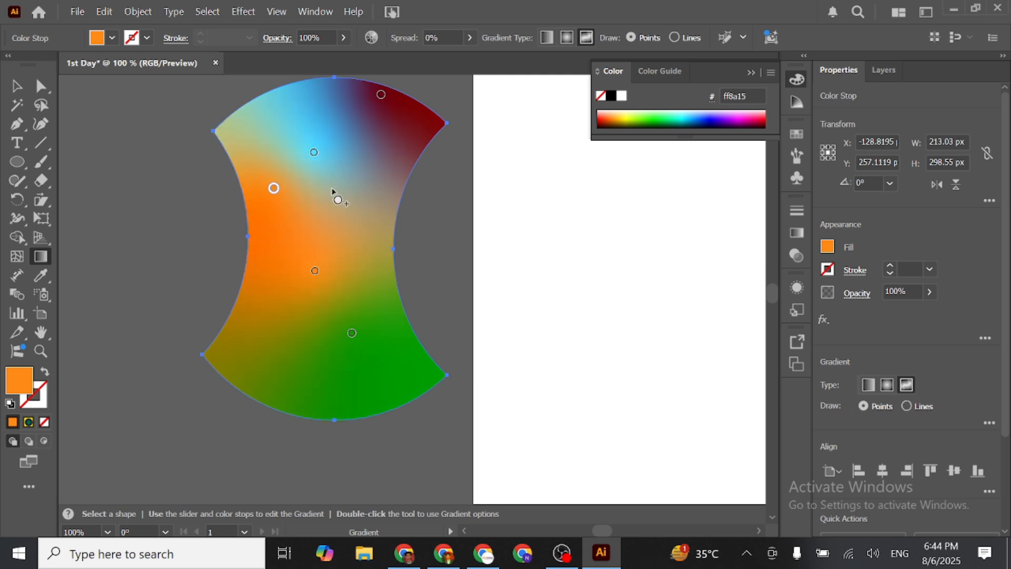
left_click(357, 167)
left_click(300, 107)
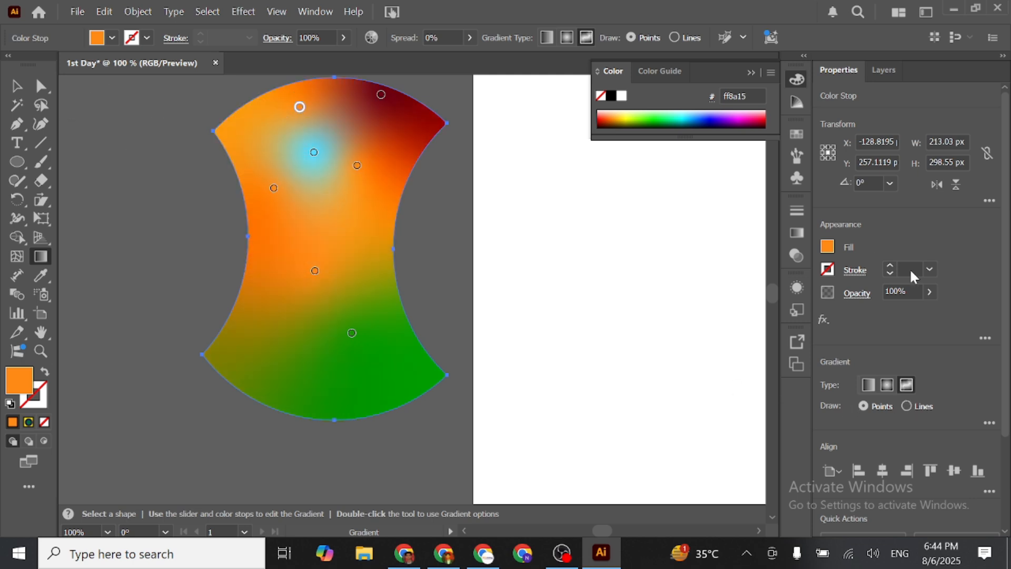
left_click(17, 85)
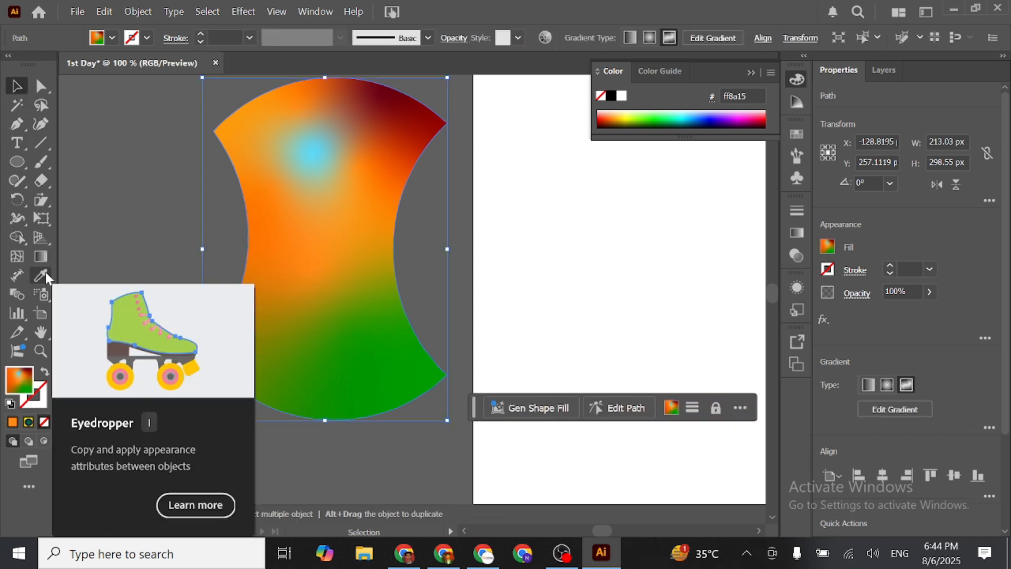
- Measure the distance between the shape's two right-hand corners with the Dimension tool
left_click(19, 278)
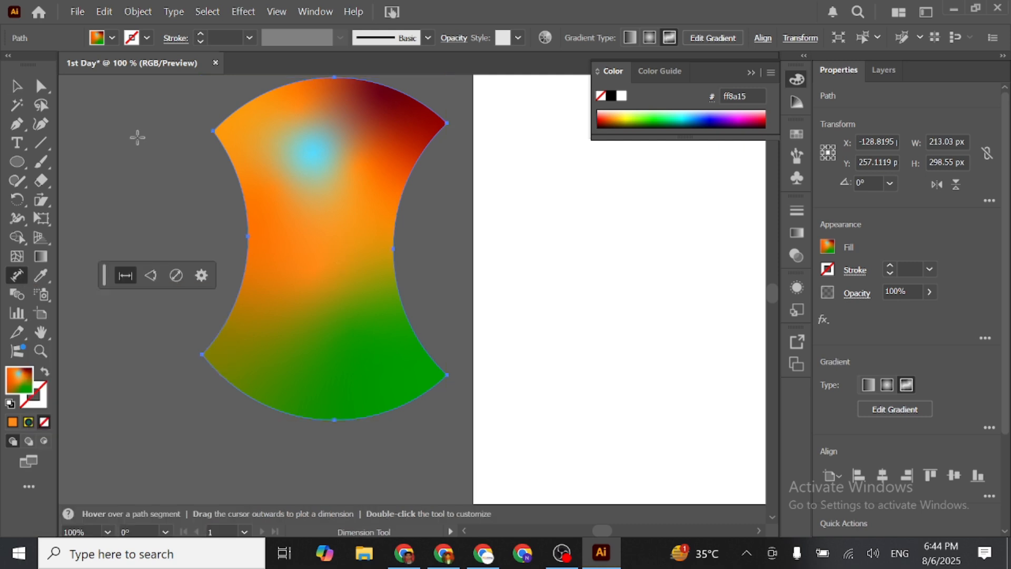
mouse_move(366, 281)
left_mouse_down()
mouse_move(453, 331)
mouse_move(457, 375)
left_mouse_up()
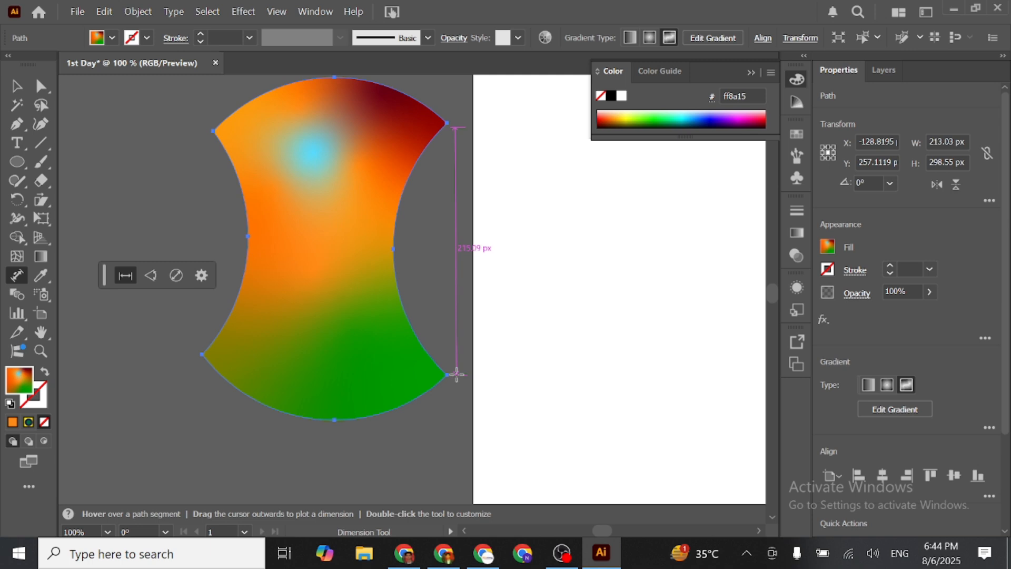
left_click(456, 374)
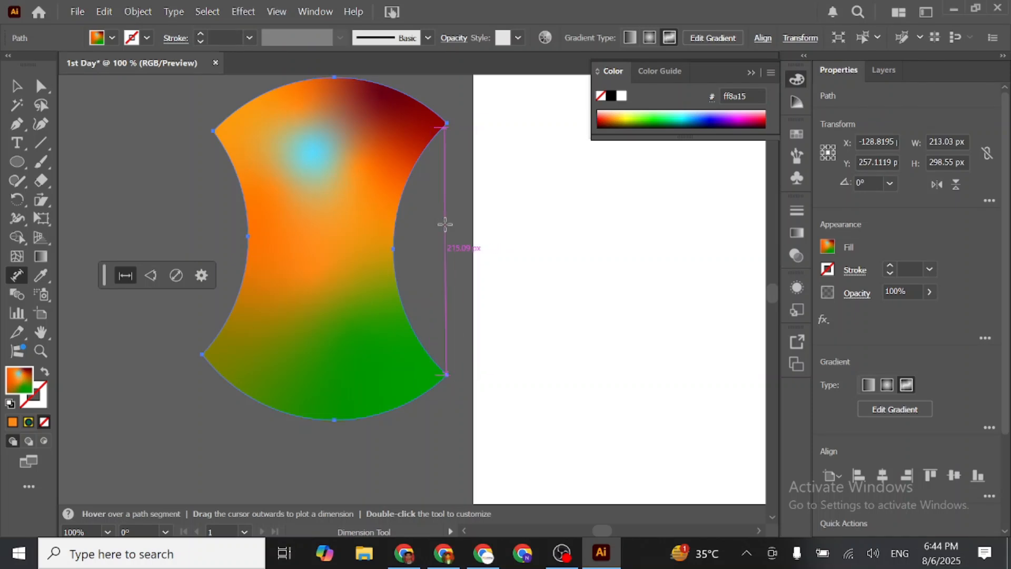
scroll(463, 253, "up", 2)
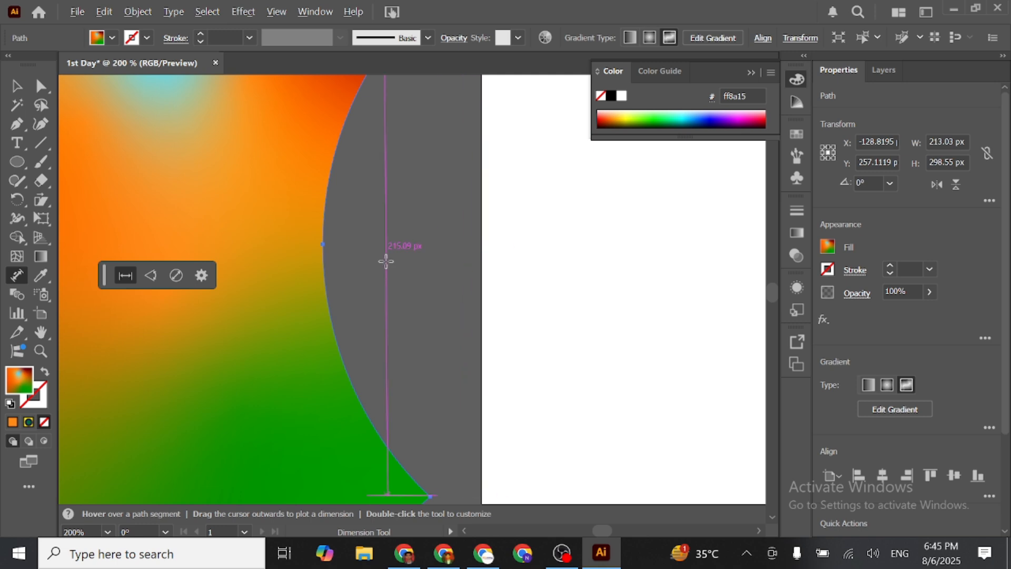
scroll(385, 261, "down", 1)
scroll(386, 261, "down", 2)
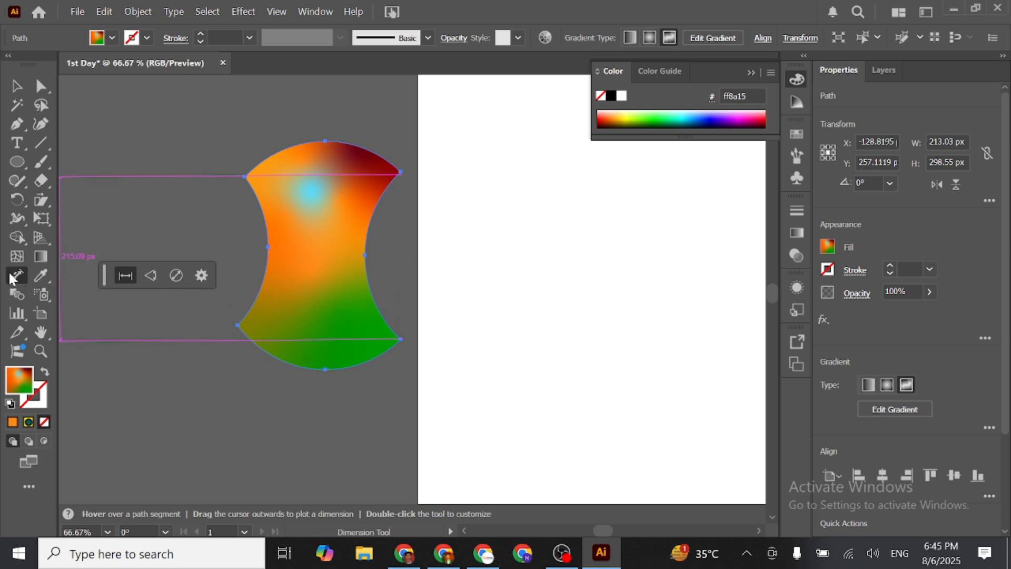
- Try the Eyedropper on the artboard white and the canvas grey, finishing with the shape filled white ffffff
left_click(41, 275)
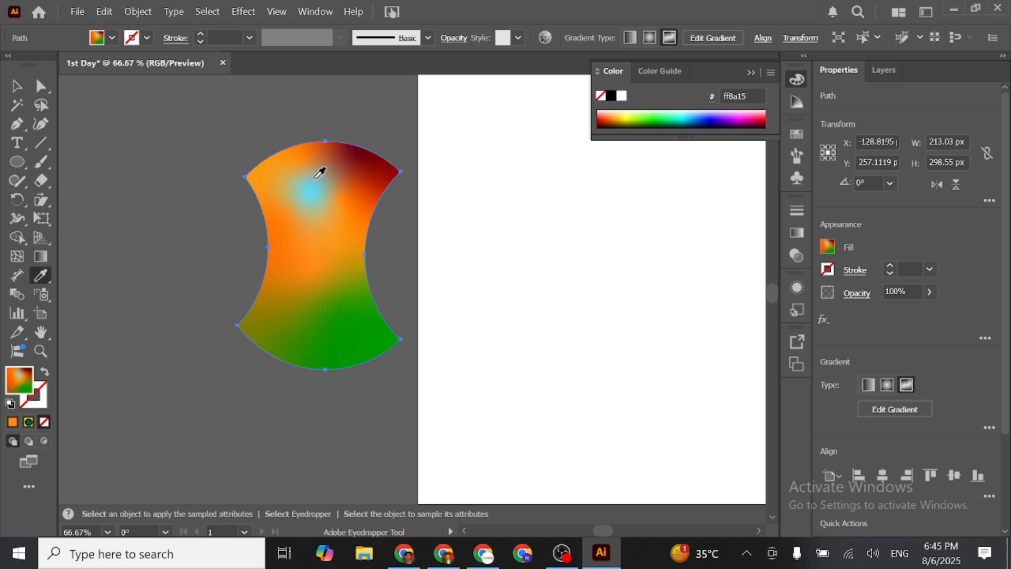
left_click(551, 223)
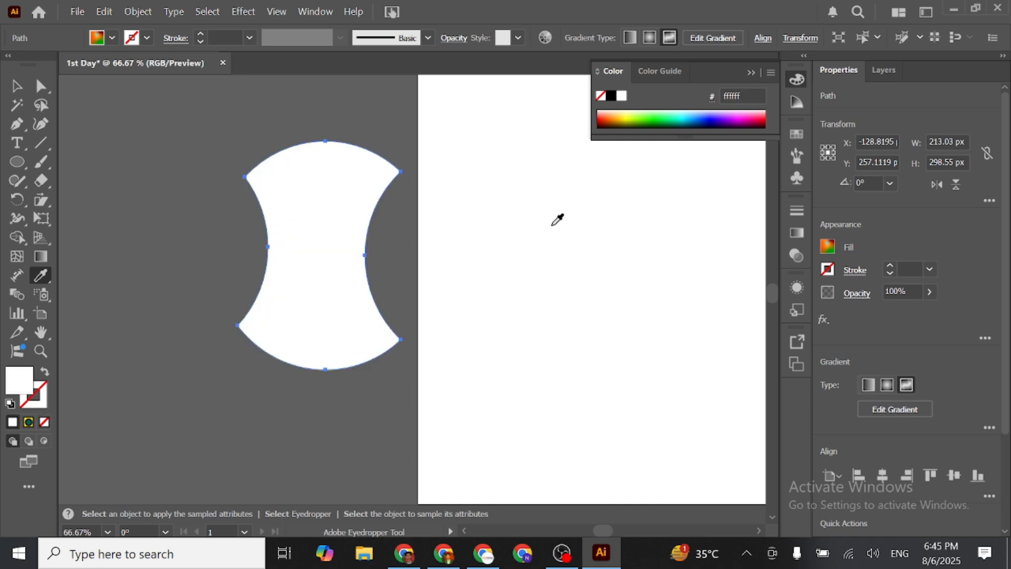
left_click(218, 225)
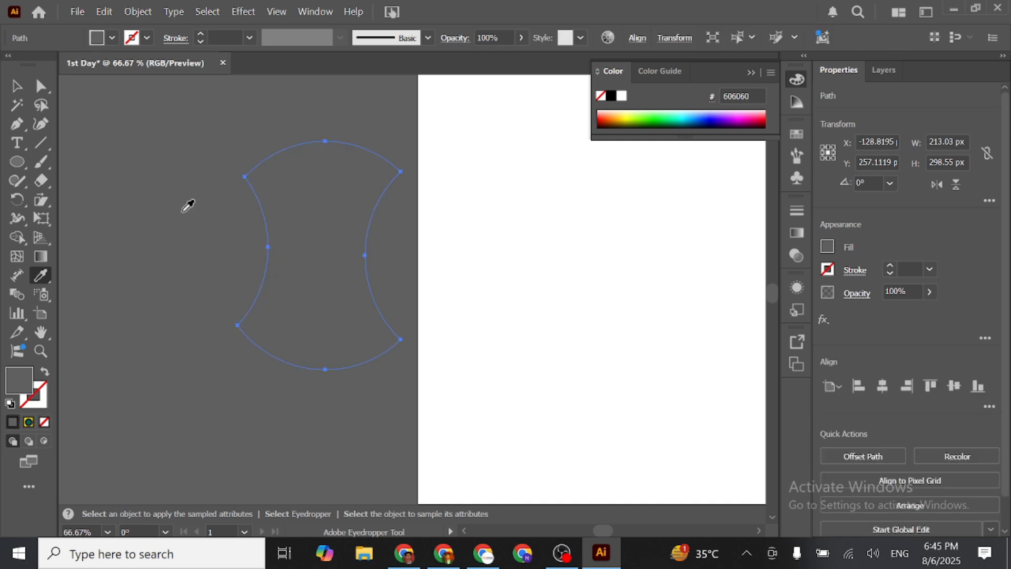
left_click(584, 244)
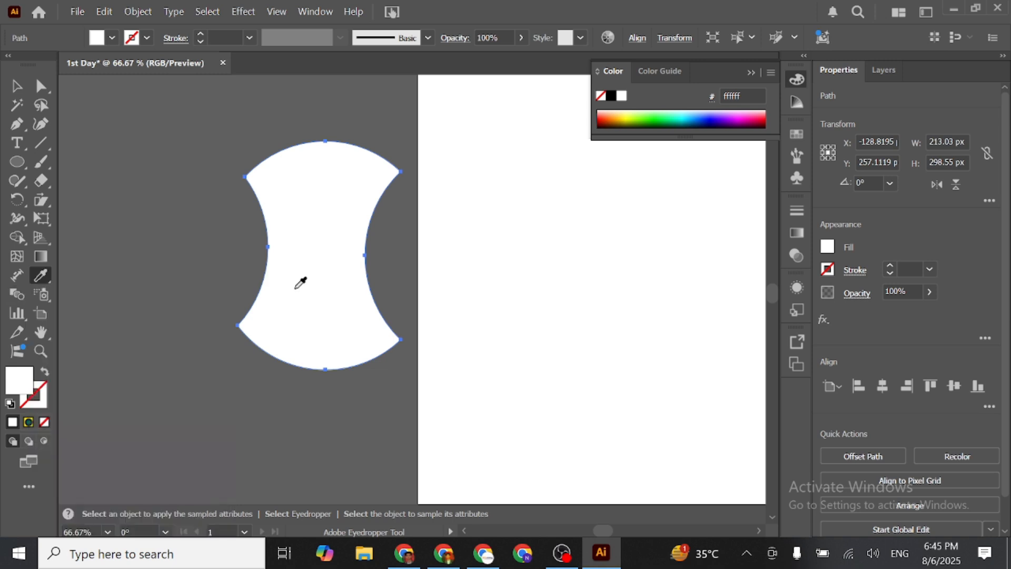
- Move the white shape farther left of the artboard and place the green crescent at the artboard's left edge
left_click(16, 86)
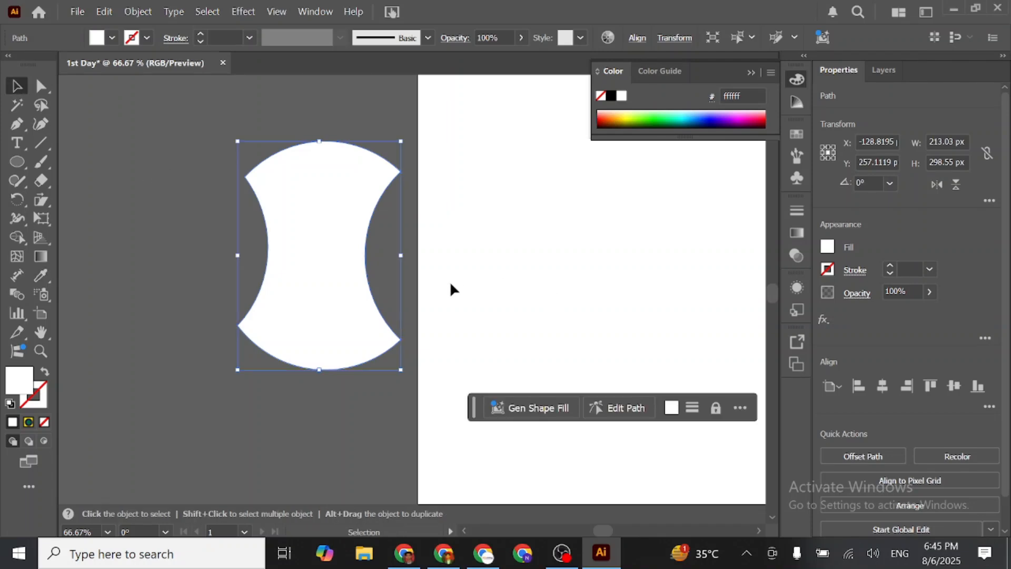
scroll(450, 284, "down", 2, "alt")
left_click_drag(365, 272, 265, 271)
left_click_drag(755, 312, 454, 214)
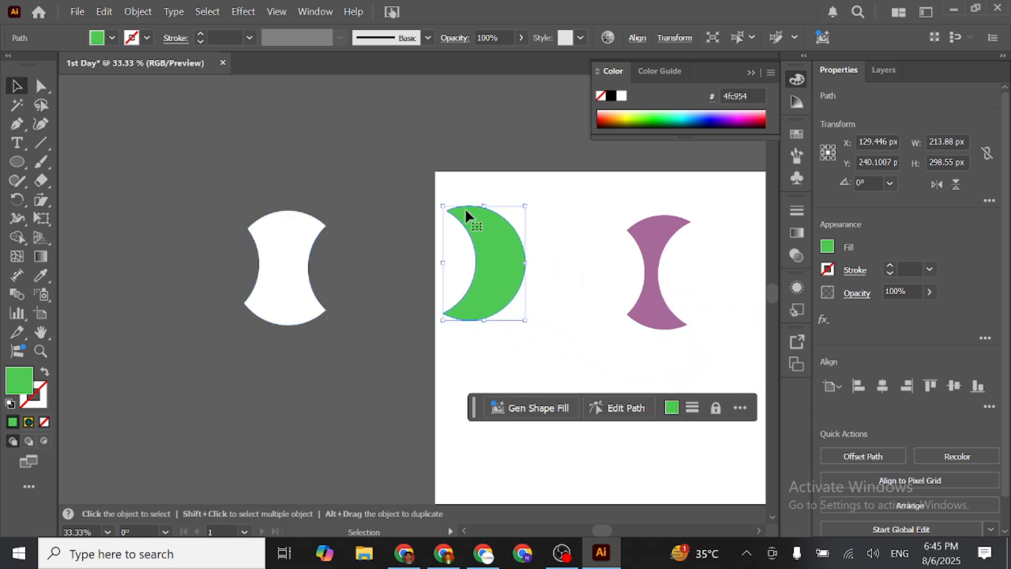
- Reshape the green crescent into a bird-like form by moving its anchor points, and place it beside the white shape
left_click(41, 85)
left_click_drag(446, 211, 519, 327)
left_click(461, 254)
left_click_drag(477, 250, 387, 254)
left_click(16, 86)
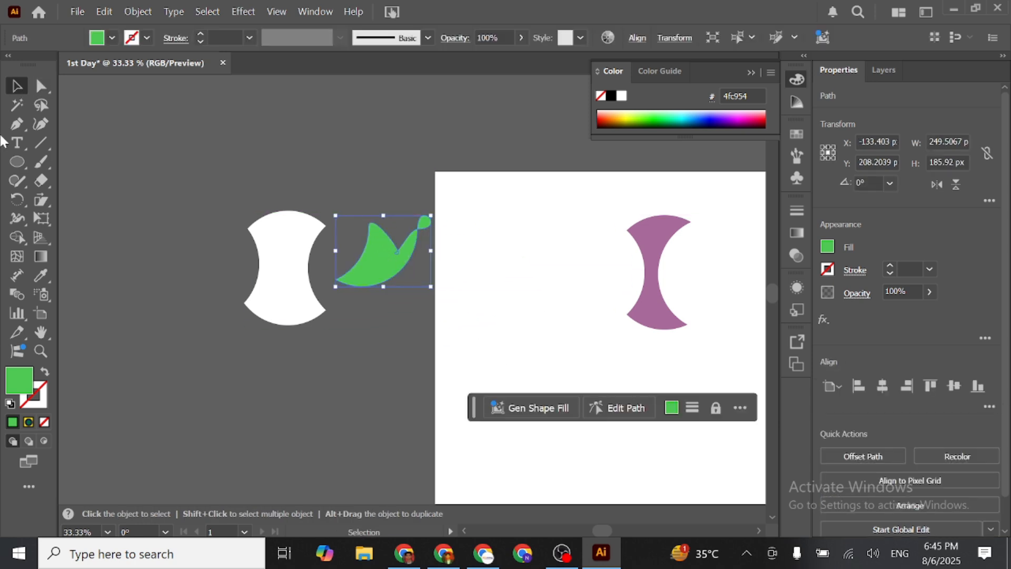
- Scale down the white shape and the green shape, the green one to about 155 x 116 px, and place them side by side
left_click(261, 283)
left_click_drag(287, 324, 292, 259)
left_click(380, 266)
left_click_drag(431, 254, 346, 231)
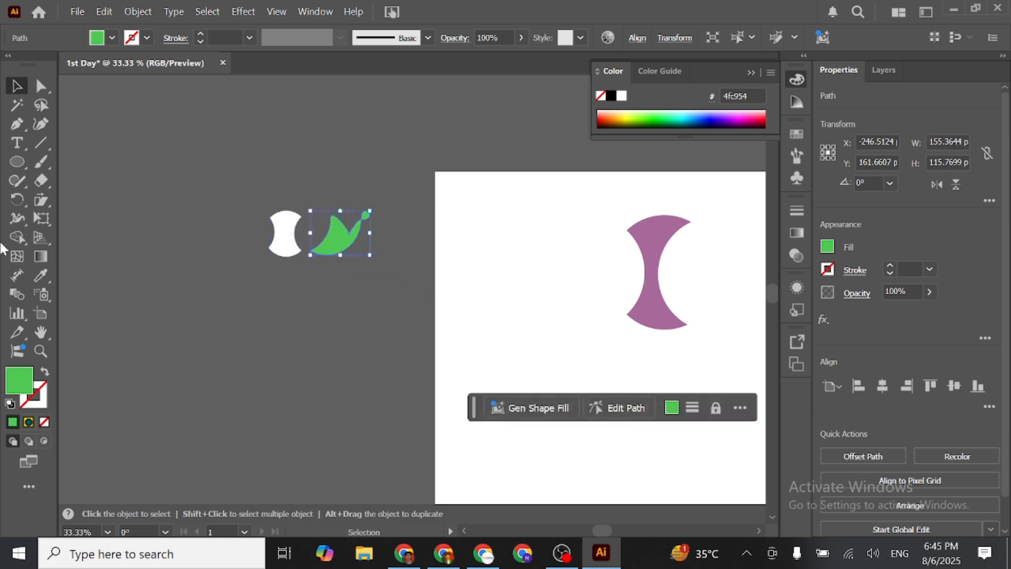
- Blend the white shape into the green shape with the Blend tool and deselect the result
left_click(16, 237)
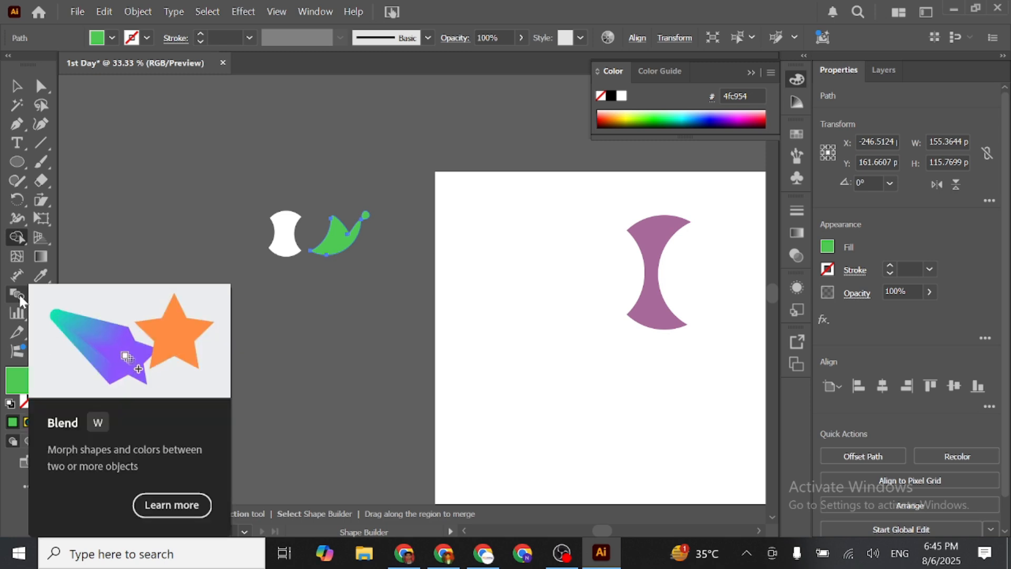
left_click(17, 294)
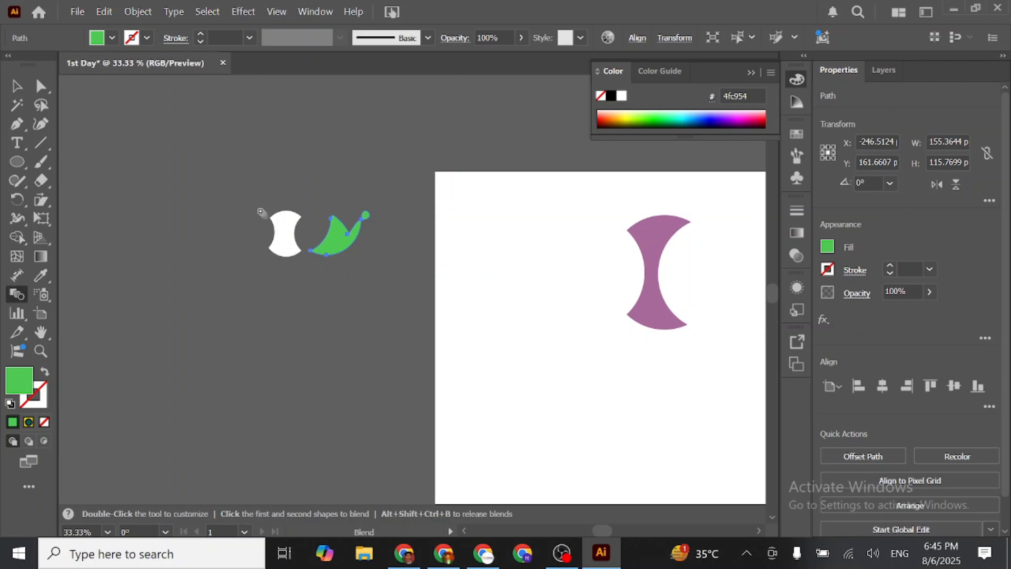
left_click(338, 238)
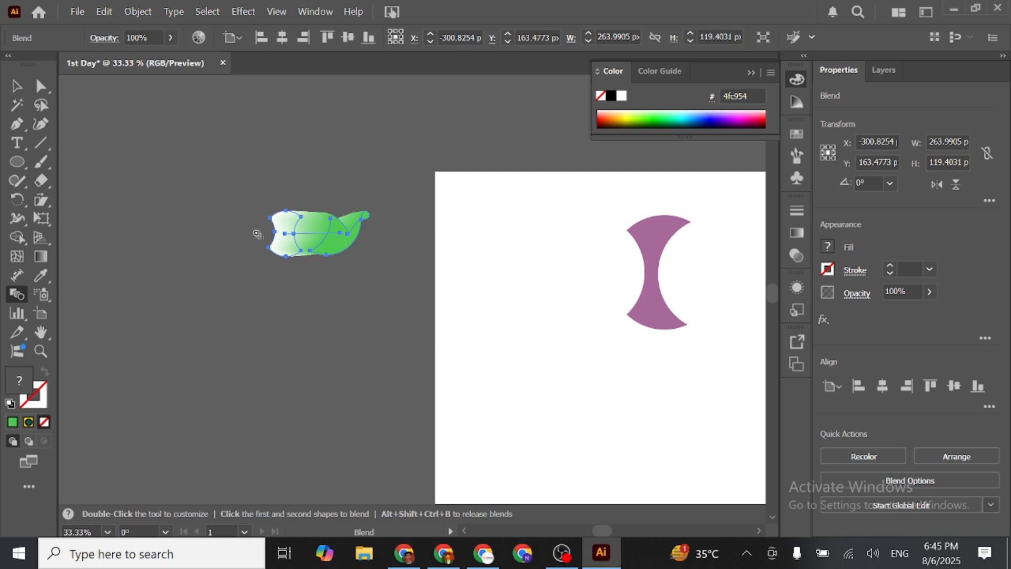
left_click(12, 78)
left_click(221, 304)
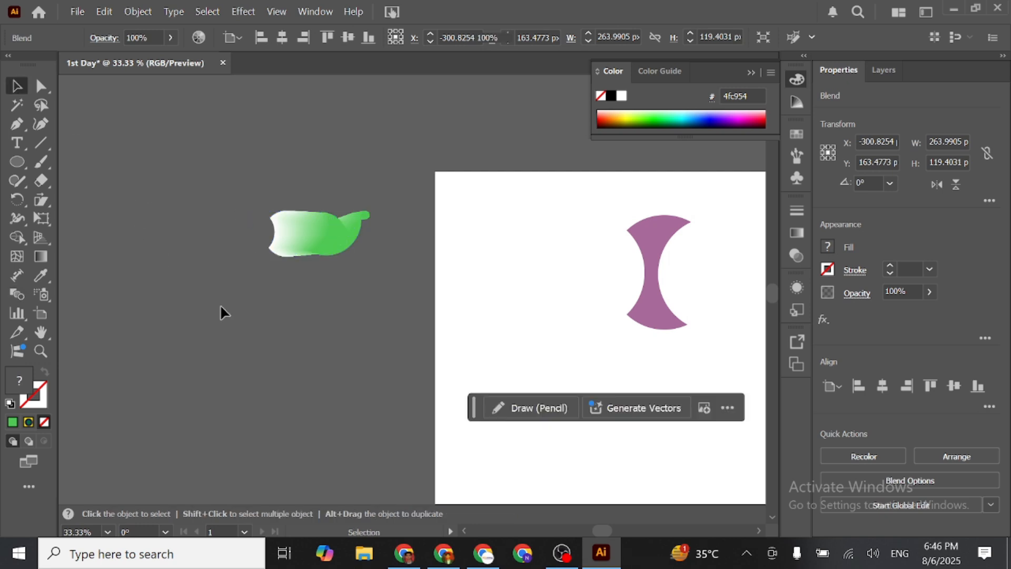
- Stretch the blend by moving its white end left and its green end right onto the artboard
left_click_drag(309, 240, 240, 244)
left_click_drag(302, 239, 528, 249)
left_click(327, 305)
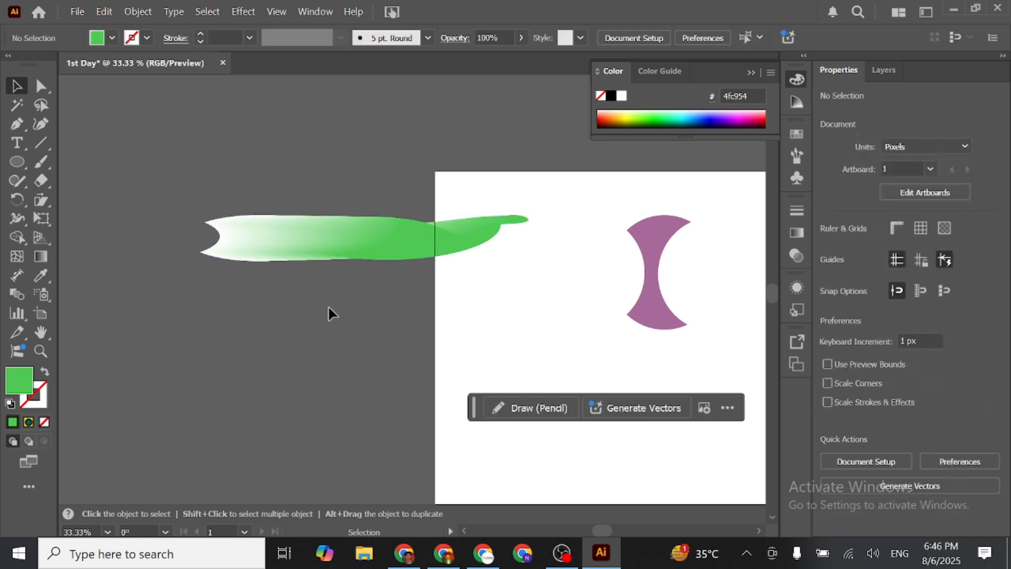
- Undo the stretching of the blend and the blend itself
key("ctrl+z")
key("ctrl+z")
key("ctrl+z")
key("ctrl+z")
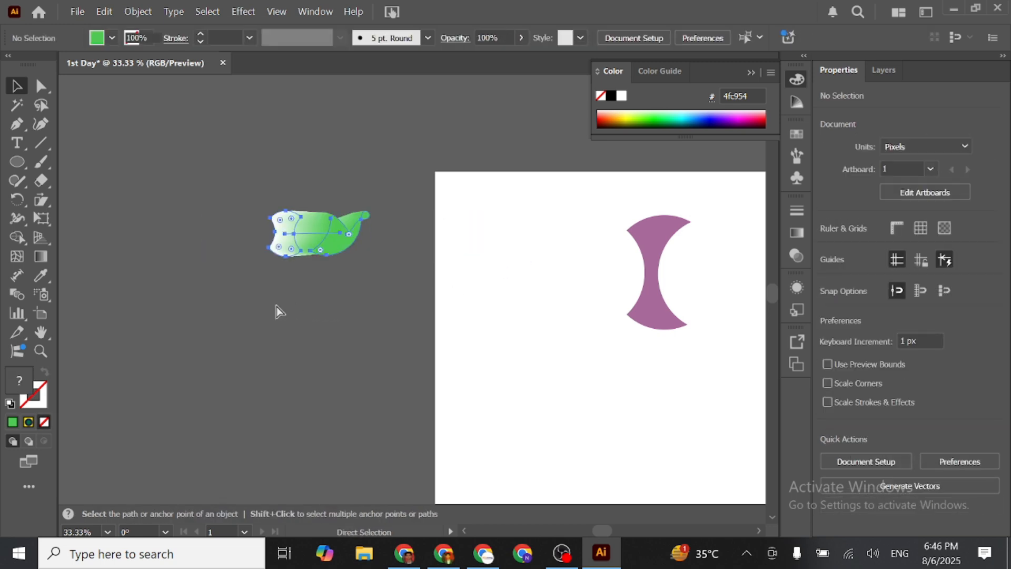
- Move the green shape right onto the artboard's upper-left area and select it together with the white shape
left_click_drag(337, 236, 491, 234)
left_click_drag(214, 212, 553, 295)
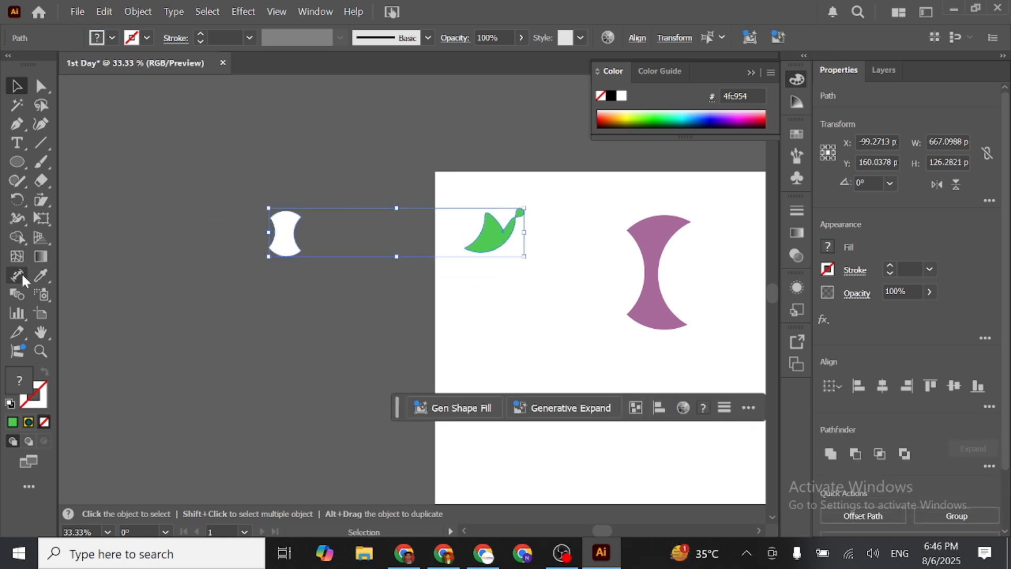
left_click(17, 291)
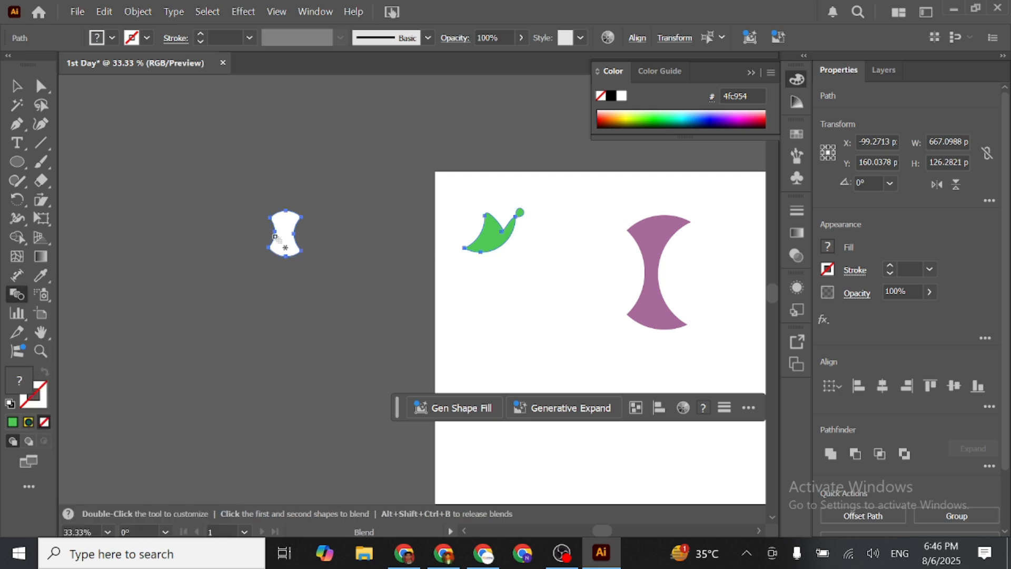
left_click(16, 86)
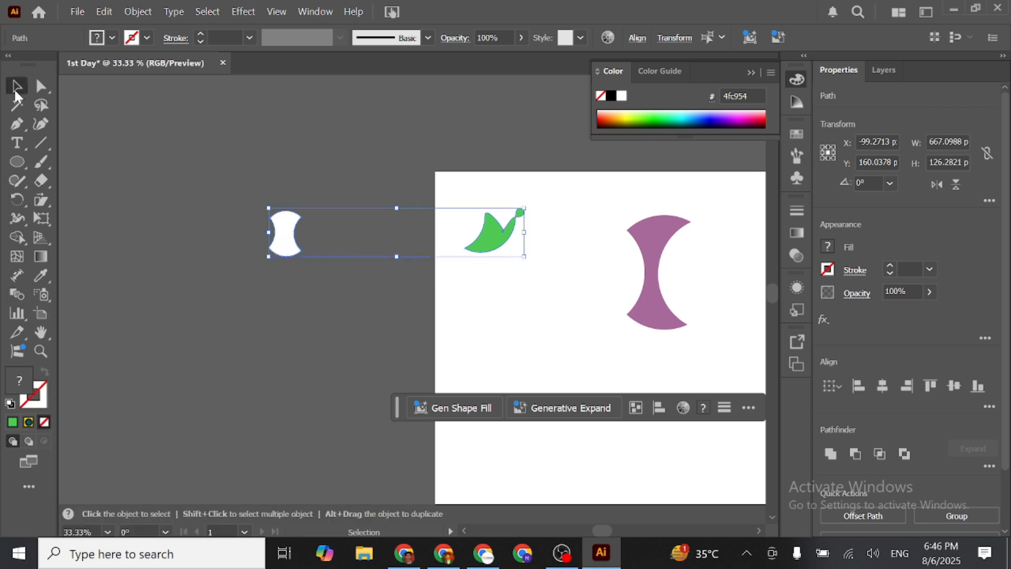
- Blend the green shape on the artboard with the white shape outside it using the Blend tool
left_click(197, 273)
left_click(282, 229)
key("w")
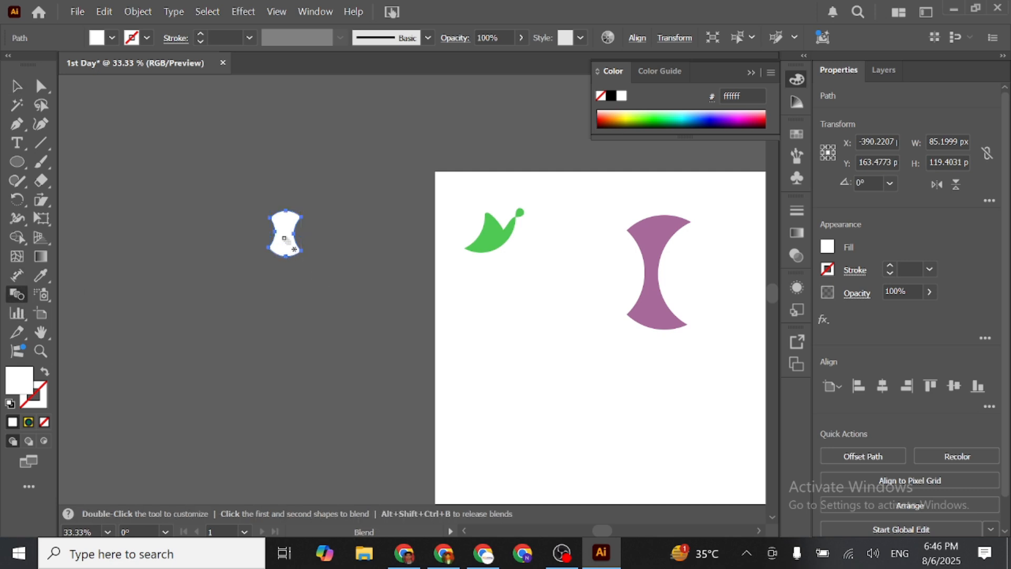
left_click(16, 85)
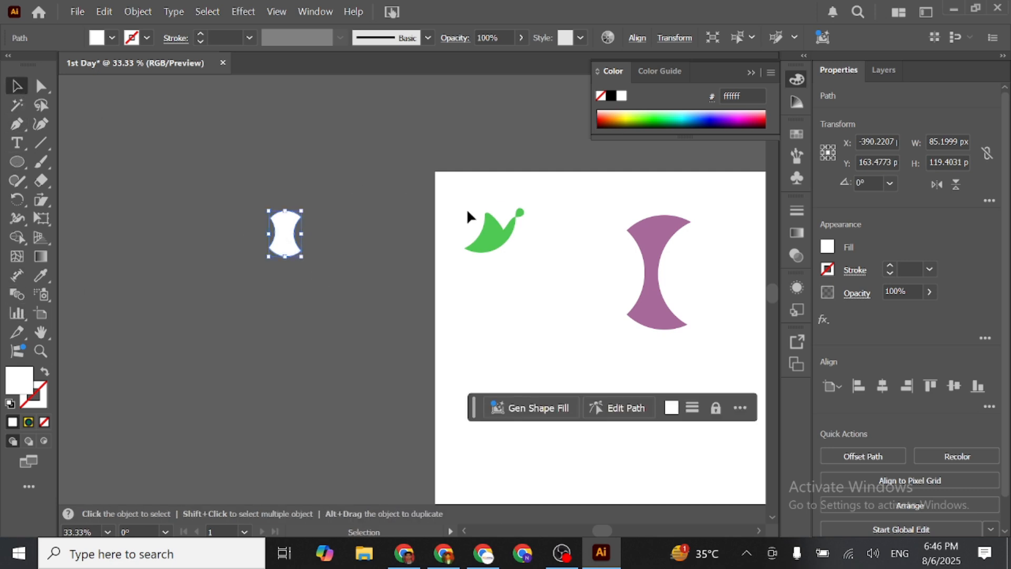
left_click(495, 235)
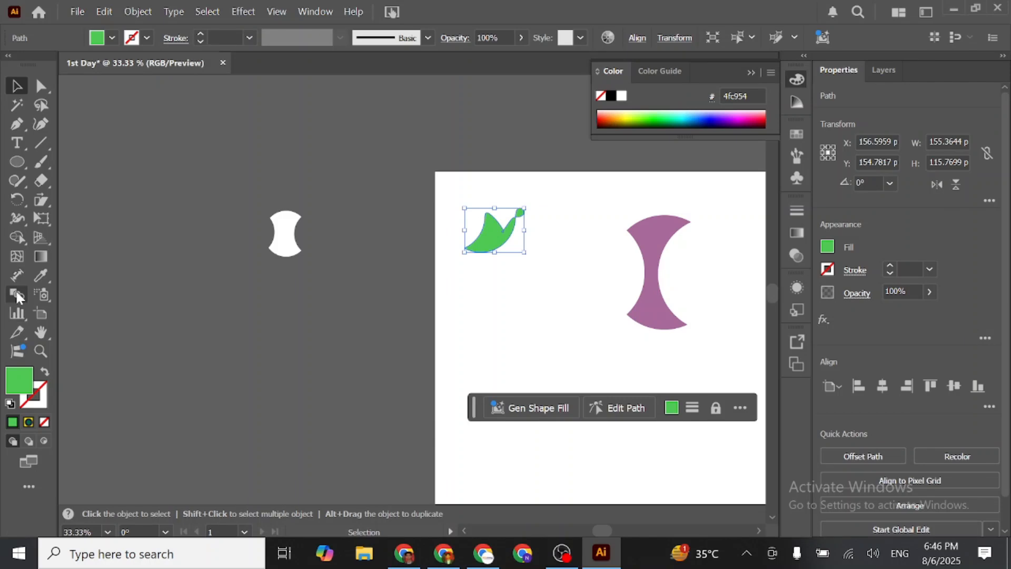
left_click(17, 296)
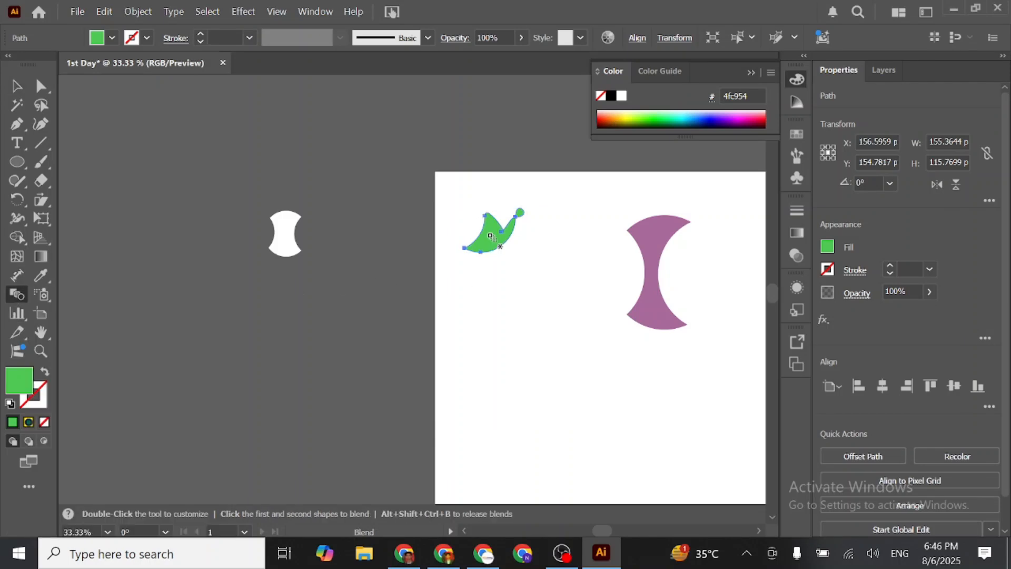
left_click(467, 237)
left_click(294, 237)
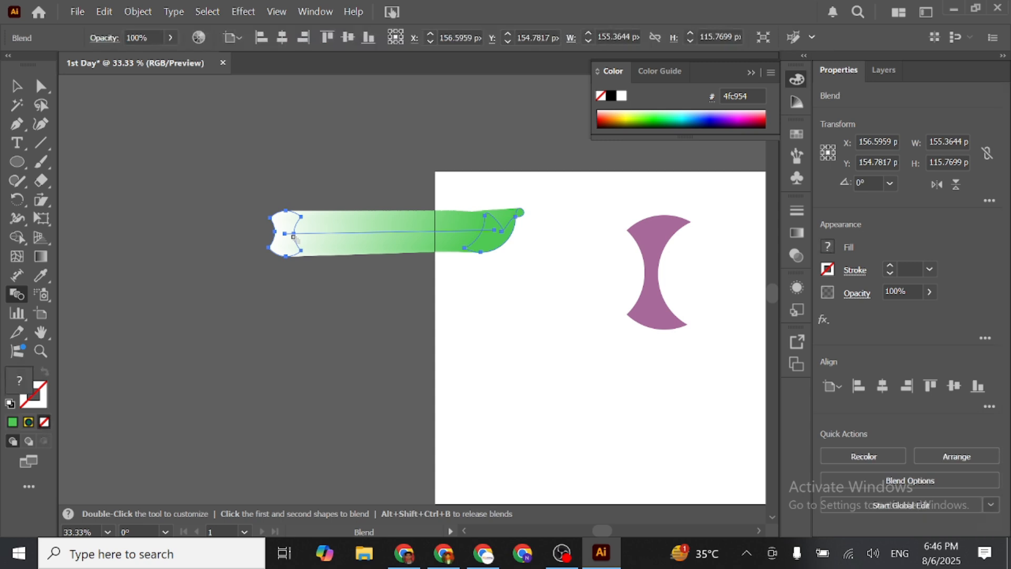
- Deselect the green-to-white blend and undo it
left_click(16, 85)
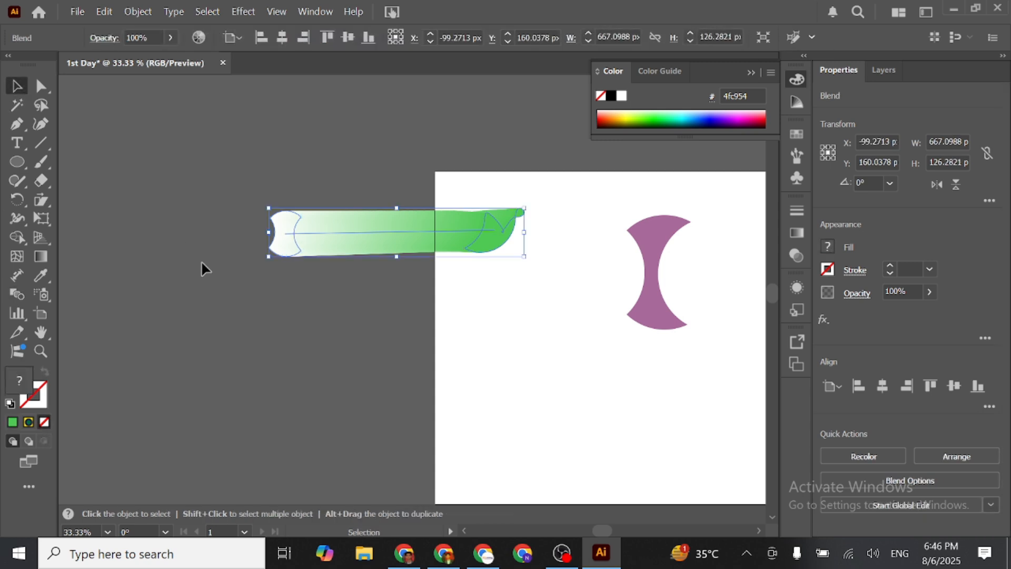
left_click(271, 346)
key("ctrl+z")
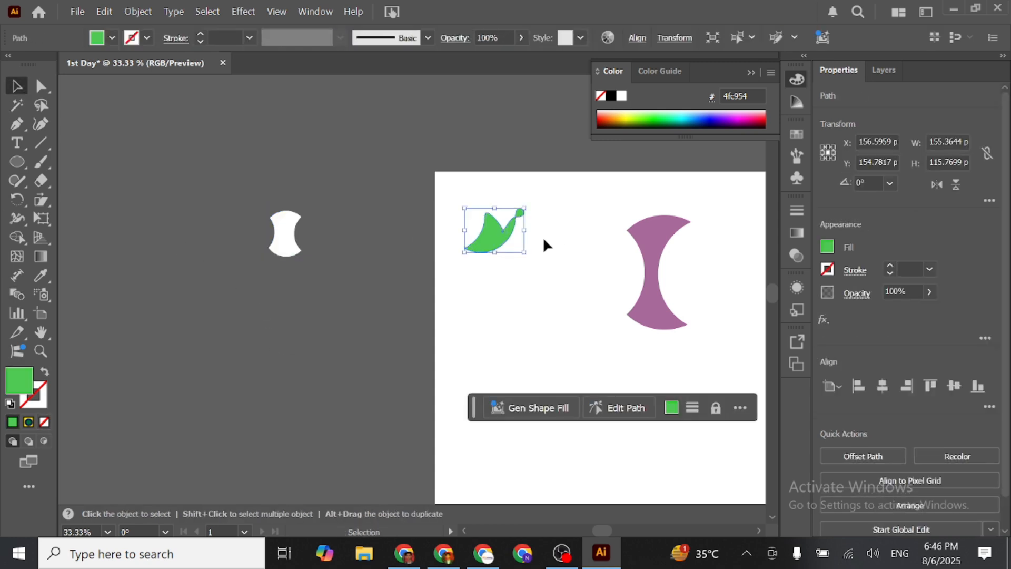
- Blend the green shape into the purple shape on the artboard with the Blend tool
left_click(632, 287)
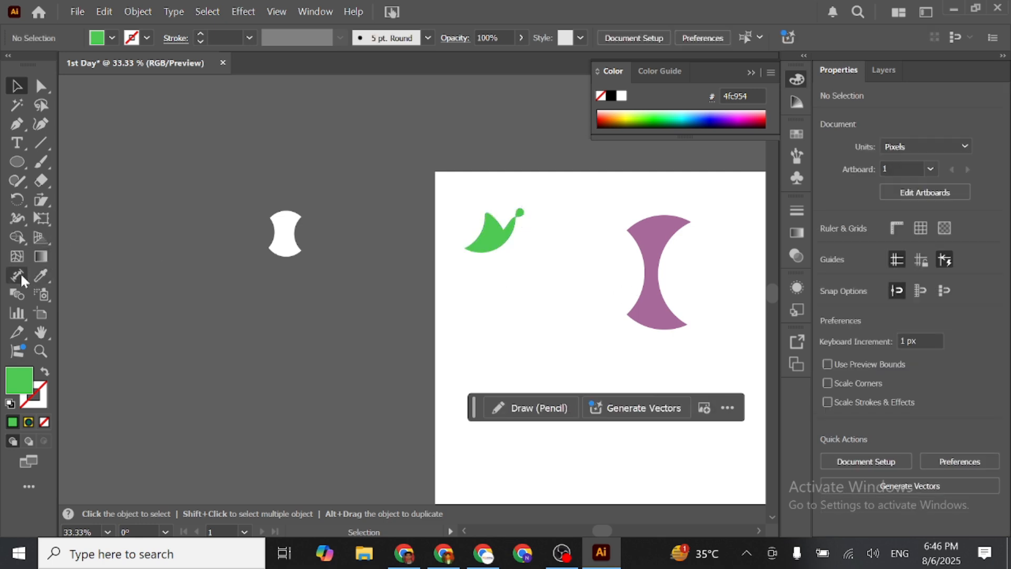
left_click(16, 293)
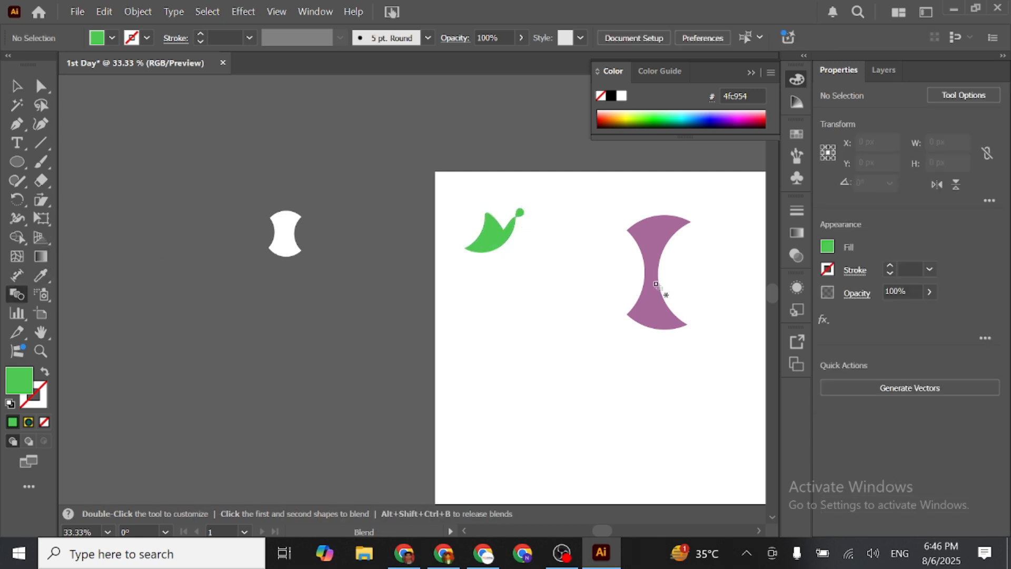
left_click(15, 87)
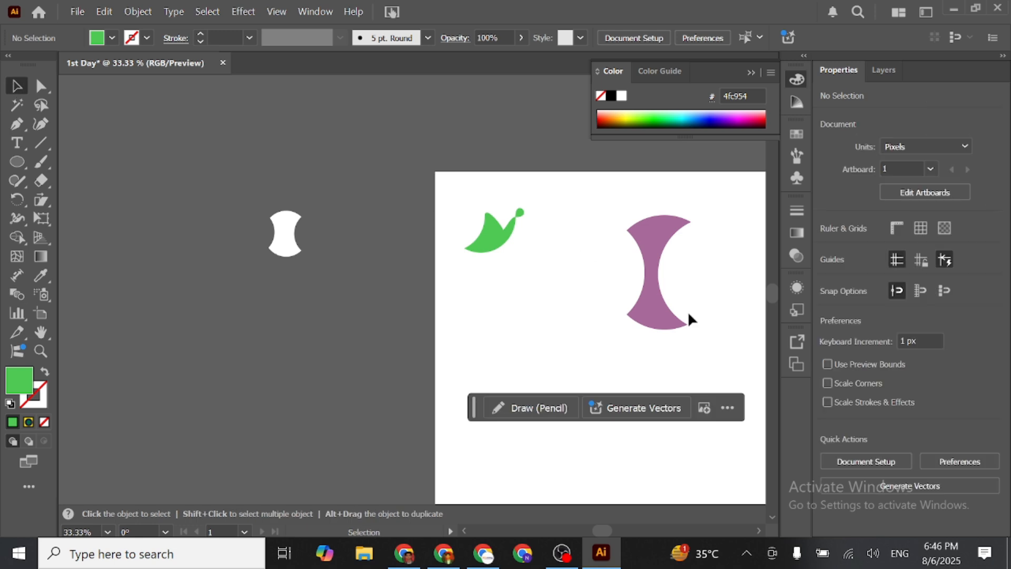
left_click(658, 309)
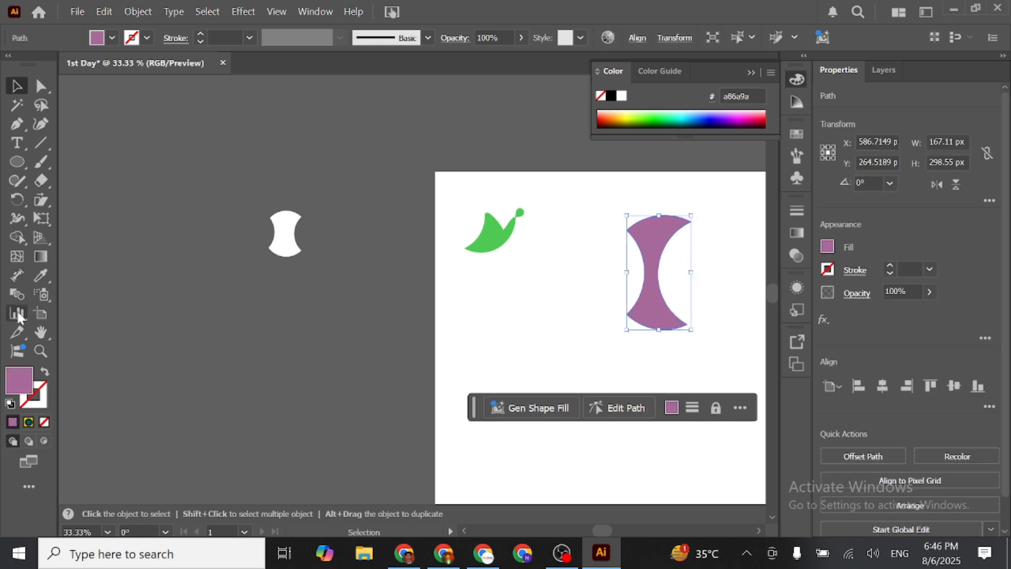
left_click(17, 293)
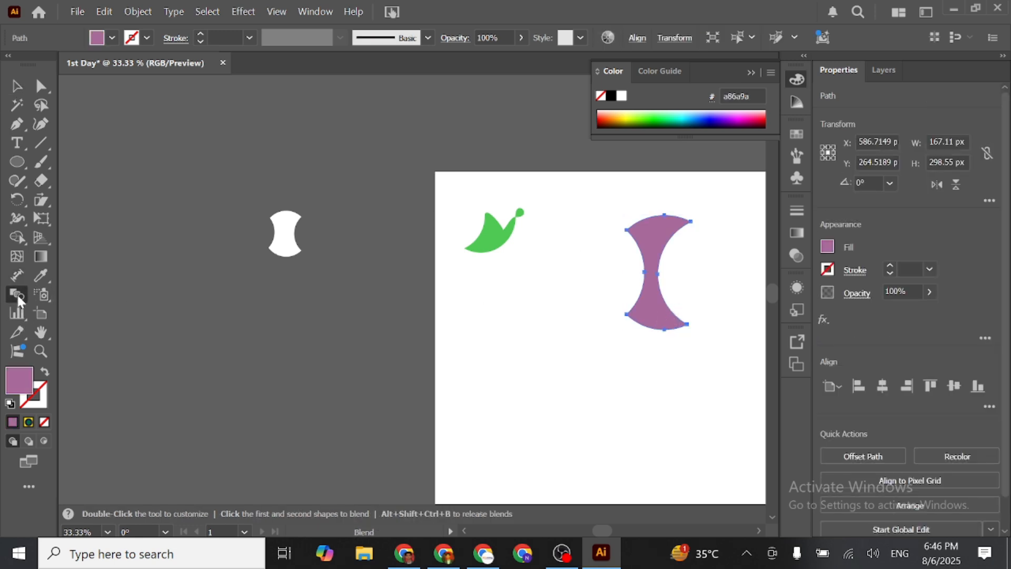
left_click(497, 239)
left_click(656, 319)
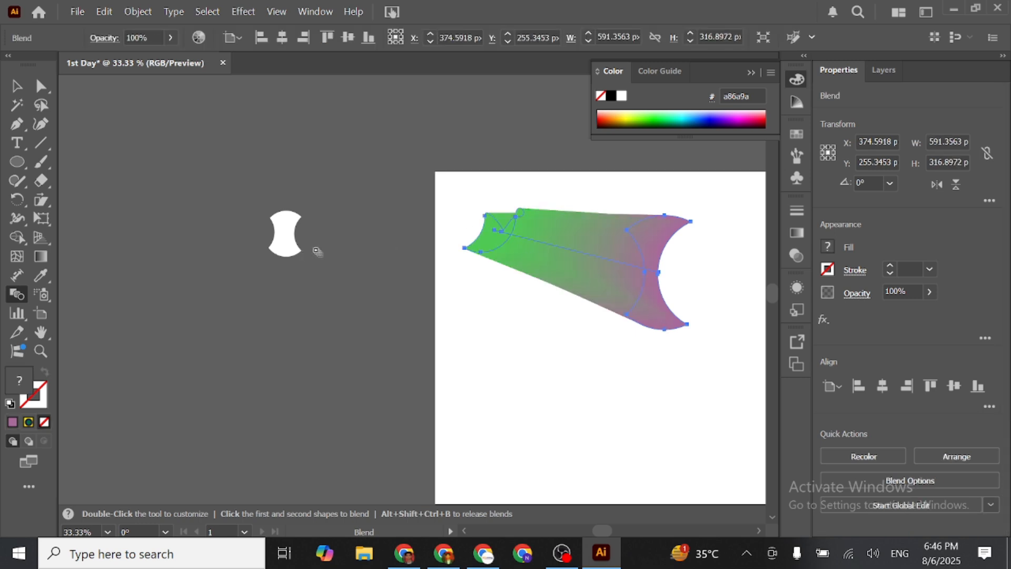
- Extend the blend from the purple shape to the white shape outside the artboard
left_click(286, 242)
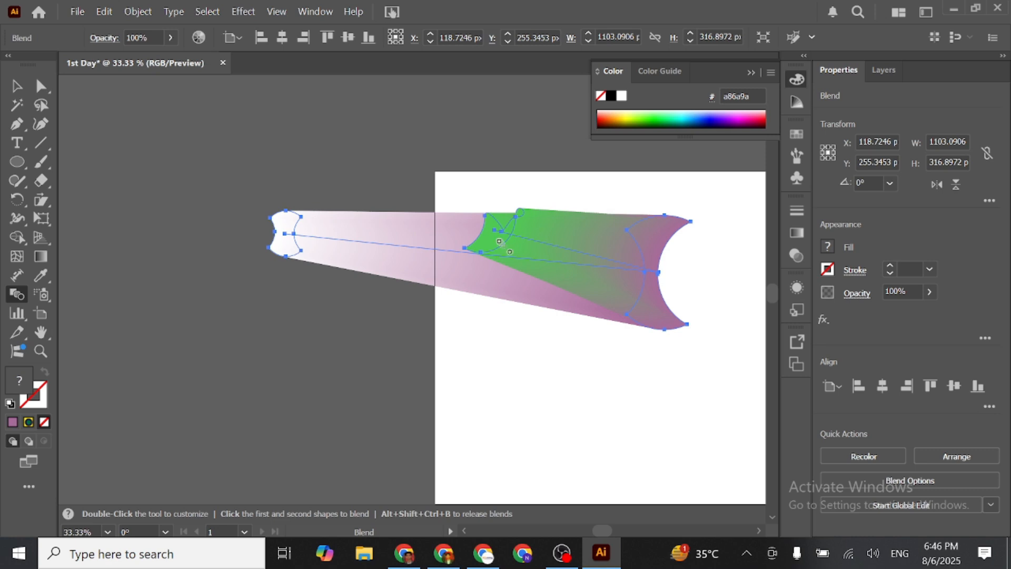
scroll(539, 362, "down", 1)
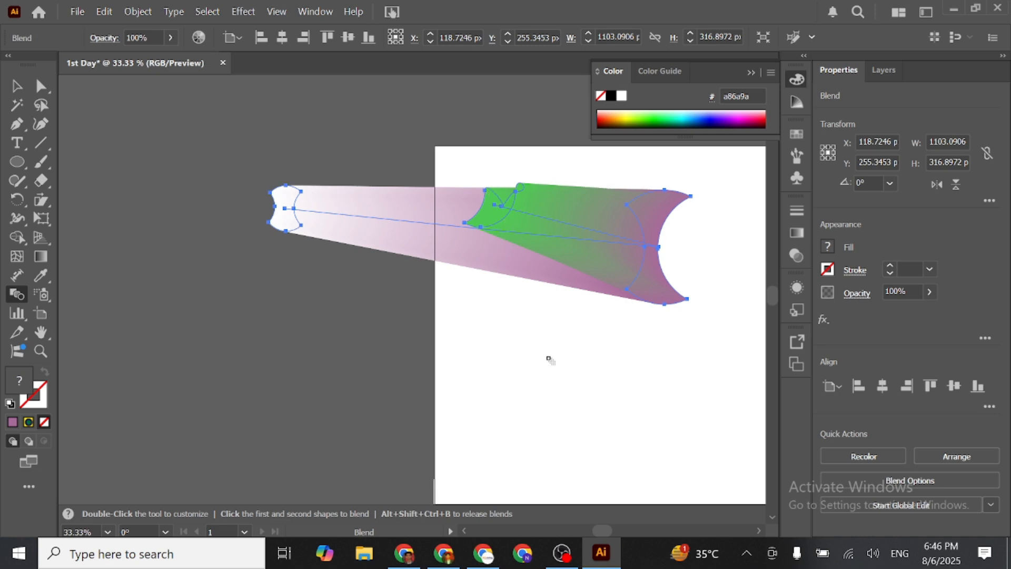
scroll(548, 356, "down", 4, "alt")
scroll(580, 377, "up", 3)
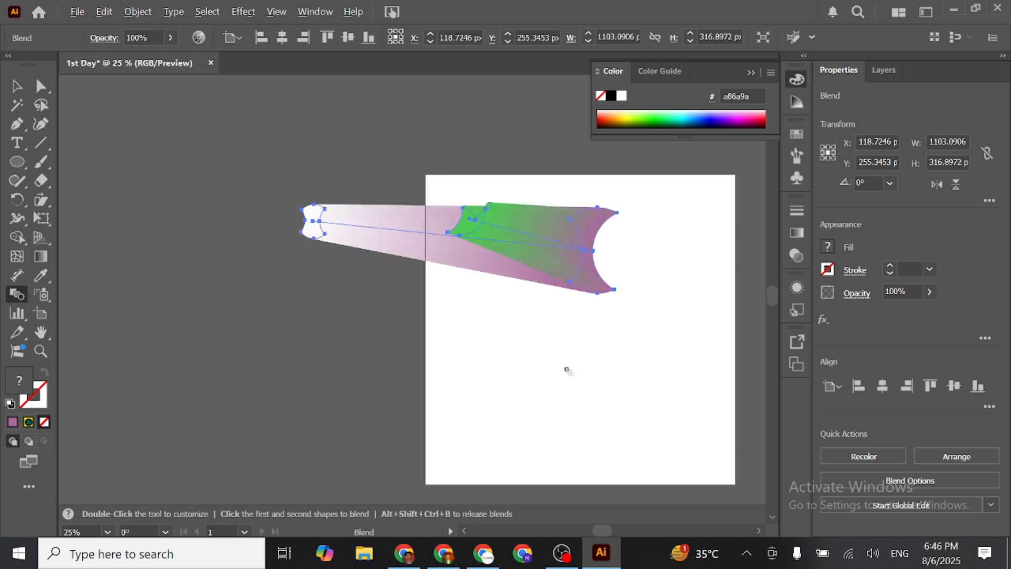
- Shrink the artboard from its lower-right corner and draw a second, wide artboard about 576 px high overlapping its lower part with the Artboard tool
left_click(15, 86)
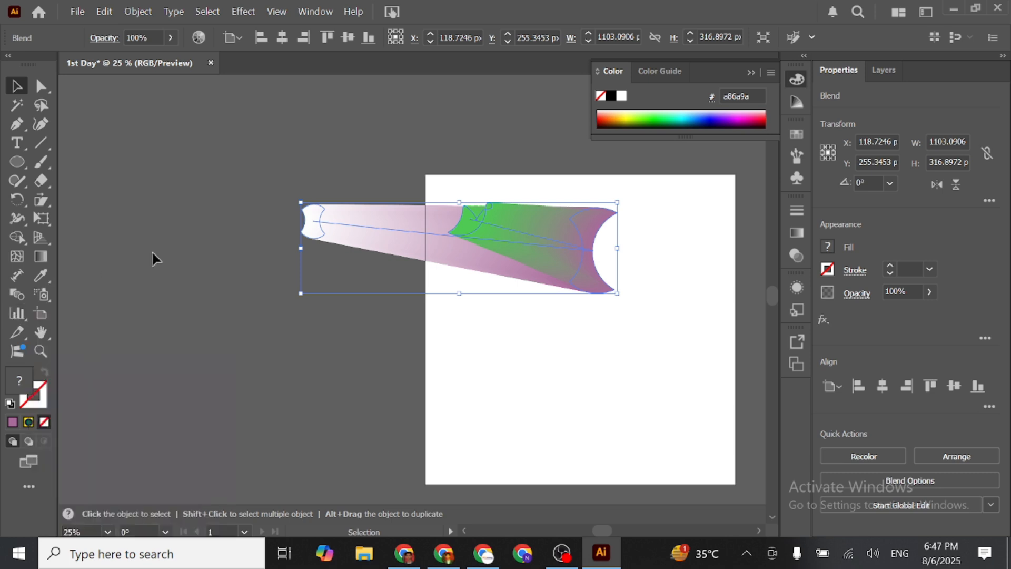
left_click(35, 315)
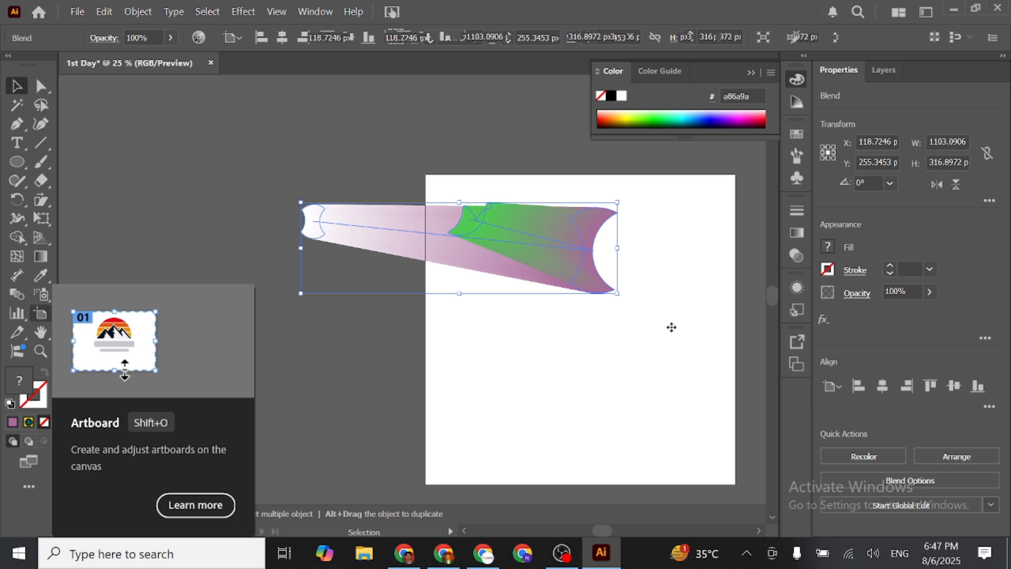
left_click_drag(735, 484, 692, 392)
left_click_drag(700, 287, 165, 451)
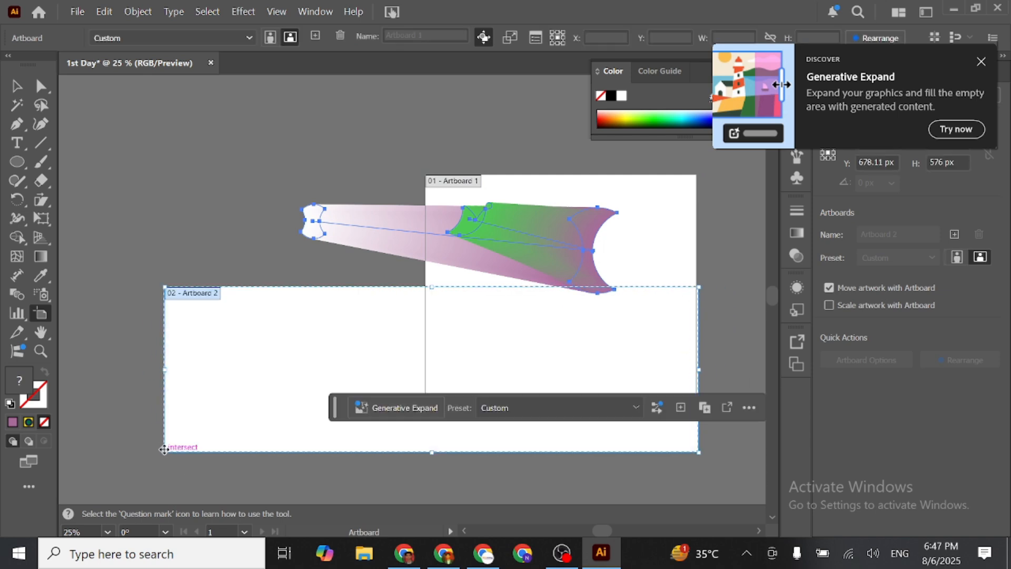
- Pan around the artboards with the Hand tool, and zoom in to 50% and back out to 25% with the Zoom tool
left_click(40, 332)
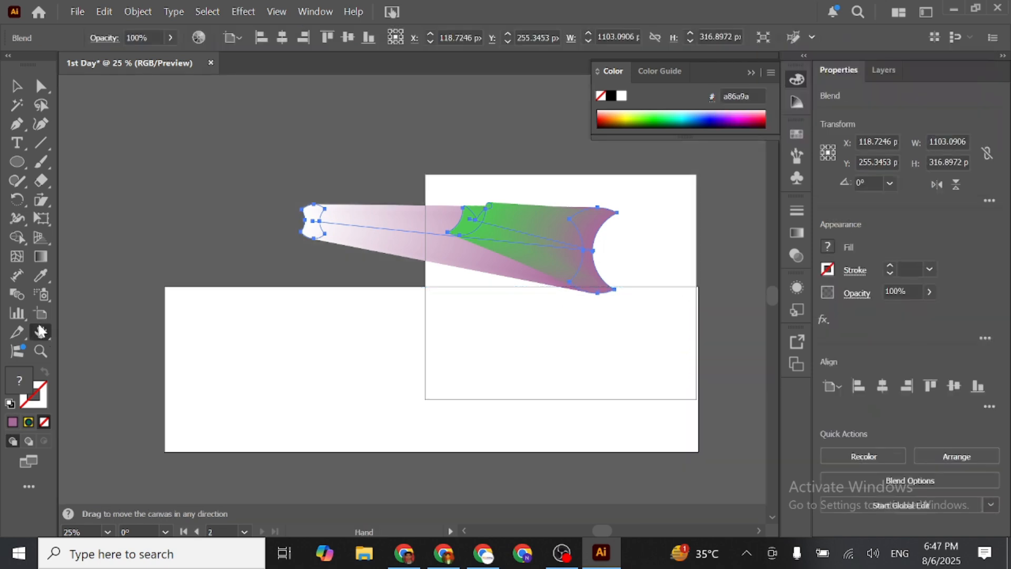
left_click_drag(379, 374, 397, 296)
left_click_drag(460, 245, 498, 483)
left_click_drag(589, 463, 562, 287)
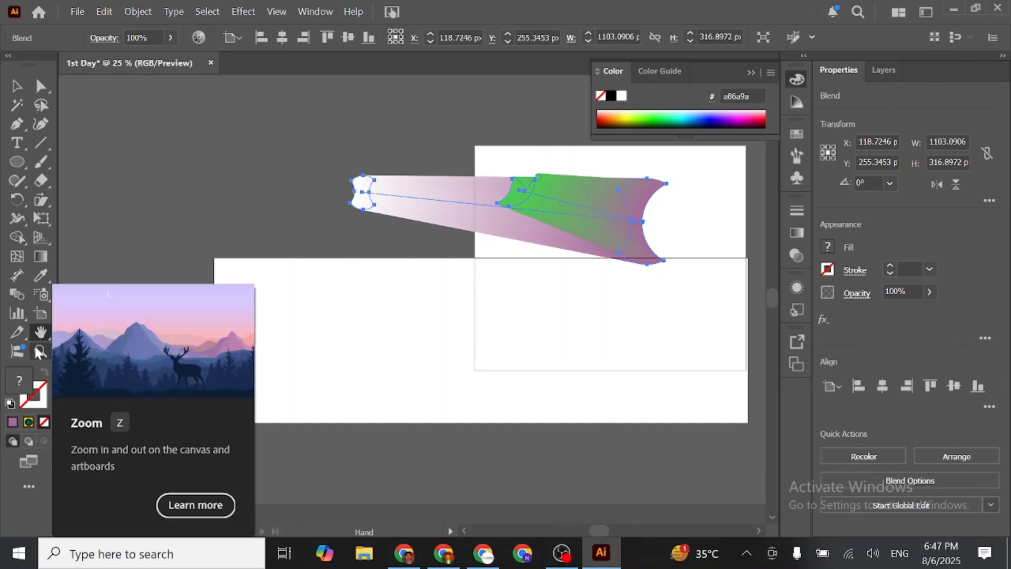
left_click(36, 348)
left_click(451, 325)
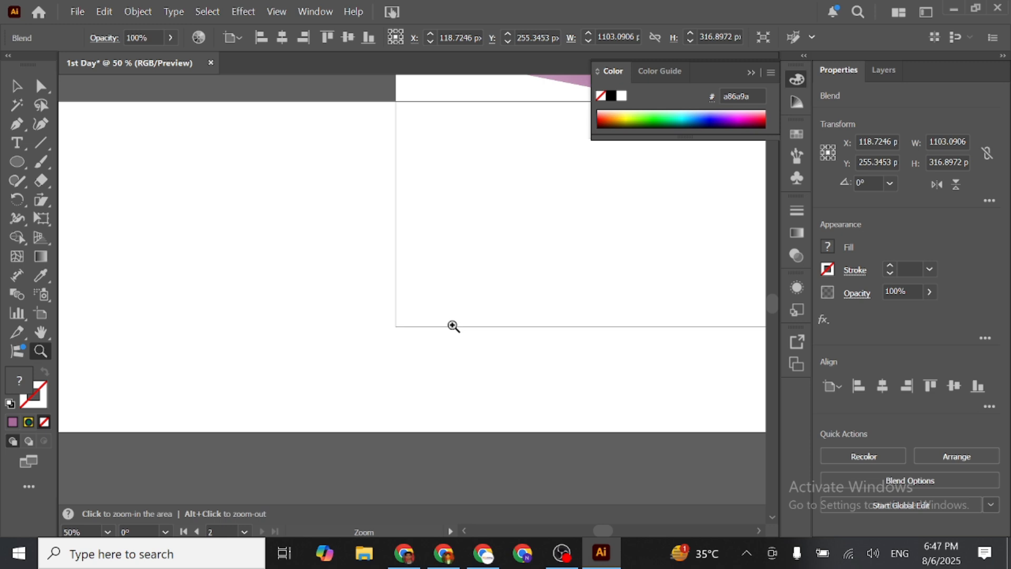
left_click(312, 248, "alt")
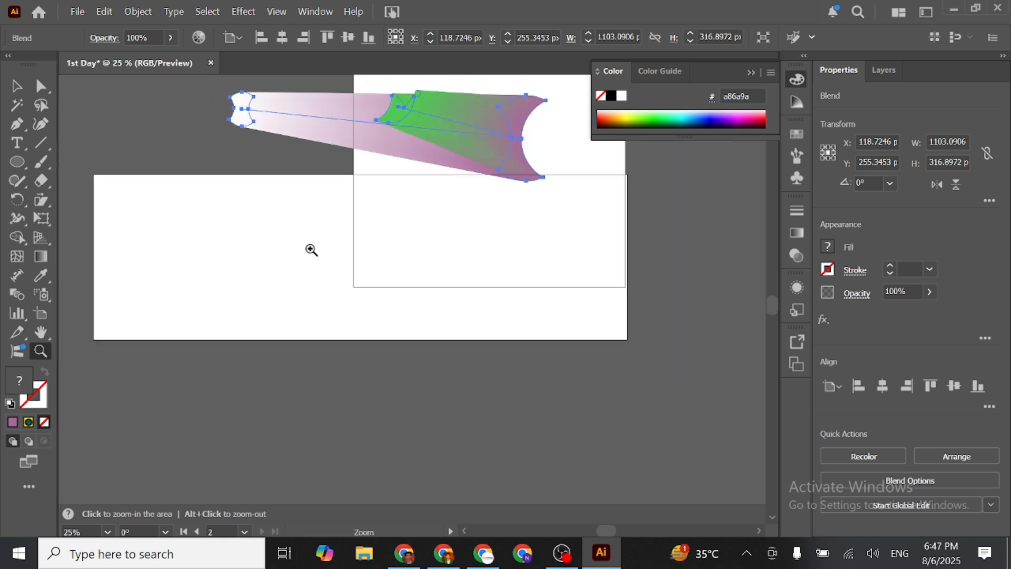
- Move the three-shape blend down across the lower edge of the second artboard and deselect it
left_click(17, 85)
left_click_drag(500, 187, 555, 280)
mouse_move(337, 72)
left_mouse_down()
mouse_move(468, 200)
mouse_move(325, 62)
left_mouse_up()
left_click_drag(446, 151, 484, 353)
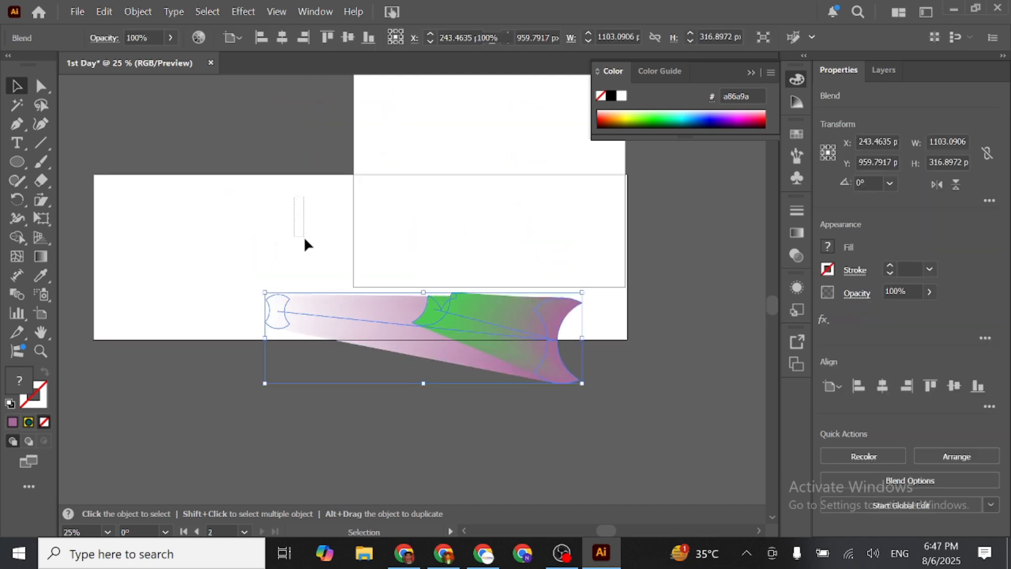
left_click(345, 237)
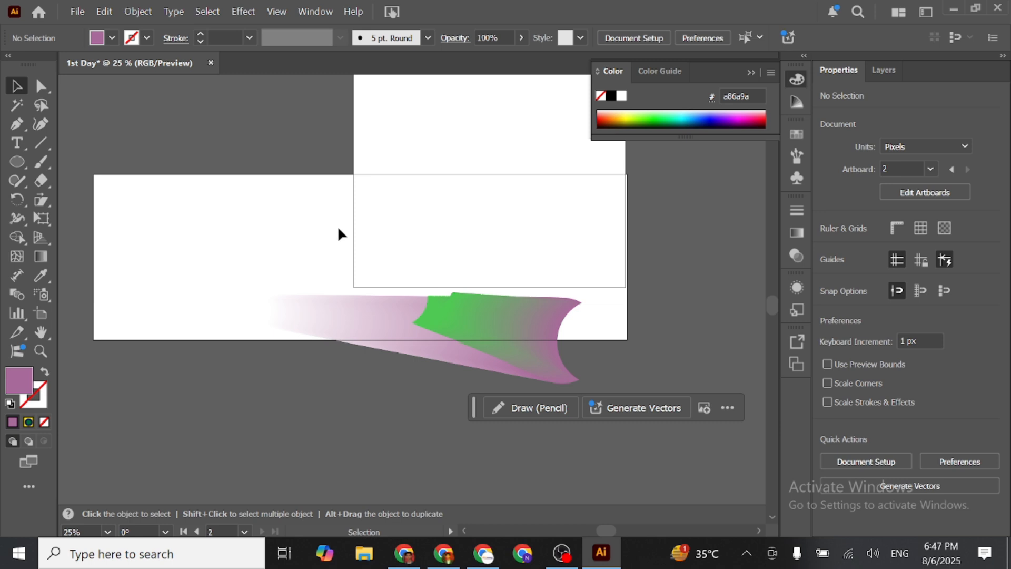
left_click(751, 71)
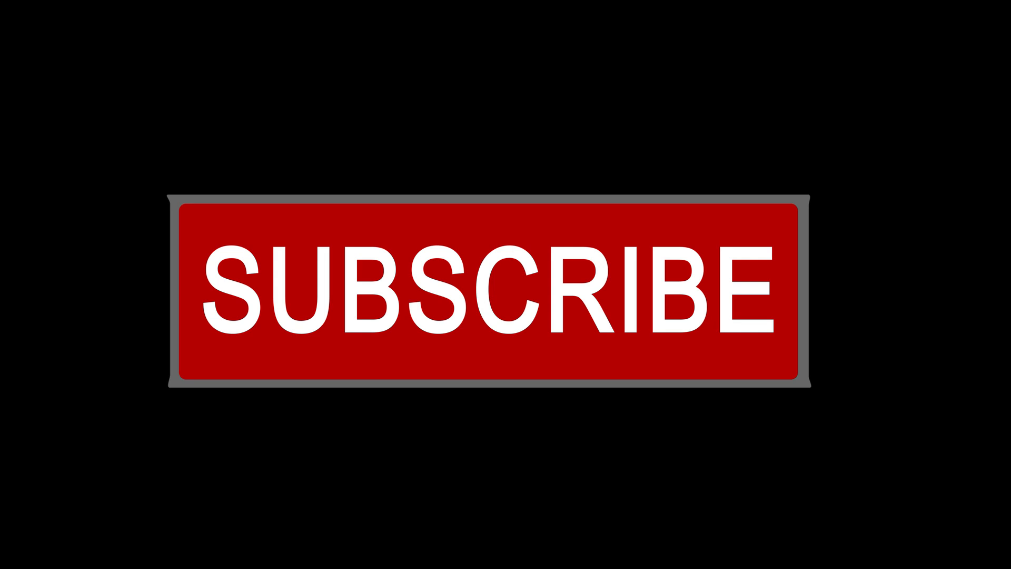